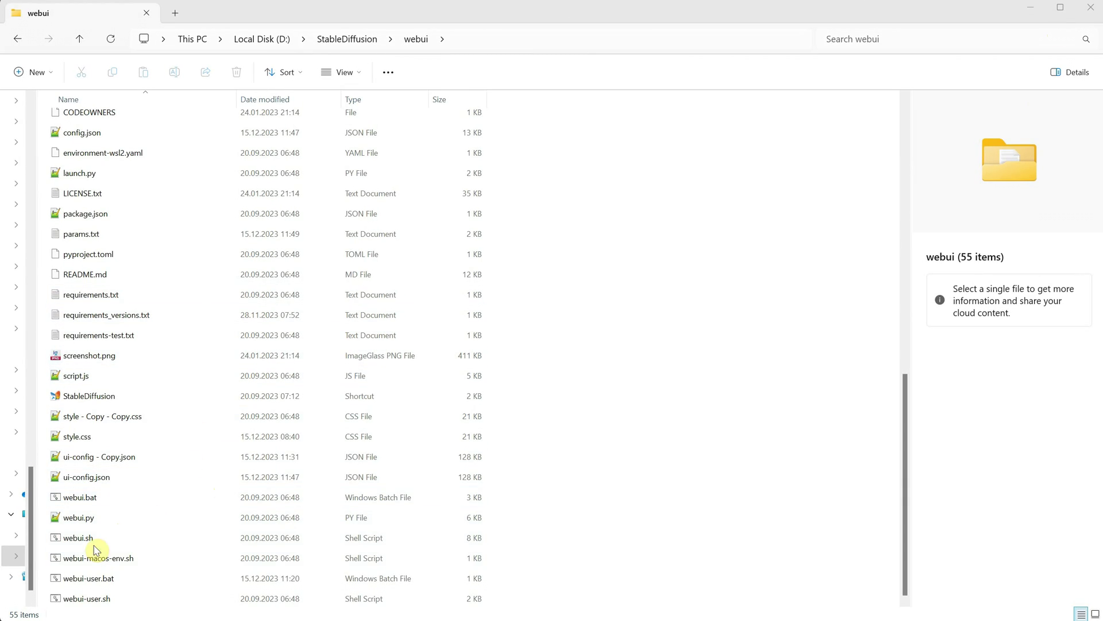
Launch webui-user.bat, close its console, and open a command prompt in the webui folder
left_click(103, 585)
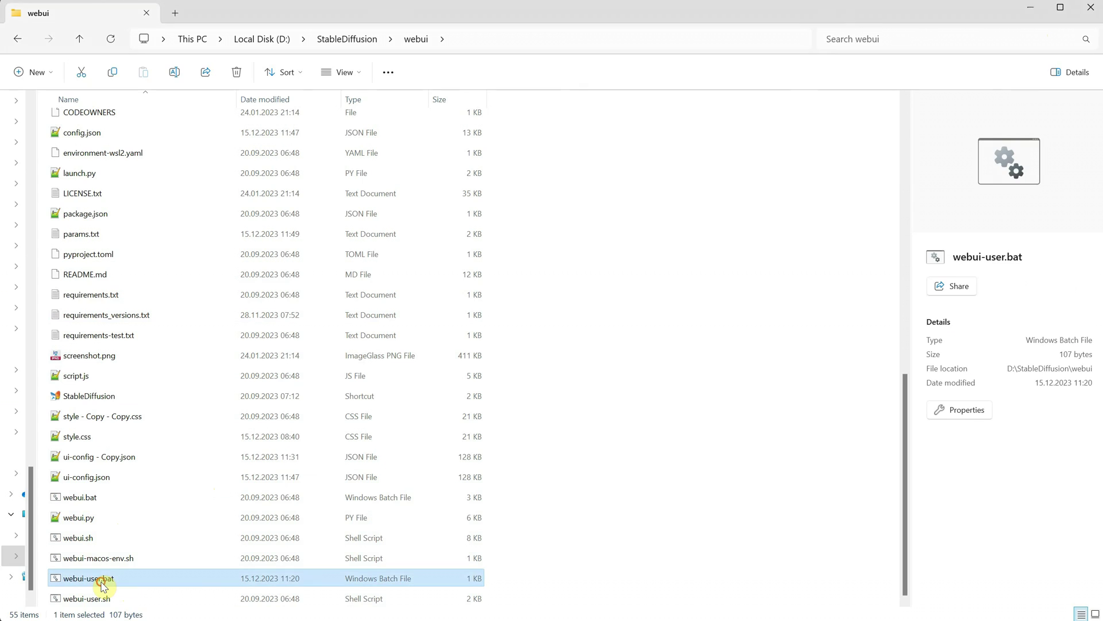
double_click(104, 585)
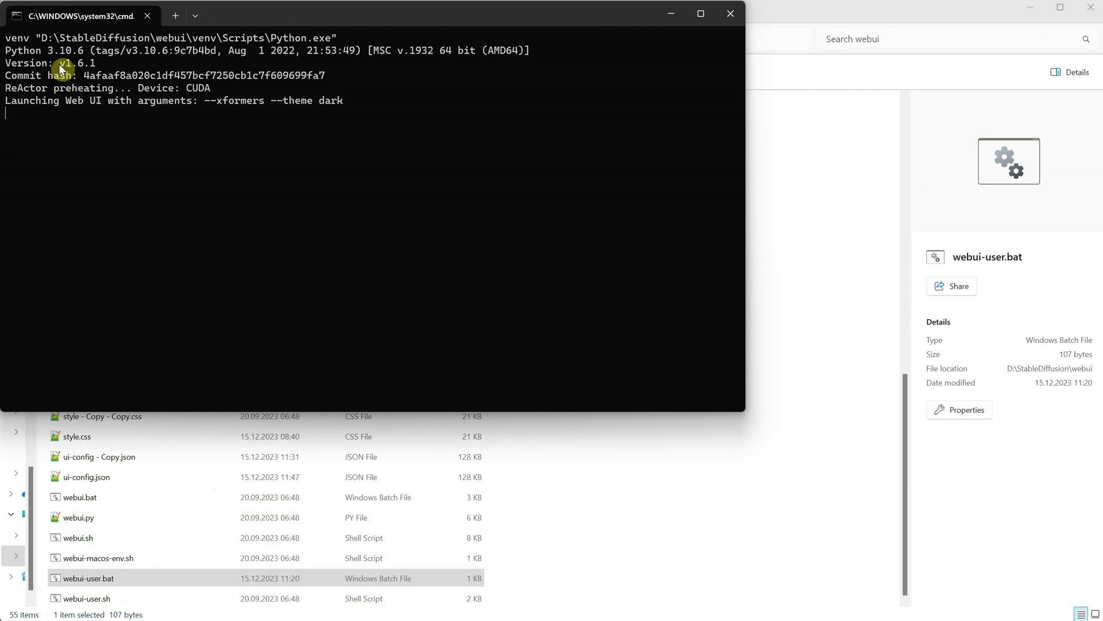
left_click(730, 13)
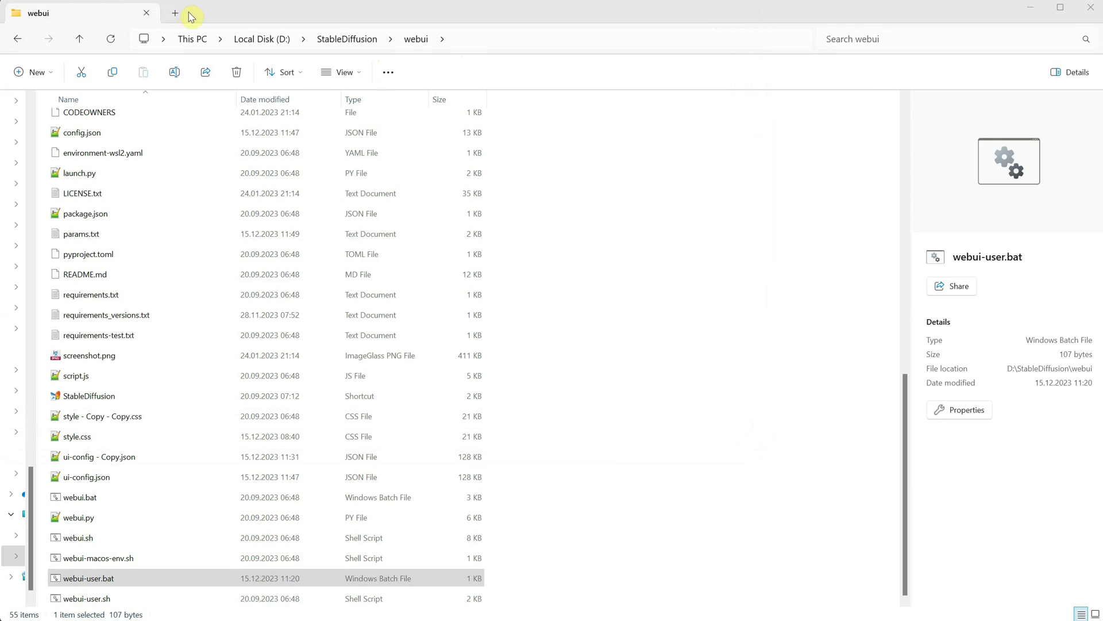
left_click(461, 44)
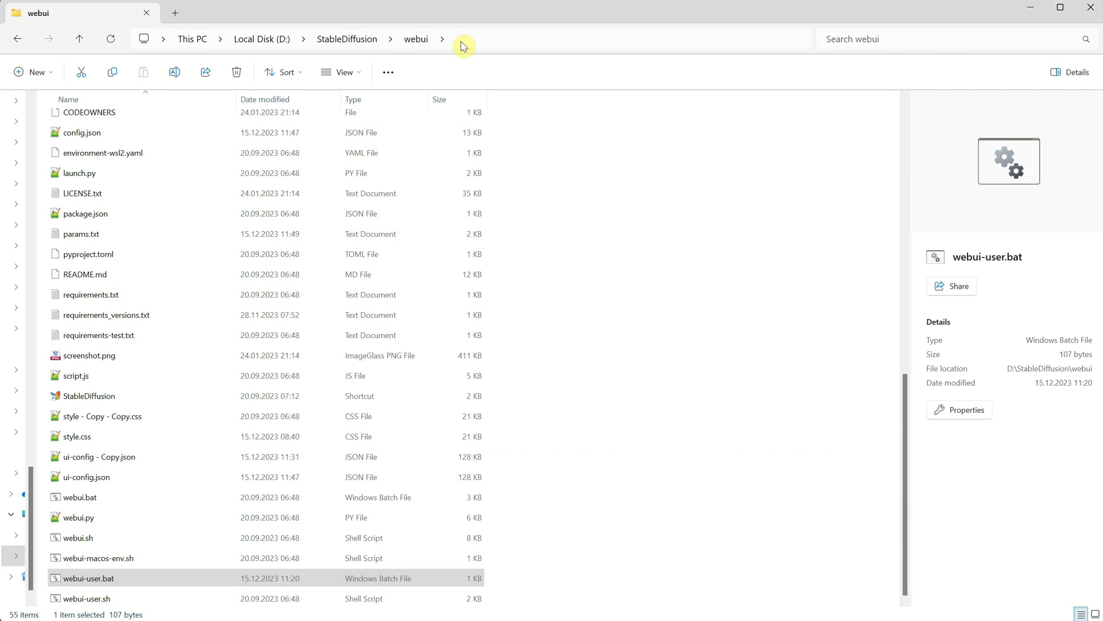
type("cmd")
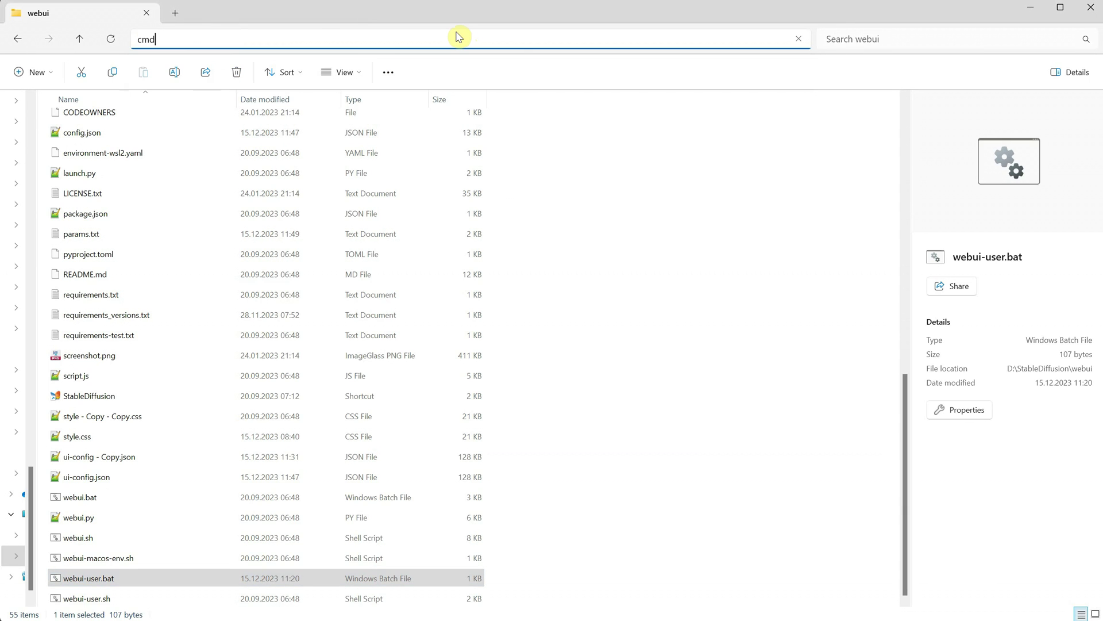
key("Return")
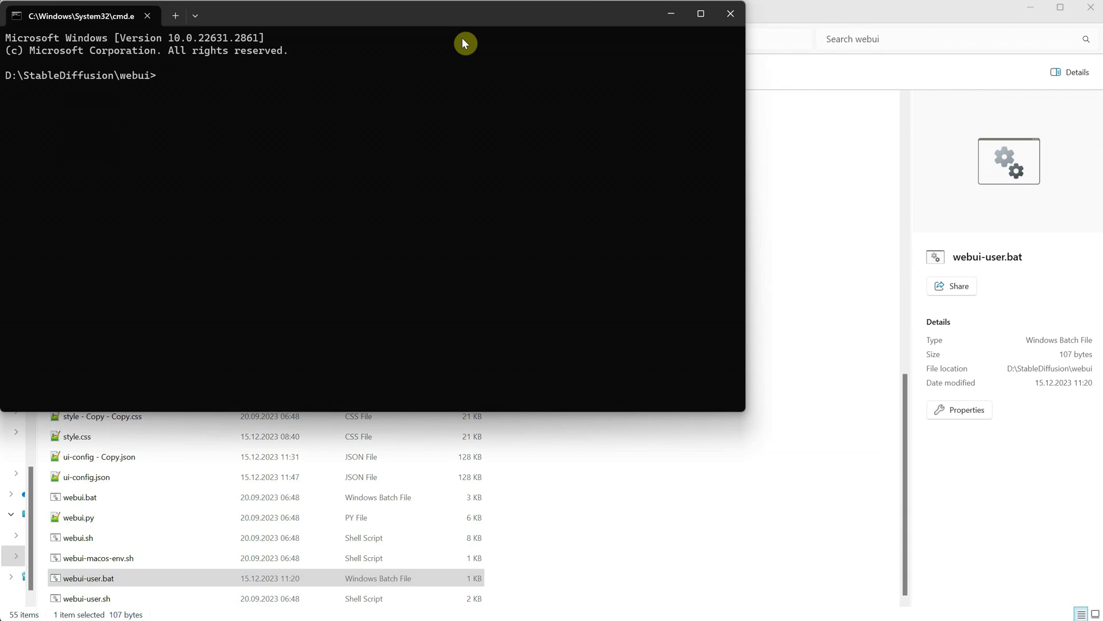
Run git pull to update the web UI, then relaunch it and confirm version v1.7.0
type("git pull")
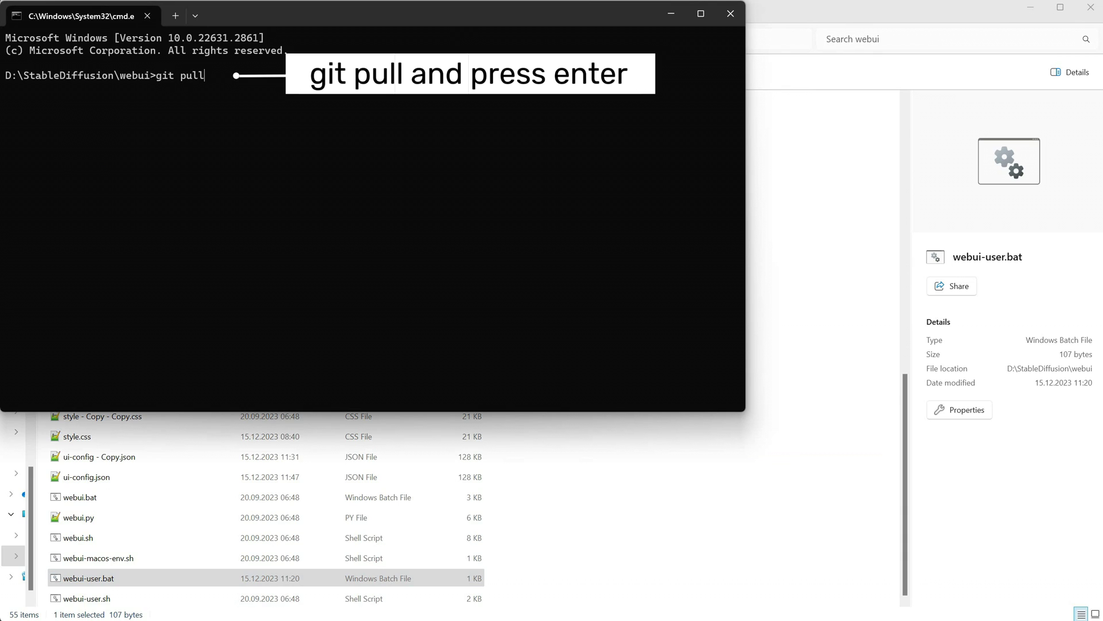
key("Return")
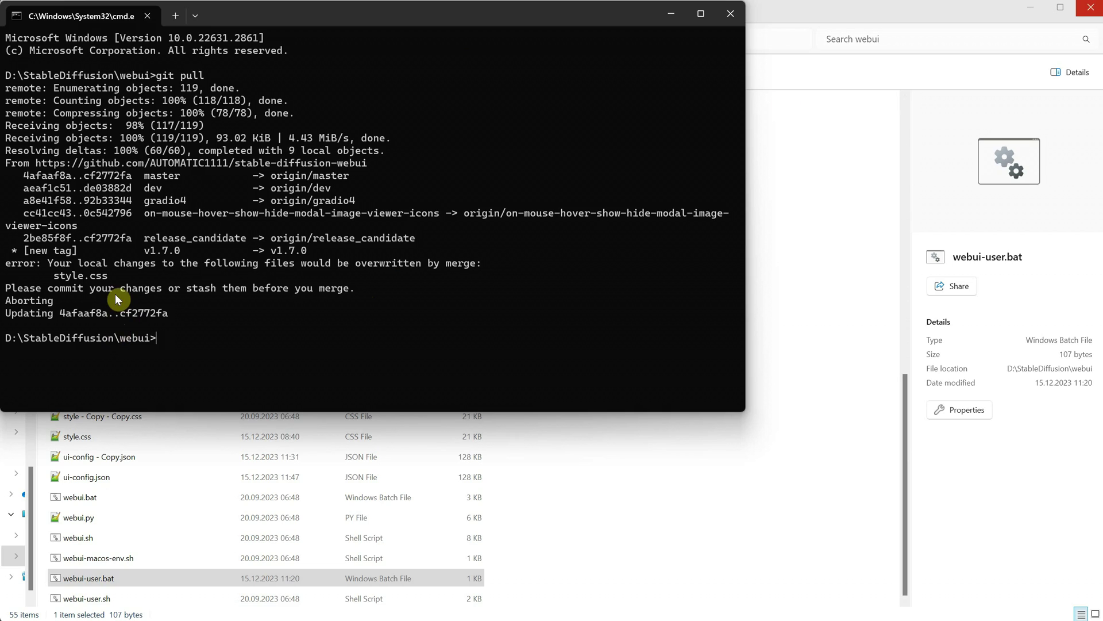
left_click_drag(109, 276, 437, 273)
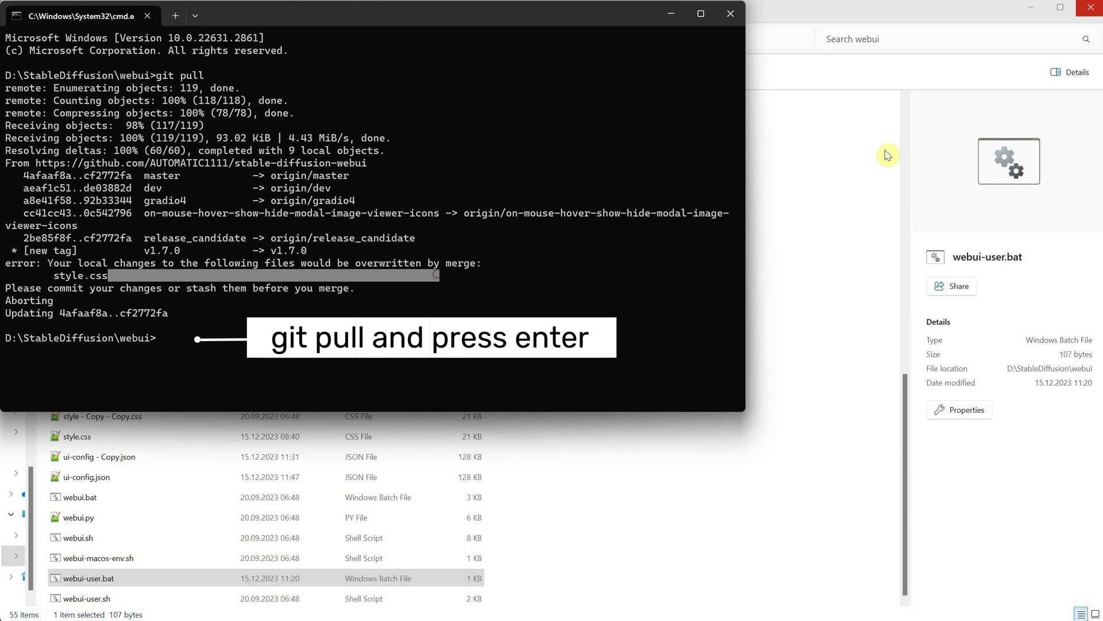
left_click(730, 14)
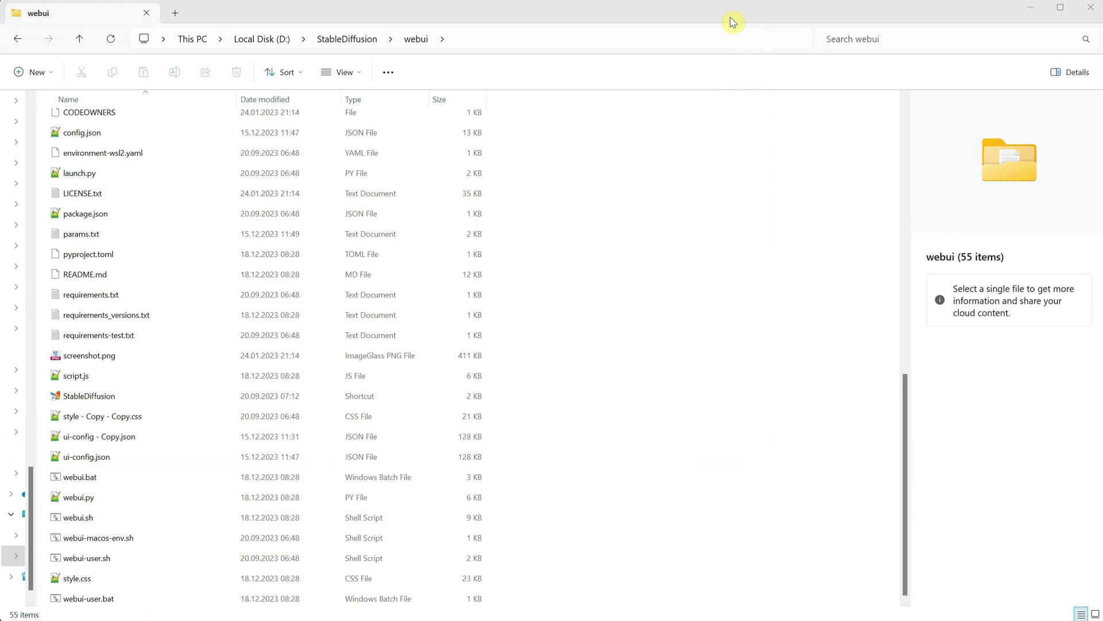
double_click(75, 601)
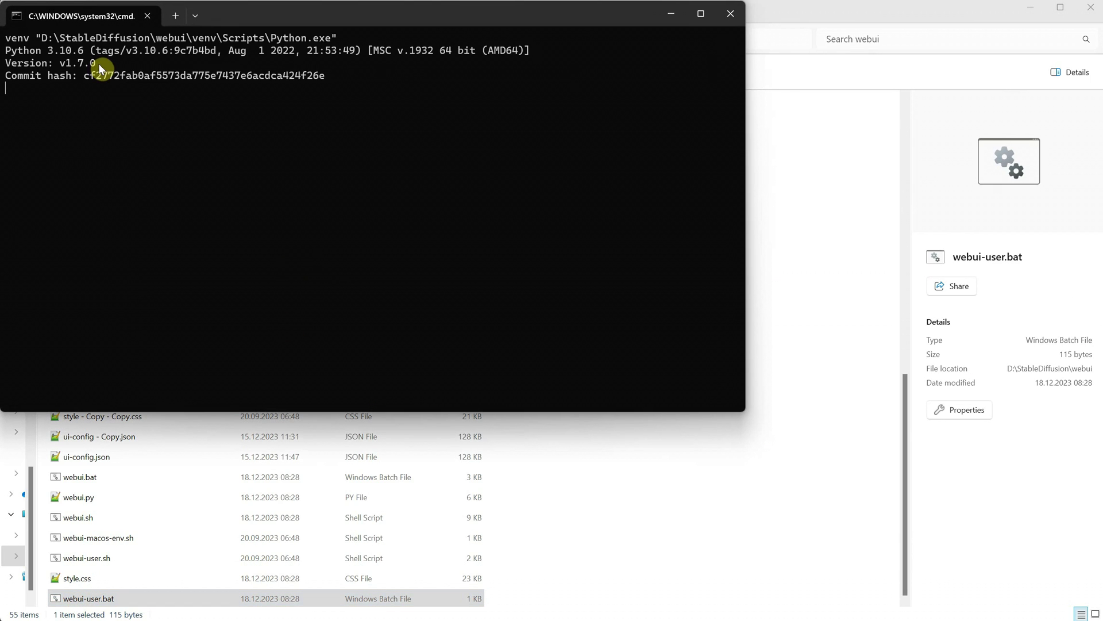
left_click_drag(98, 63, 55, 57)
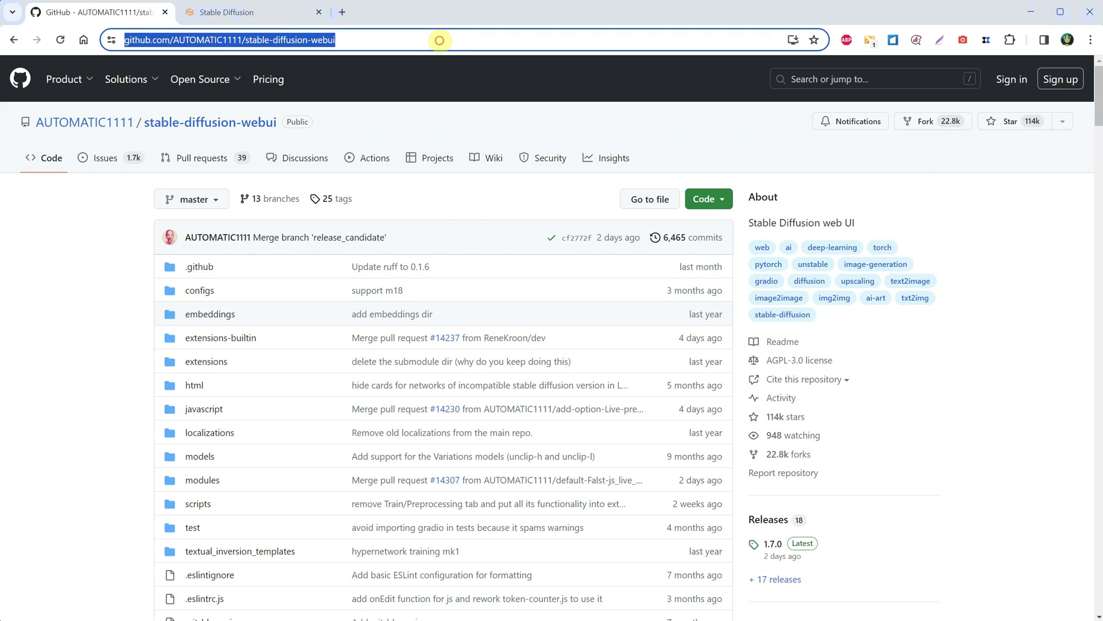
Scroll through the repository README's features list
left_click(443, 38)
left_click(81, 221)
scroll(713, 192, "down", 2)
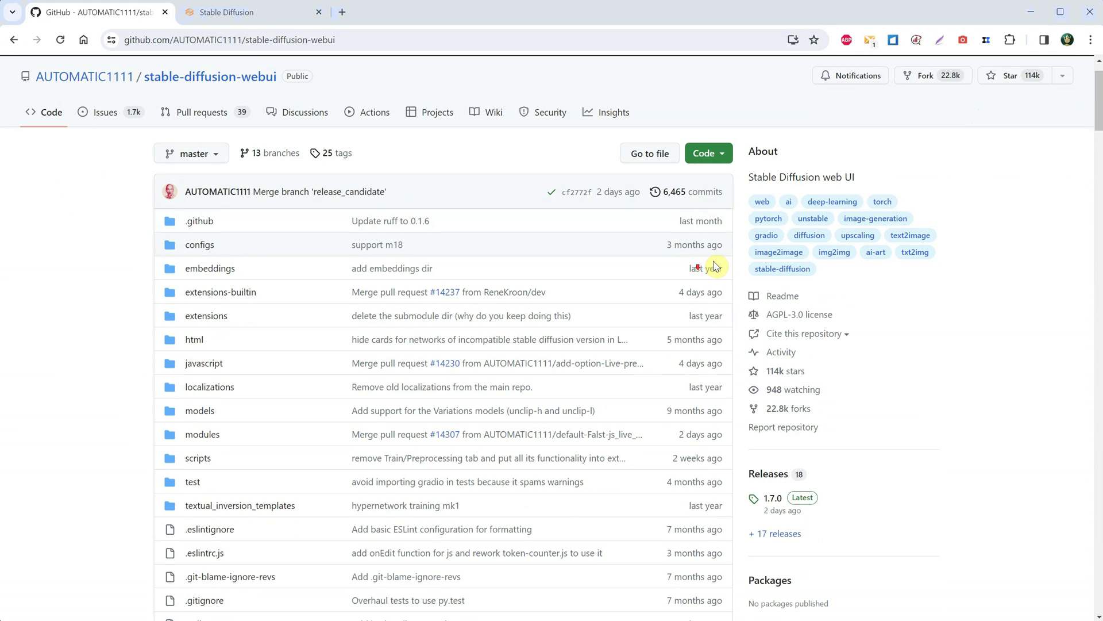
scroll(714, 264, "down", 15)
scroll(722, 273, "down", 20)
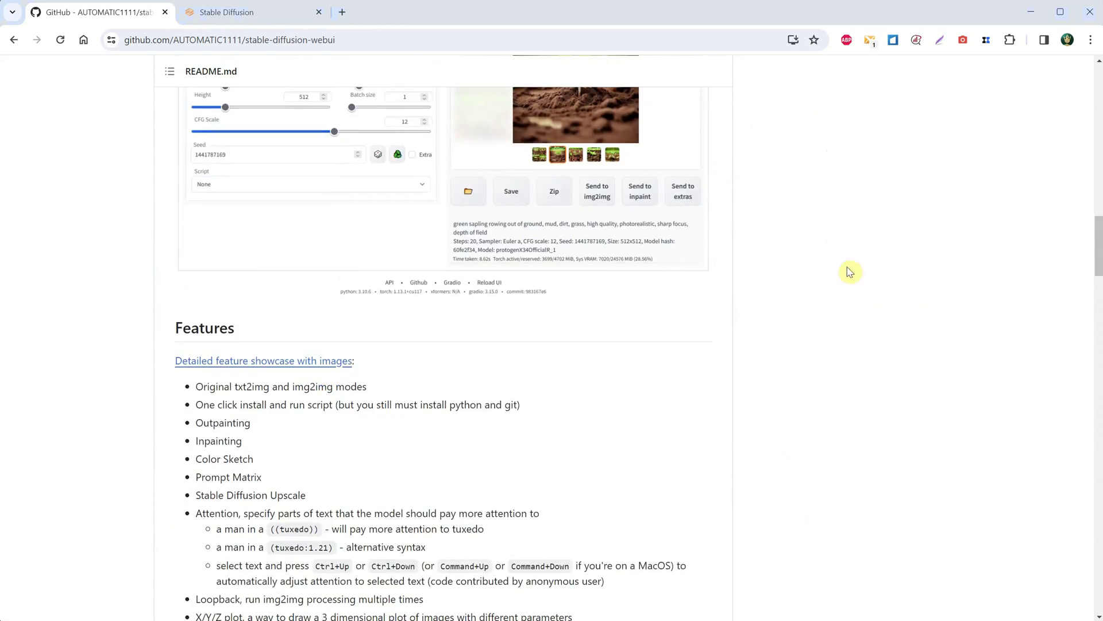
scroll(942, 279, "down", 10)
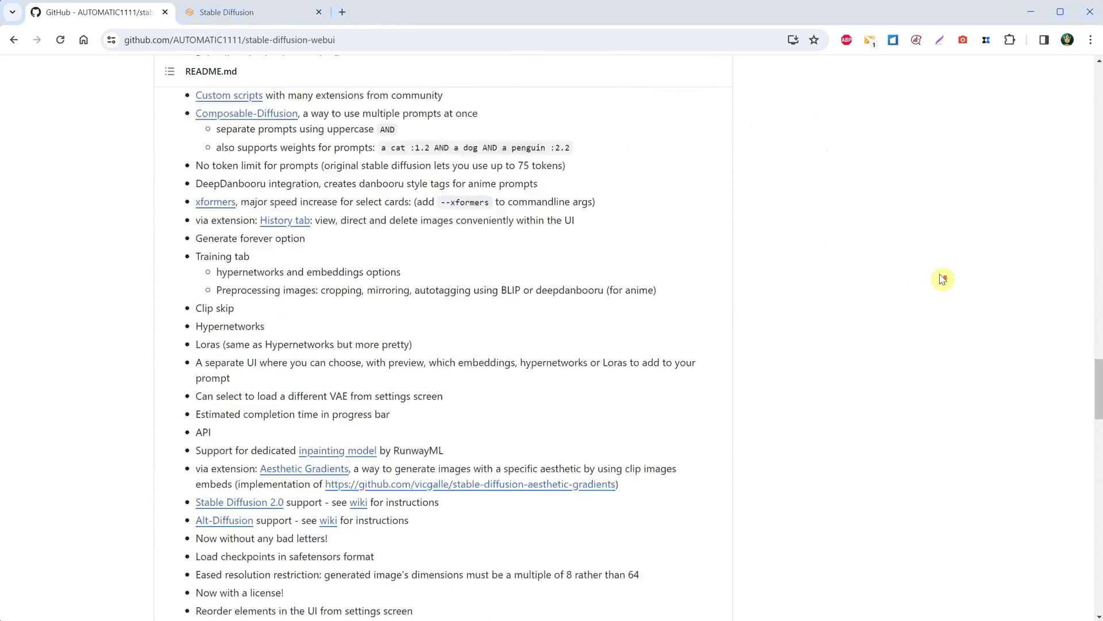
left_click_drag(1095, 401, 1059, 136)
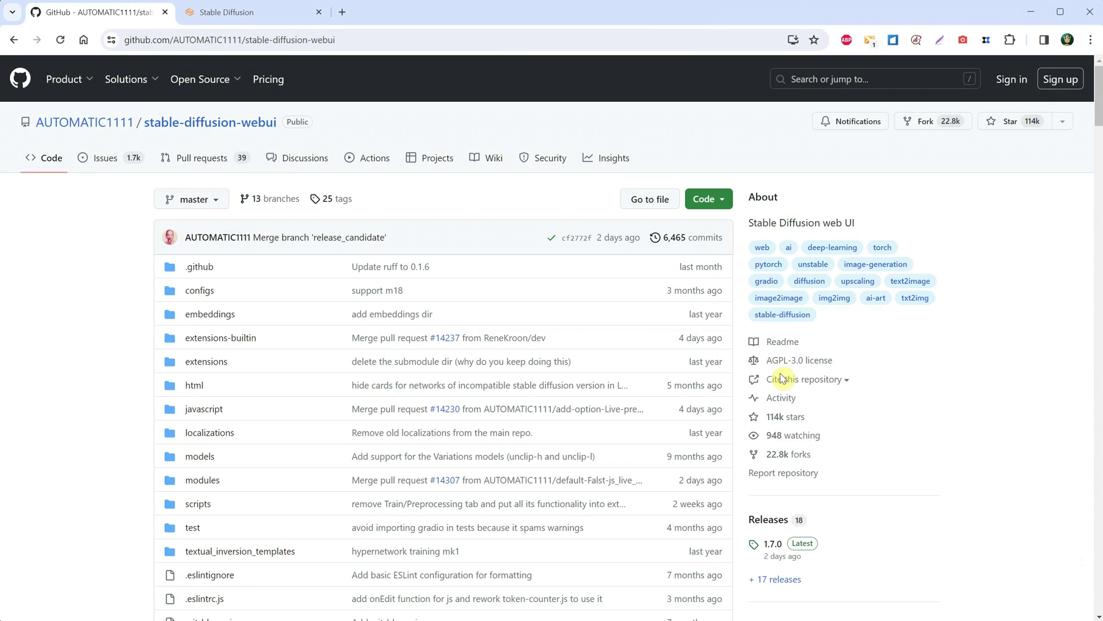
Open Releases and read the 1.7.0 notes, including the SSD-1B entry
left_click(768, 522)
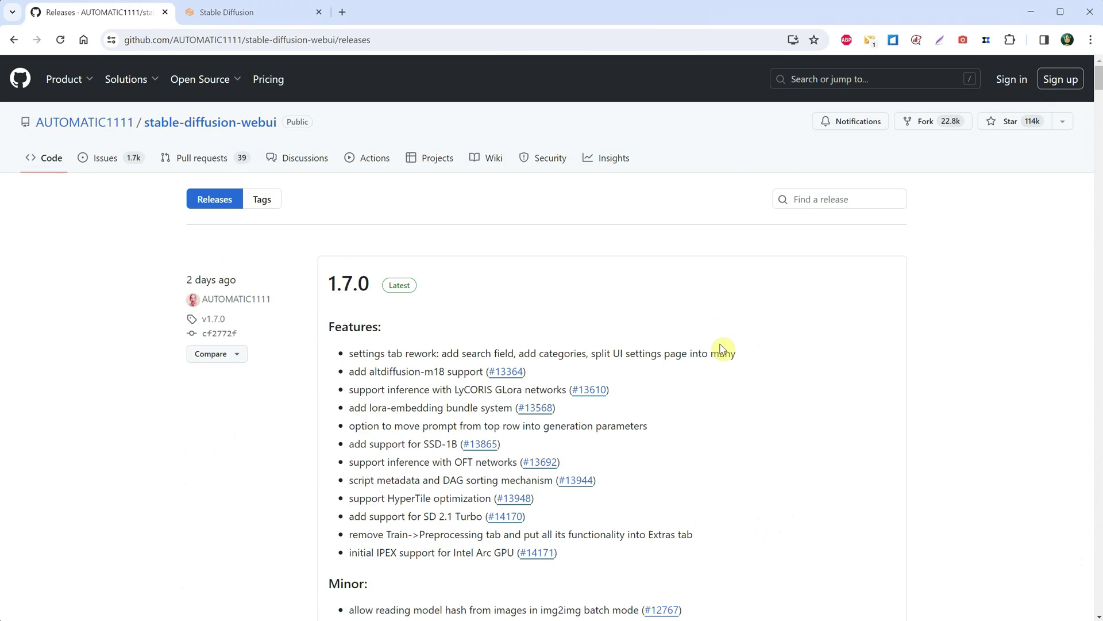
scroll(379, 290, "down", 3)
scroll(390, 301, "down", 8)
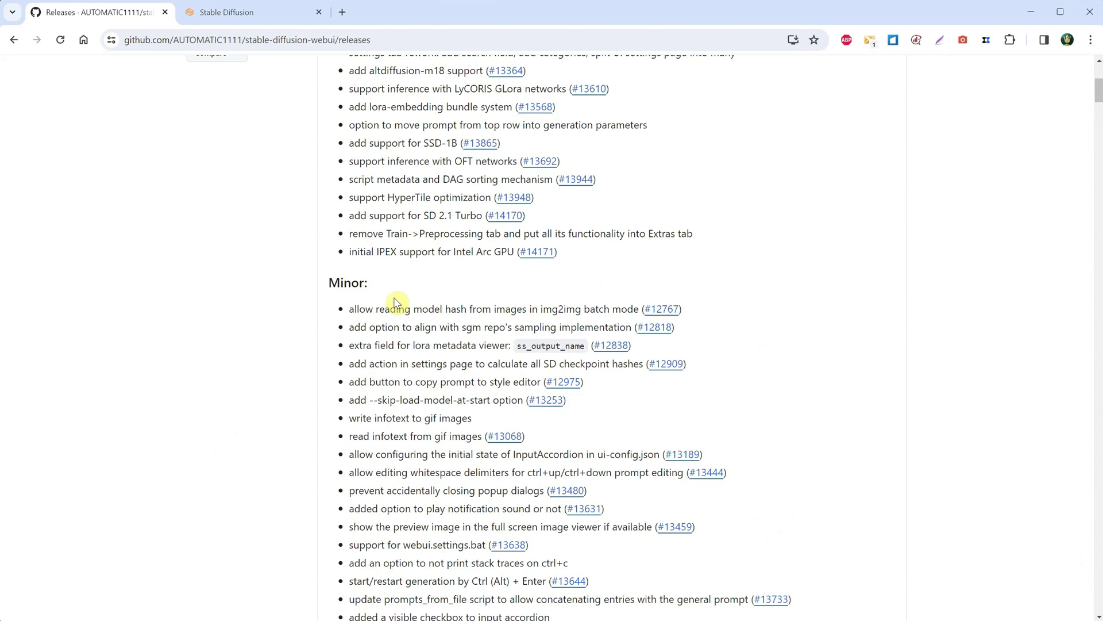
scroll(399, 286, "up", 7)
scroll(412, 297, "down", 1)
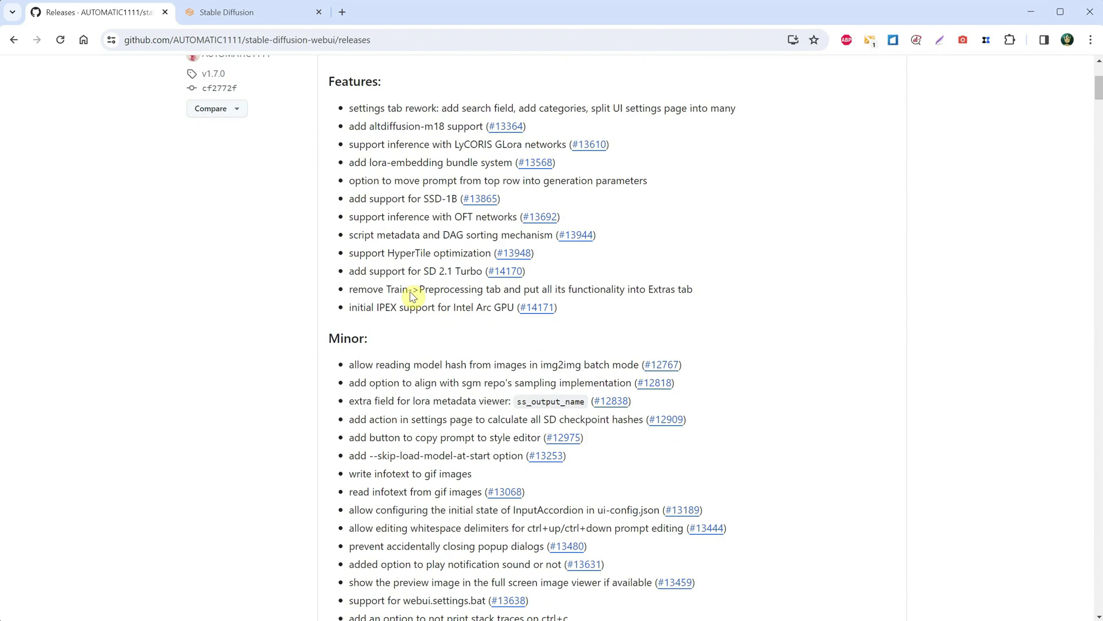
scroll(412, 296, "up", 1)
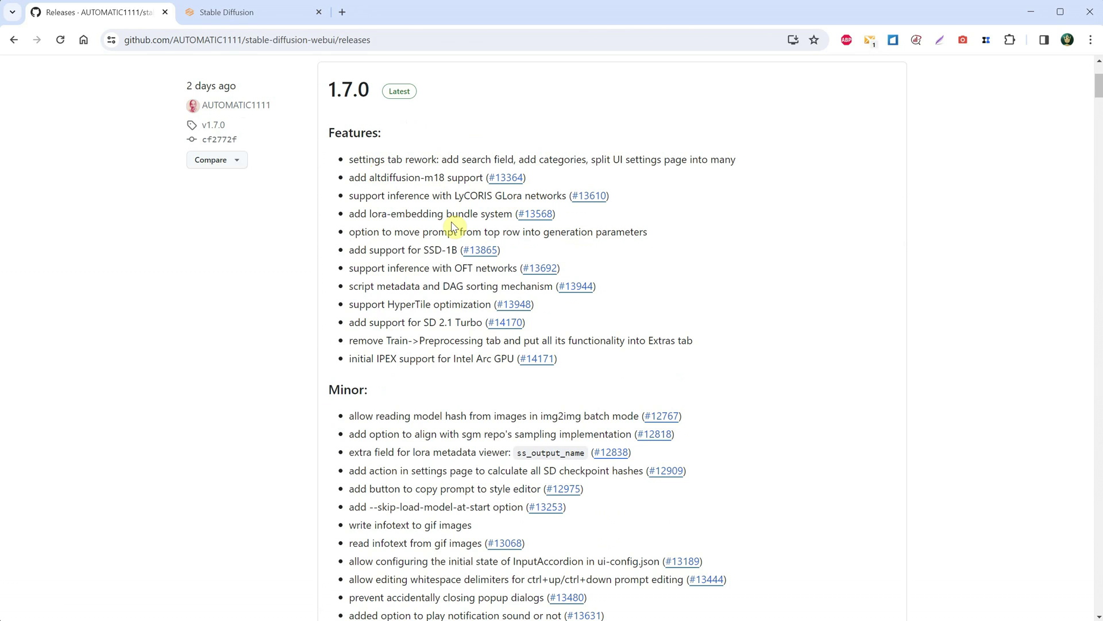
left_click_drag(423, 249, 451, 247)
left_click(441, 286)
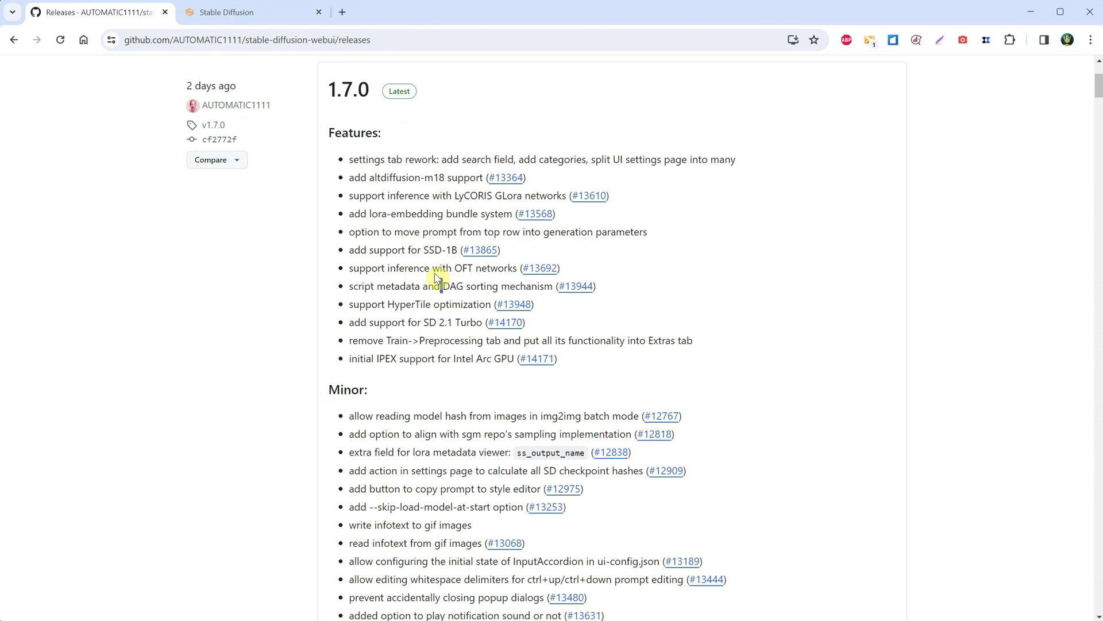
scroll(448, 286, "down", 3)
scroll(450, 286, "down", 1)
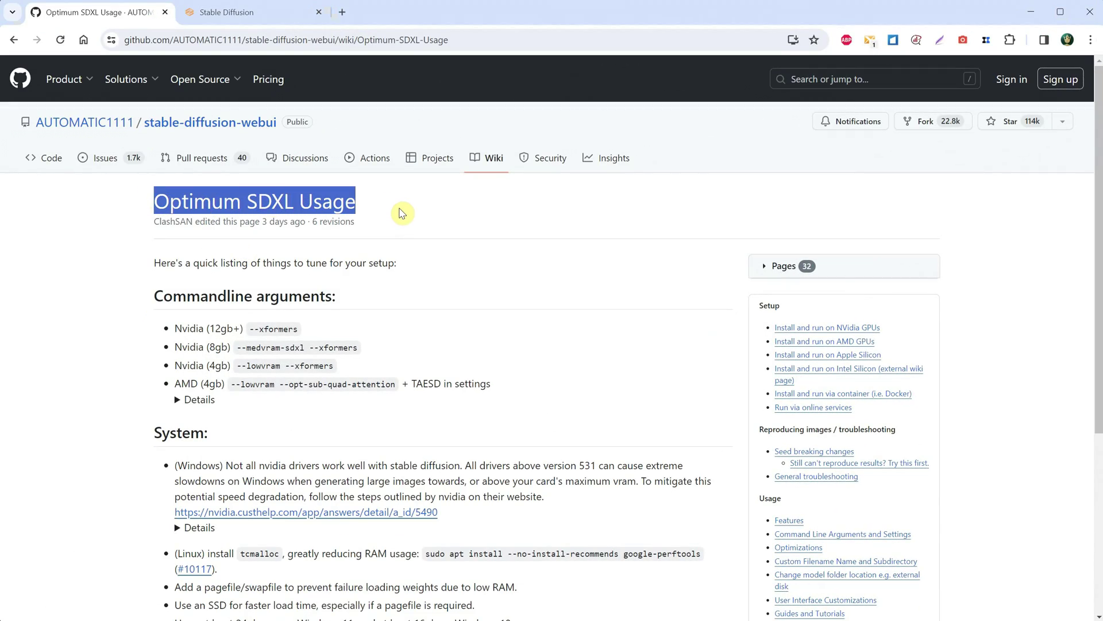
Review the Commandline arguments heading and Nvidia (8gb) argument list, then return to File Explorer
left_click(404, 213)
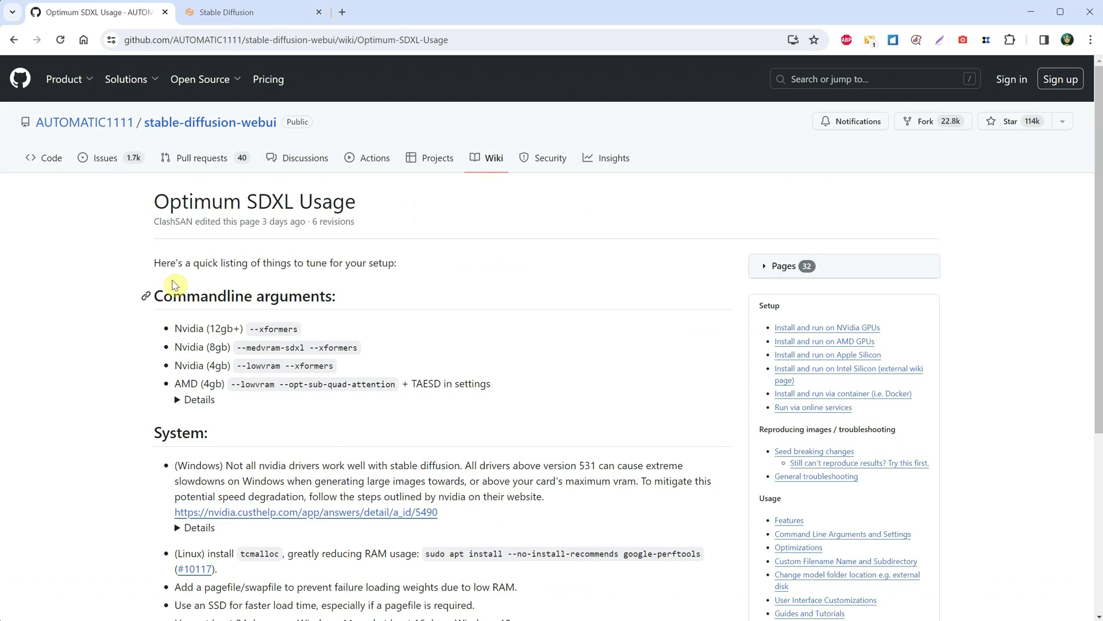
left_click_drag(153, 295, 336, 297)
left_click(403, 315)
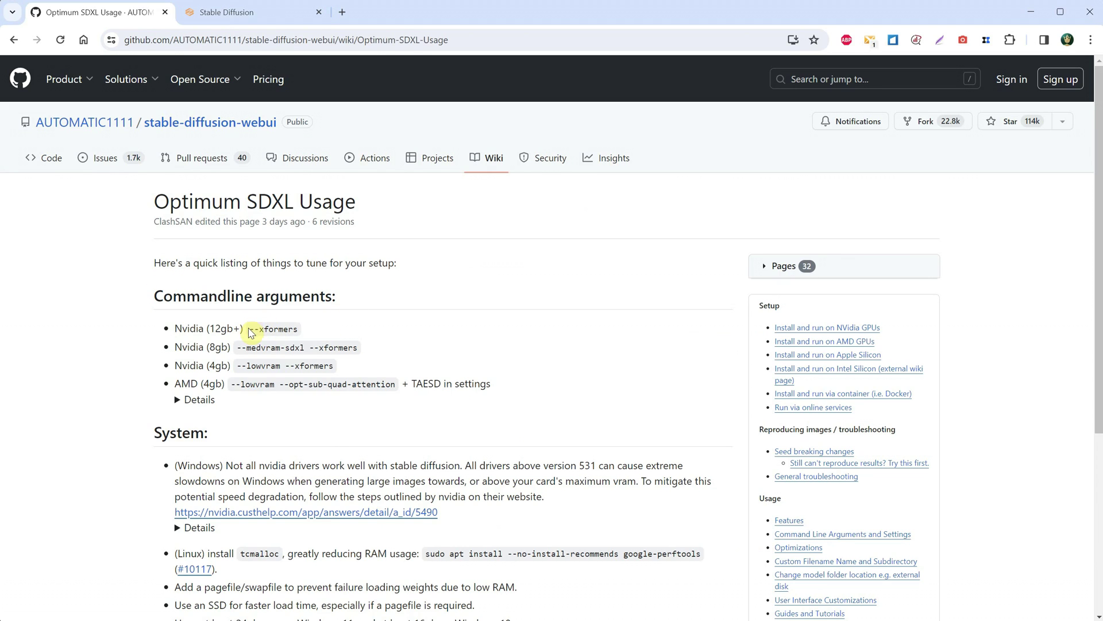
left_click_drag(323, 347, 240, 344)
left_click(244, 359)
key("alt+Tab")
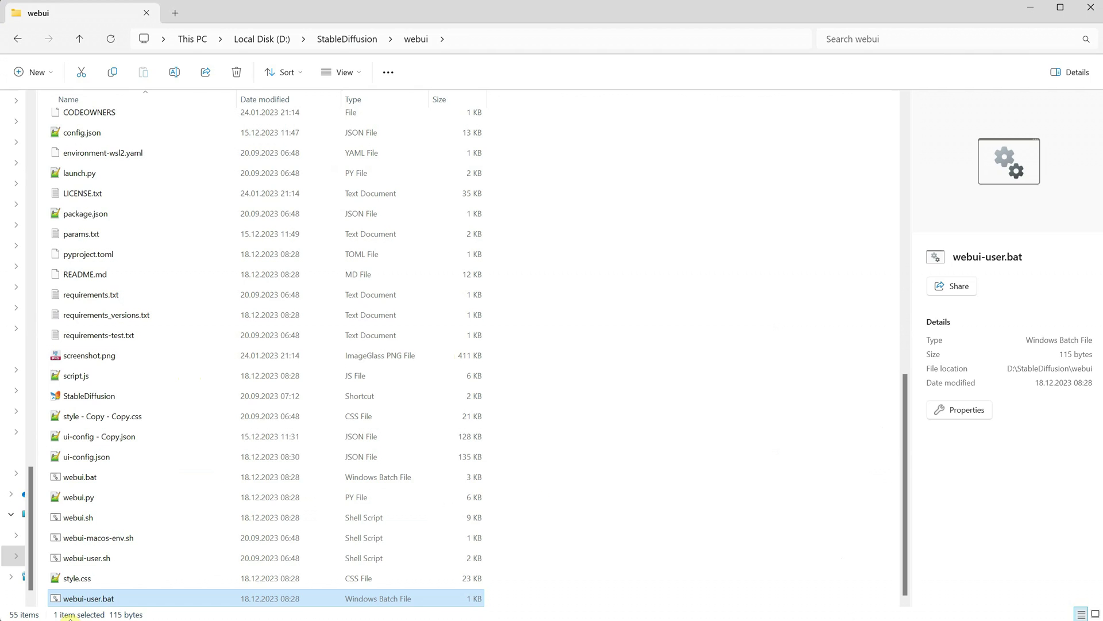
Open webui-user.bat in Notepad and locate --xformers in COMMANDLINE_ARGS
right_click(78, 599)
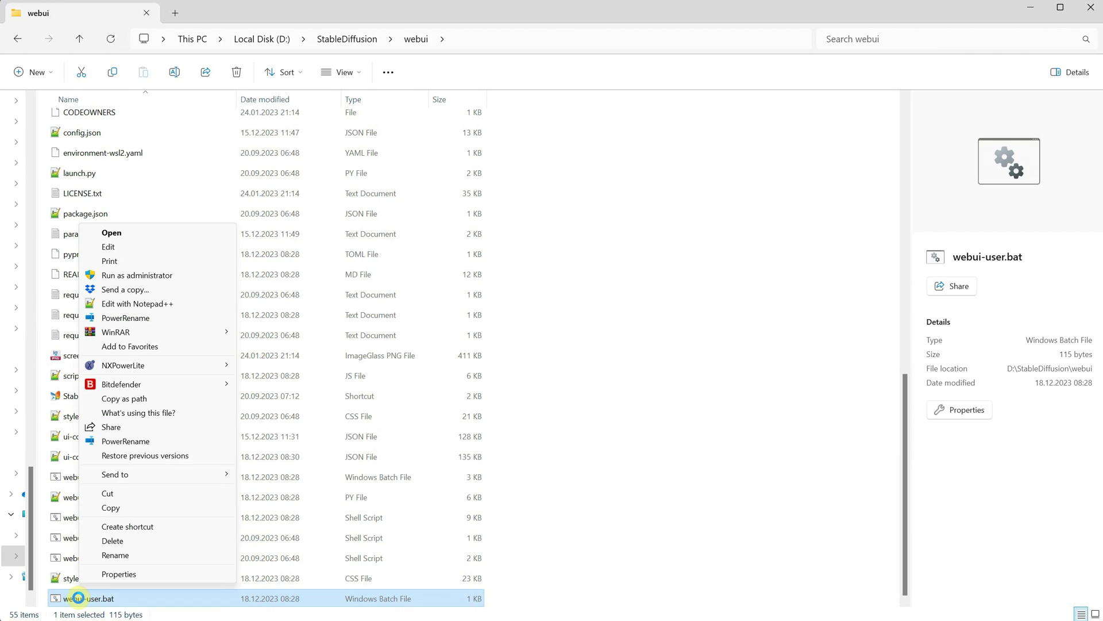
left_click(140, 250)
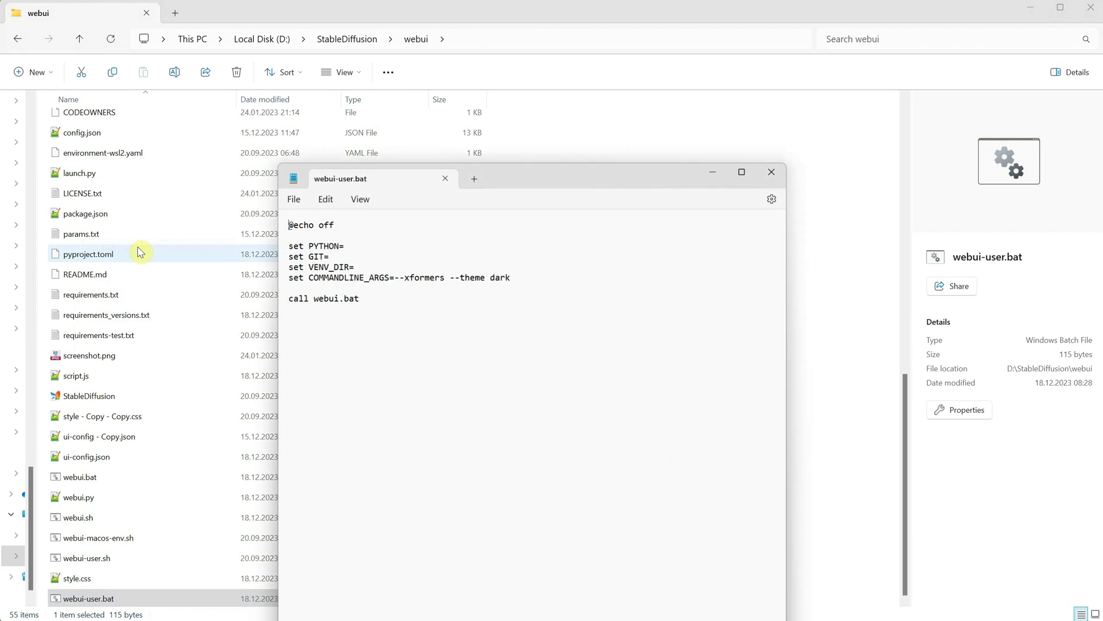
left_click_drag(531, 180, 522, 106)
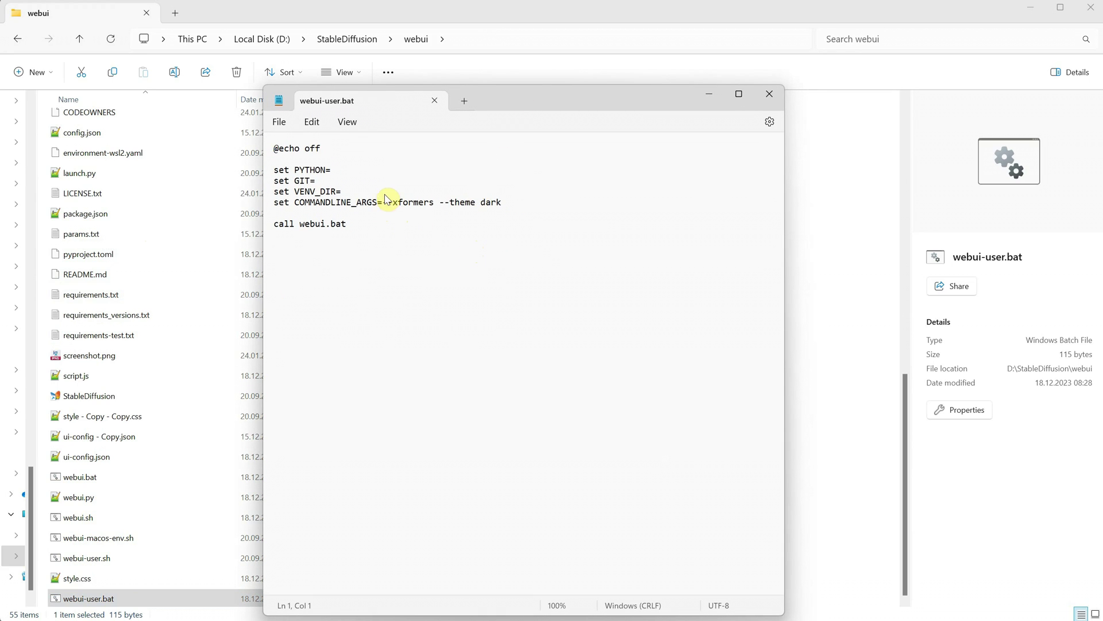
left_click_drag(374, 199, 425, 196)
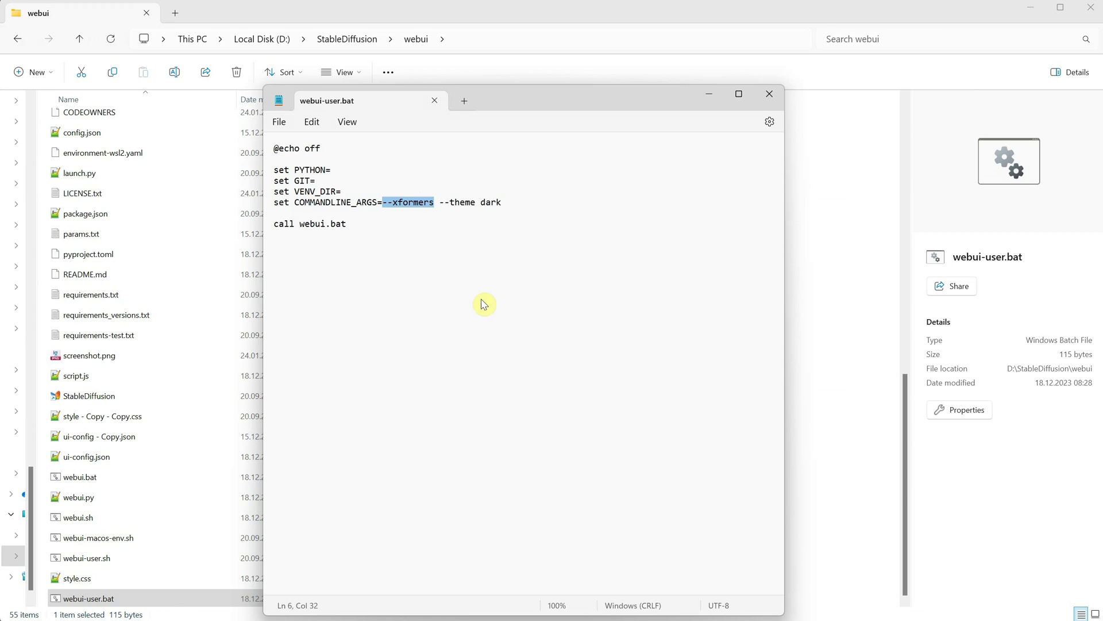
Compare it with the wiki's Nvidia 12gb+, 8gb and 4gb launch arguments
key("alt+Tab")
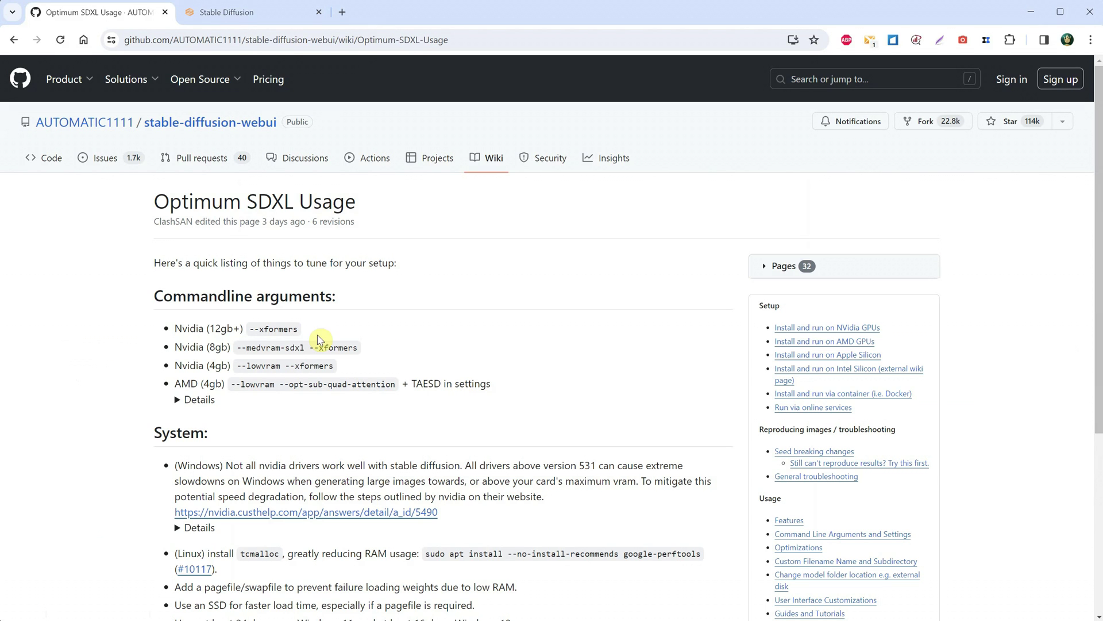
left_click_drag(251, 327, 298, 329)
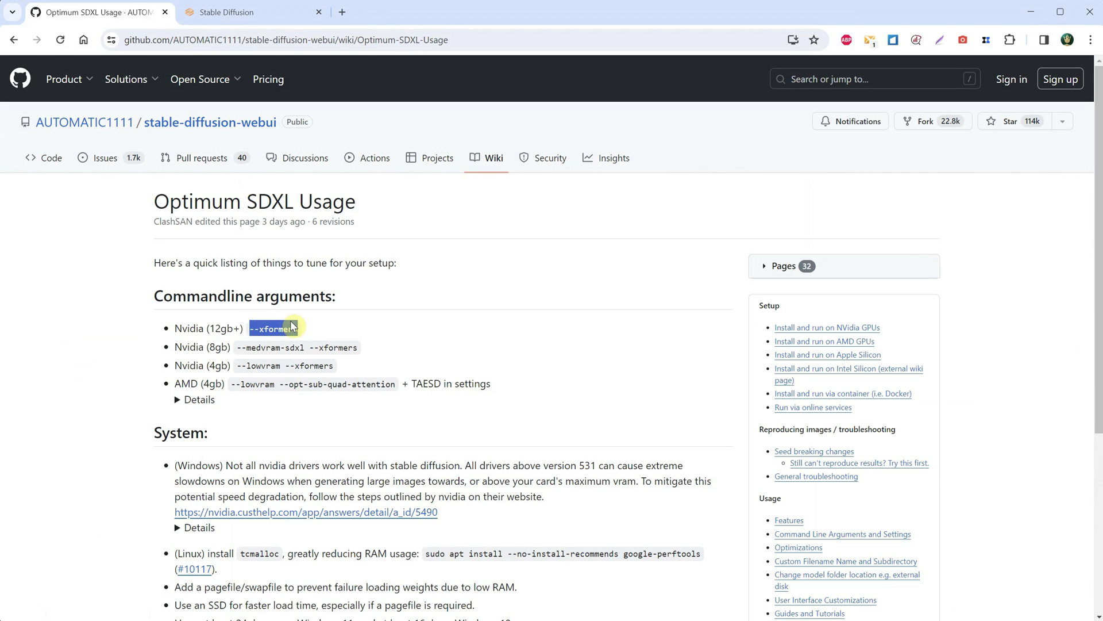
left_click(252, 349)
left_click_drag(238, 348, 357, 348)
left_click_drag(237, 365, 335, 366)
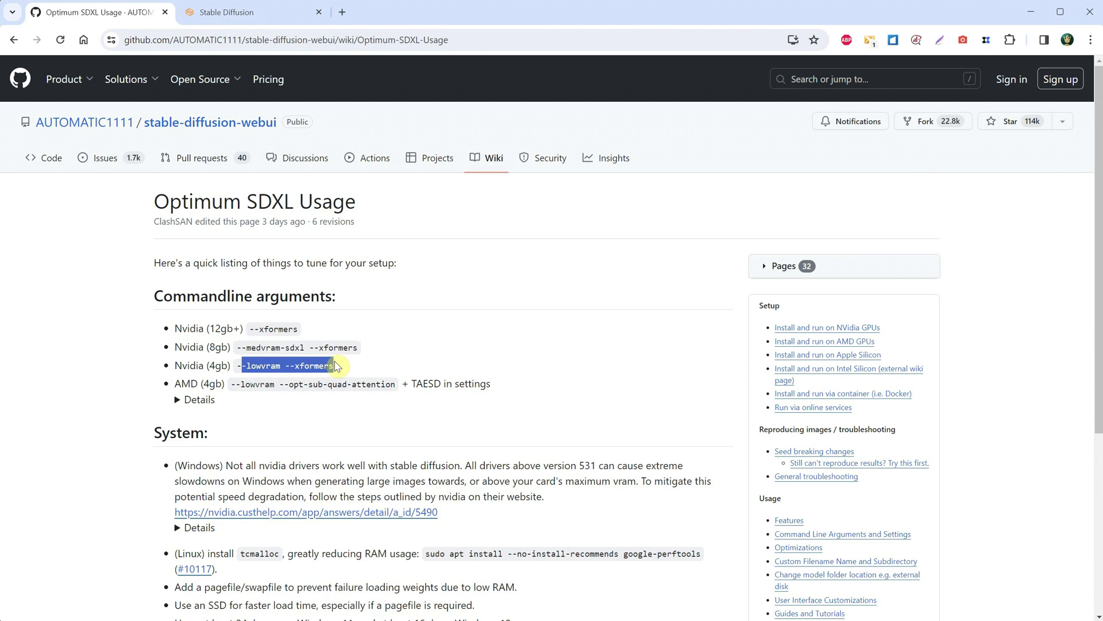
left_click(420, 359)
Back in Notepad, check the --theme dark argument, then go to the Stable Diffusion web UI
key("alt+Tab")
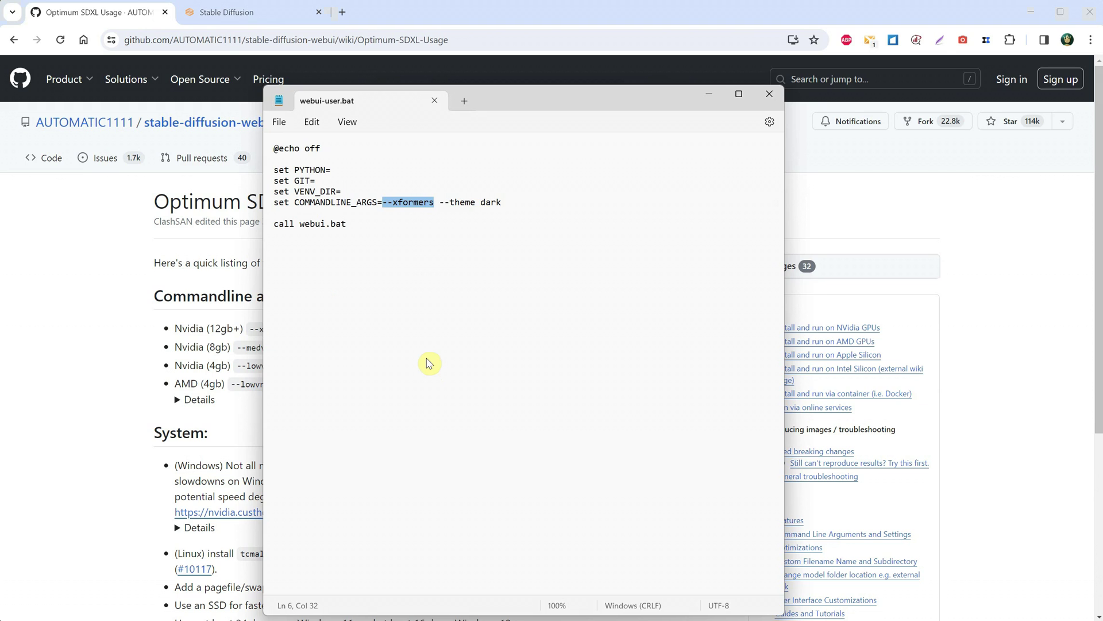
left_click(496, 305)
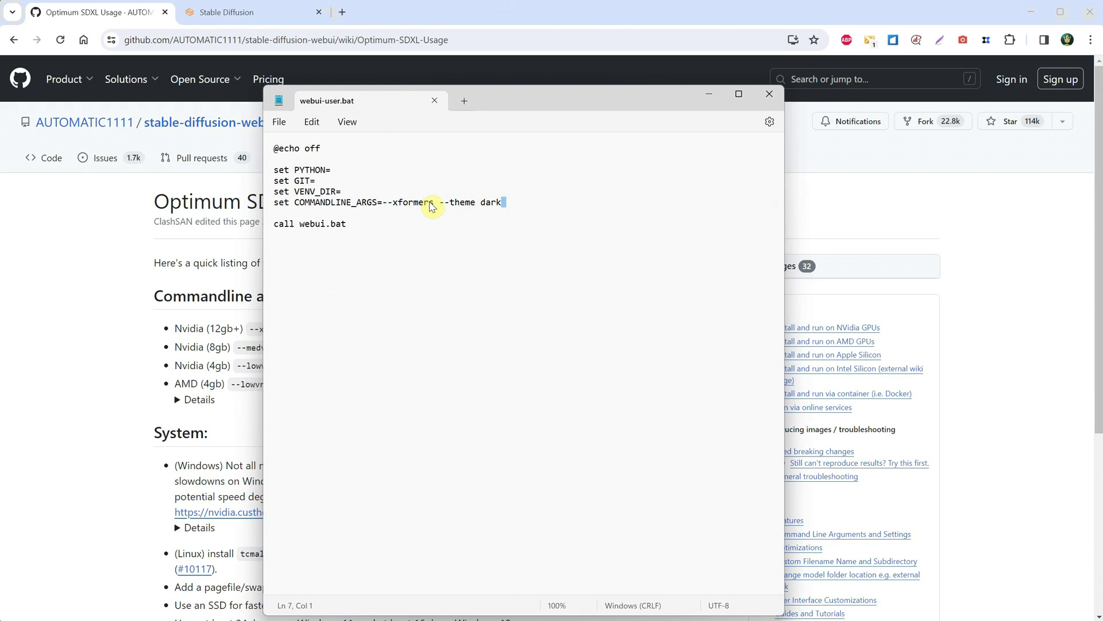
left_click_drag(432, 206, 437, 204)
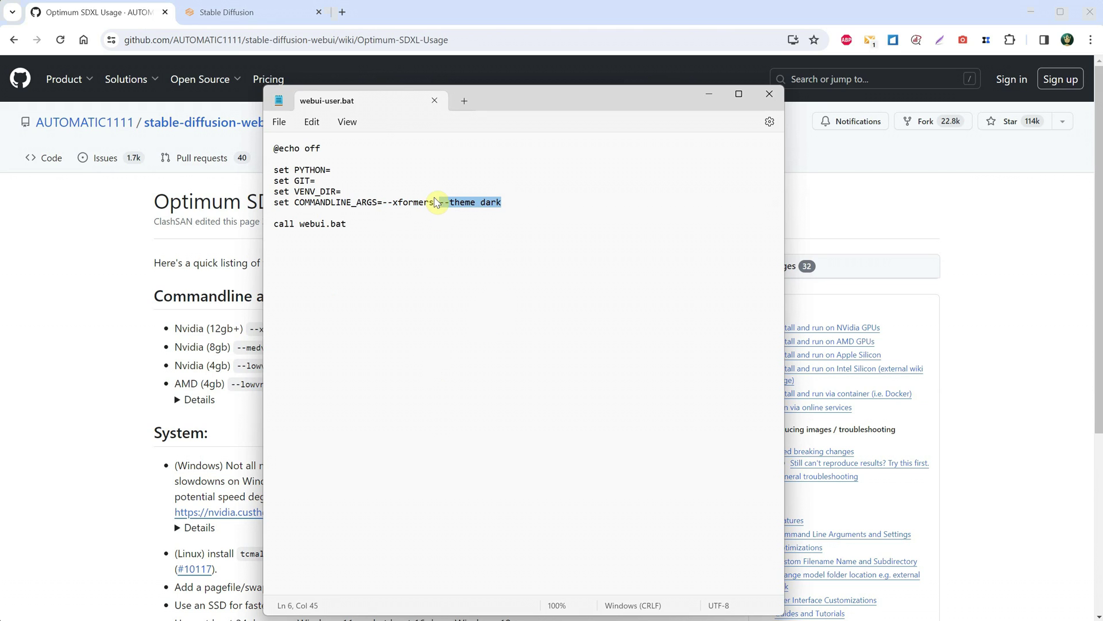
left_click(266, 20)
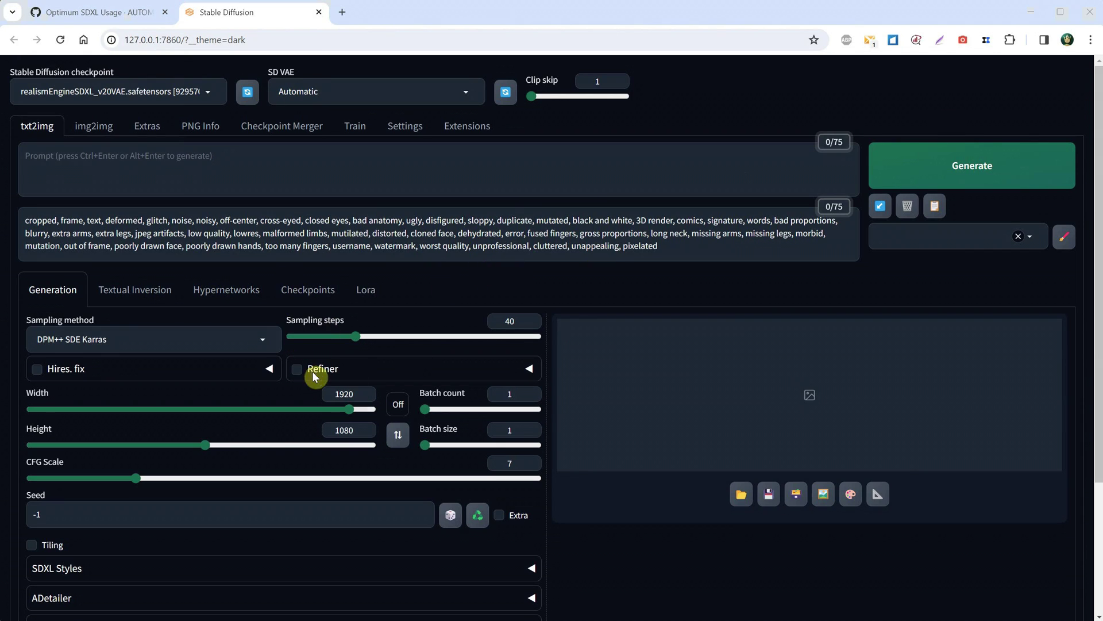
Enter width 1024, height 1024 and 35 sampling steps in txt2img
double_click(345, 393)
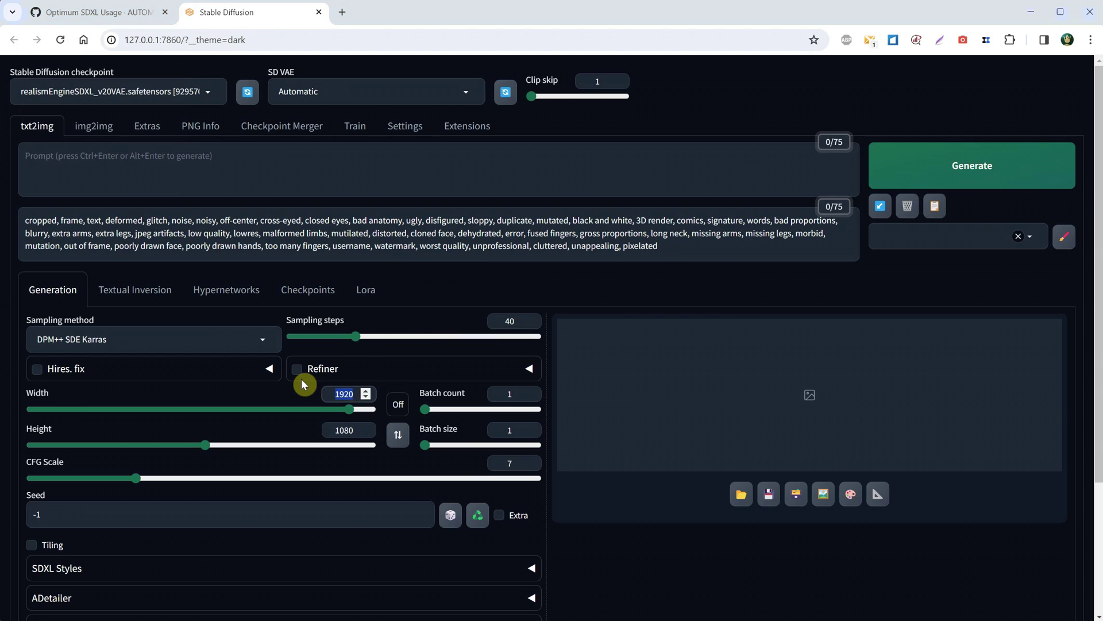
type("1024")
key("Tab")
type("1024")
key("Tab")
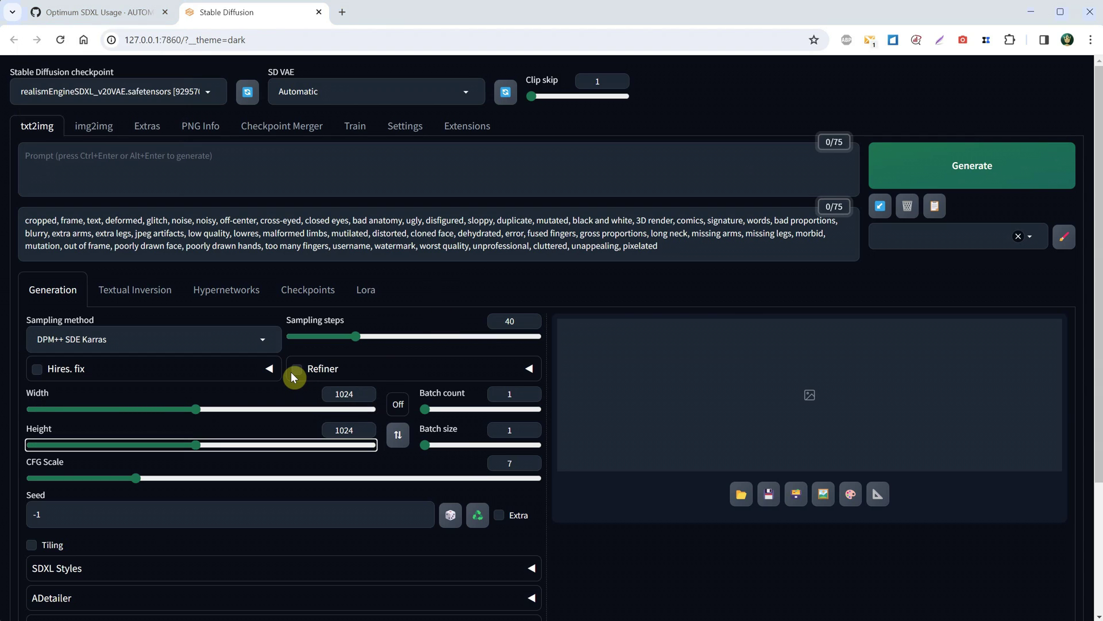
double_click(510, 321)
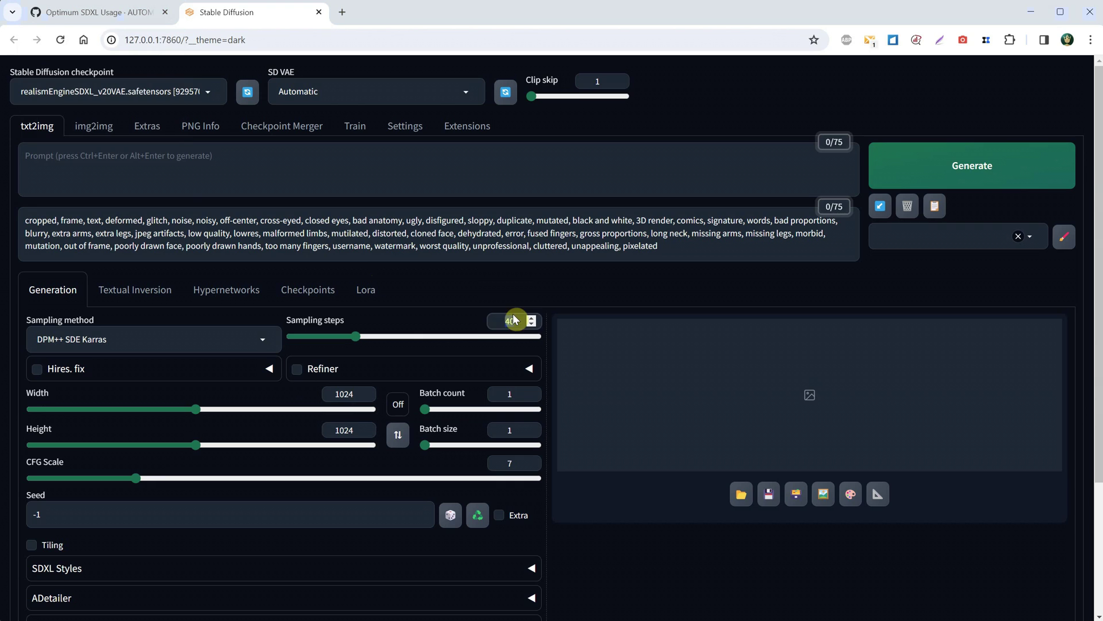
type("35")
key("Tab")
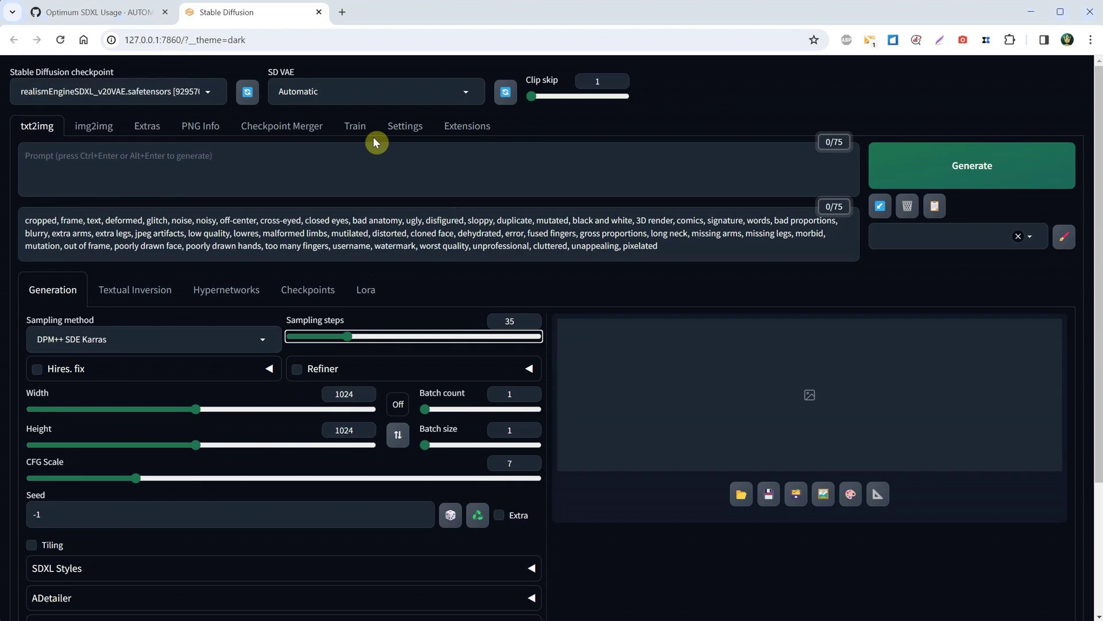
In Settings > Other > Defaults, review the changed values and apply them to ui-config.json
left_click(412, 136)
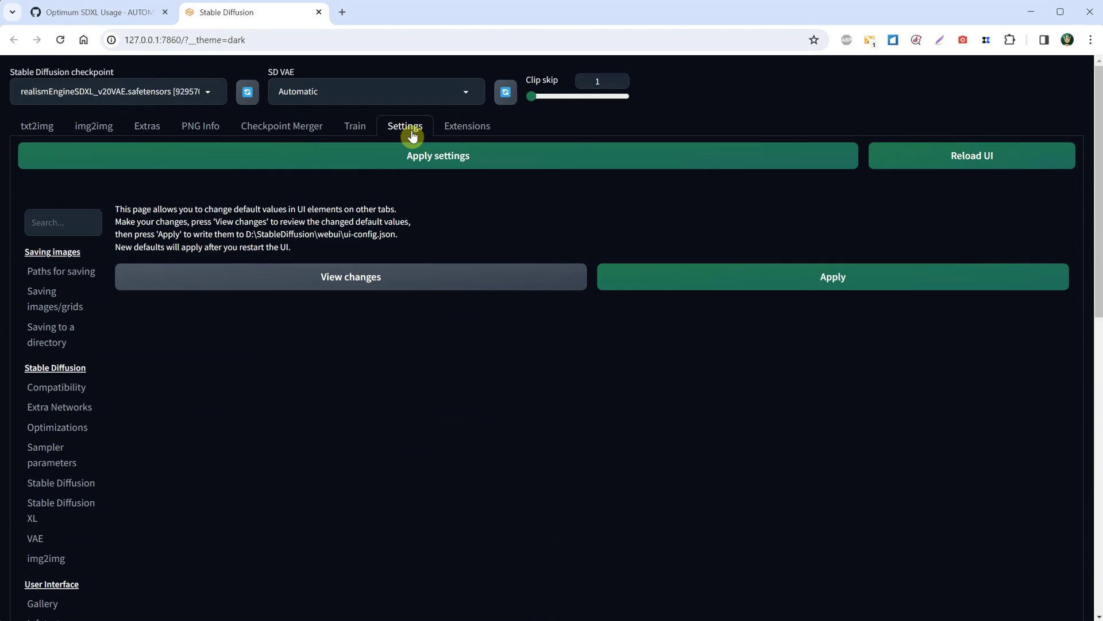
scroll(34, 384, "down", 10)
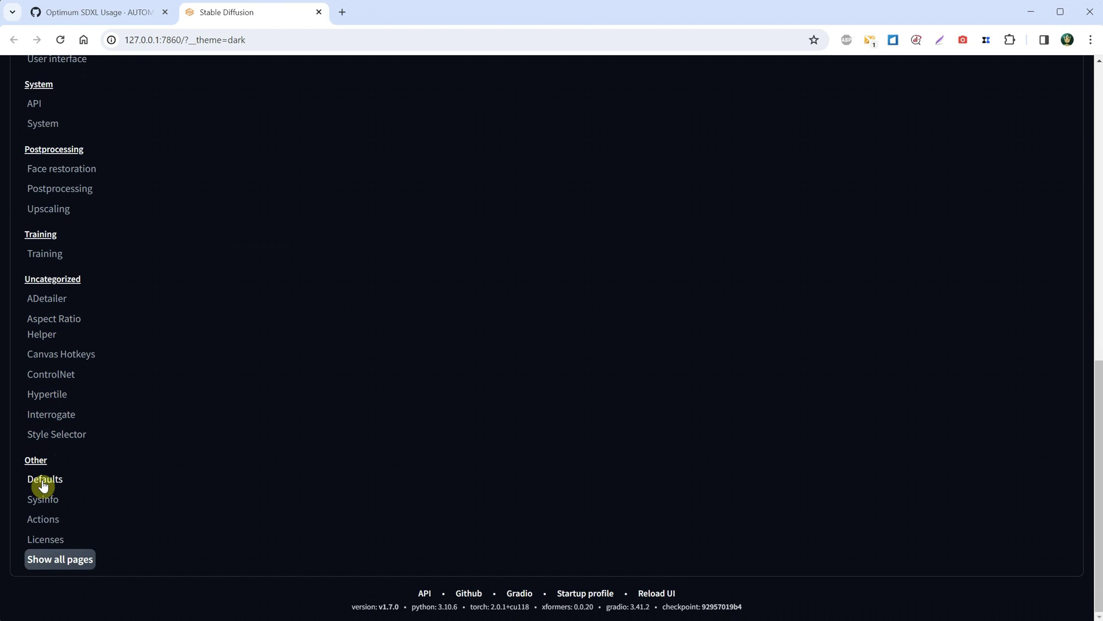
left_click(43, 486)
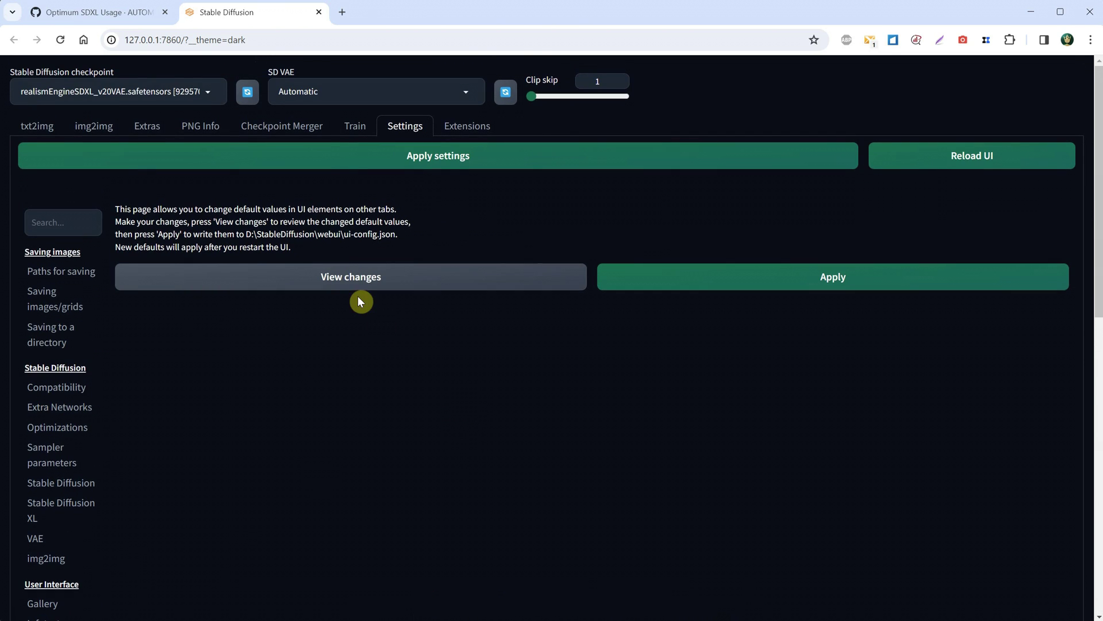
left_click(352, 281)
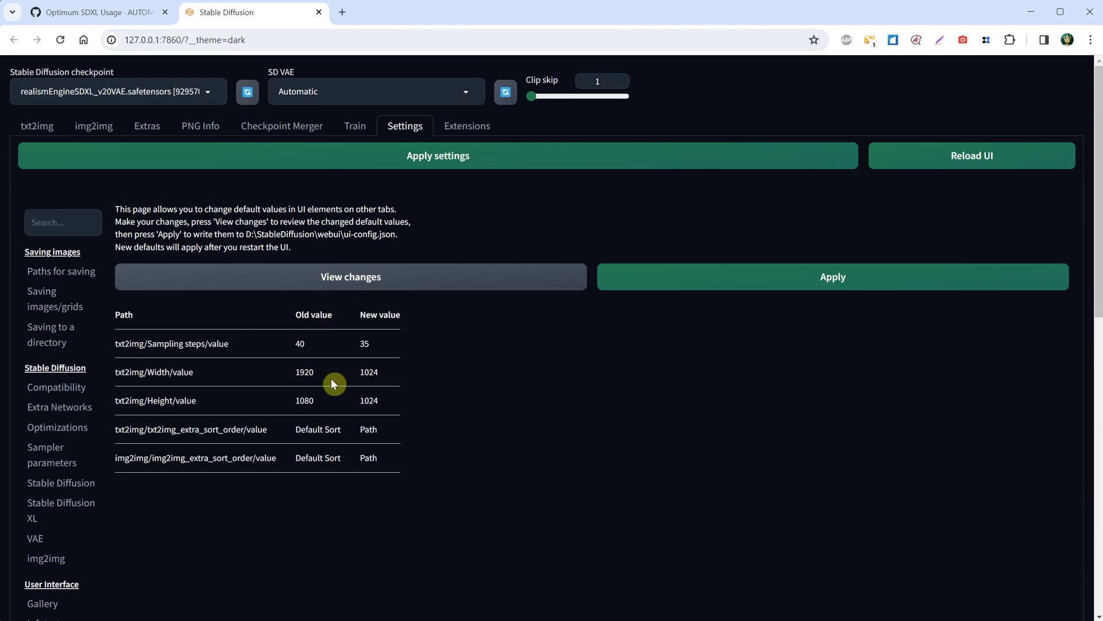
left_click_drag(354, 390, 387, 405)
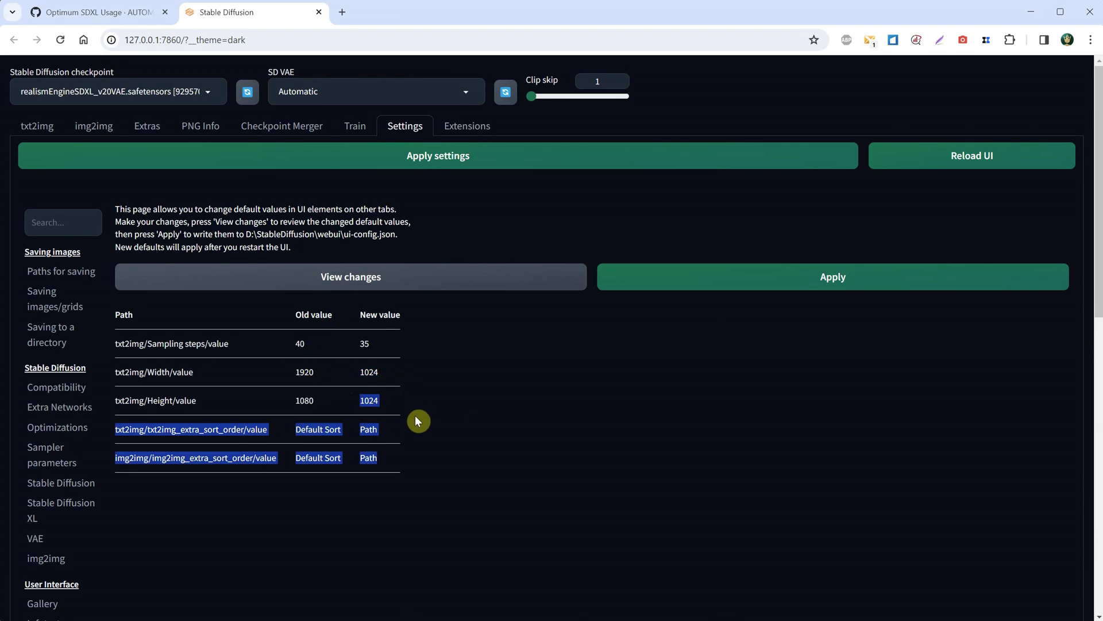
left_click(709, 283)
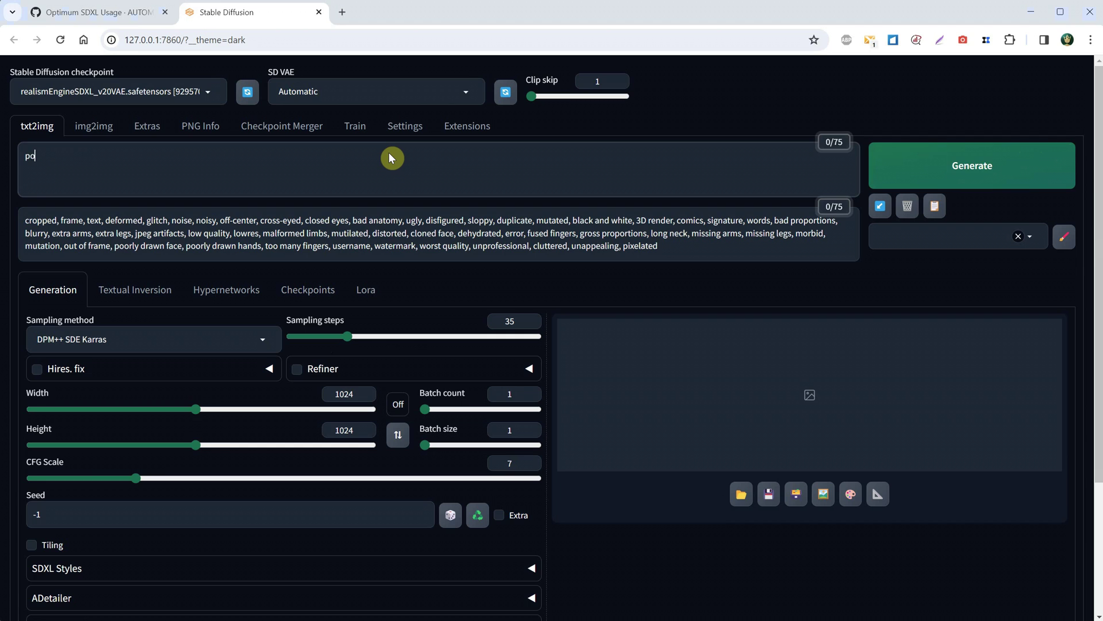
Generate an image from 'portrait of a cat' and view the result full-size in the lightbox
type("rtrait of a cat")
left_click(894, 168)
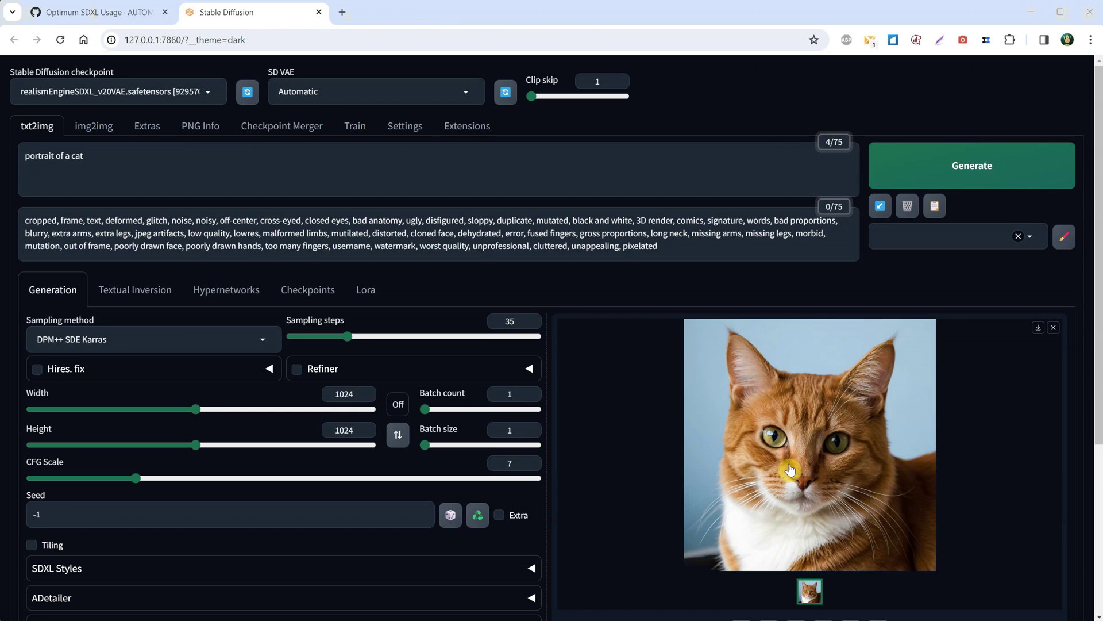
left_click(814, 470)
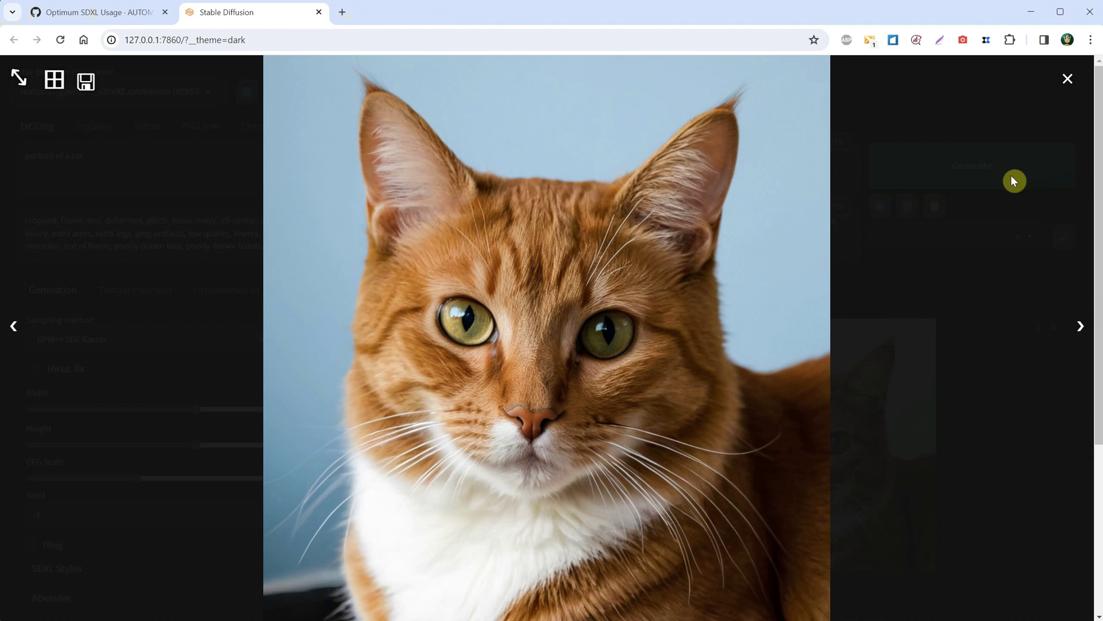
left_click(1067, 81)
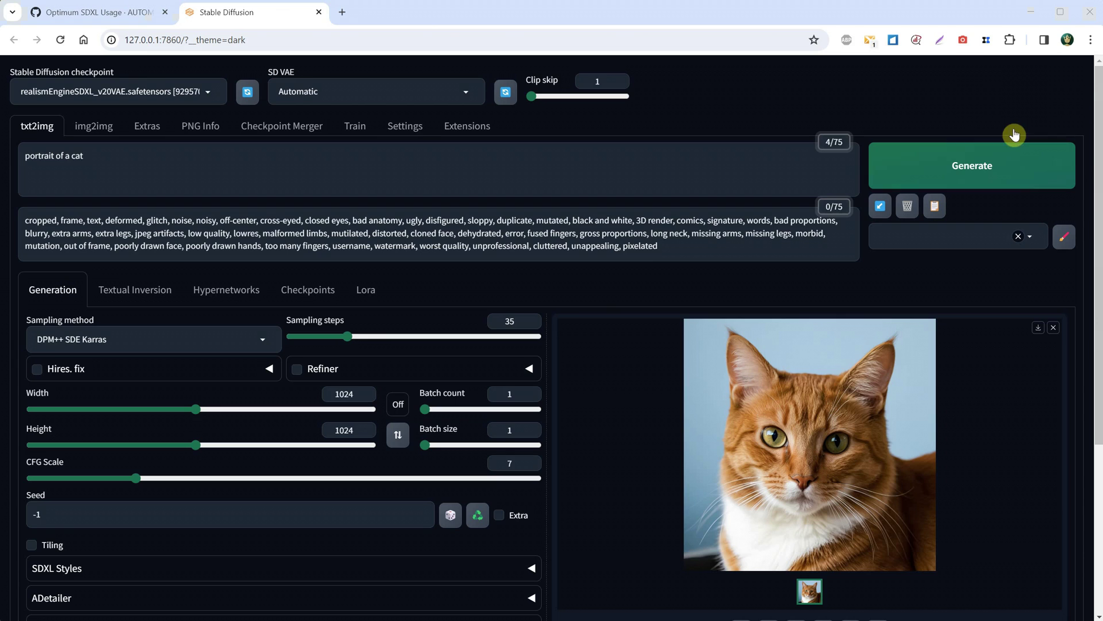
Start Generate forever on the cat prompt, cancel it, then generate once more and interrupt
right_click(919, 167)
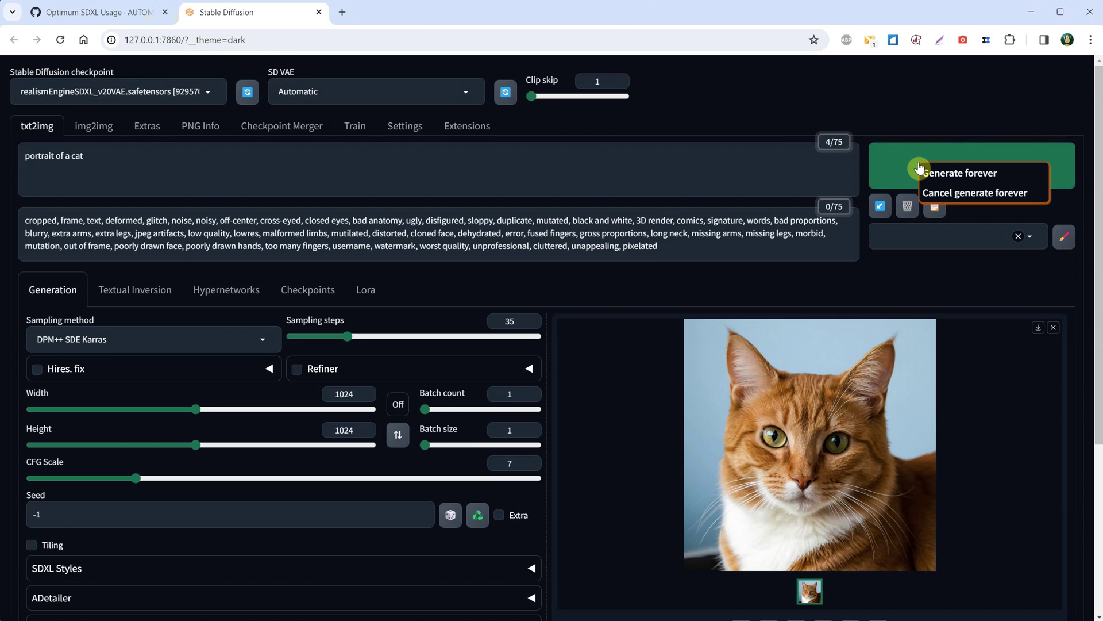
left_click(954, 174)
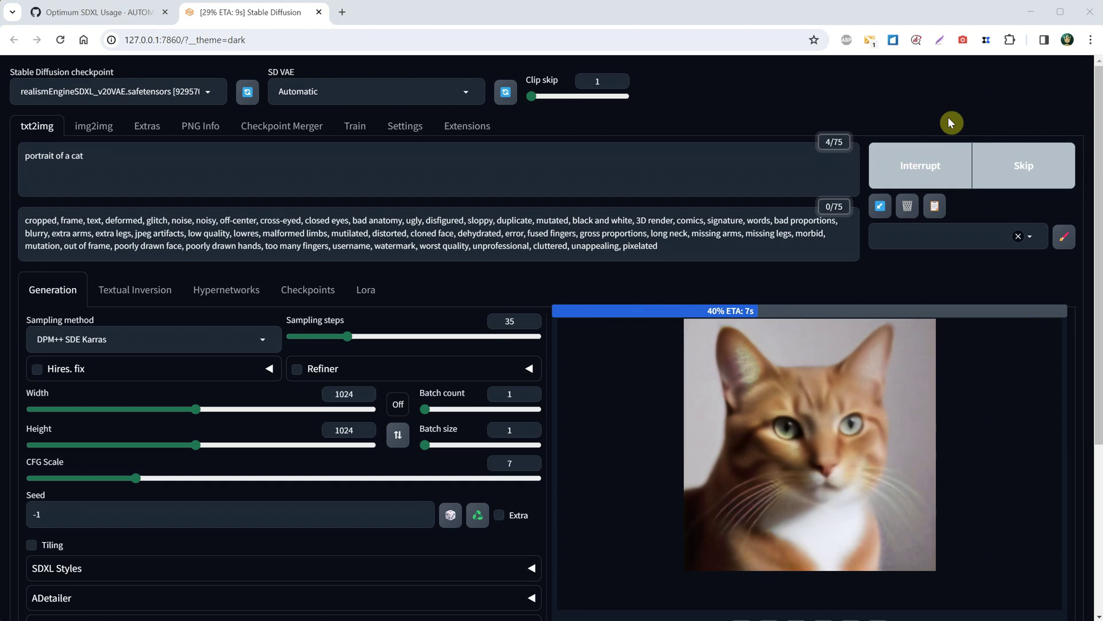
right_click(914, 170)
left_click(948, 200)
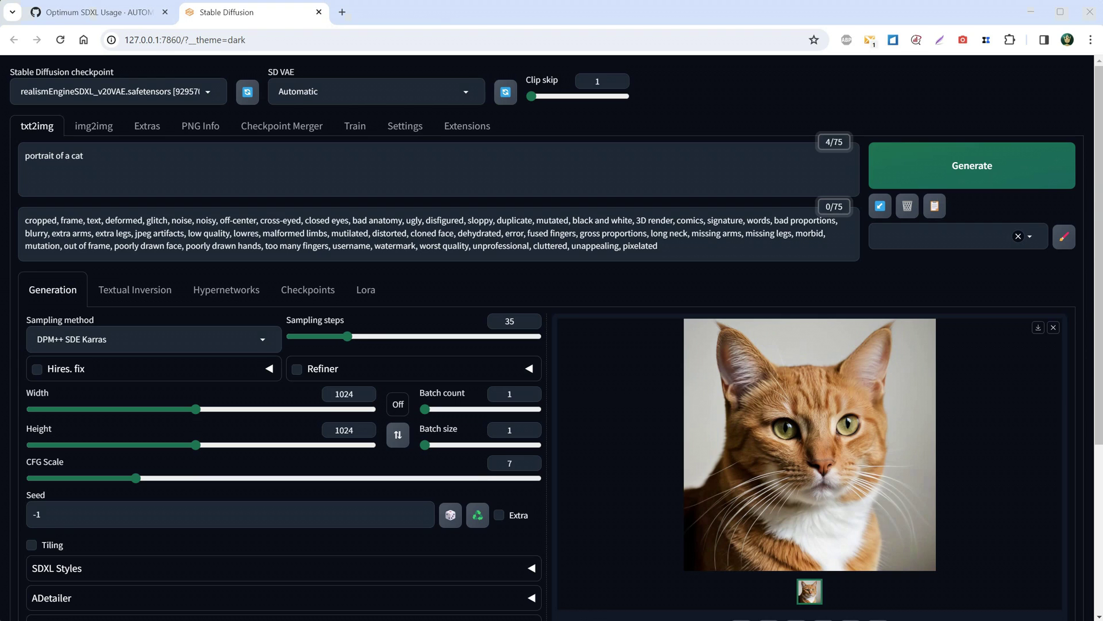
left_click(955, 162)
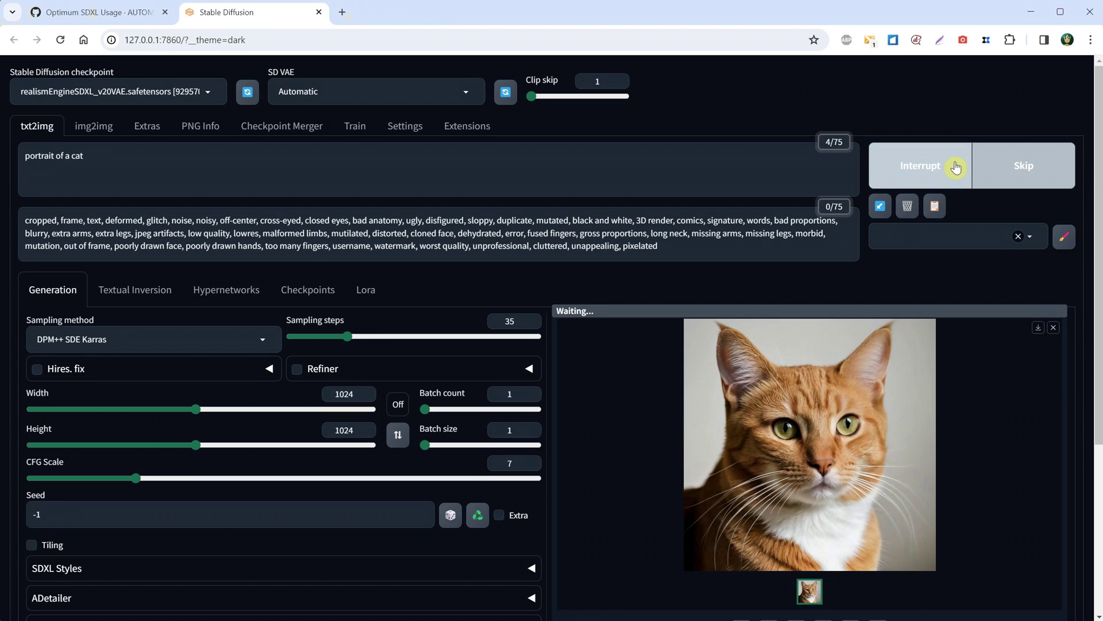
left_click(931, 170)
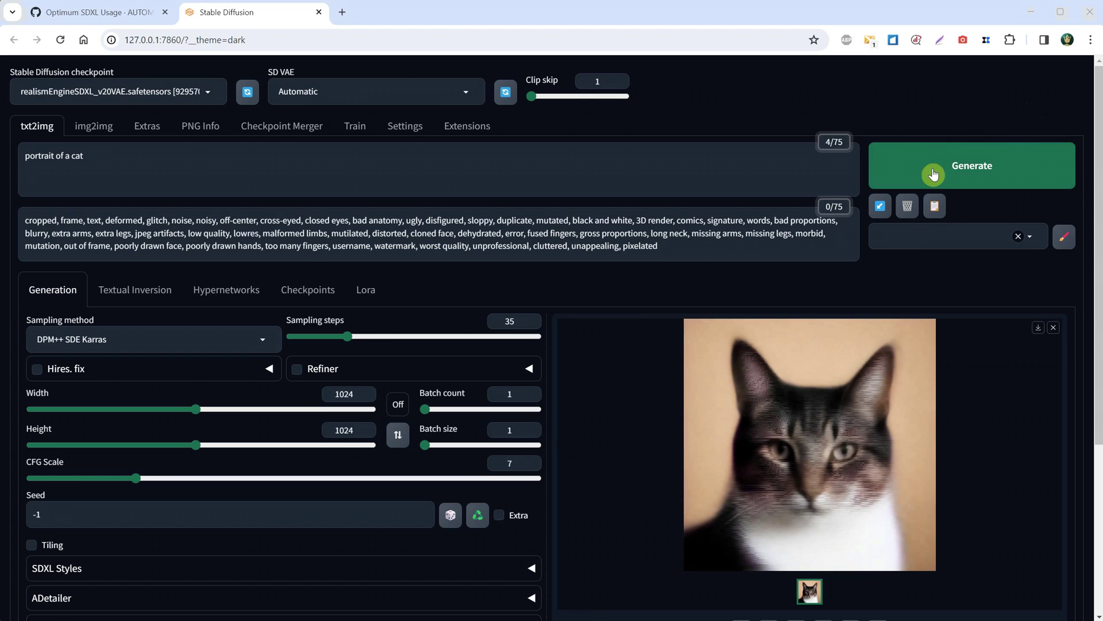
Clear the prompts, restore the last generation's parameters, and begin the prompt 'cartoon cat character, digital painting, fantasy'
left_click(906, 206)
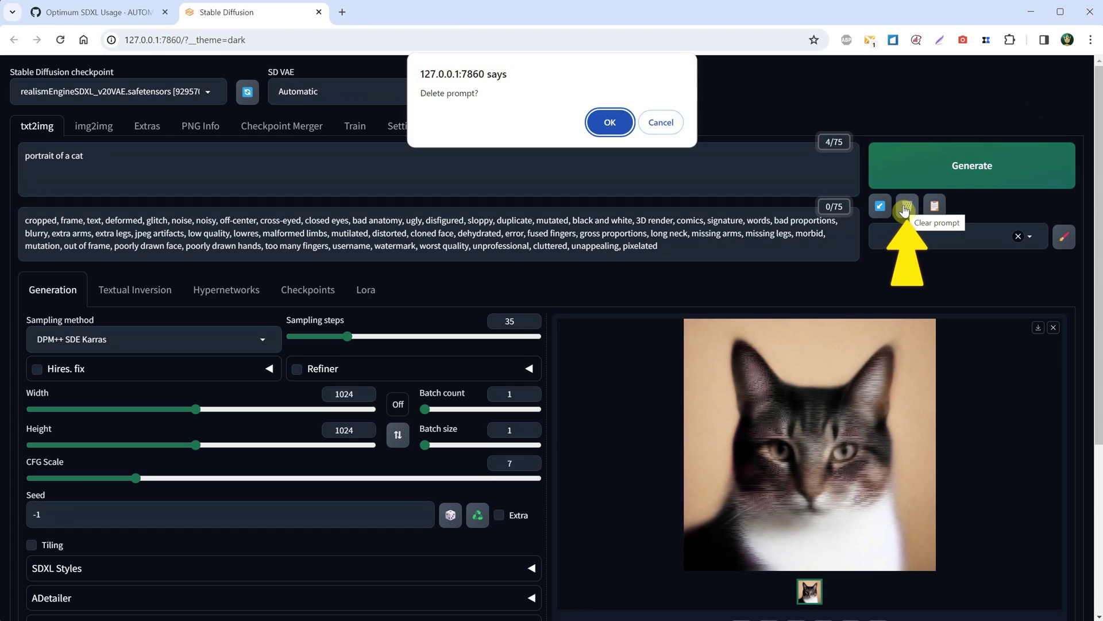
left_click(610, 122)
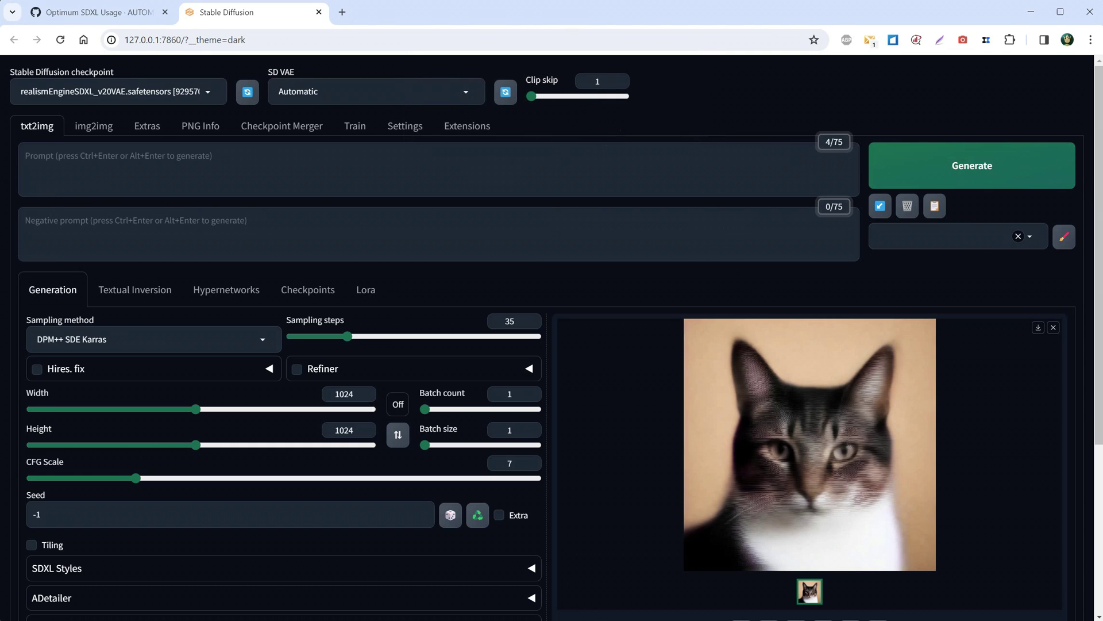
left_click(880, 212)
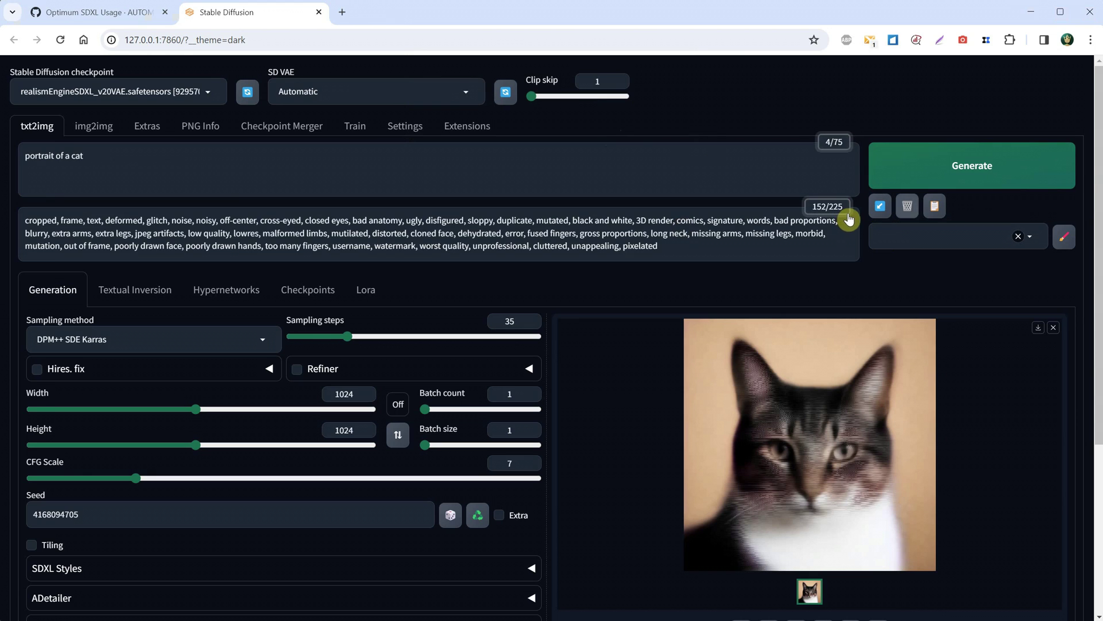
left_click_drag(193, 162, 1, 126)
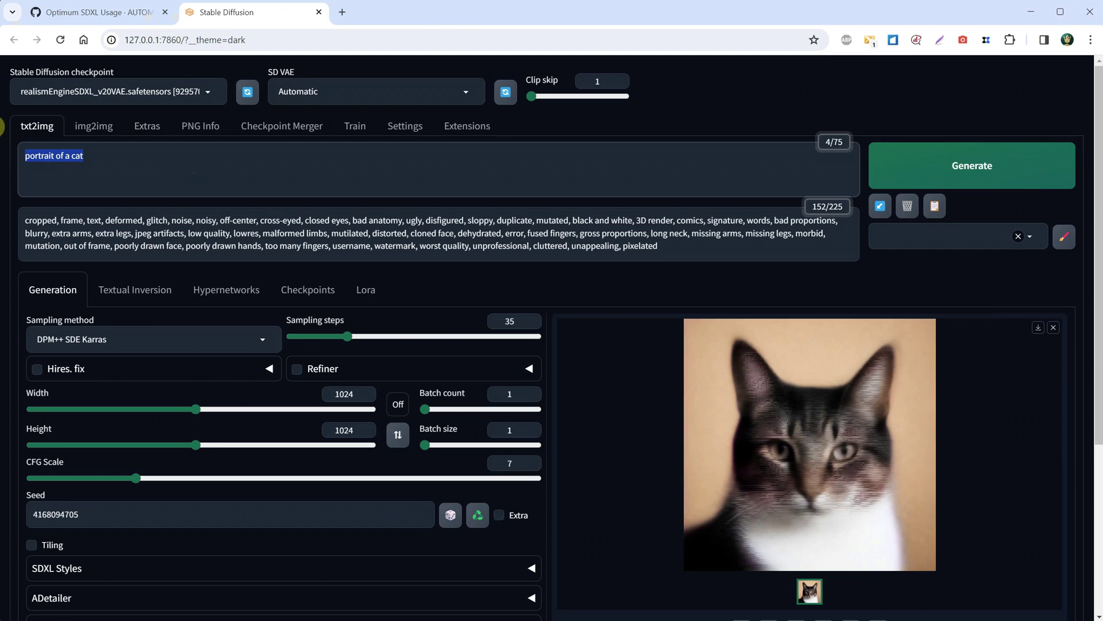
type("car")
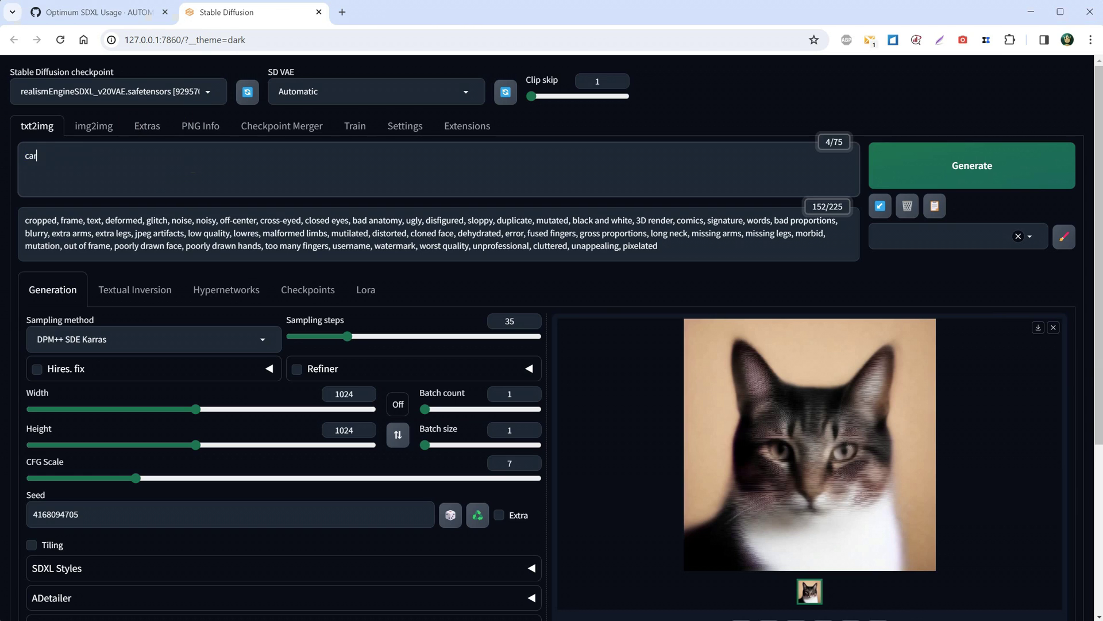
type("toon cat character, digital painting, fantasy art")
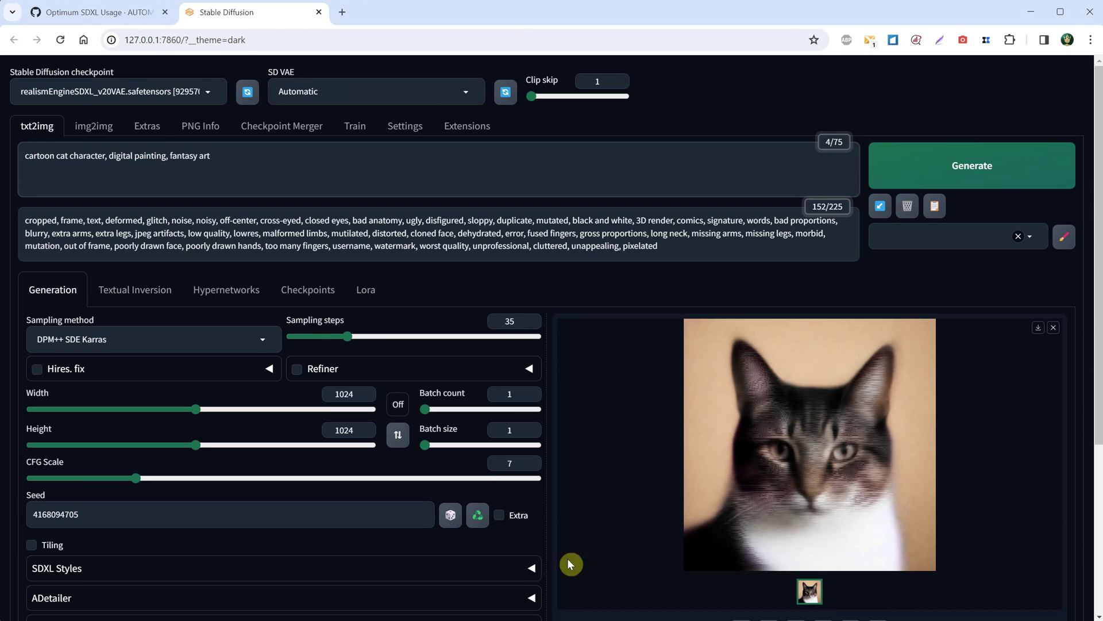
Replace the negative prompt with 'photo, 3d render, photography, ugly', generate, and open the style editor
left_click(625, 239)
key("ctrl+a")
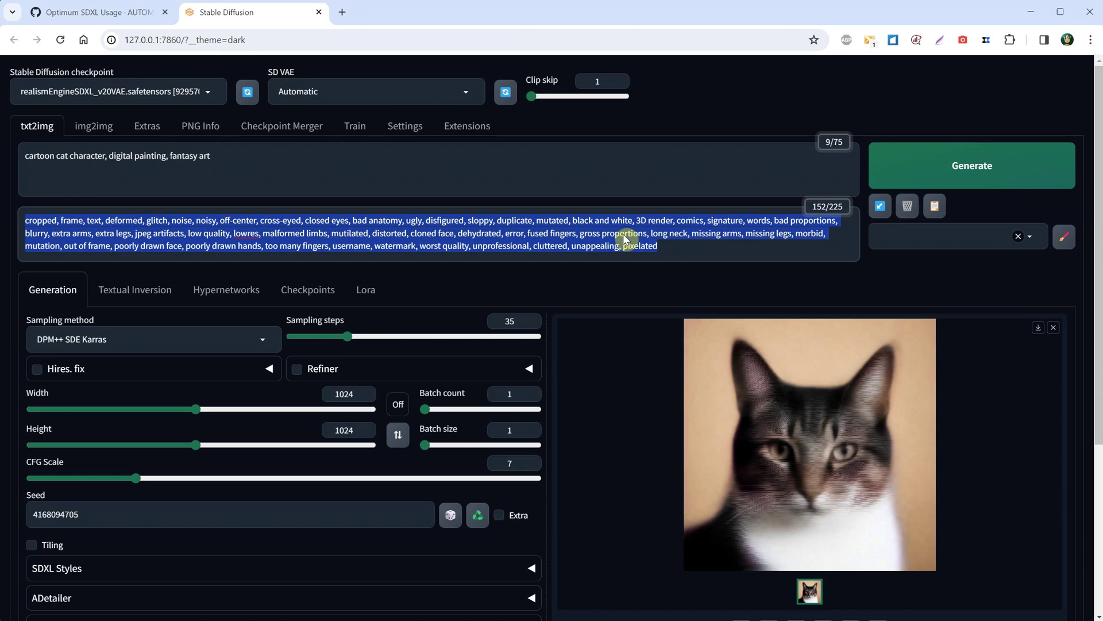
key("BackSpace")
type("photo")
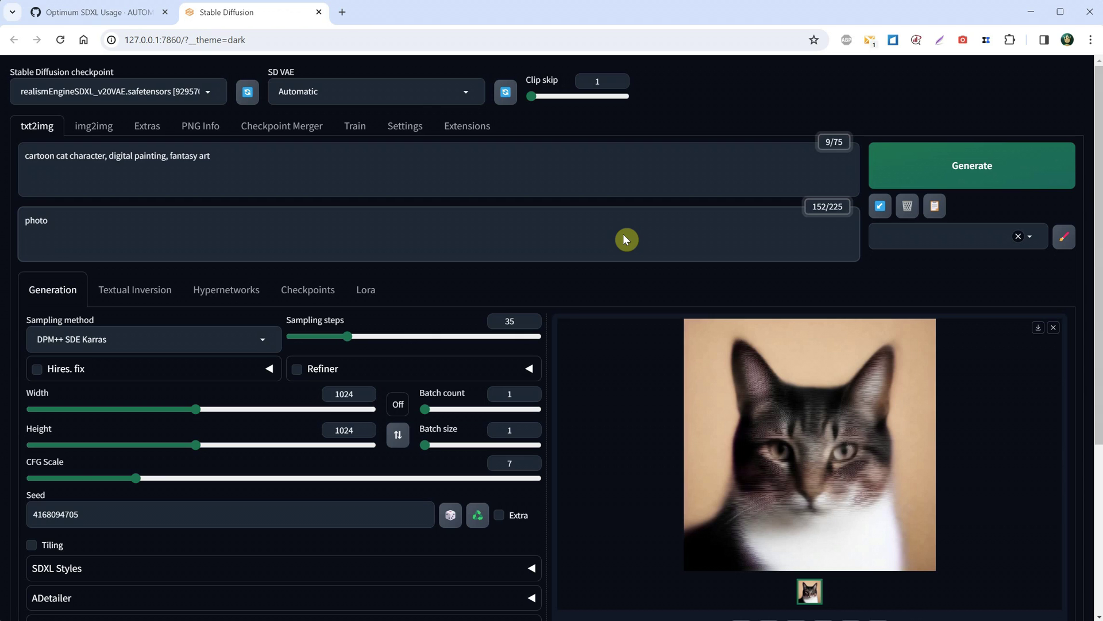
type(", 3d render, photography")
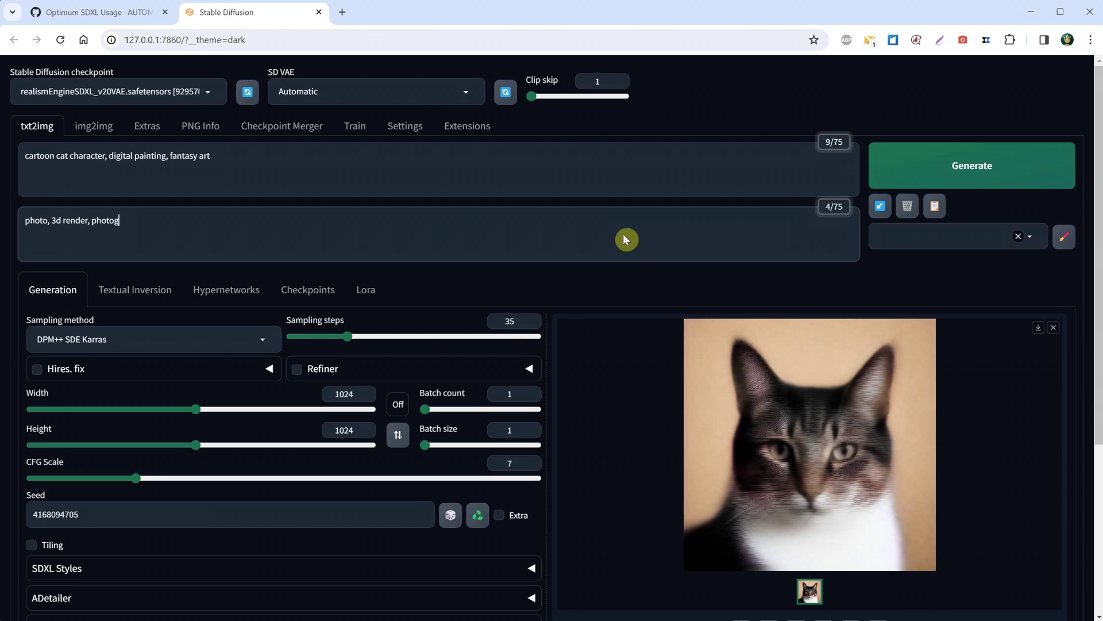
type(", ugly")
left_click(911, 174)
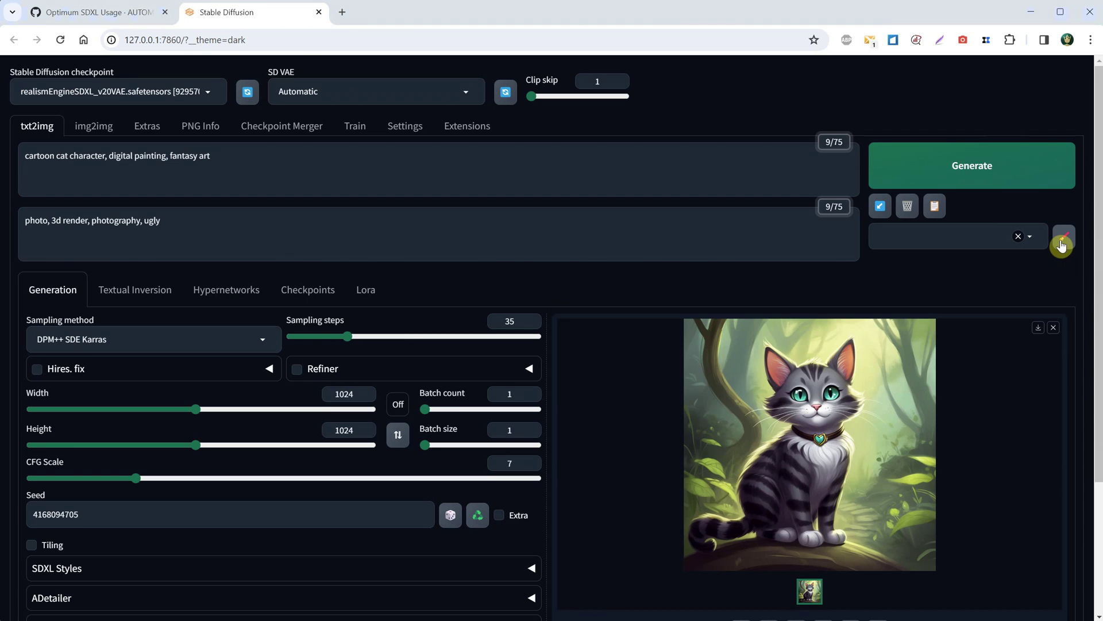
left_click(1062, 244)
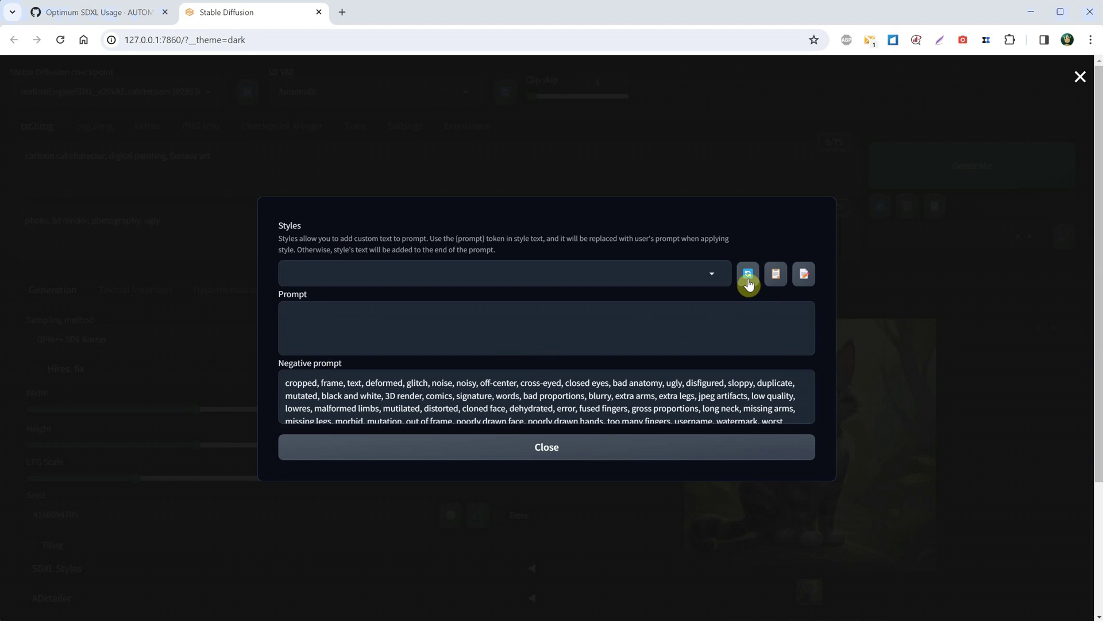
Save the current prompts as a 'Cartoon Character' style, with 'cat' removed from the prompt
left_click(807, 282)
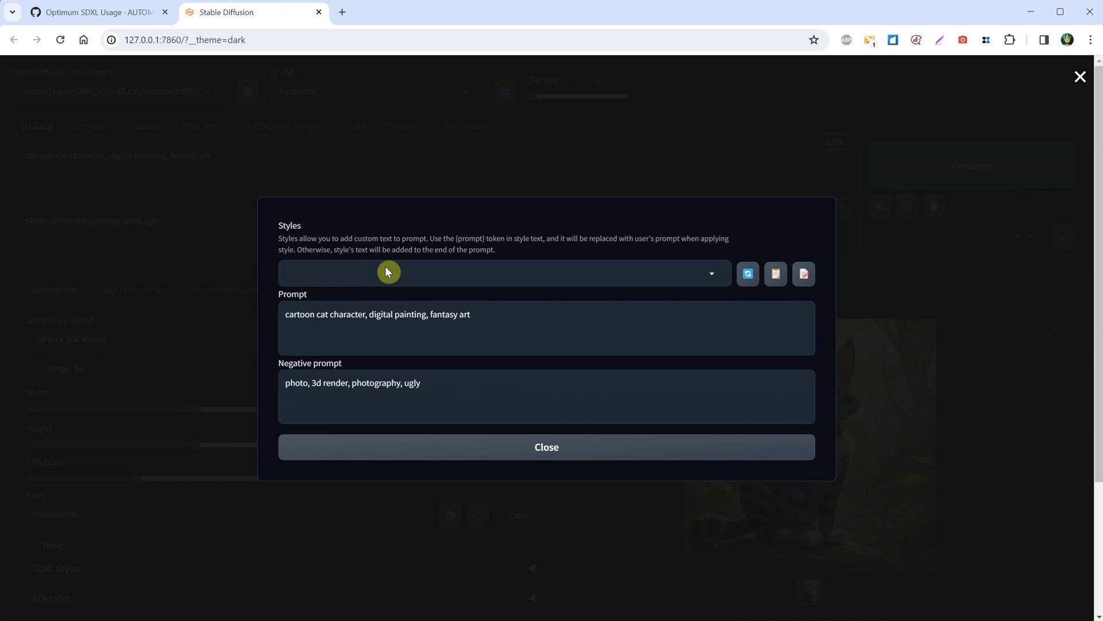
type("Cart")
type("oon")
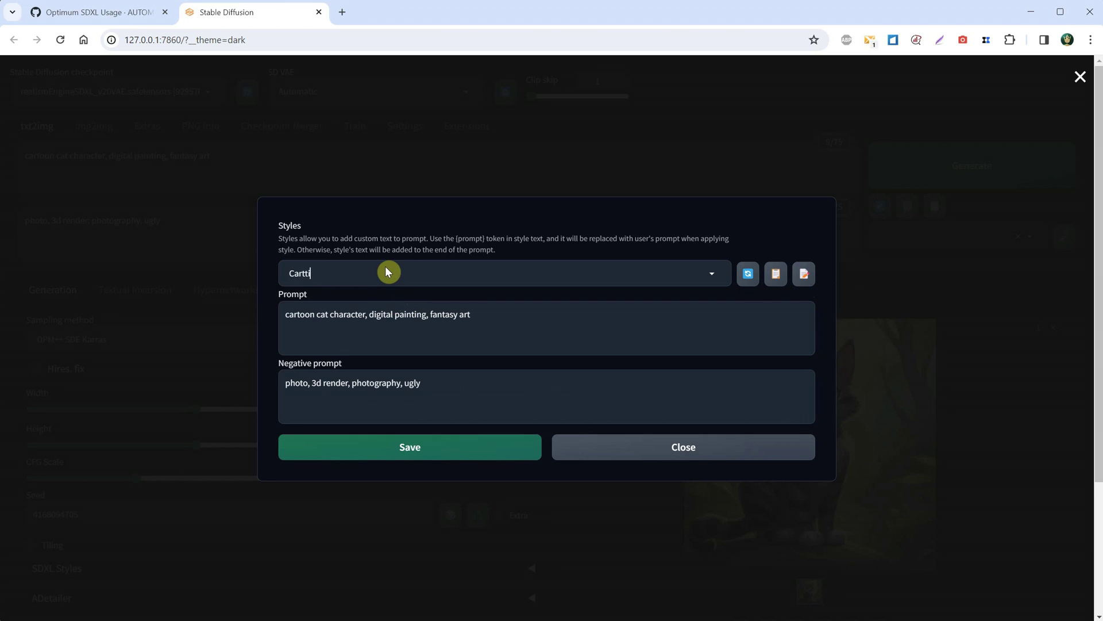
key("BackSpace")
key("BackSpace")
key("BackSpace")
type("oon Charac")
left_click(322, 313)
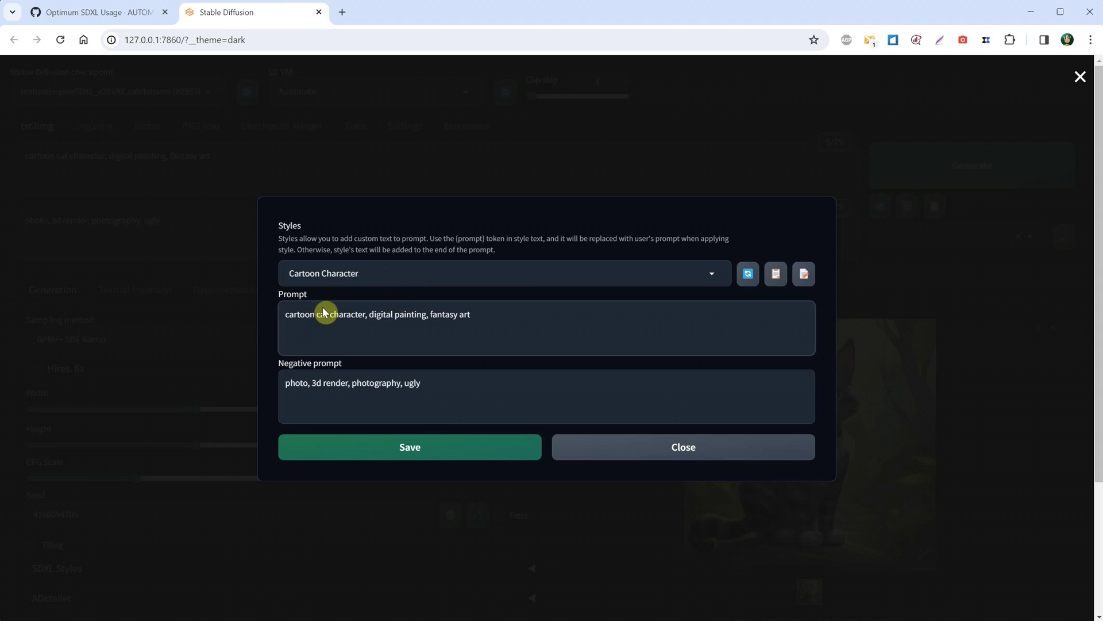
key("BackSpace")
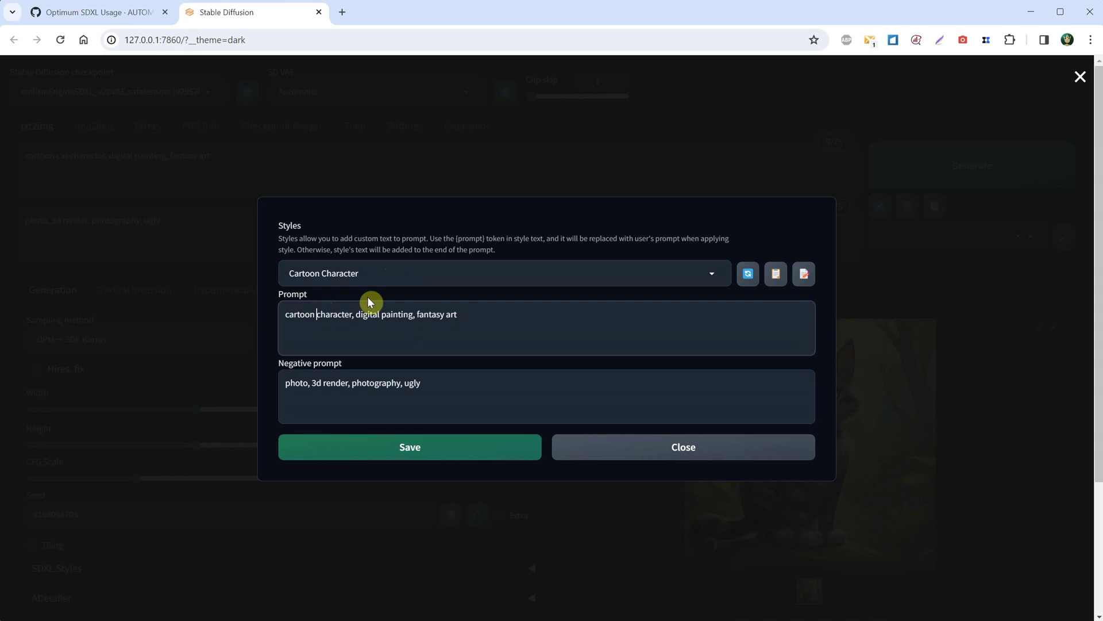
left_click(470, 458)
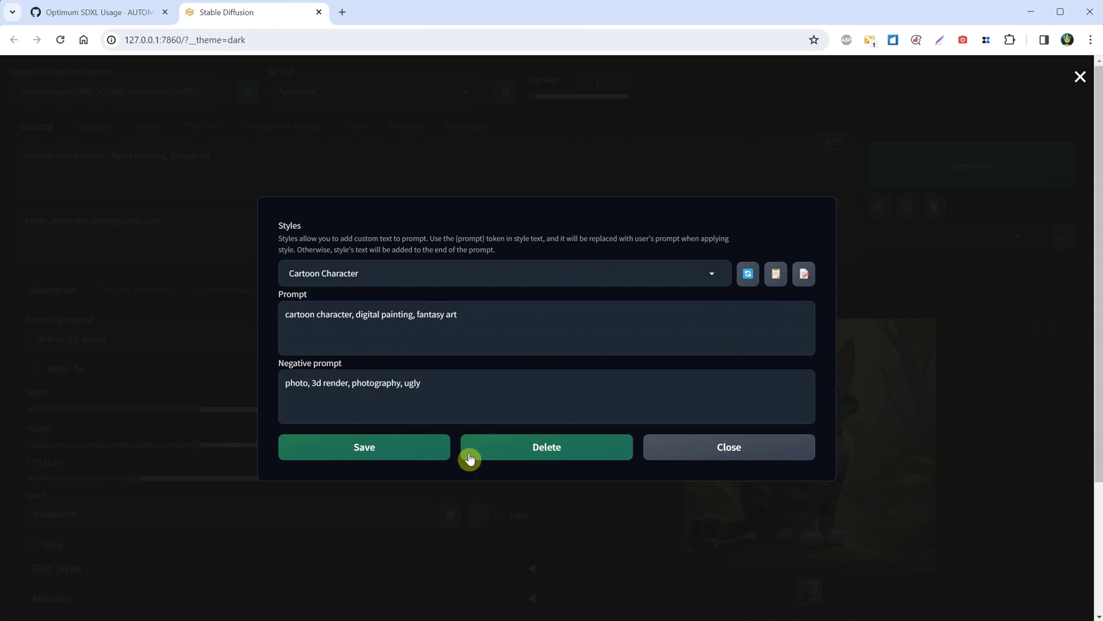
left_click(717, 454)
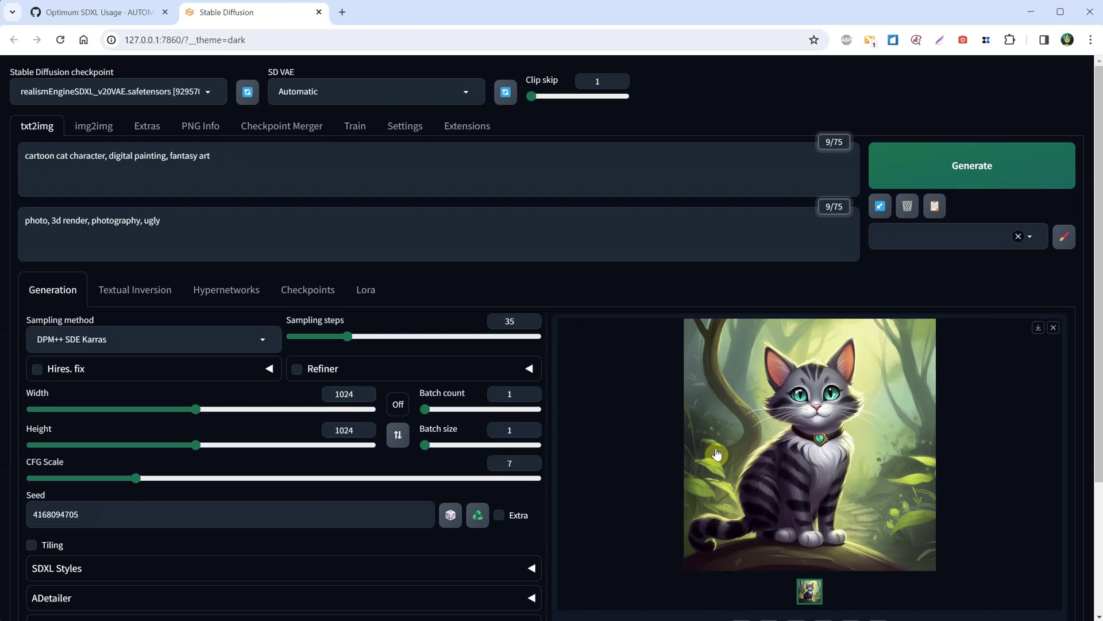
Clear both prompts and generate an image from the plain prompt 'dog'
left_click(285, 226)
key("ctrl+a")
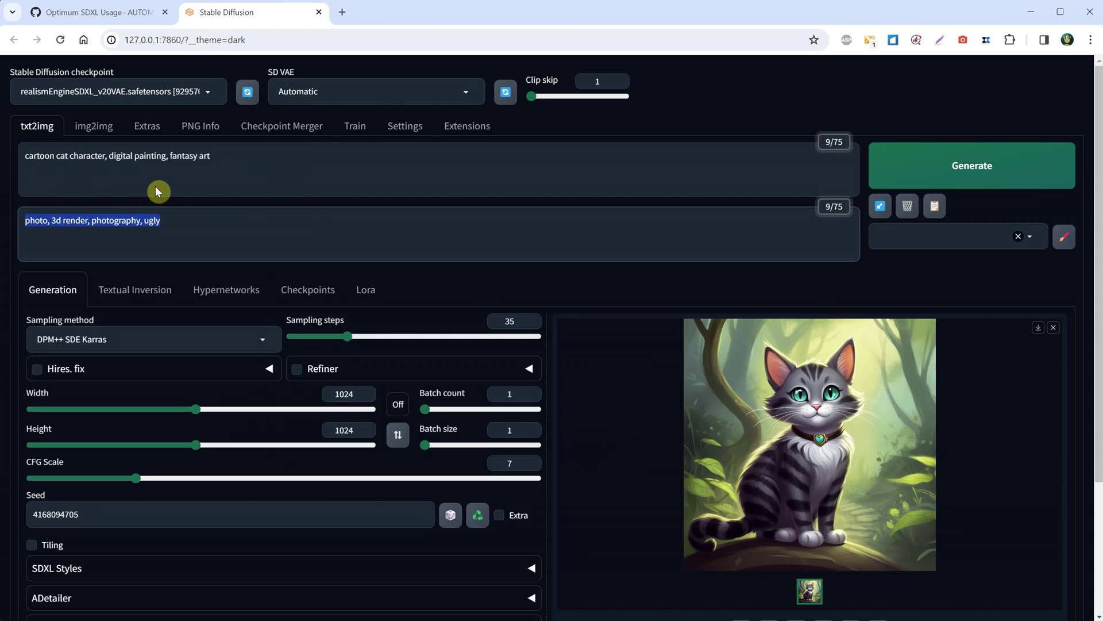
key("BackSpace")
left_click(246, 170)
key("ctrl+a")
key("BackSpace")
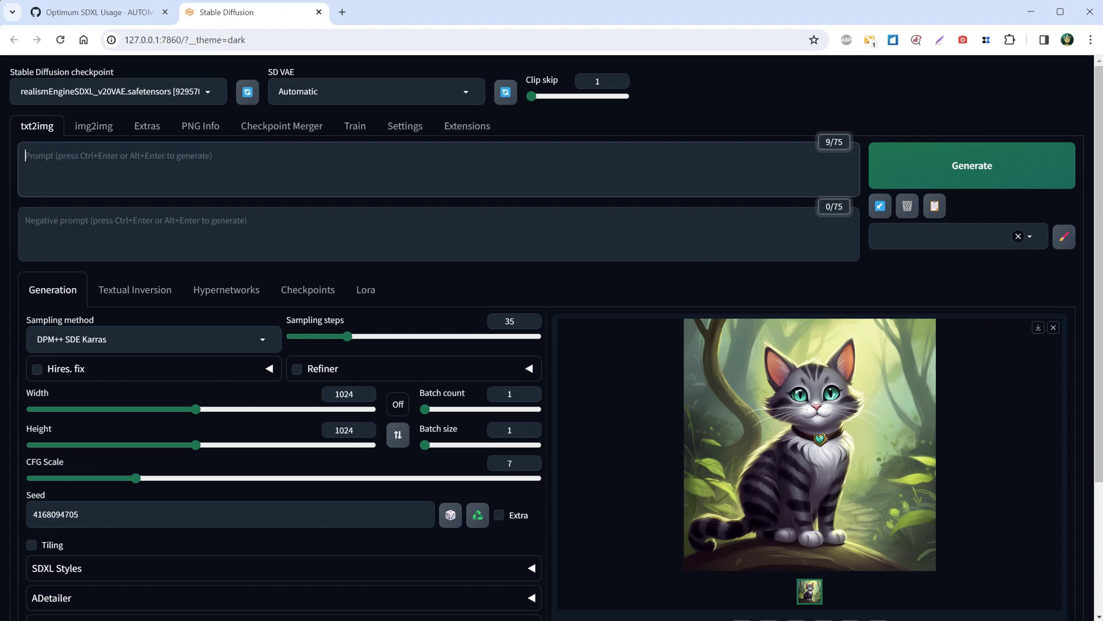
type("dog")
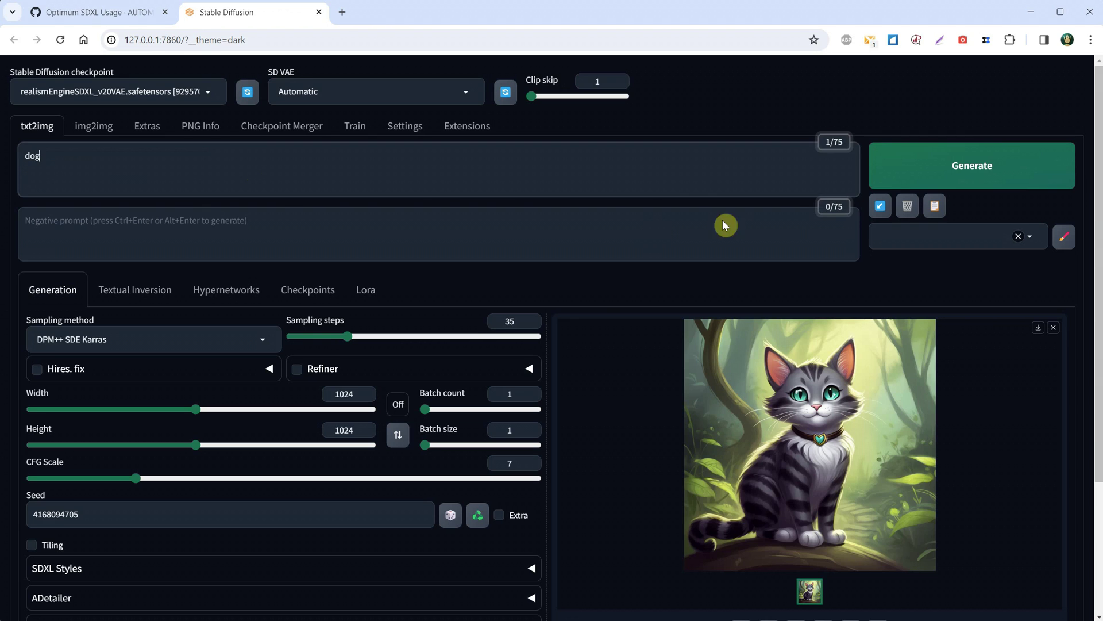
left_click(922, 183)
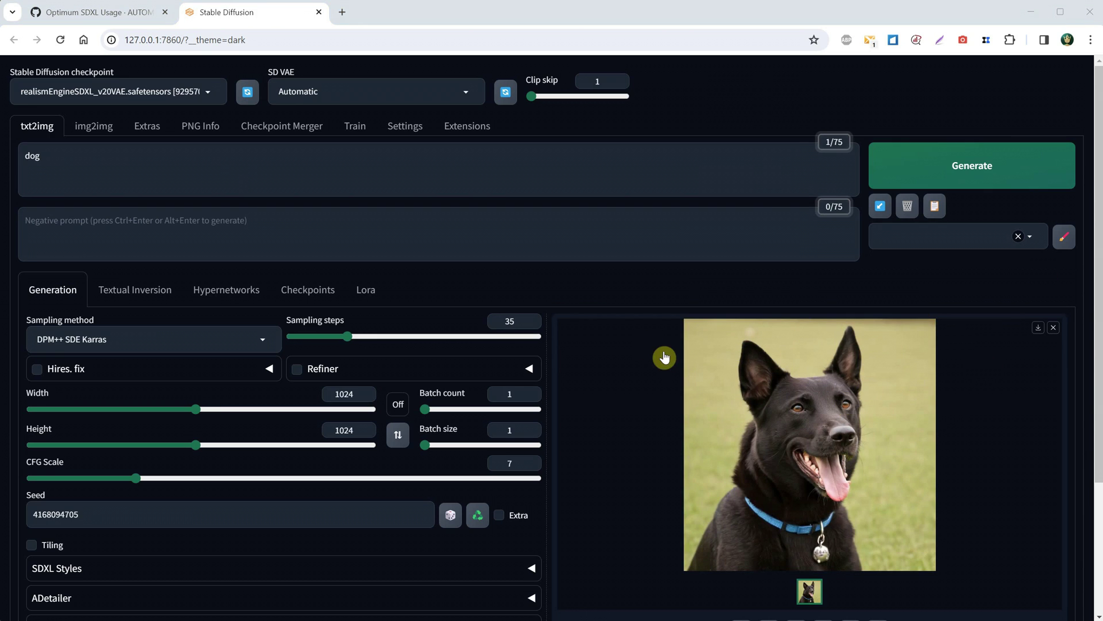
Apply the Cartoon Character style and regenerate the dog
left_click(1030, 239)
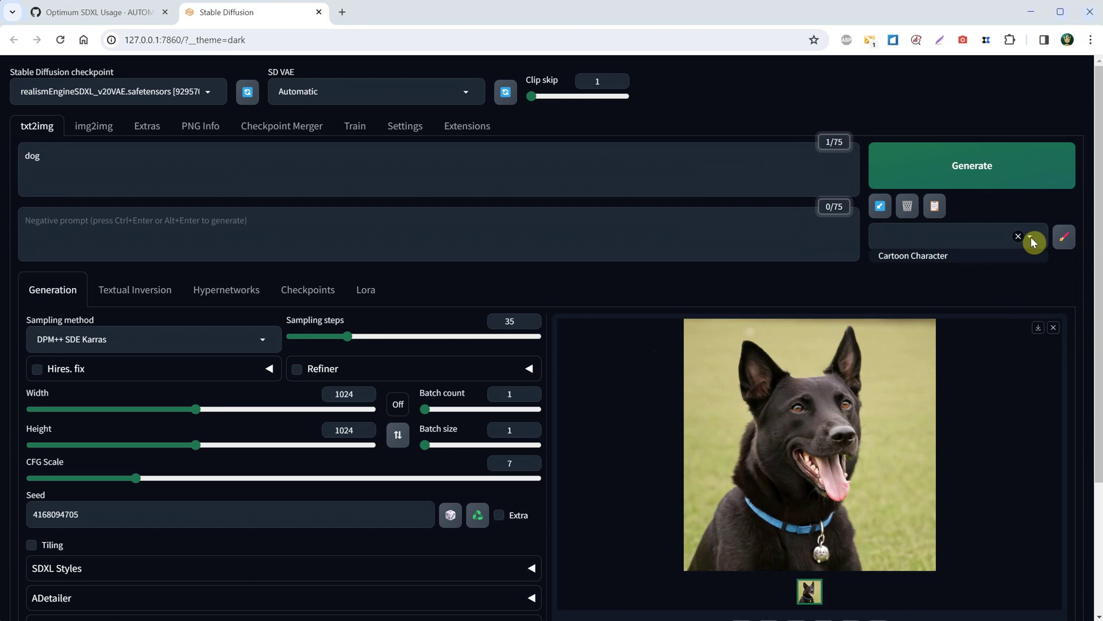
left_click(940, 262)
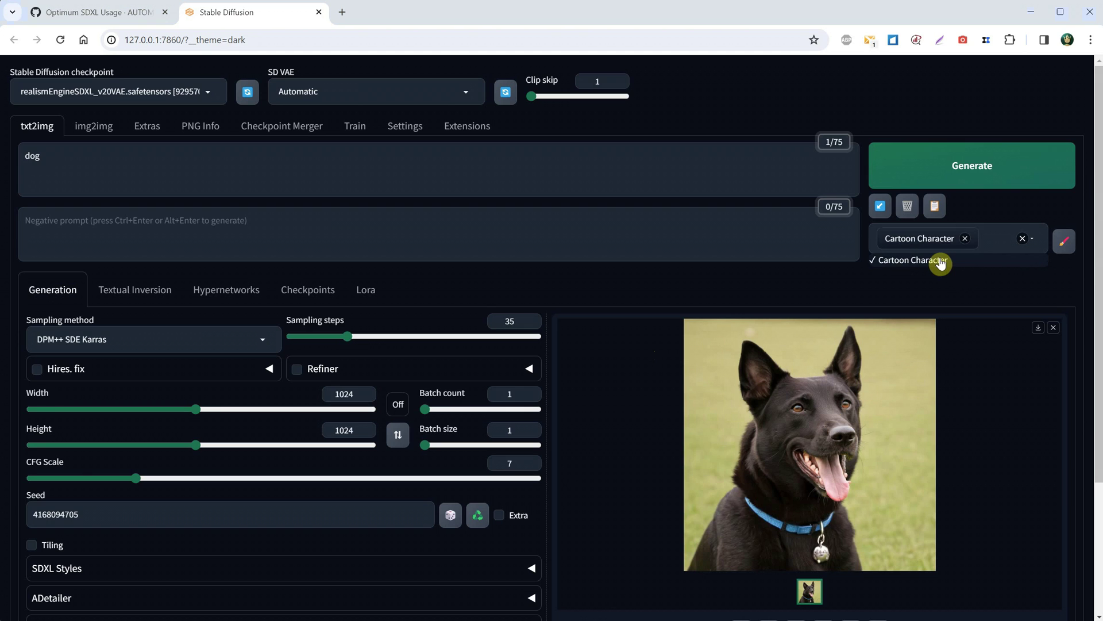
left_click(958, 185)
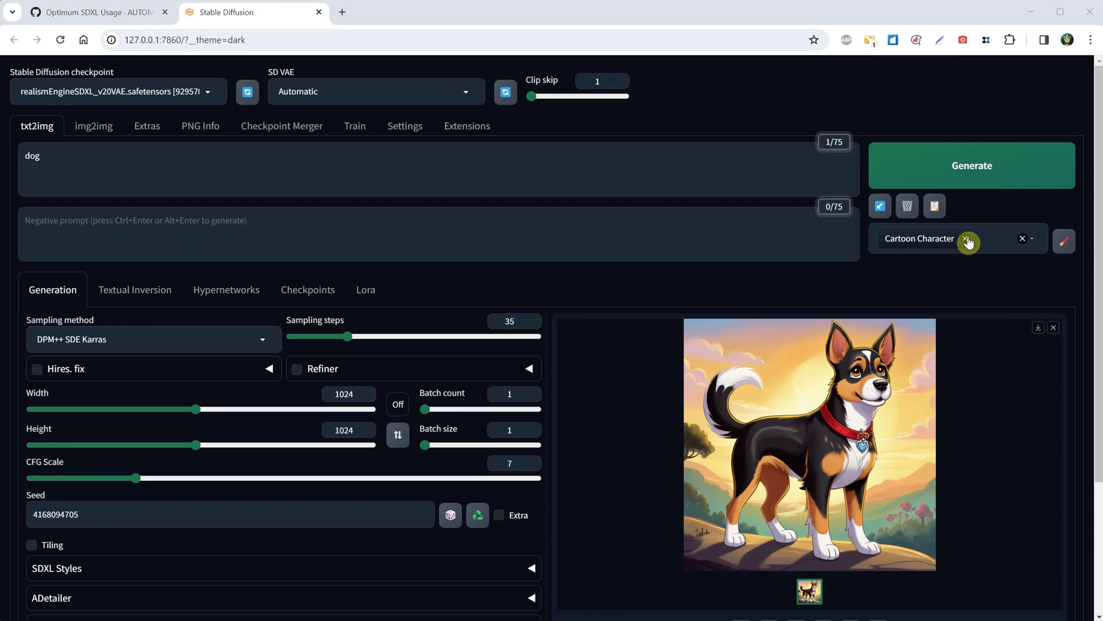
Prompt 'a woman, portrait photo, cinematic, golden hour', add the negative prompt, drop Cartoon Character, and generate
left_click(234, 165)
key("ctrl+a")
type("a woman, port")
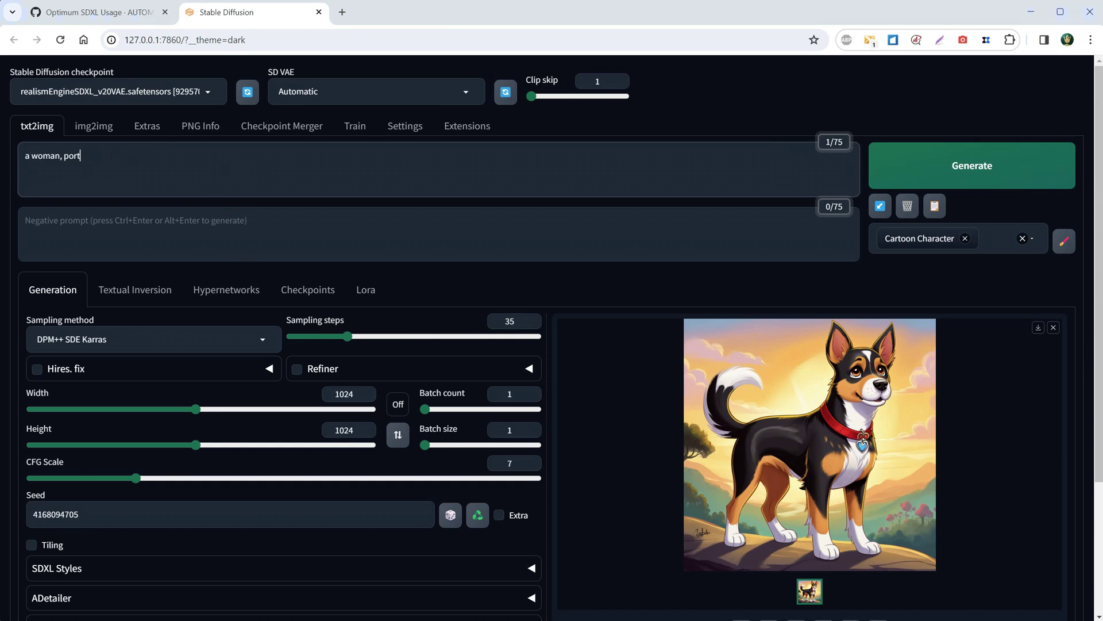
type("rait photo, cinematic, golden hour")
left_click(186, 226)
type("digital ")
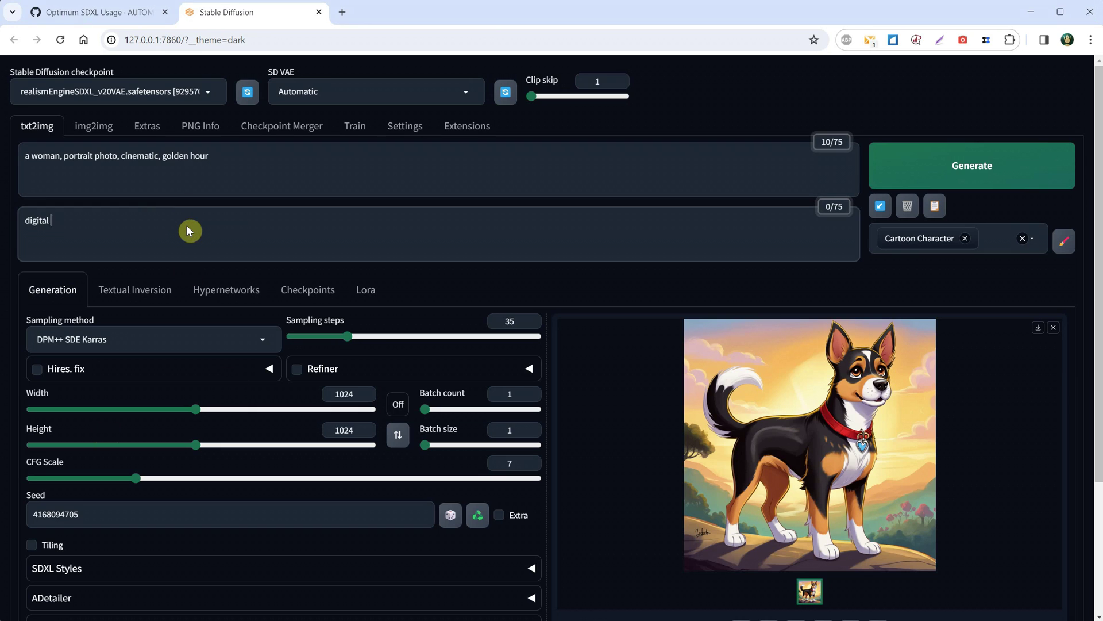
type("painting, 3d render, painting, ugly")
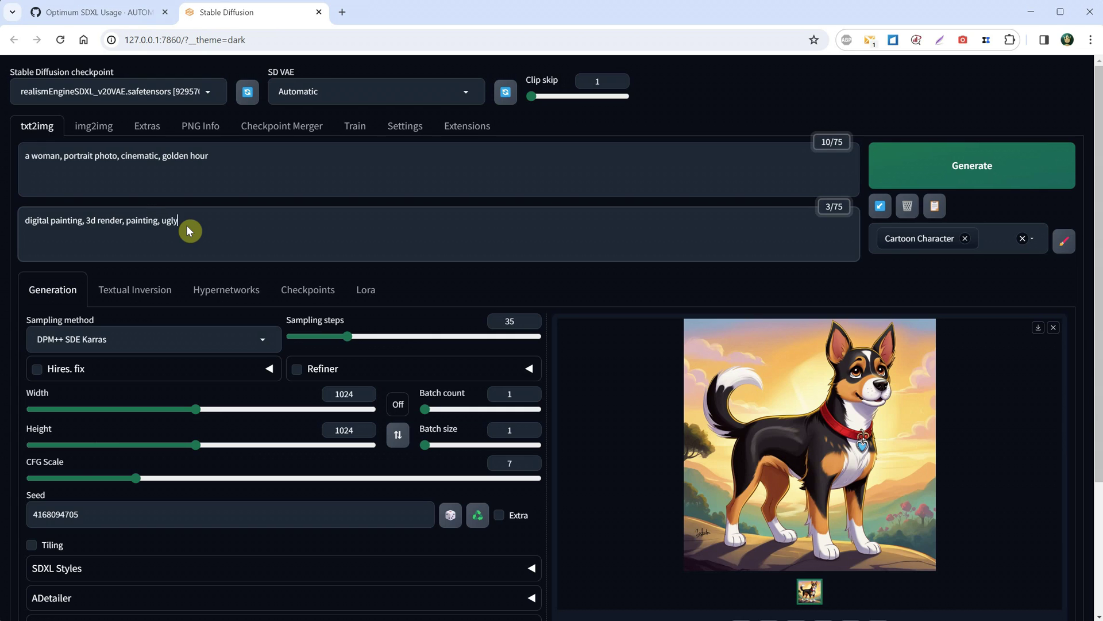
type(", bad eyes")
left_click(965, 237)
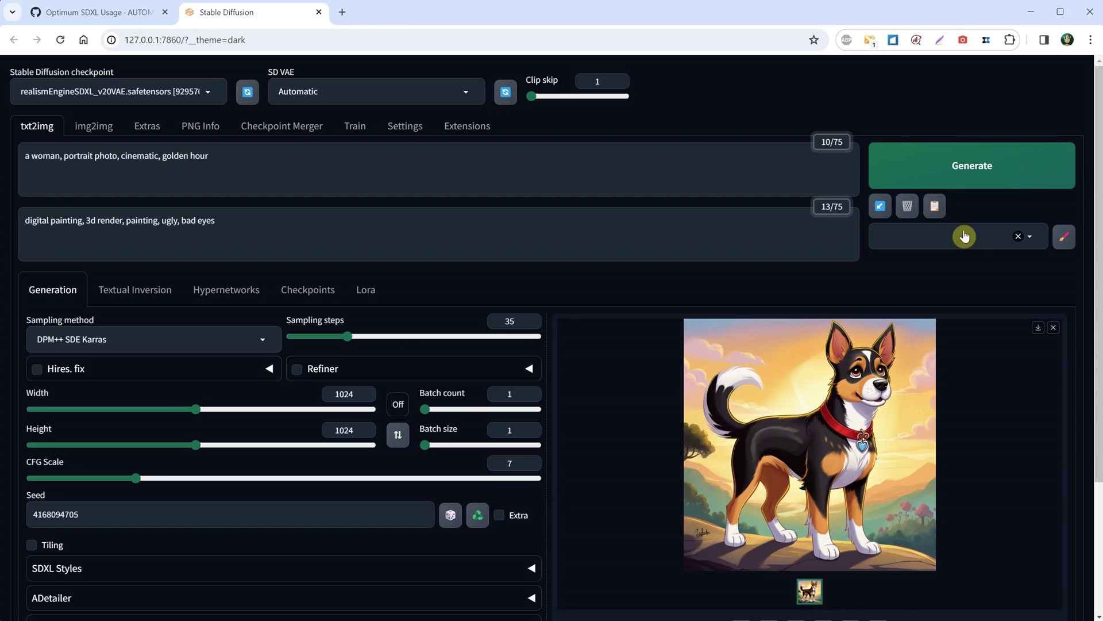
left_click(912, 157)
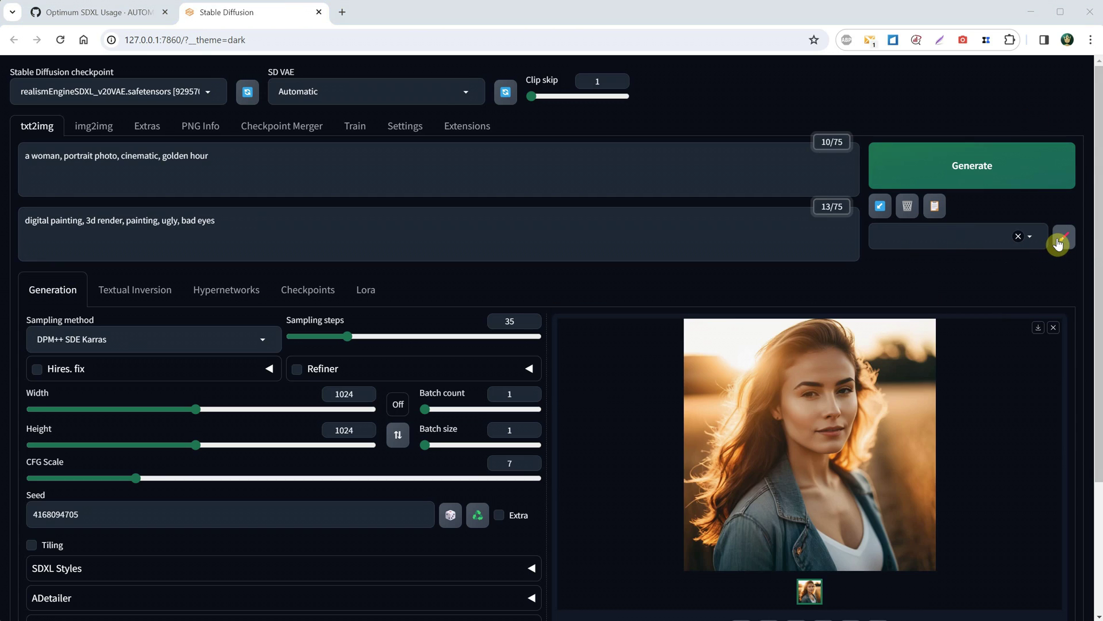
Save the current prompts as 'Portrait Photo Golden Hour', with 'a woman, ' removed from the prompt
left_click(1059, 243)
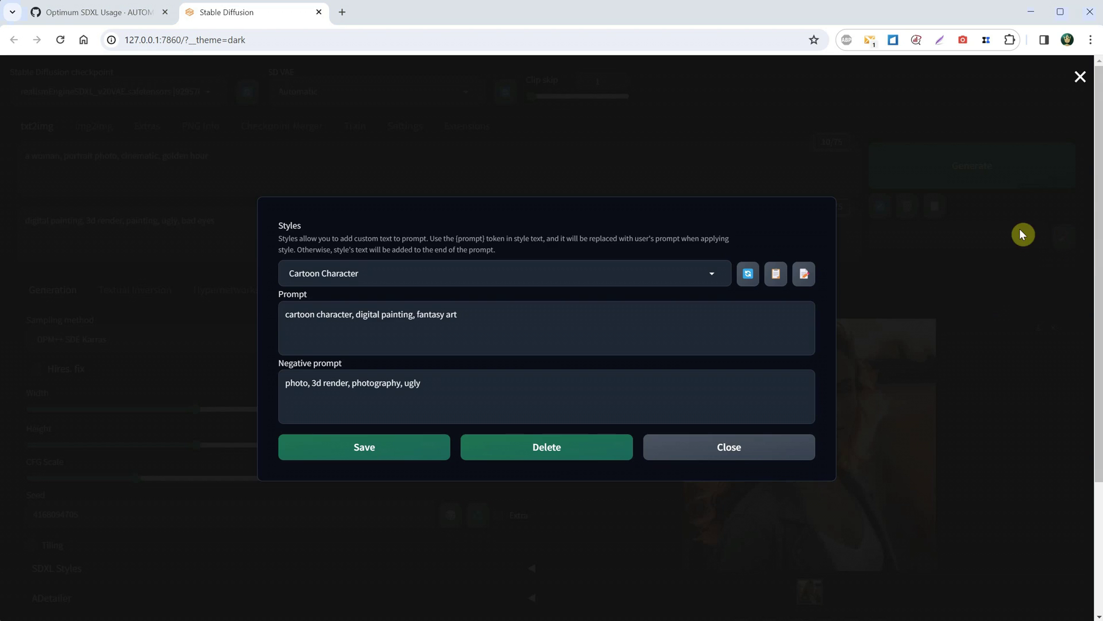
left_click(804, 274)
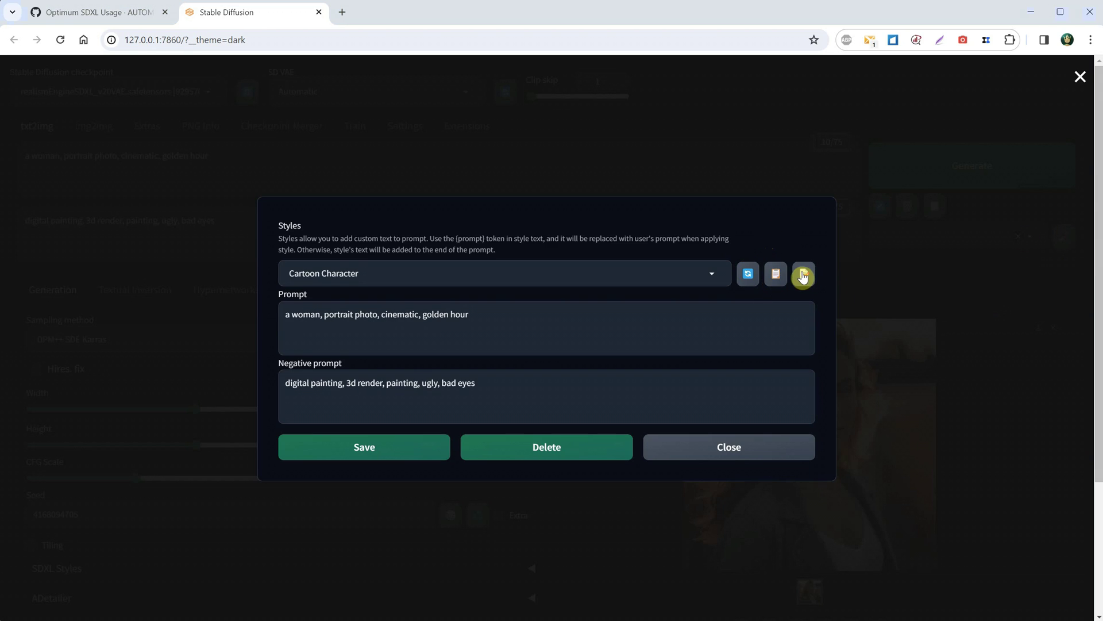
left_click(438, 275)
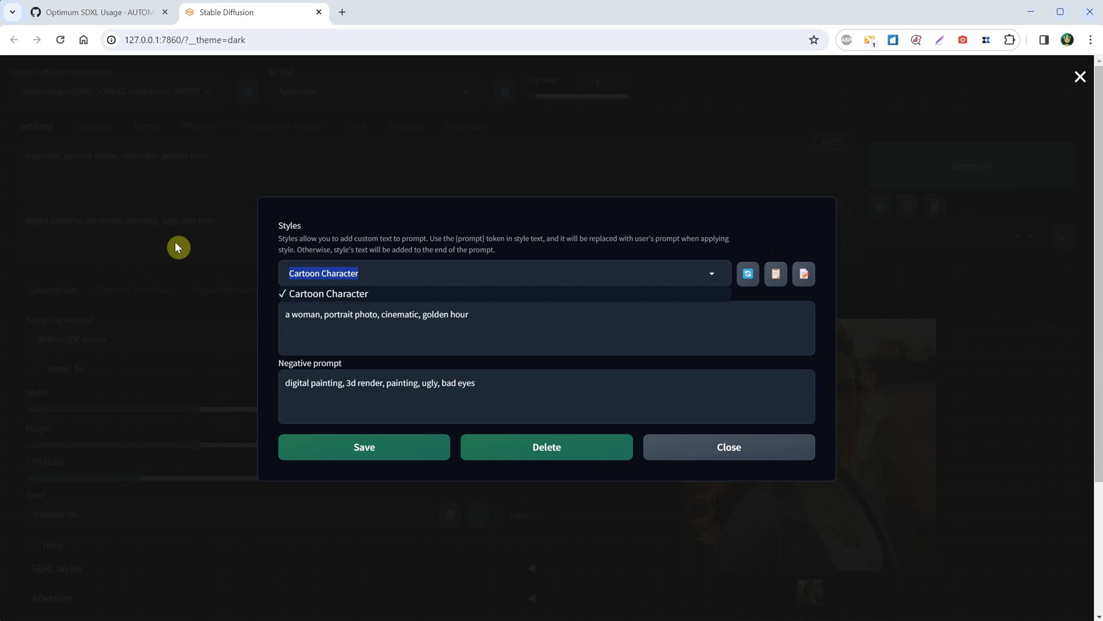
type("Portrait")
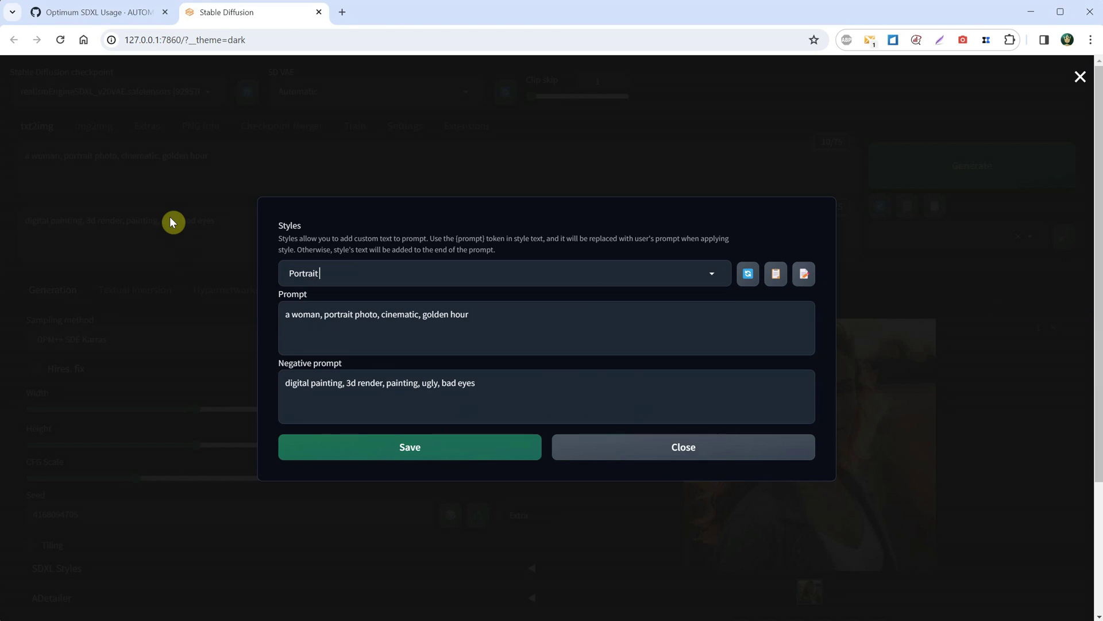
type(" Photo Golden Hour")
left_click(554, 319)
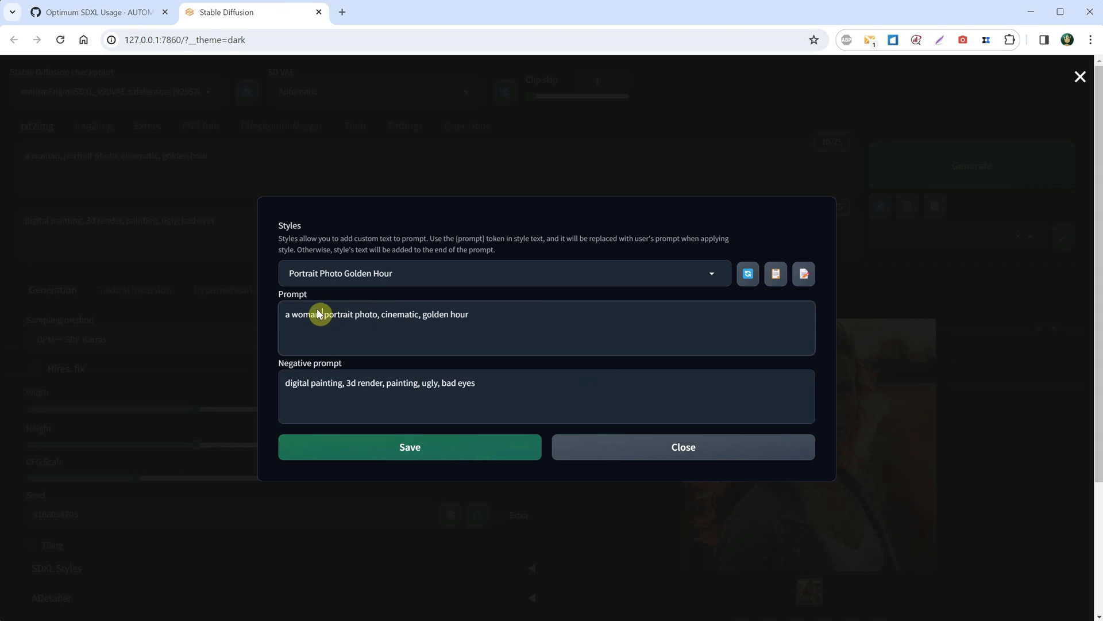
left_click_drag(320, 314, 167, 284)
key("BackSpace")
key("Delete")
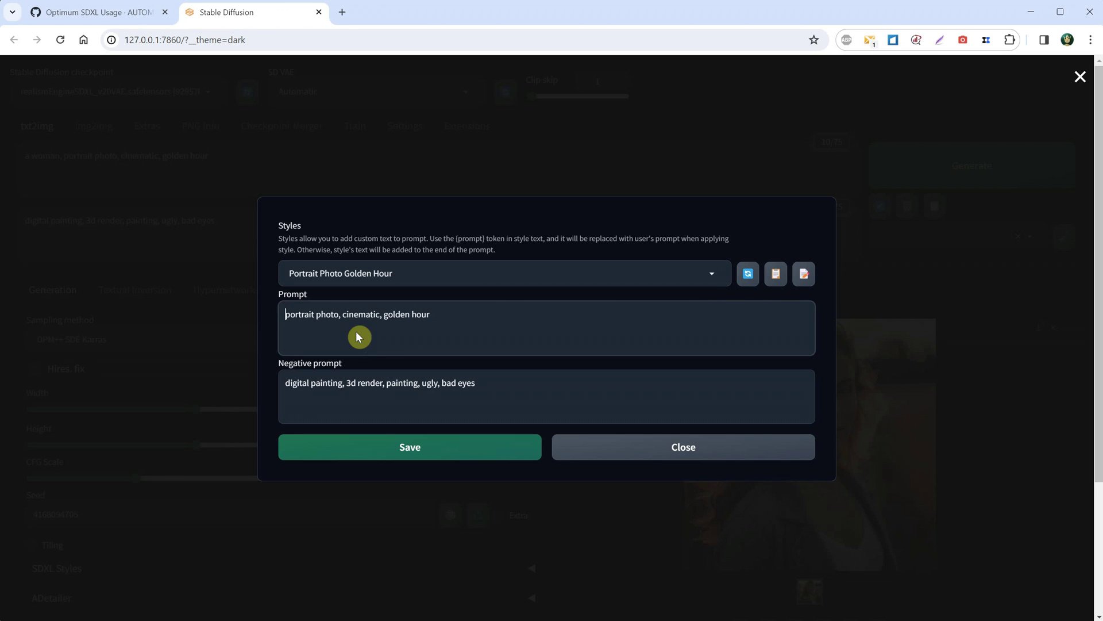
left_click(441, 454)
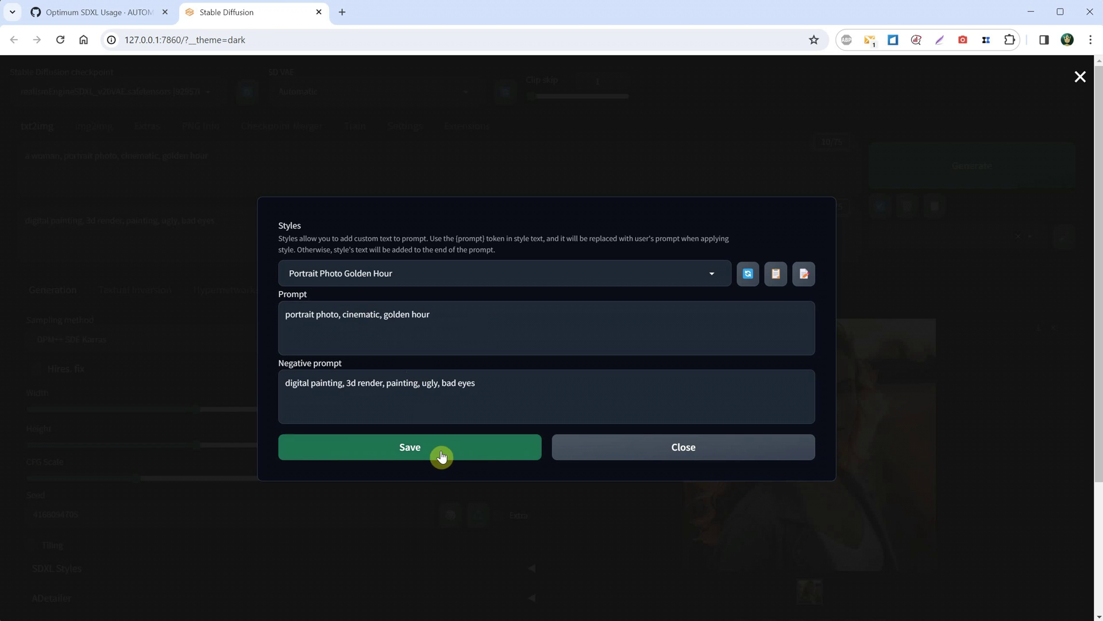
left_click(751, 463)
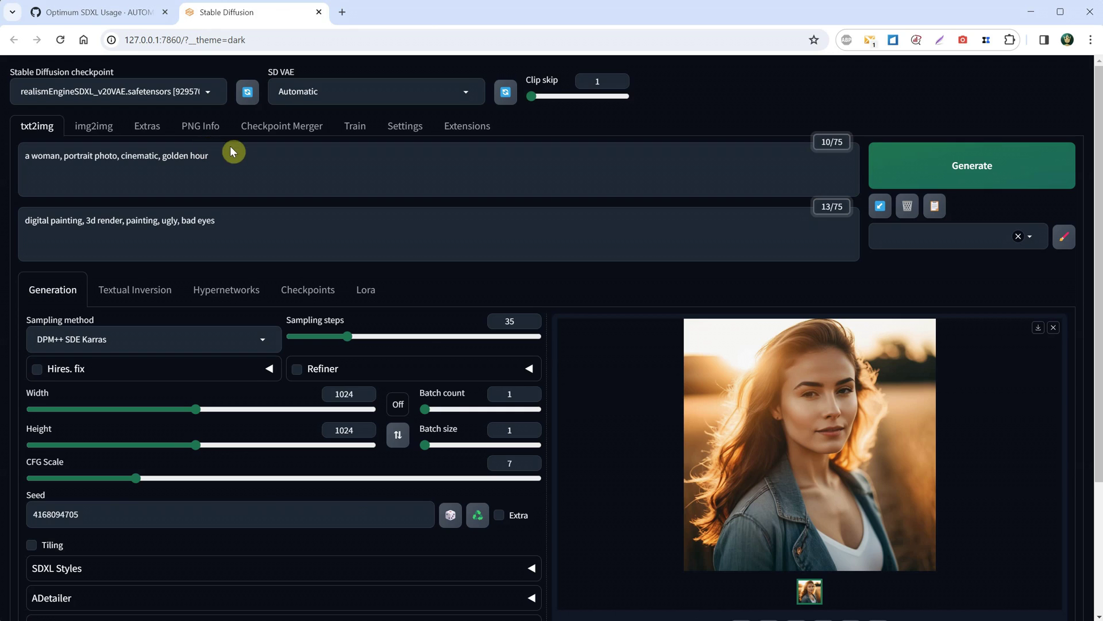
Empty both the negative prompt and the main prompt boxes
left_click(288, 227)
key("ctrl+a")
key("BackSpace")
left_click(254, 151)
key("ctrl+a")
key("BackSpace")
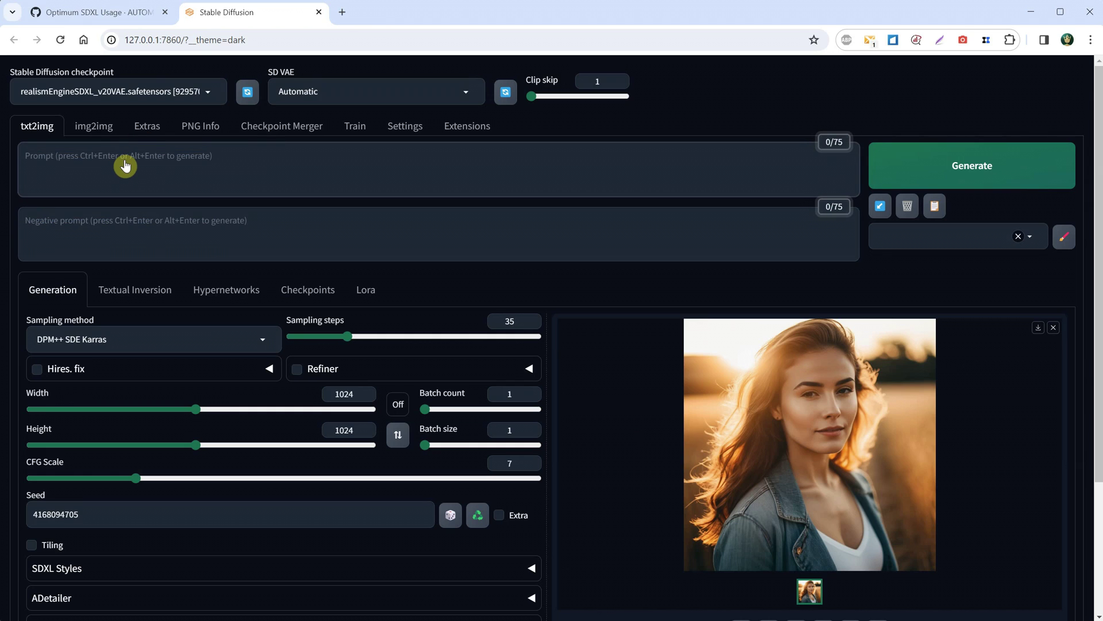
Generate 'a cute cat' with the Portrait Photo Golden Hour style applied
type("a cute cat")
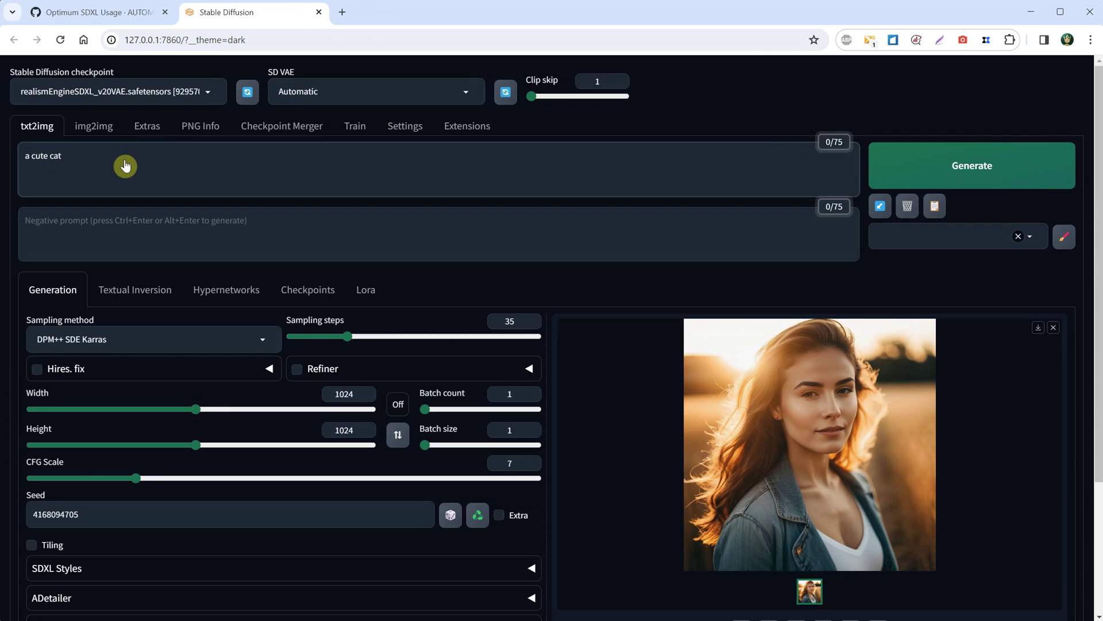
left_click(1034, 237)
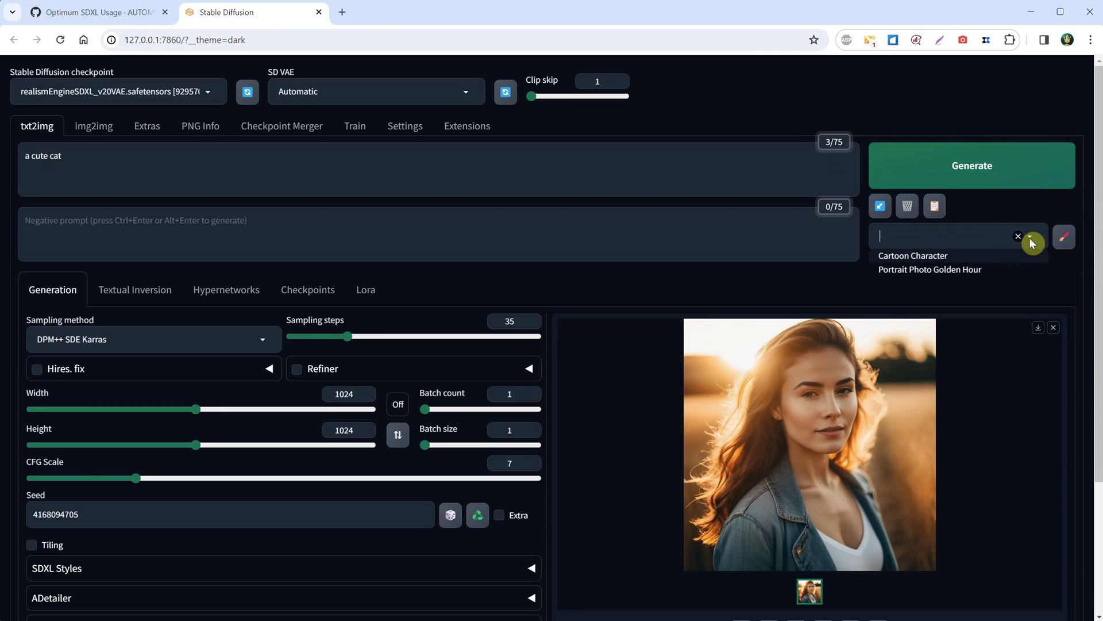
left_click(938, 269)
left_click(930, 173)
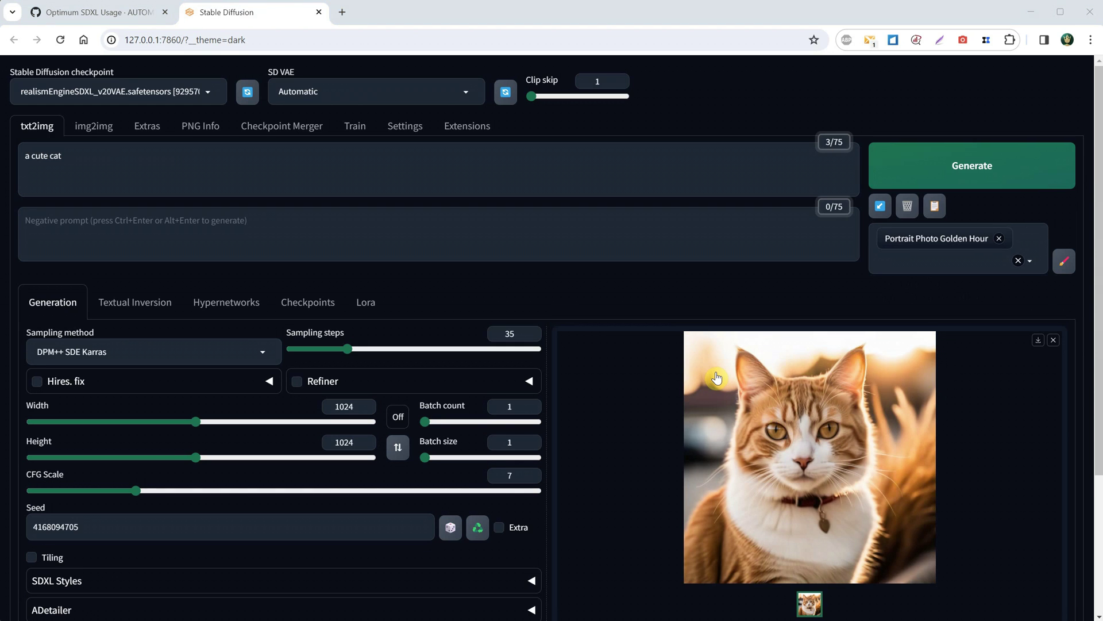
Add the Cartoon Character style, regenerate the cat, then remove Cartoon Character
left_click(1030, 262)
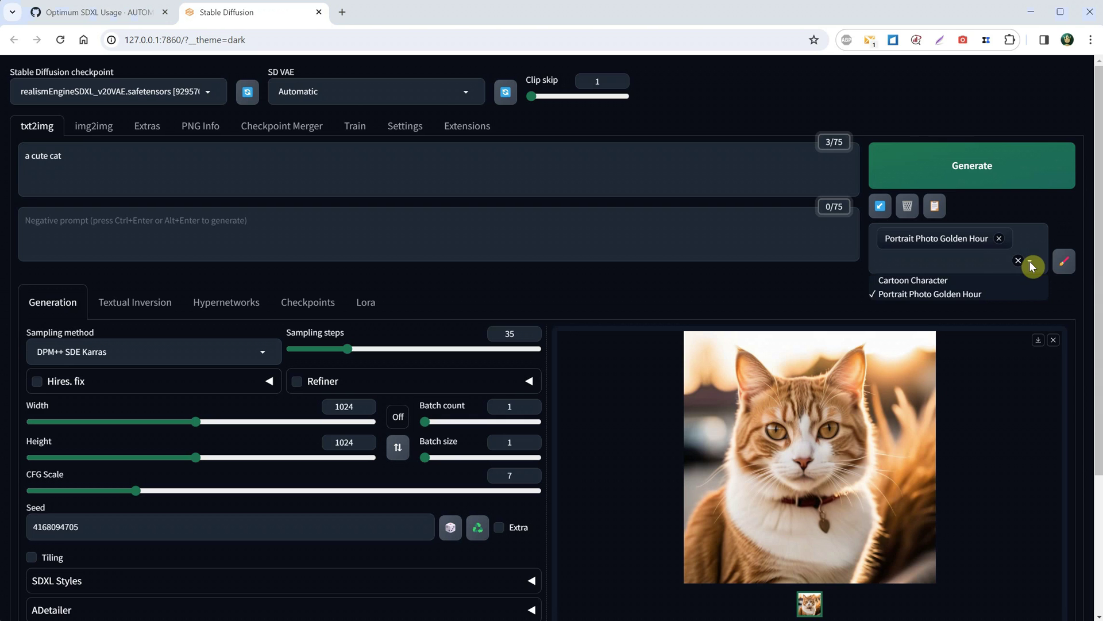
left_click(938, 282)
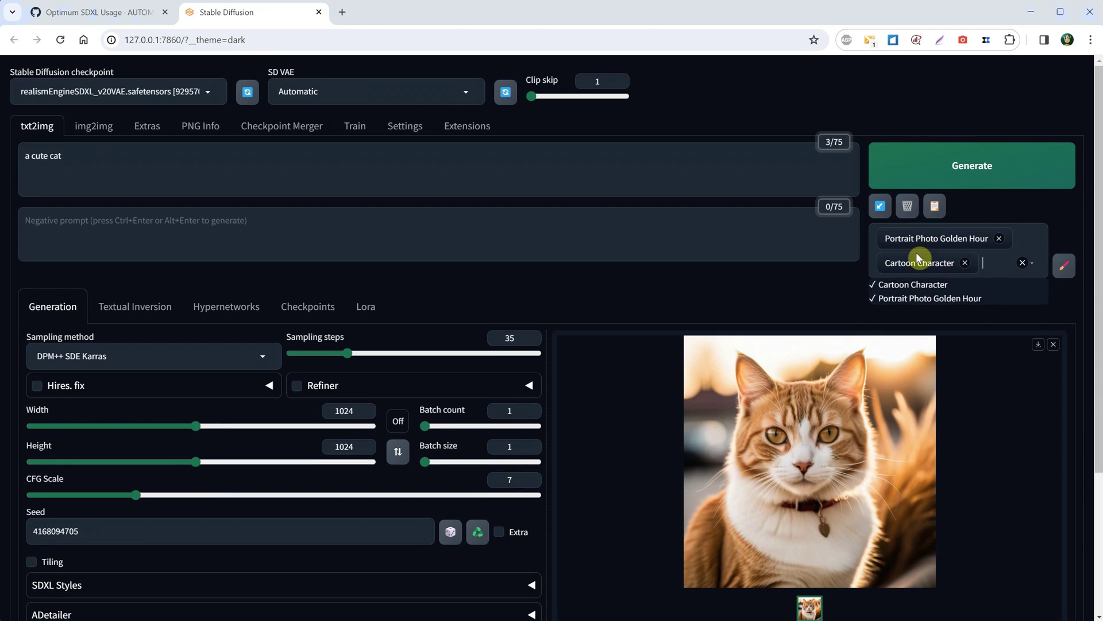
left_click(946, 172)
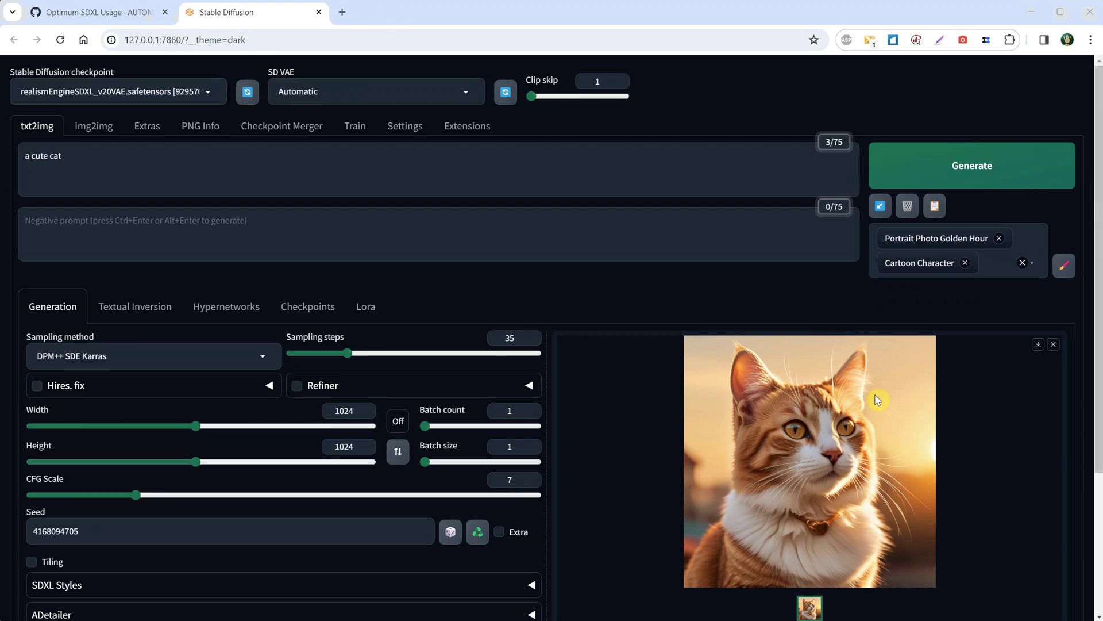
left_click(965, 263)
Reapply styles with Cartoon Character first, then Portrait Photo Golden Hour, generate, and view the cat full screen
left_click(999, 240)
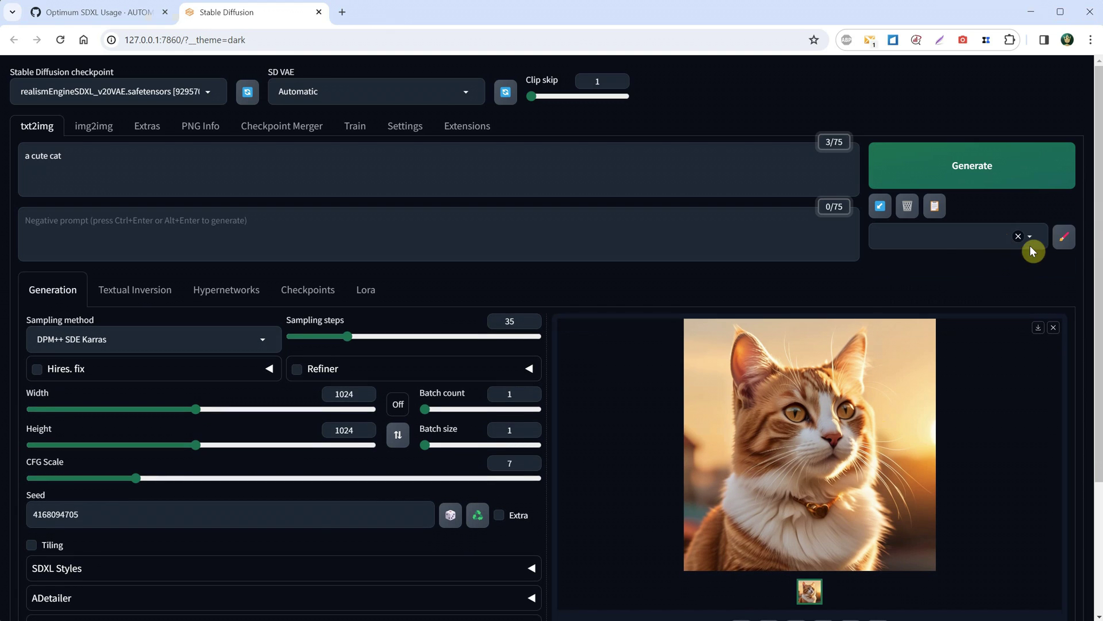
left_click(1027, 239)
left_click(938, 260)
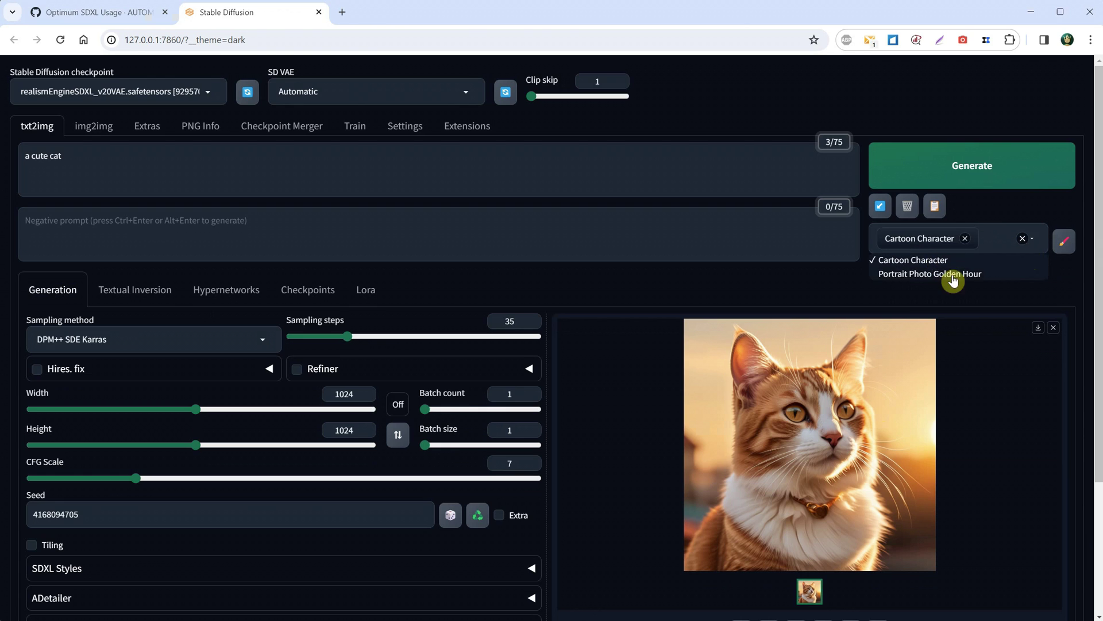
left_click(934, 274)
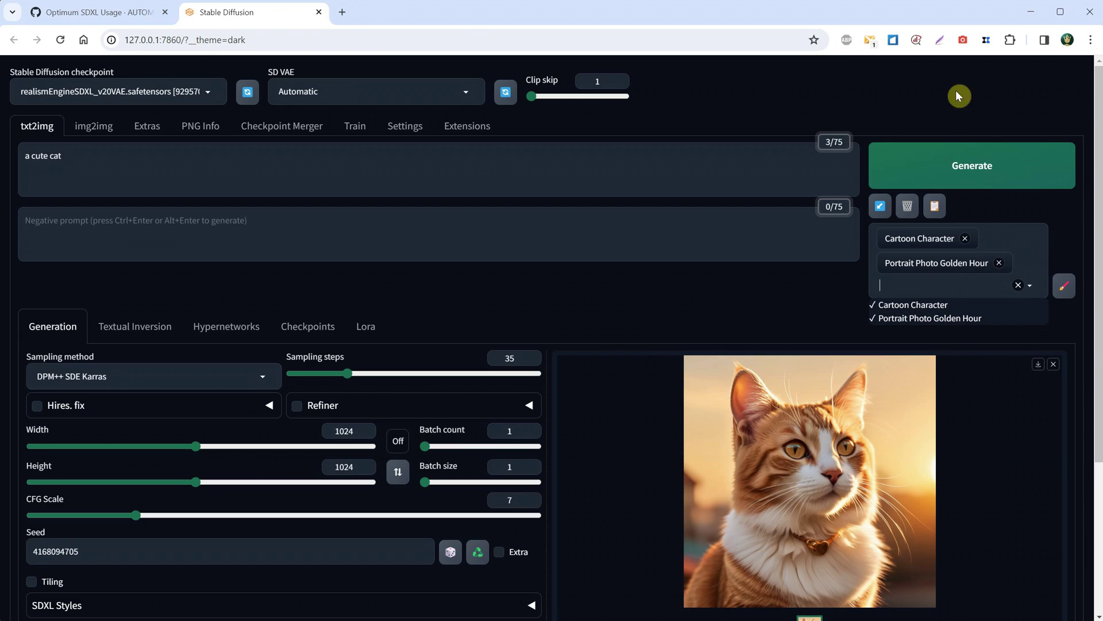
left_click(965, 165)
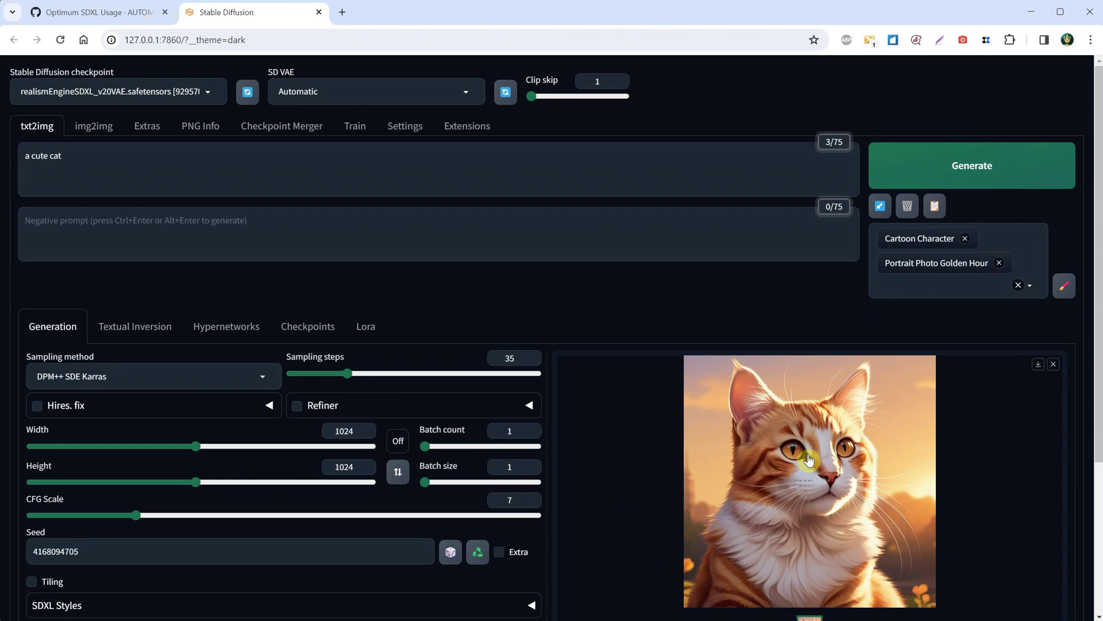
left_click(808, 459)
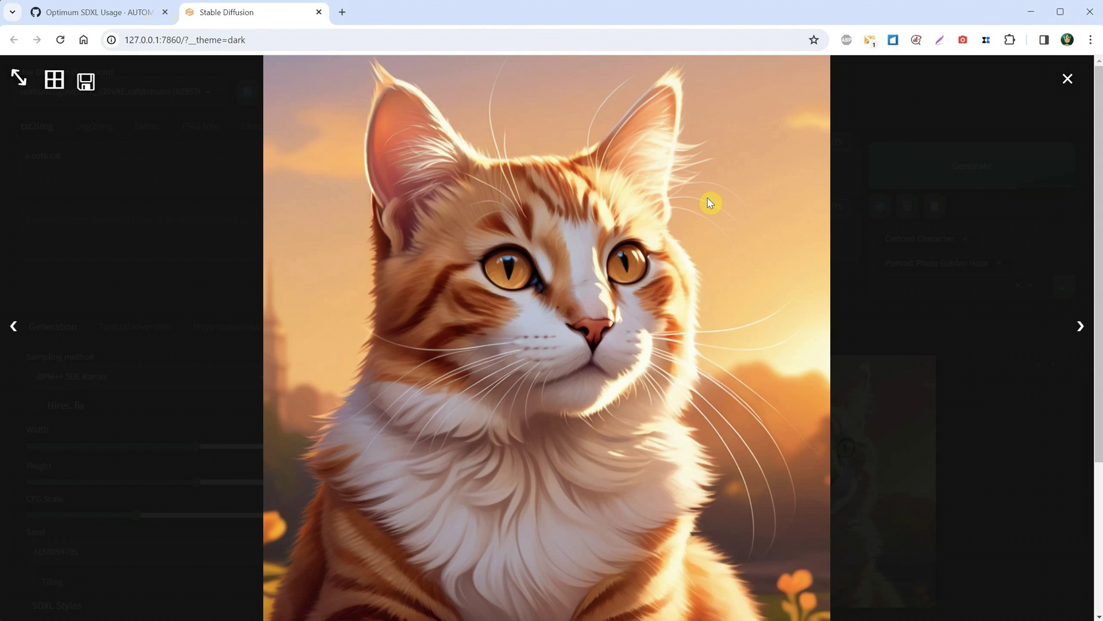
Close the lightbox and open styles.csv from D:\StableDiffusion\webui in Excel
left_click(1067, 84)
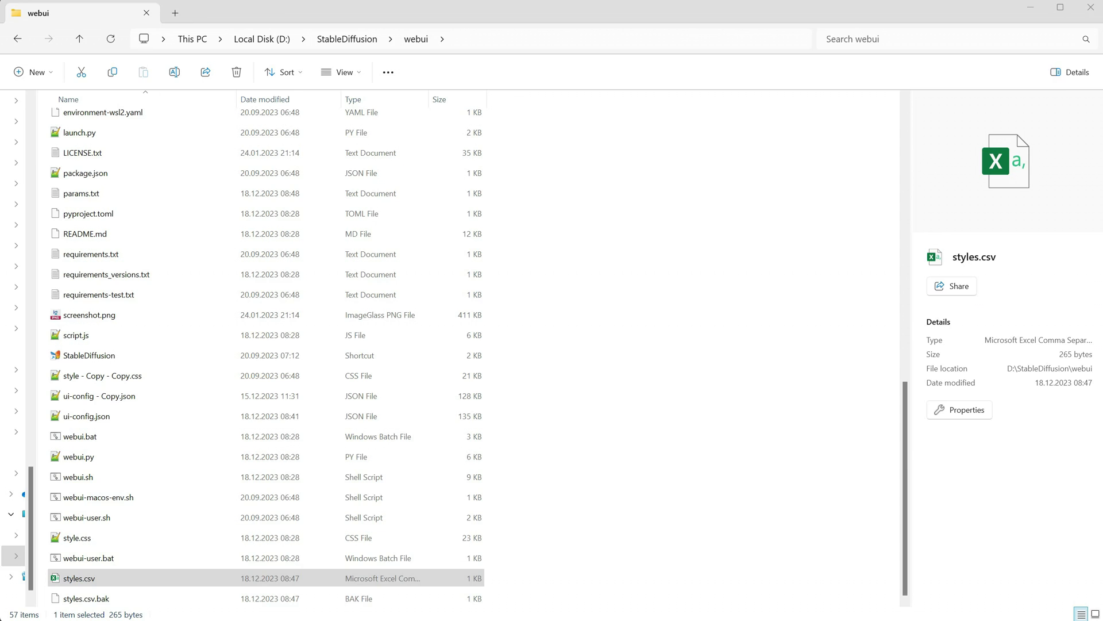
left_click(808, 301)
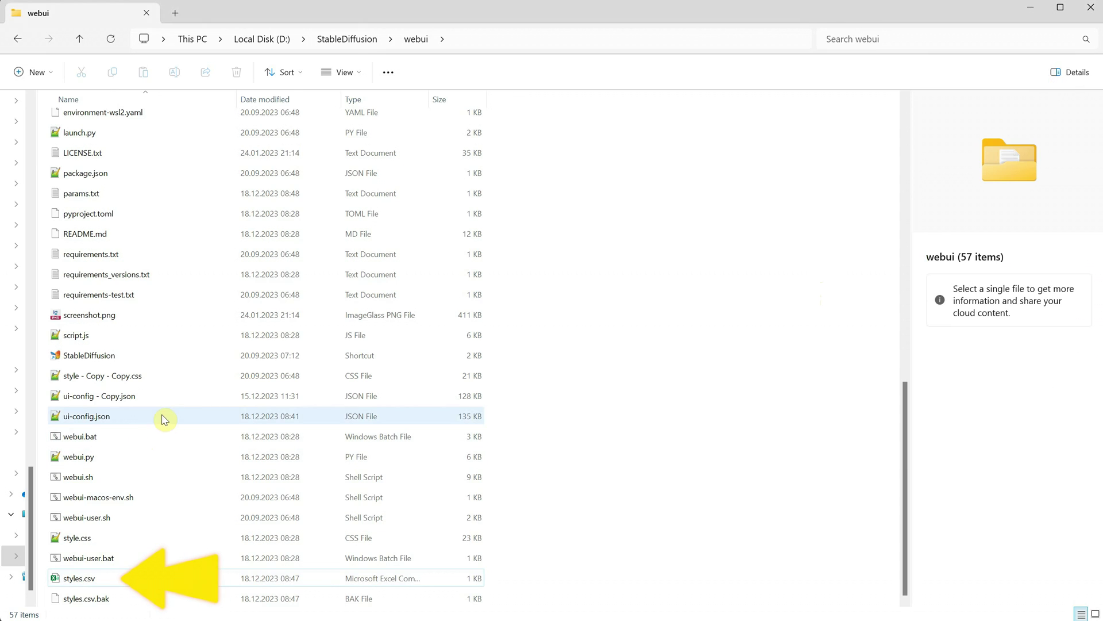
left_click(510, 37)
left_click(709, 387)
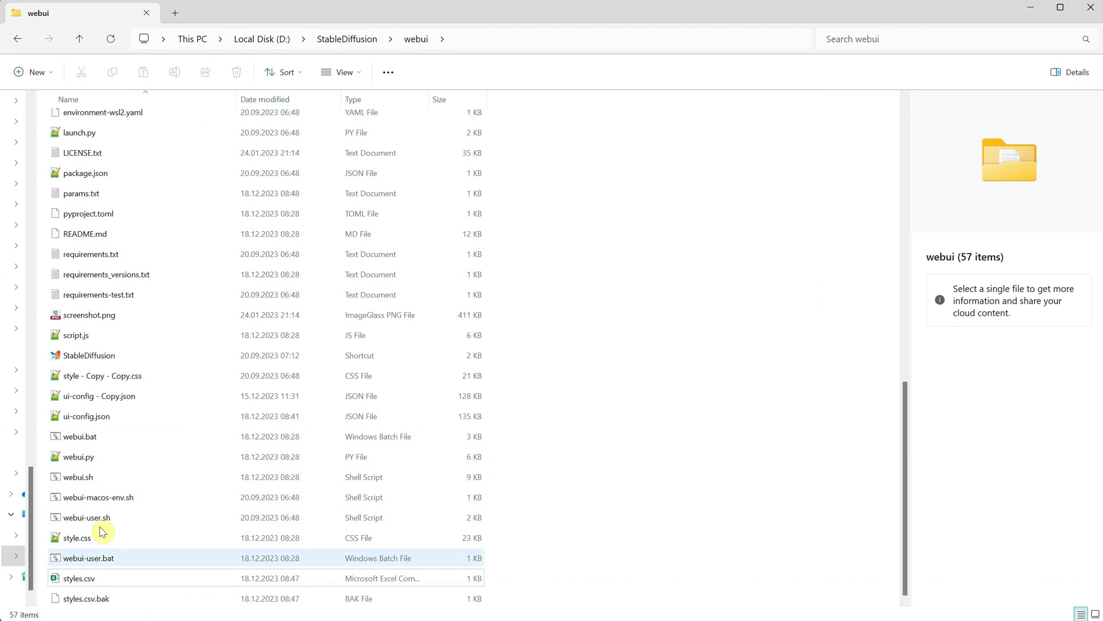
double_click(79, 578)
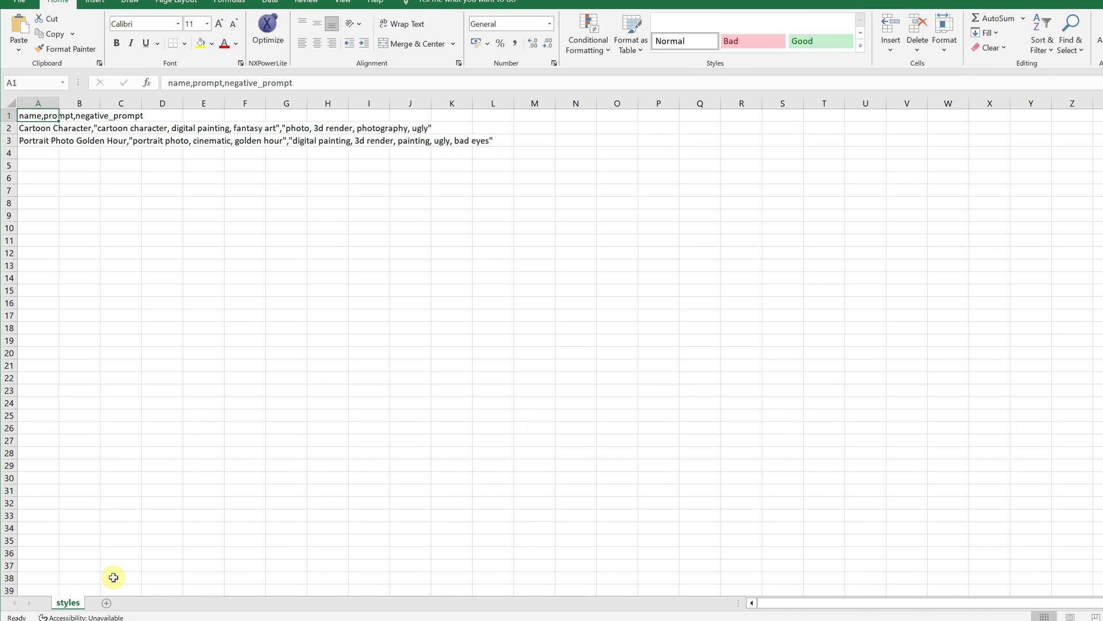
Autofit column A and inspect the Cartoon Character and Portrait Photo Golden Hour rows
double_click(58, 103)
left_click(133, 129)
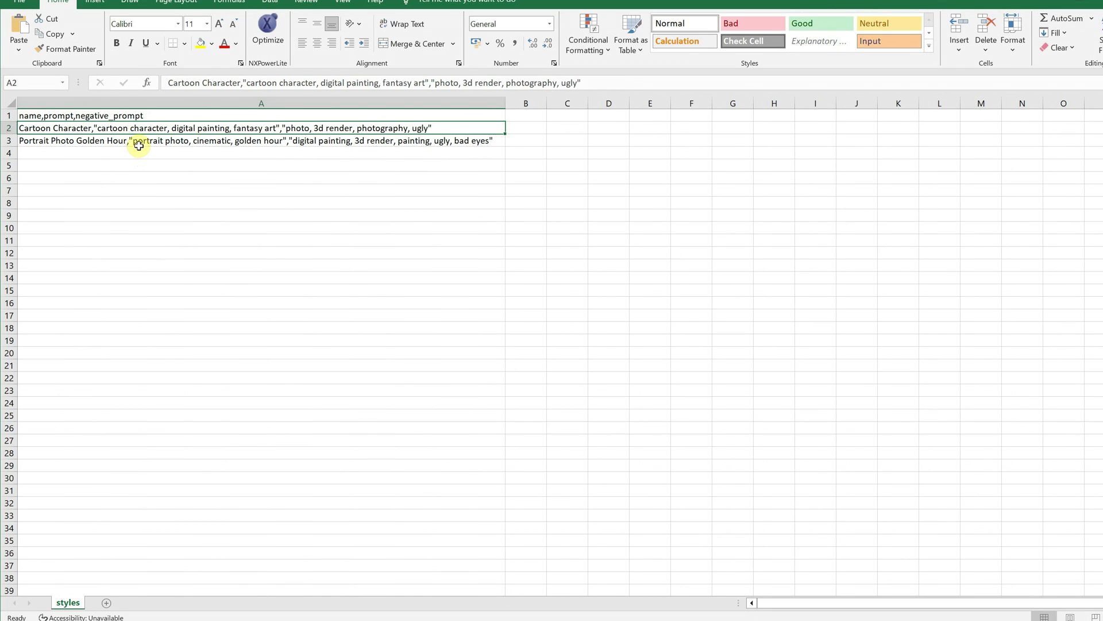
left_click(138, 145)
left_click(163, 169)
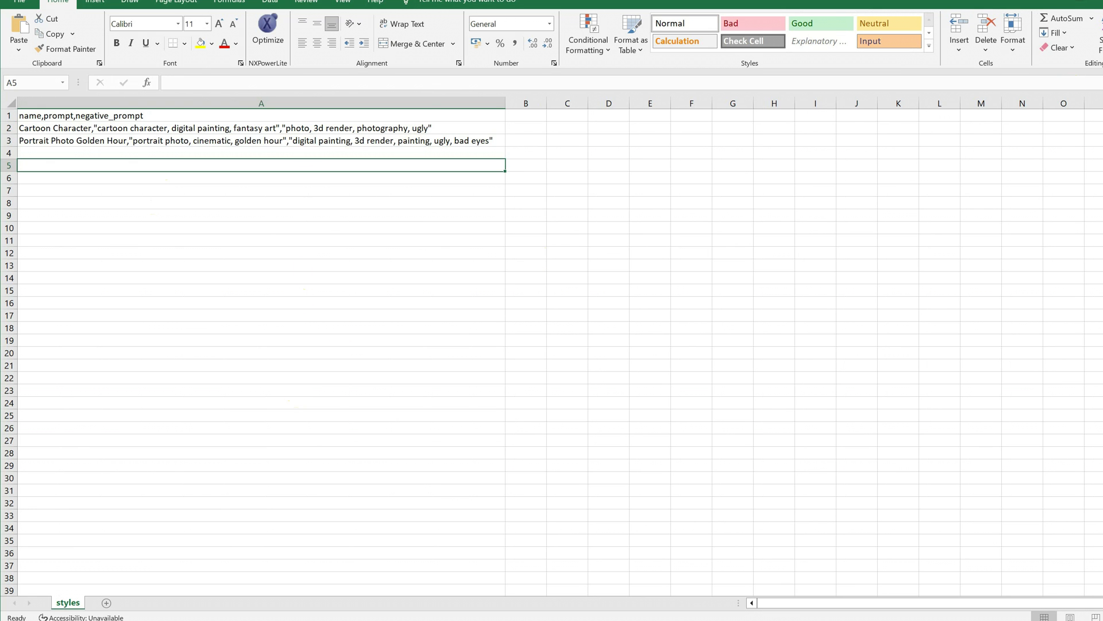
Close styles.csv without saving and return to the web UI in the browser
key("alt+F4")
left_click(791, 309)
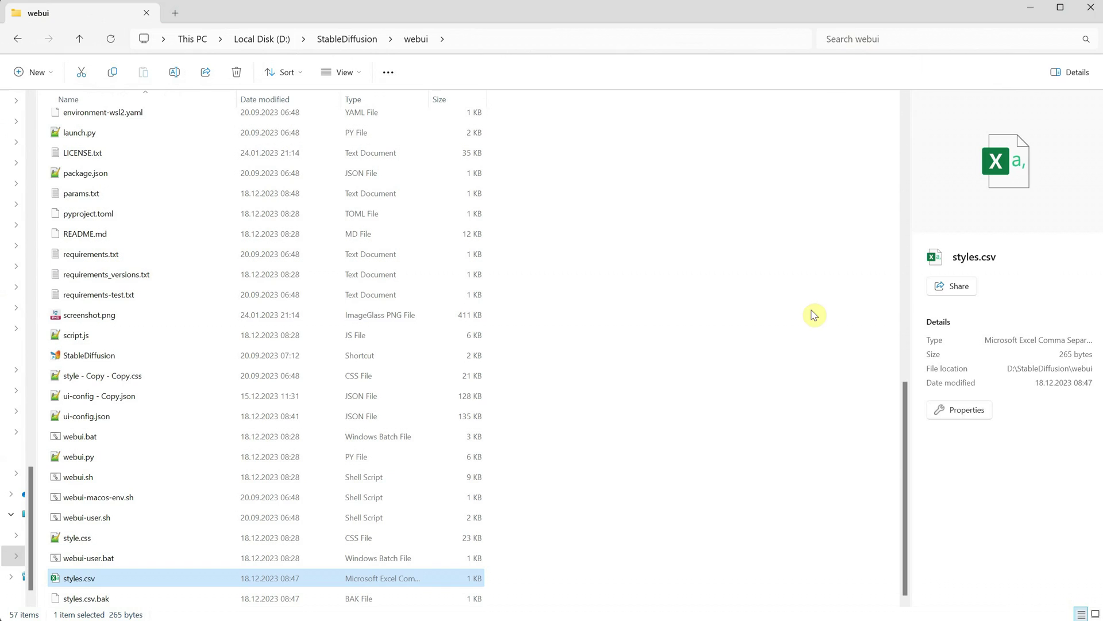
key("alt+Tab")
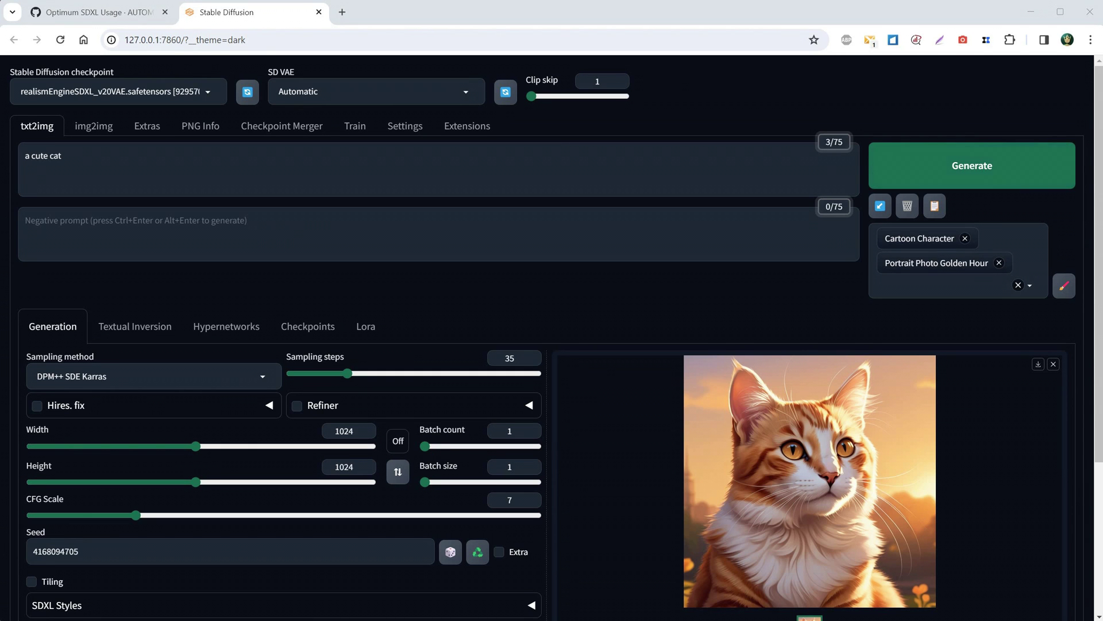
Delete the Portrait Photo Golden Hour style in the style editor and close it
left_click(1059, 292)
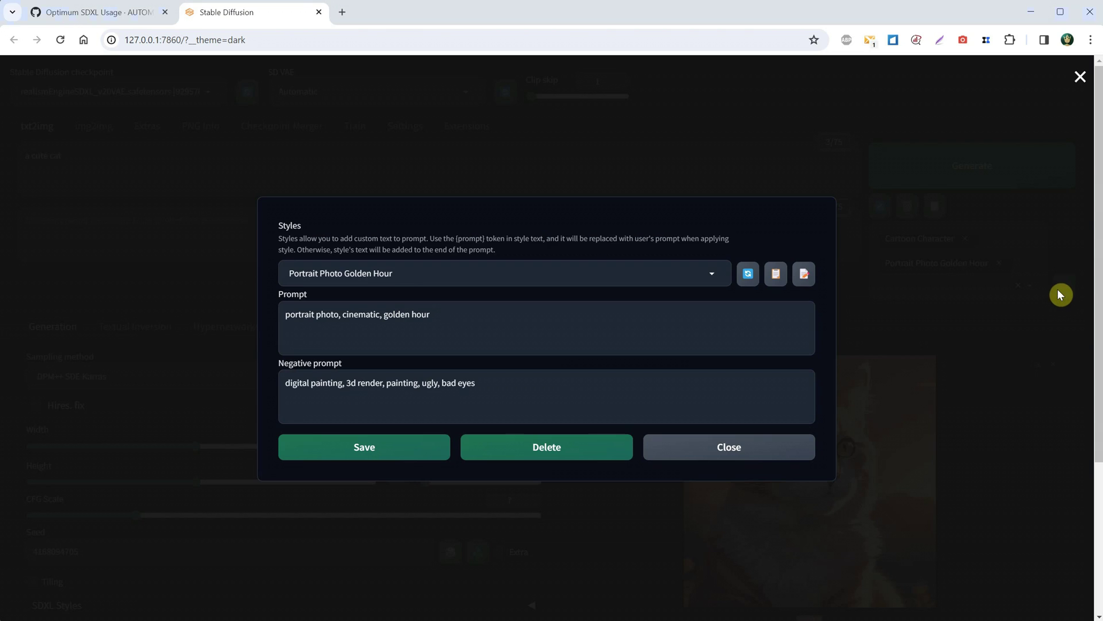
left_click(721, 274)
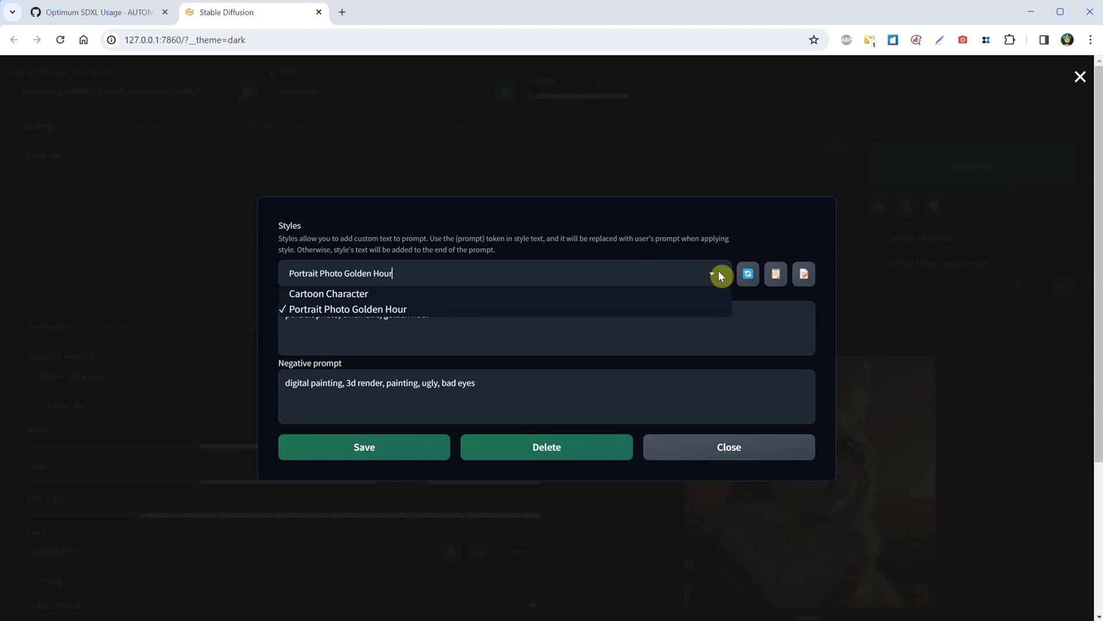
left_click(371, 294)
left_click(388, 284)
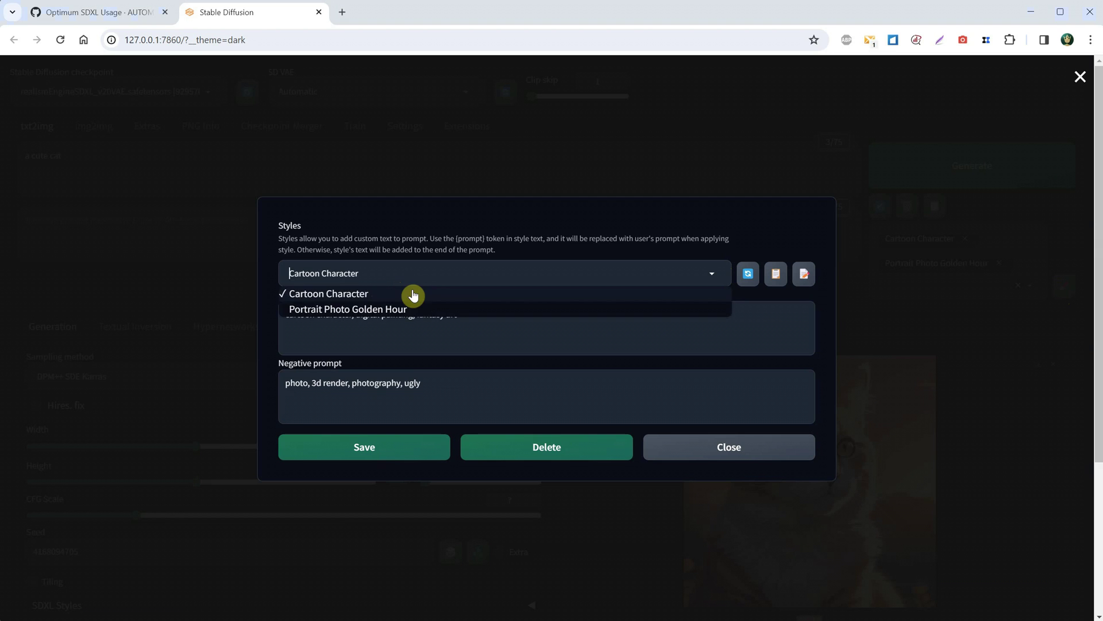
left_click(398, 311)
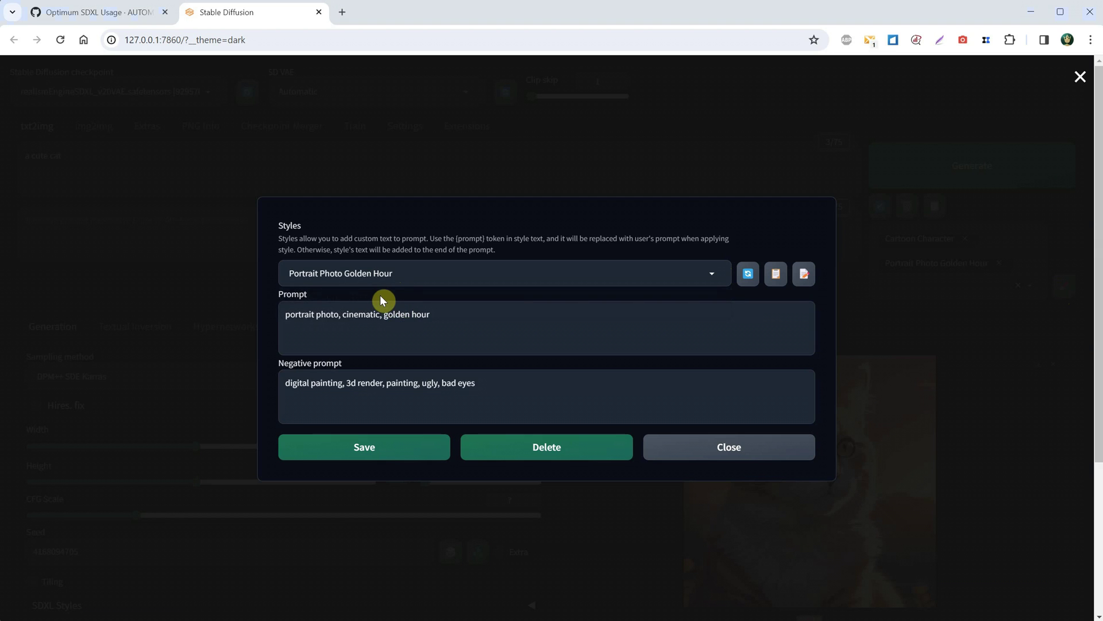
left_click(512, 450)
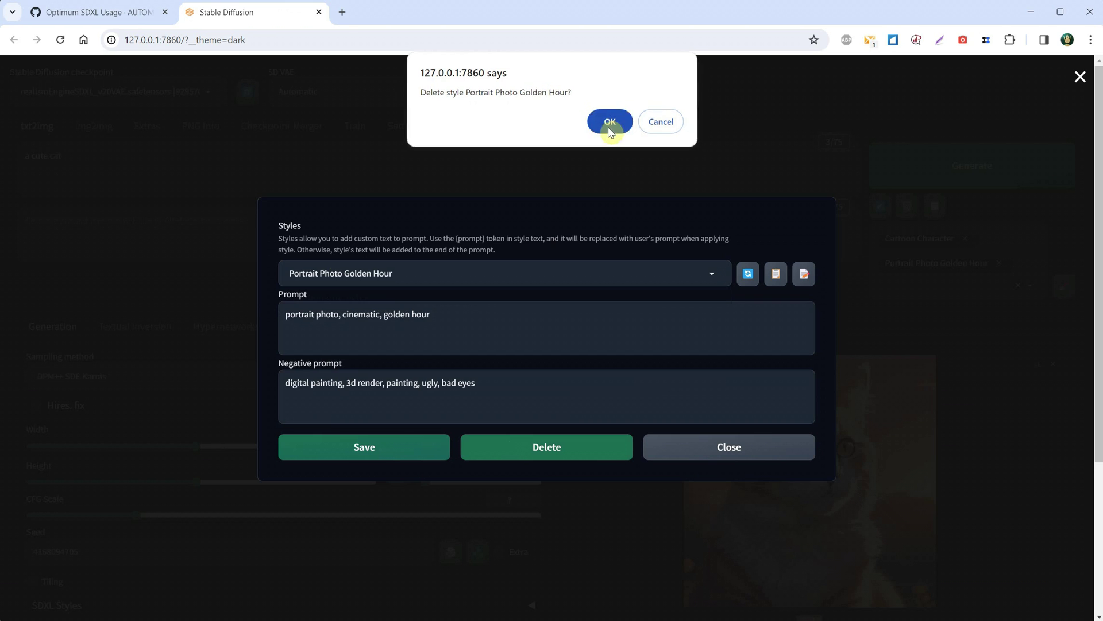
left_click(592, 123)
left_click(693, 456)
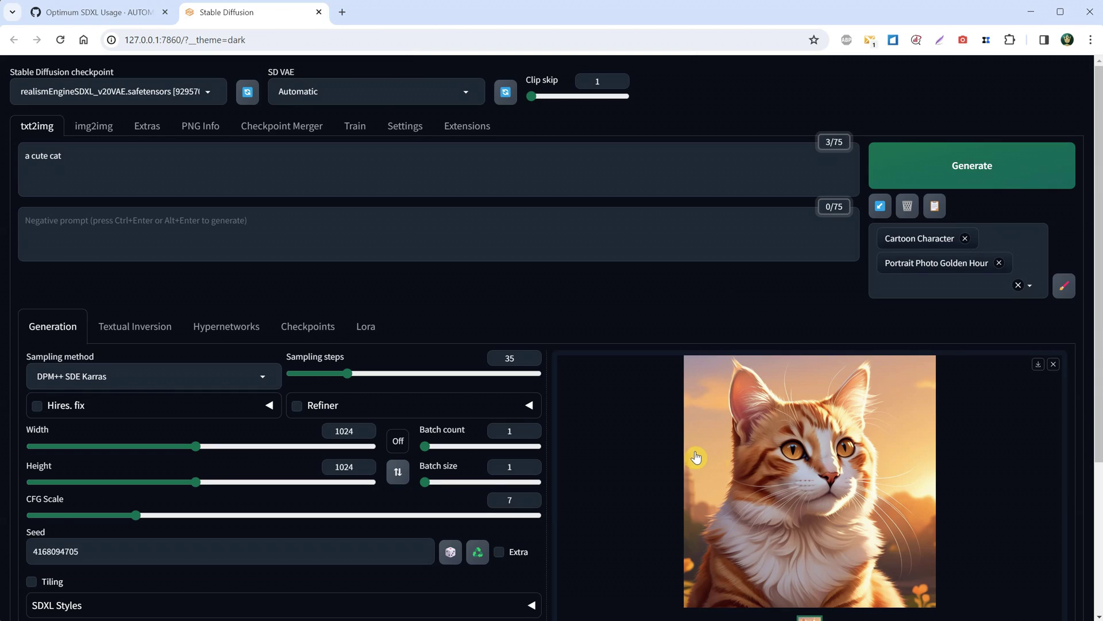
Clear all applied style chips, then highlight the SSD-1B support line in the release notes
left_click(999, 263)
left_click(965, 239)
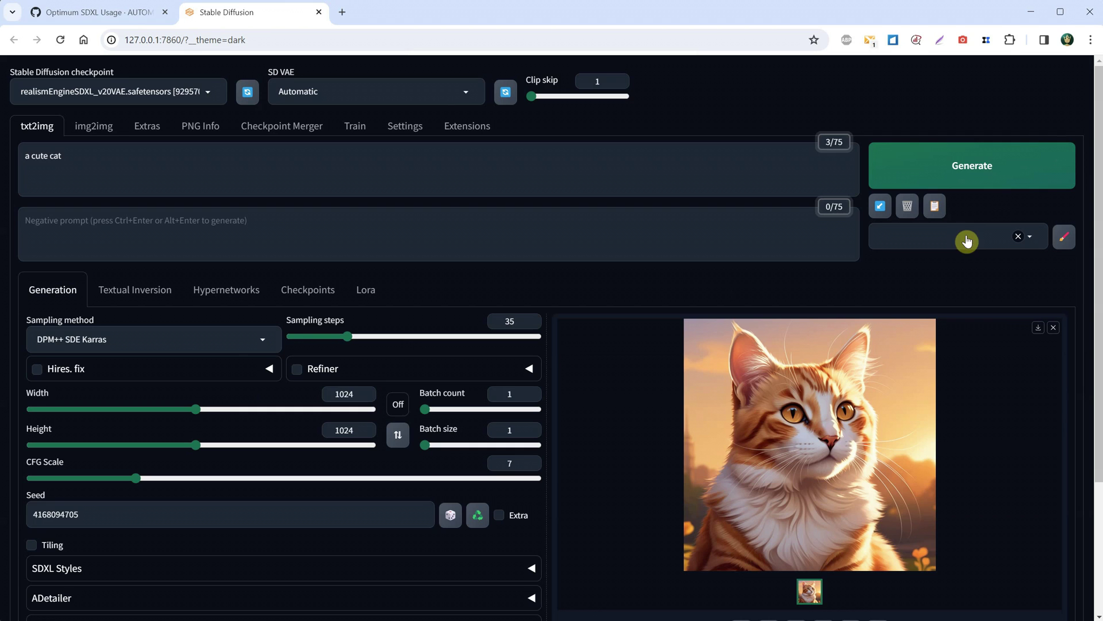
left_click(1032, 242)
left_click(977, 257)
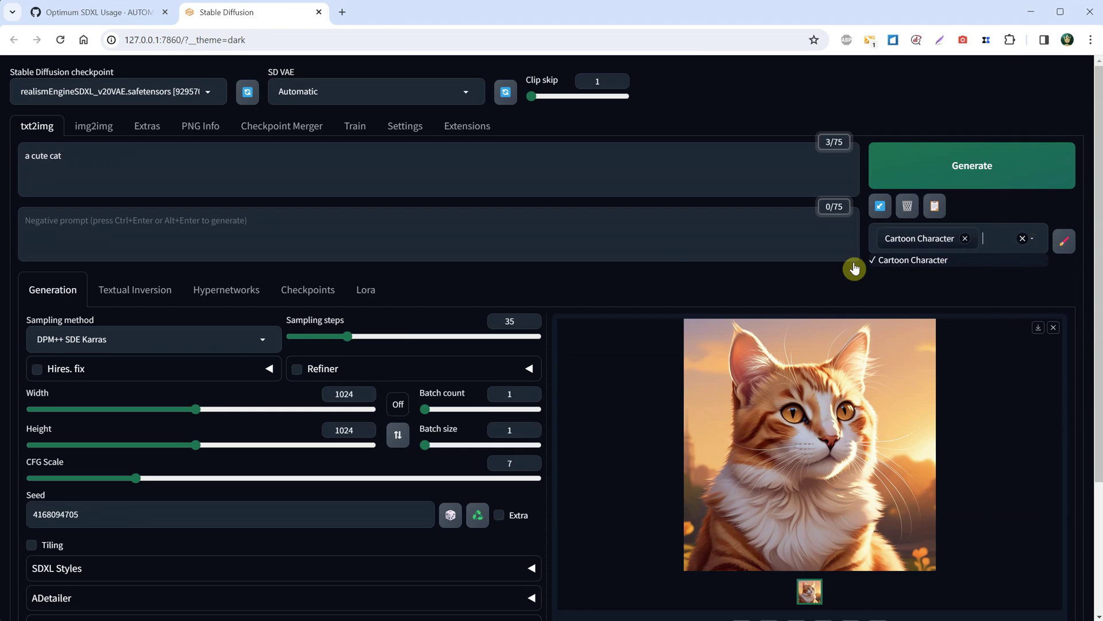
left_click(956, 291)
left_click(966, 239)
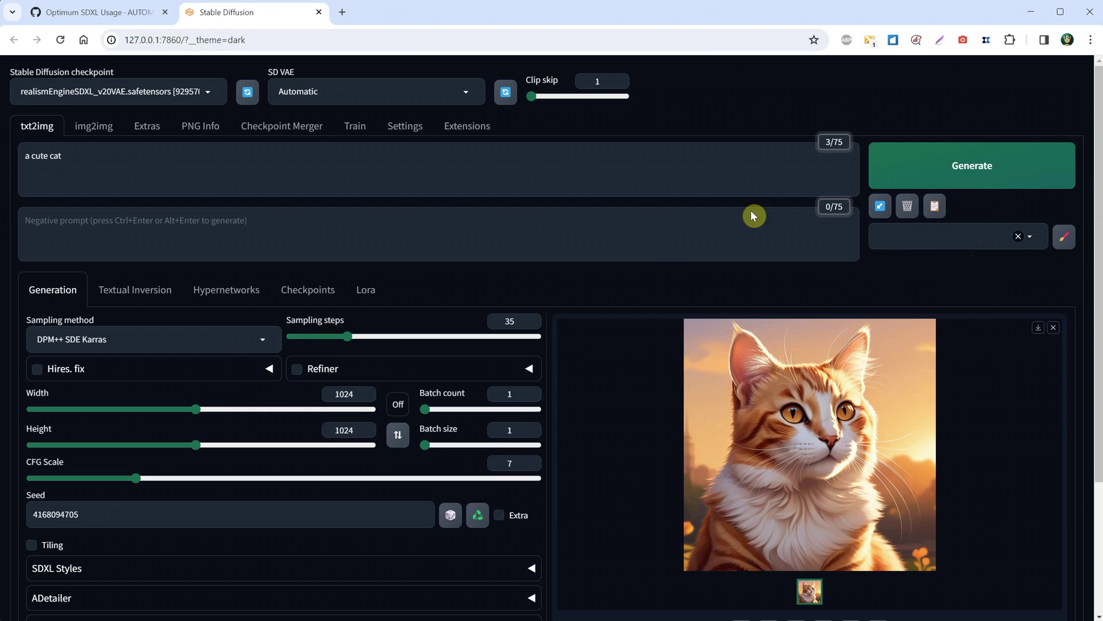
left_click_drag(185, 382, 293, 381)
key("ctrl+c")
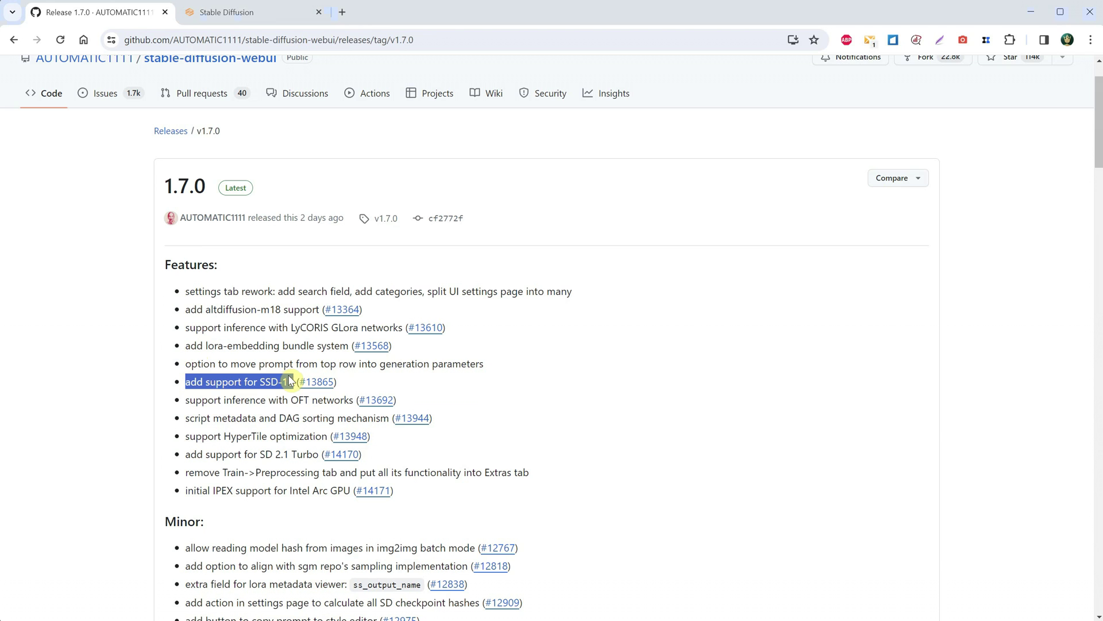
left_click(408, 384)
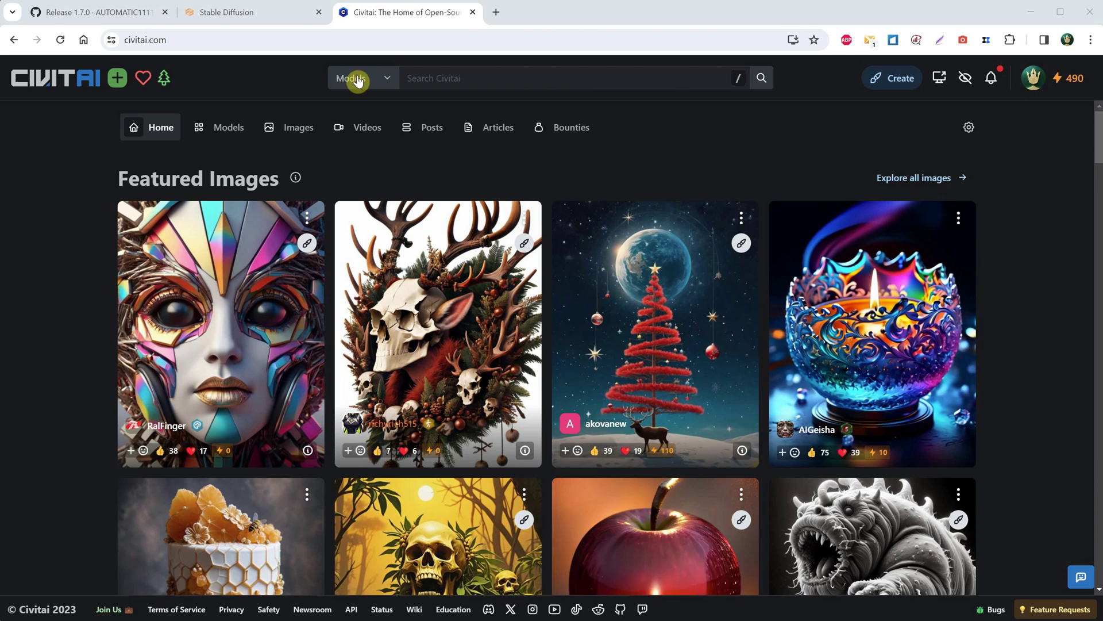
Search Civitai for SSD-1B and open the Segmind SSD-1B model page
left_click(161, 38)
left_click(447, 71)
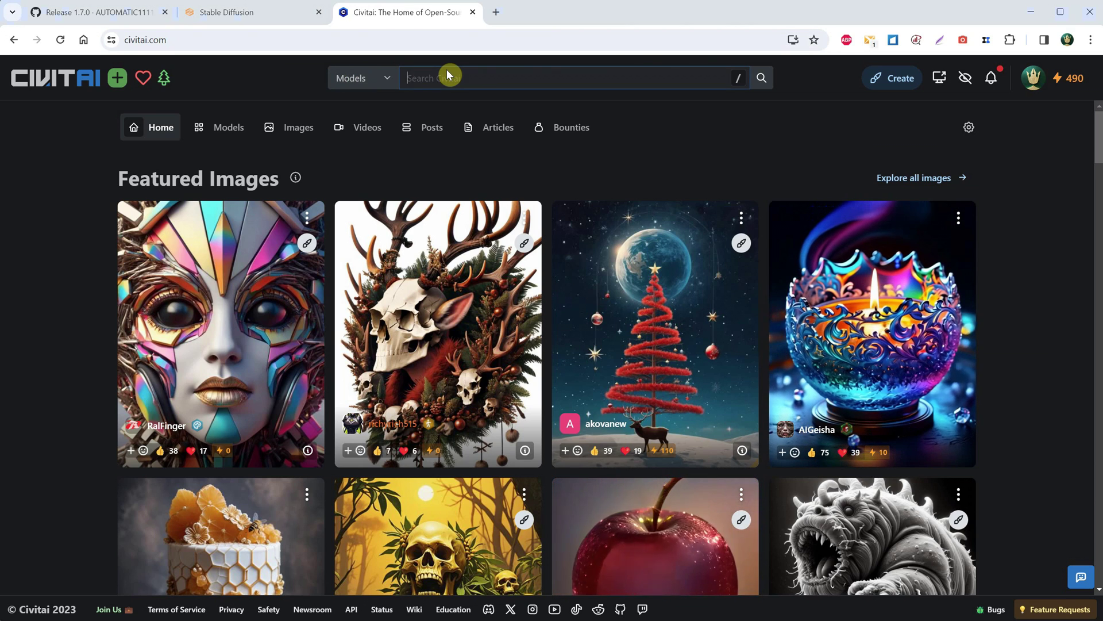
key("ctrl+v")
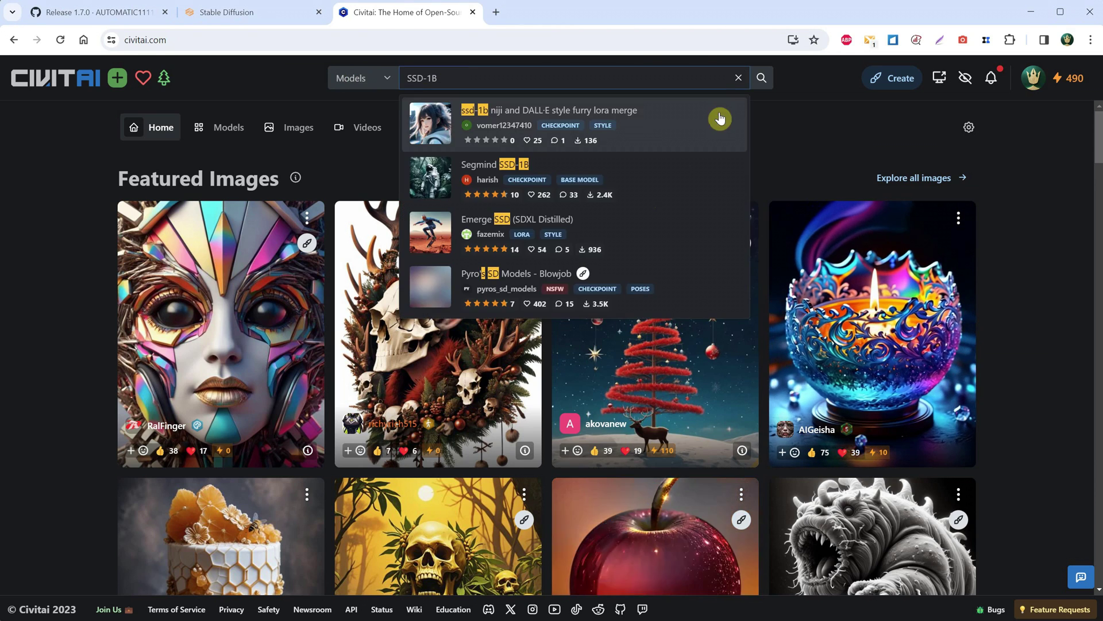
left_click(762, 78)
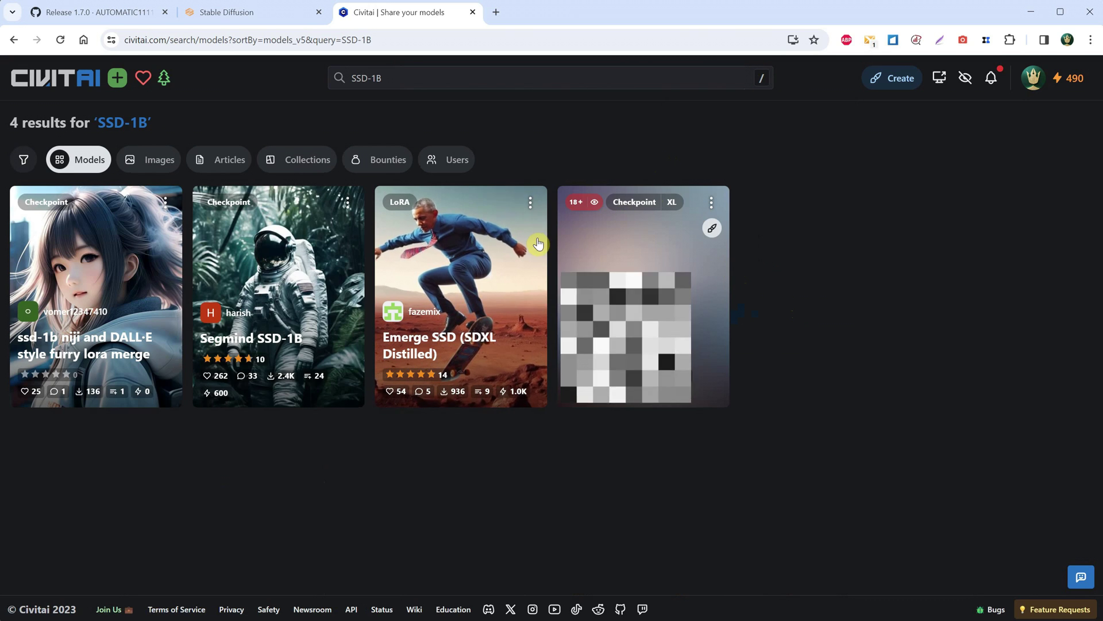
left_click(280, 293)
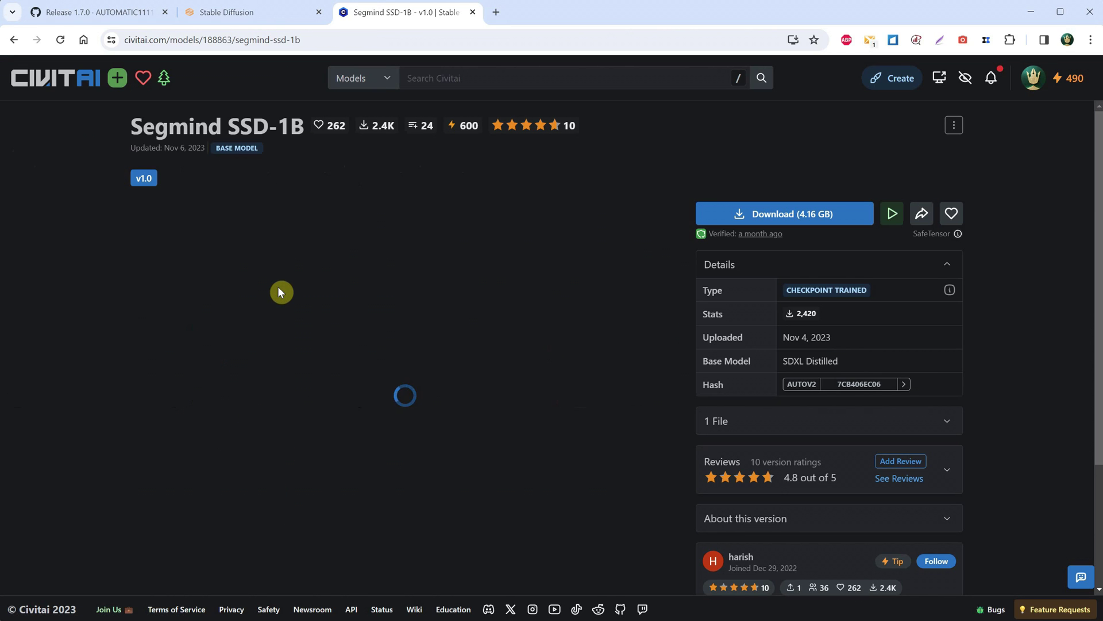
Read the model description, highlighting its opening line and the 60% speedup claim
left_click_drag(128, 122, 296, 123)
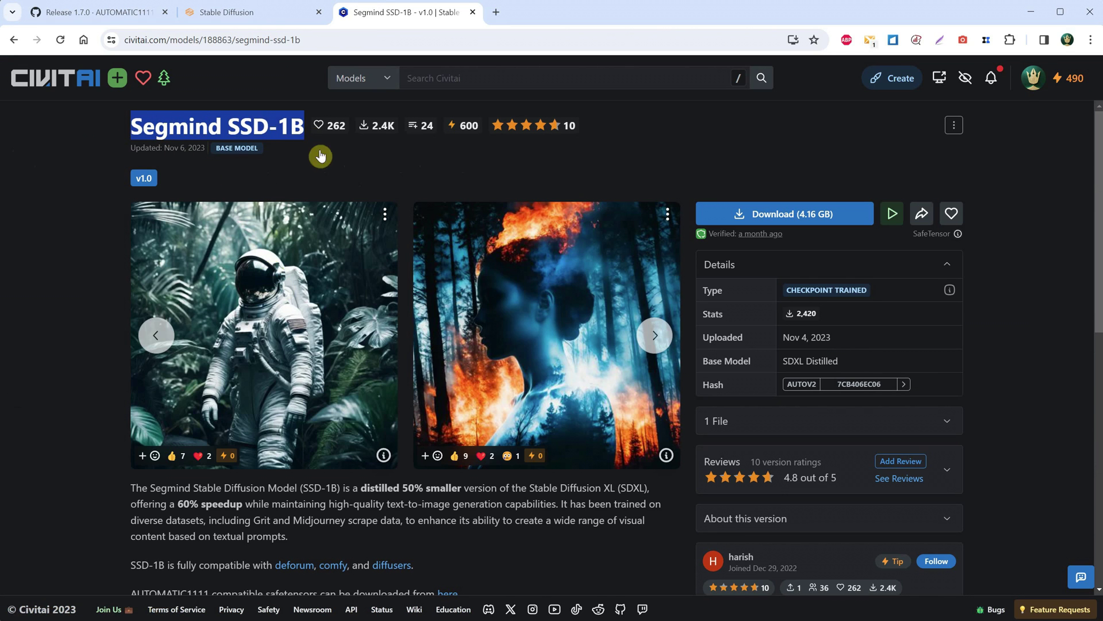
scroll(409, 290, "down", 3)
left_click_drag(289, 294, 656, 299)
left_click_drag(130, 310, 564, 327)
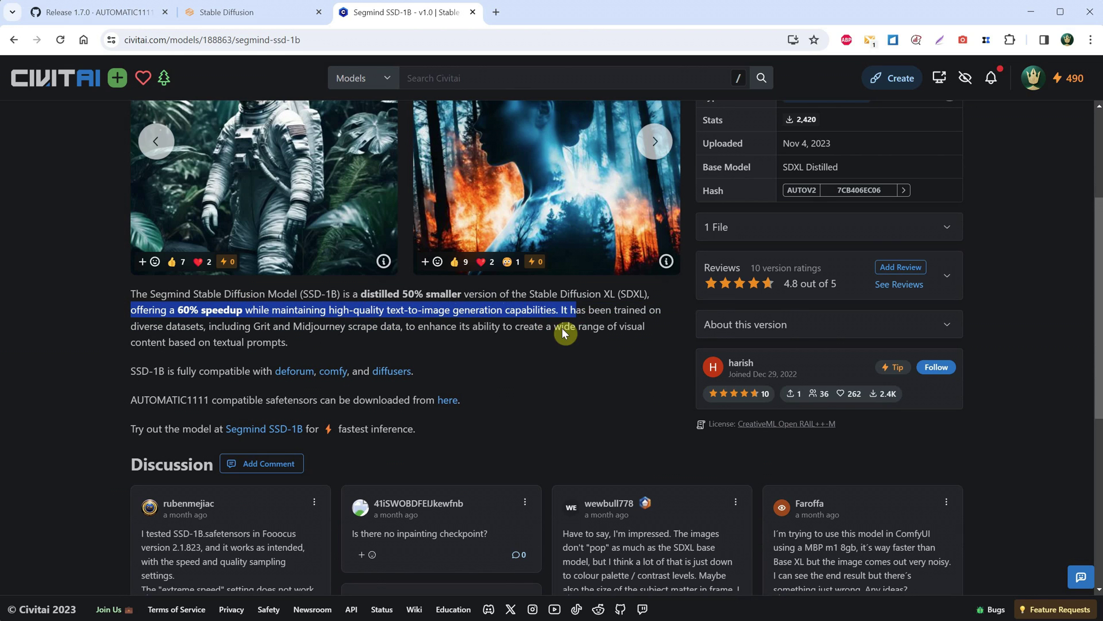
left_click(566, 403)
scroll(520, 363, "up", 3)
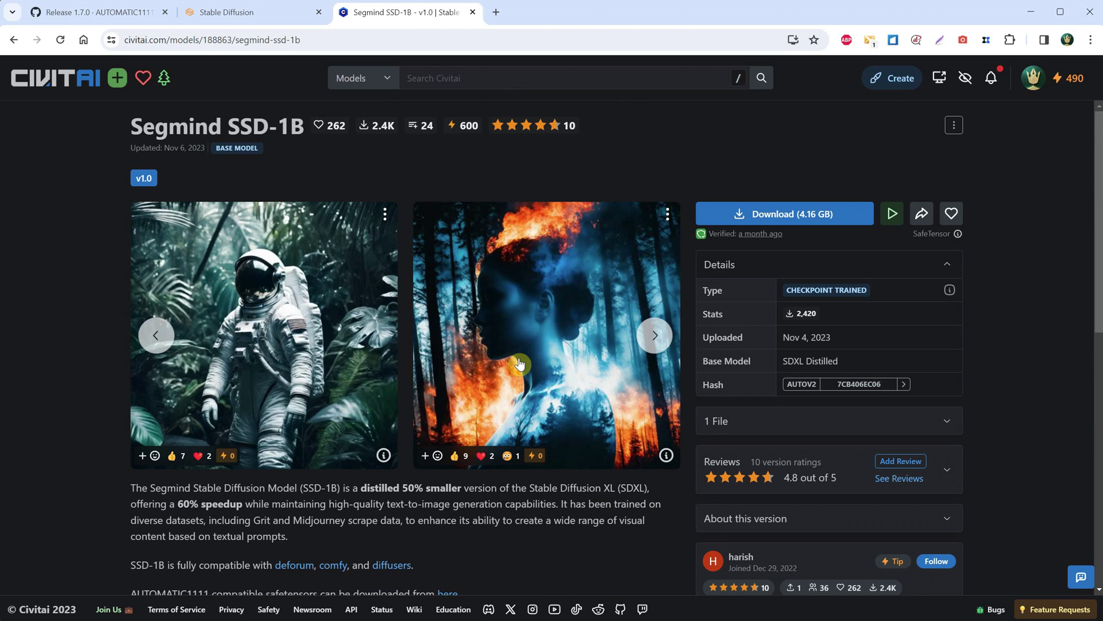
Download segmindSSD1B_v10.safetensors into the webui\models\Stable-diffusion folder
left_click(793, 219)
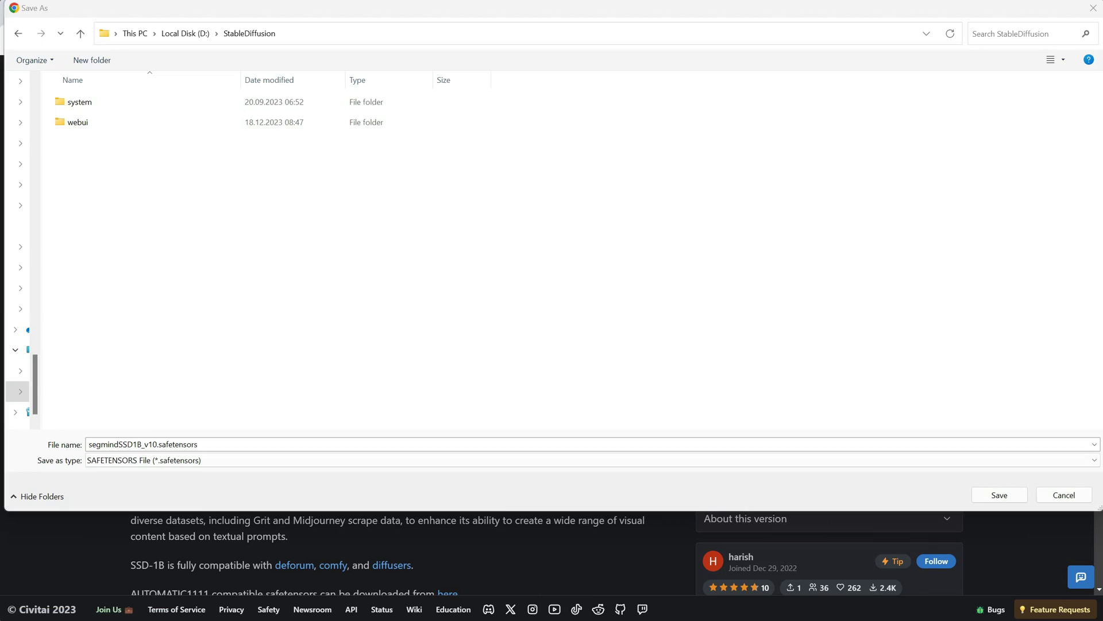
double_click(93, 127)
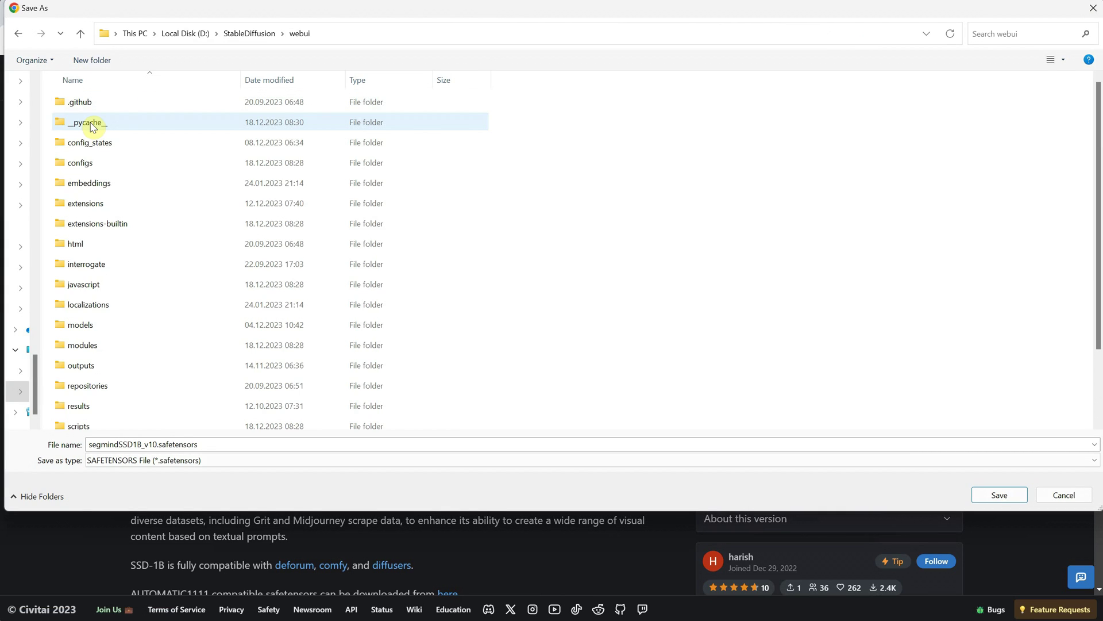
scroll(106, 125, "down", 2)
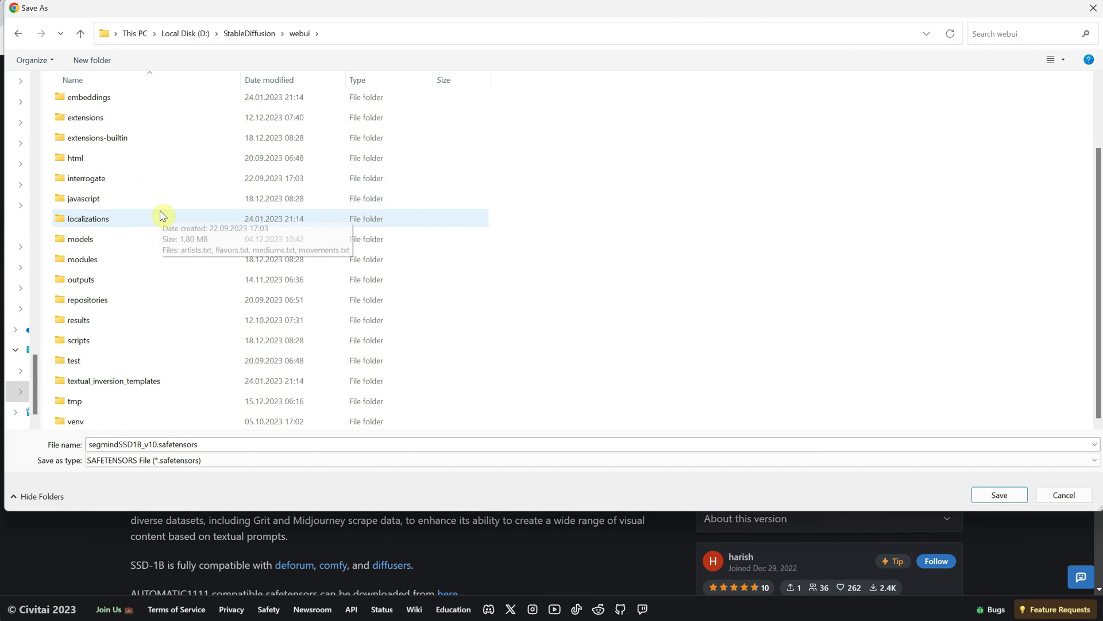
double_click(115, 240)
scroll(270, 222, "down", 2)
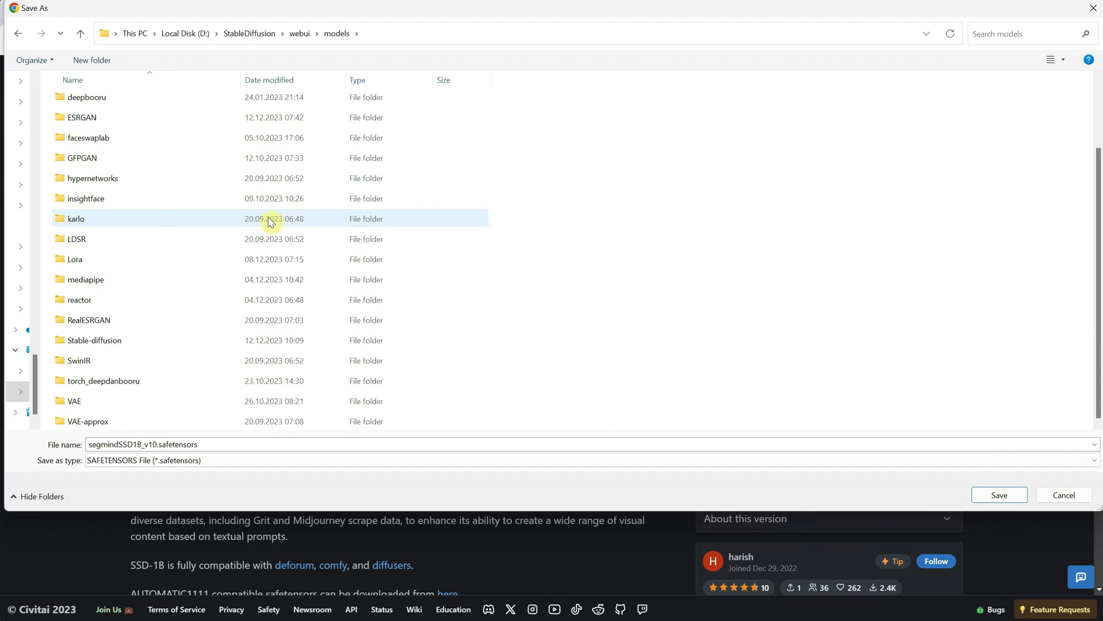
double_click(106, 340)
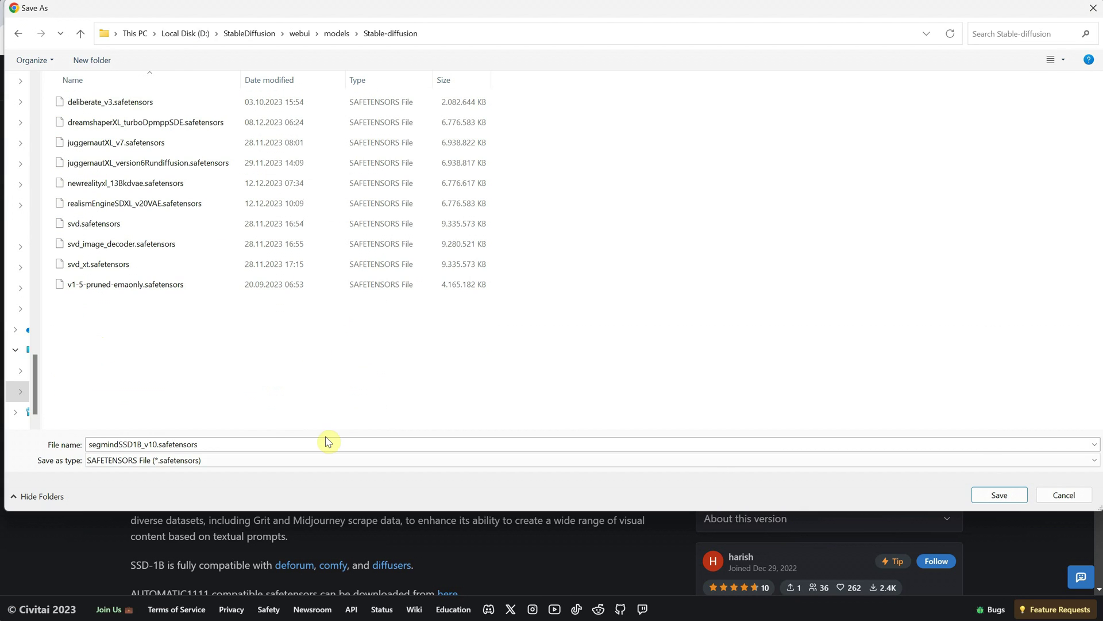
left_click(994, 496)
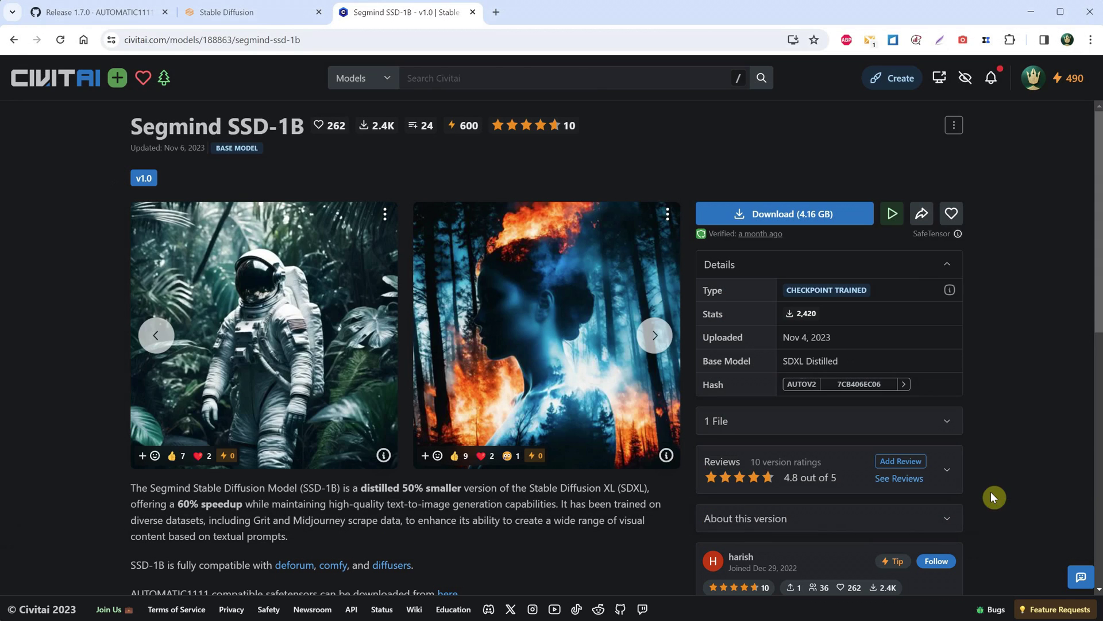
key("ctrl+shift+Tab")
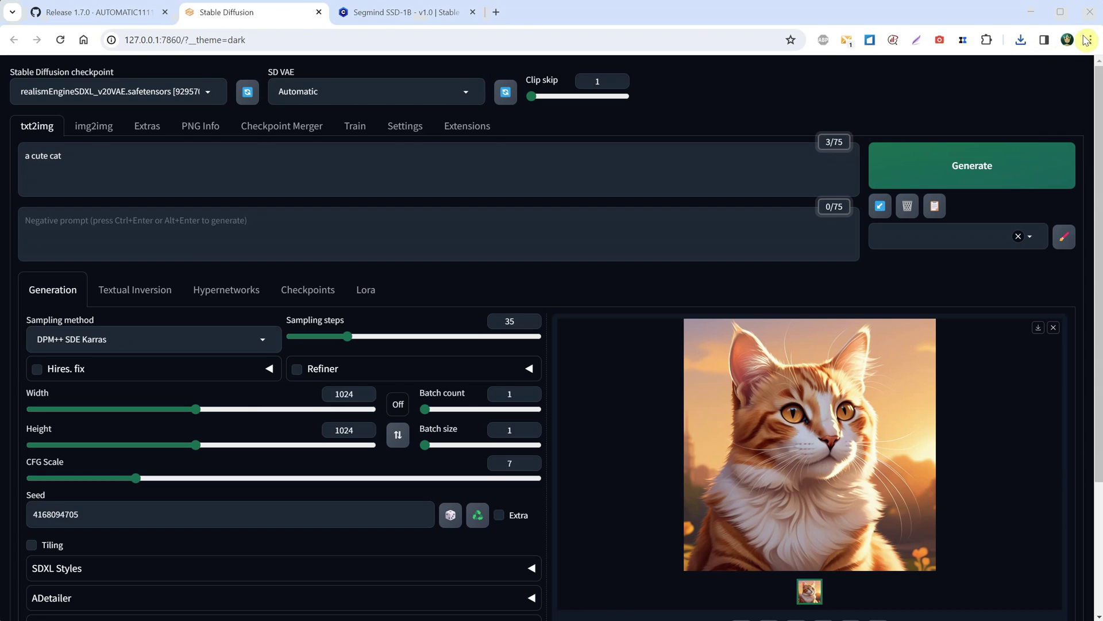
Refresh the checkpoint list and confirm segmindSSD1B_v10 is listed, keeping realismEngineSDXL_v20VAE active
left_click(248, 100)
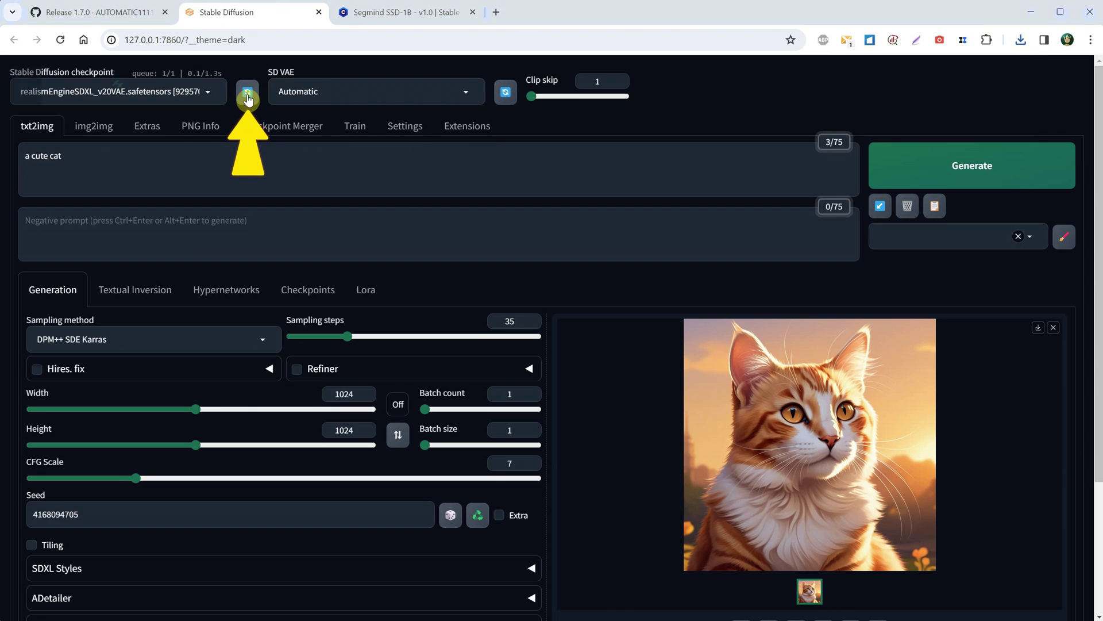
left_click(210, 93)
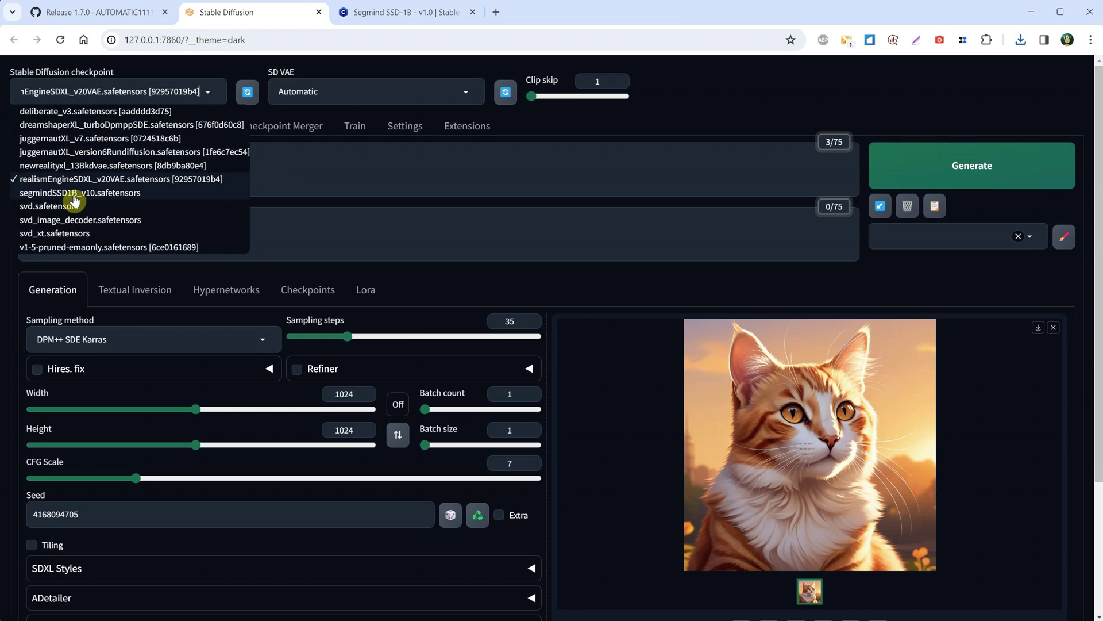
left_click(536, 136)
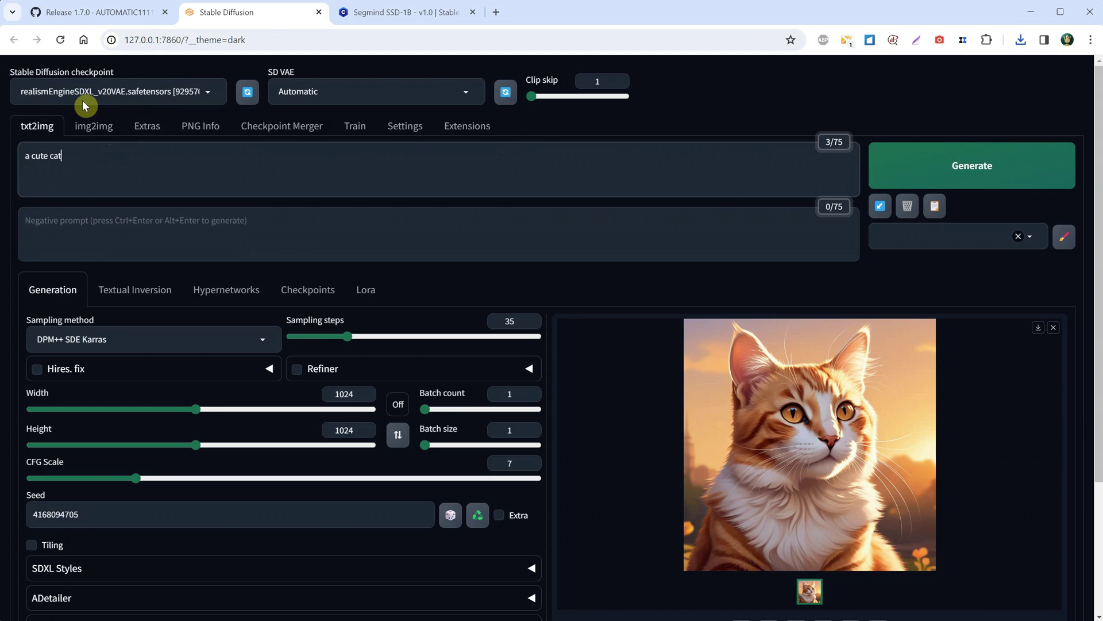
Generate 'a cute cat' with realismEngineSDXL_v20VAE and review the grey tabby kitten result
left_click(923, 184)
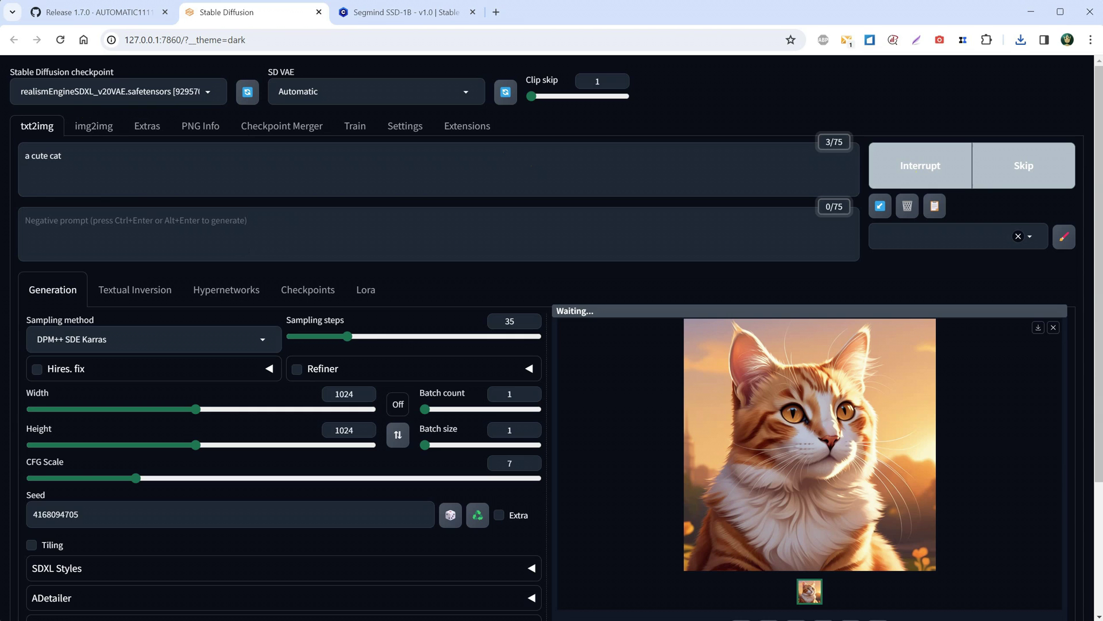
scroll(862, 406, "down", 2)
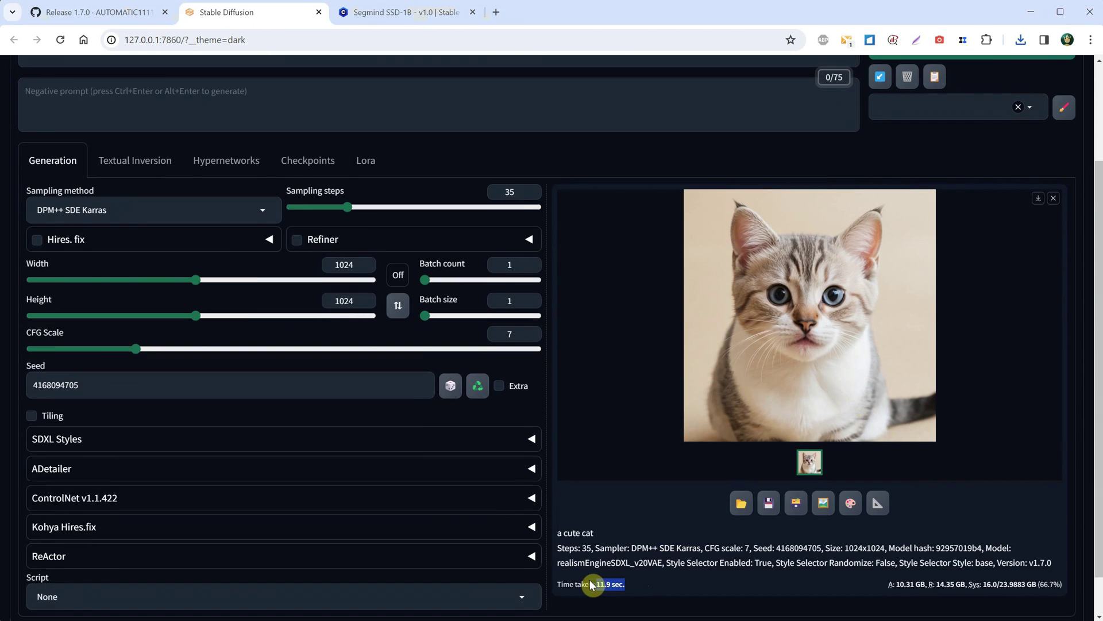
scroll(796, 416, "up", 2)
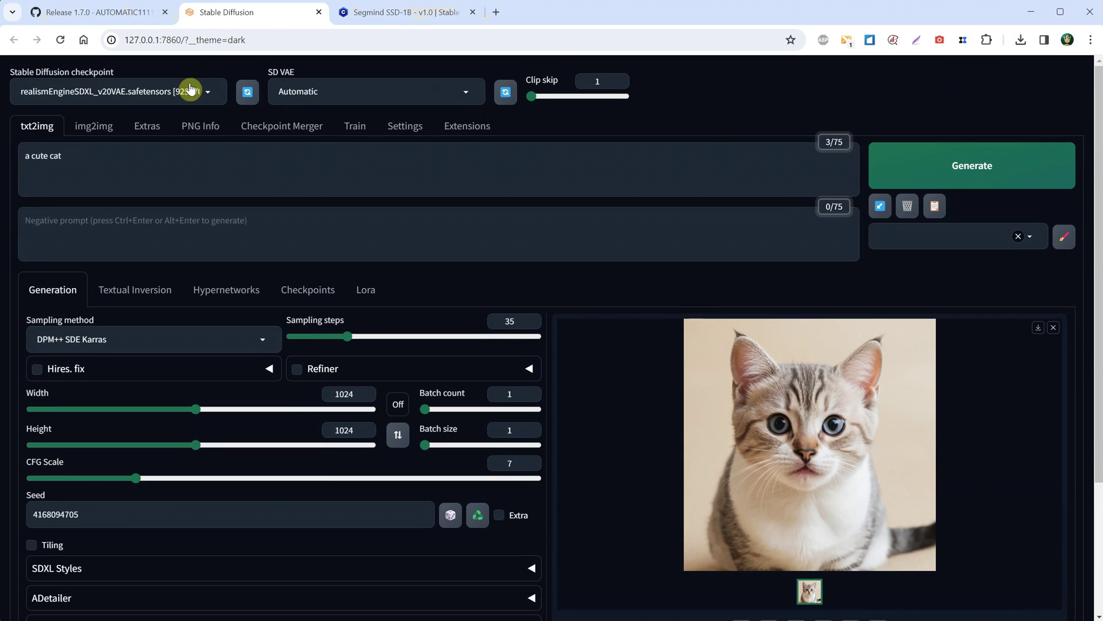
Load the segmindSSD1B_v10 checkpoint and generate 'a cute cat', producing a blue-eyed kitten
left_click(214, 98)
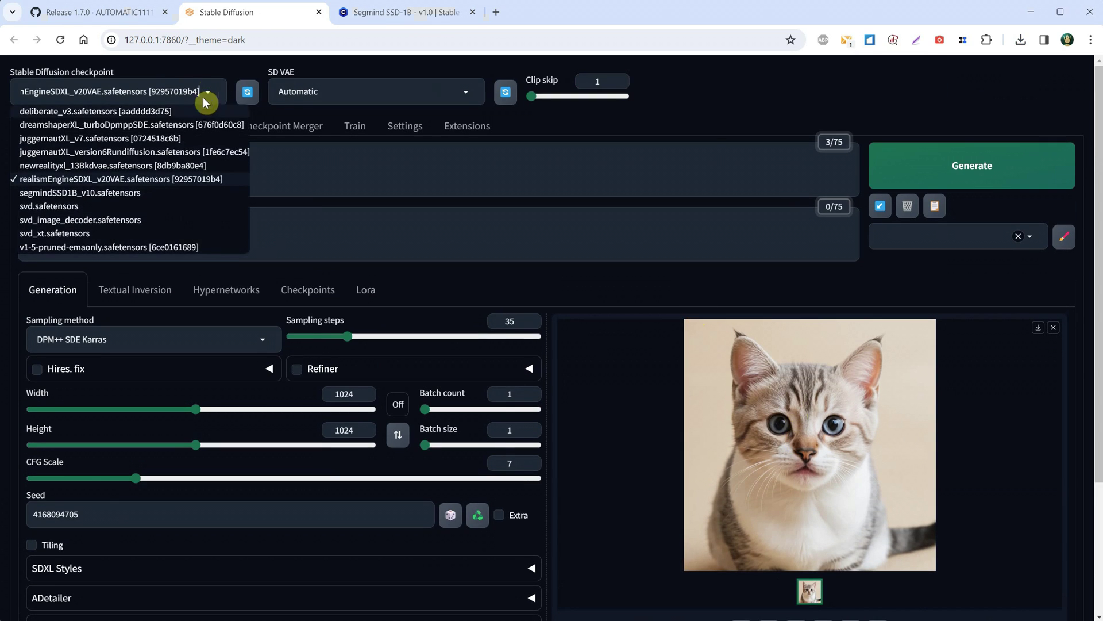
left_click(68, 193)
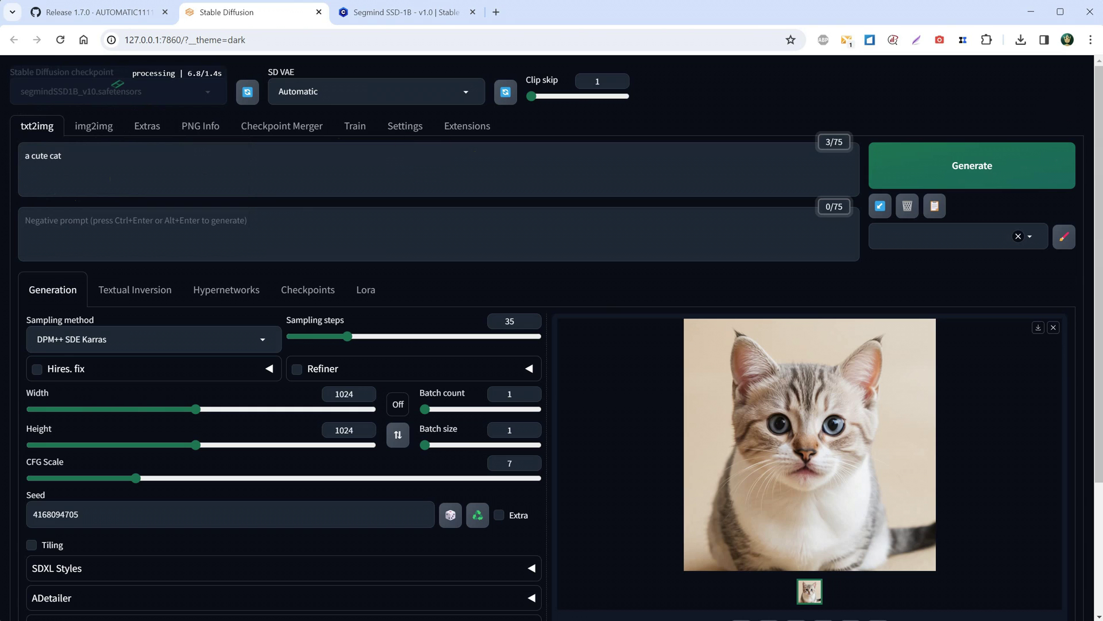
left_click(943, 176)
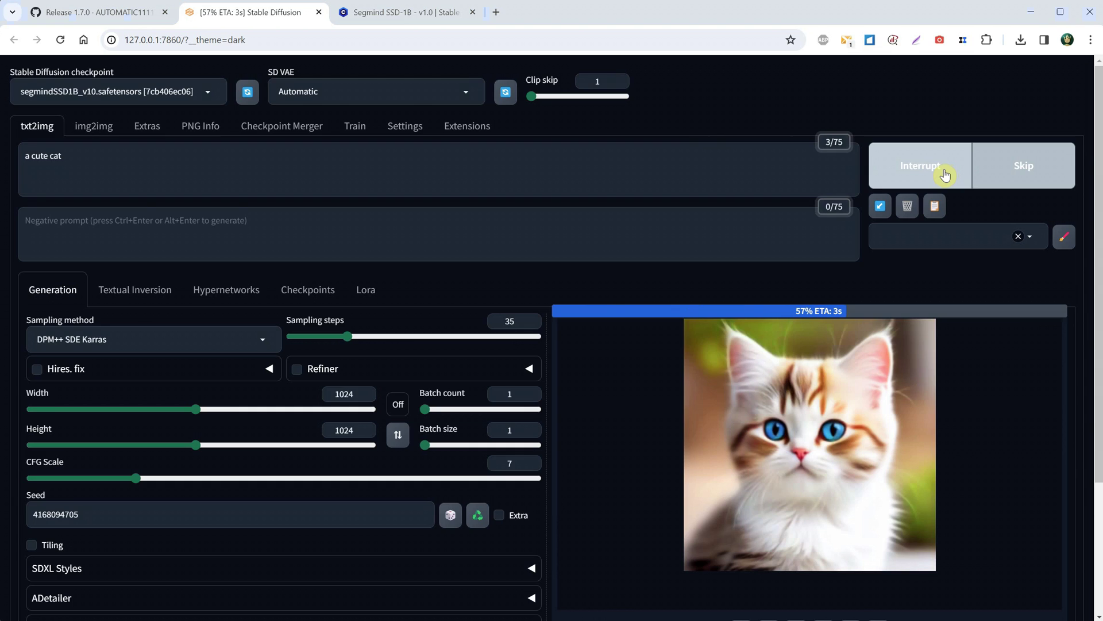
scroll(946, 181, "down", 3)
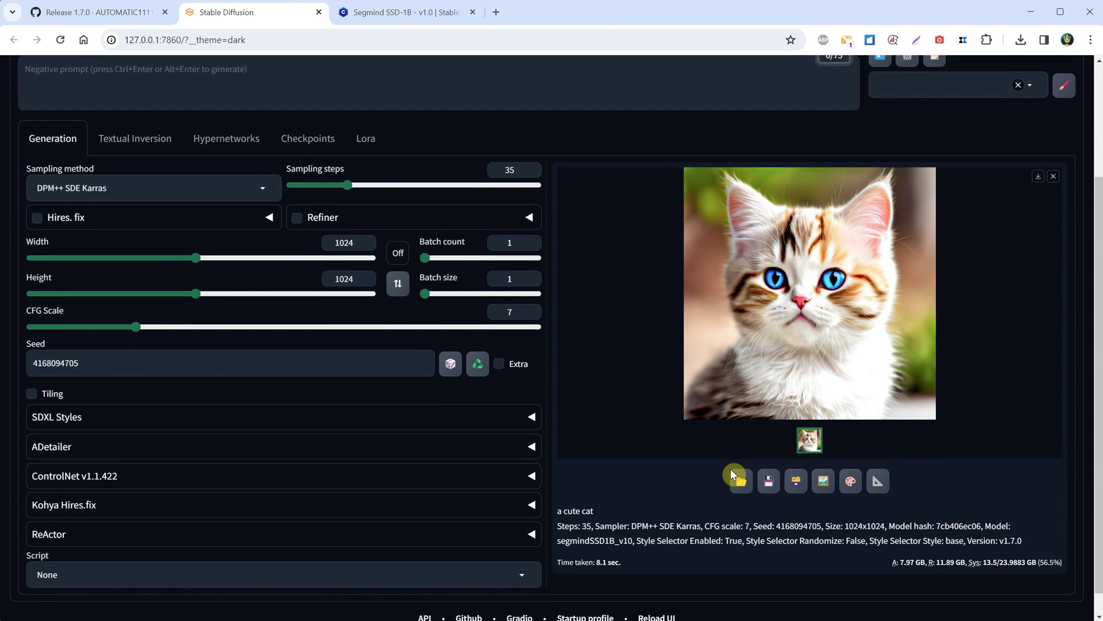
scroll(730, 468, "up", 3)
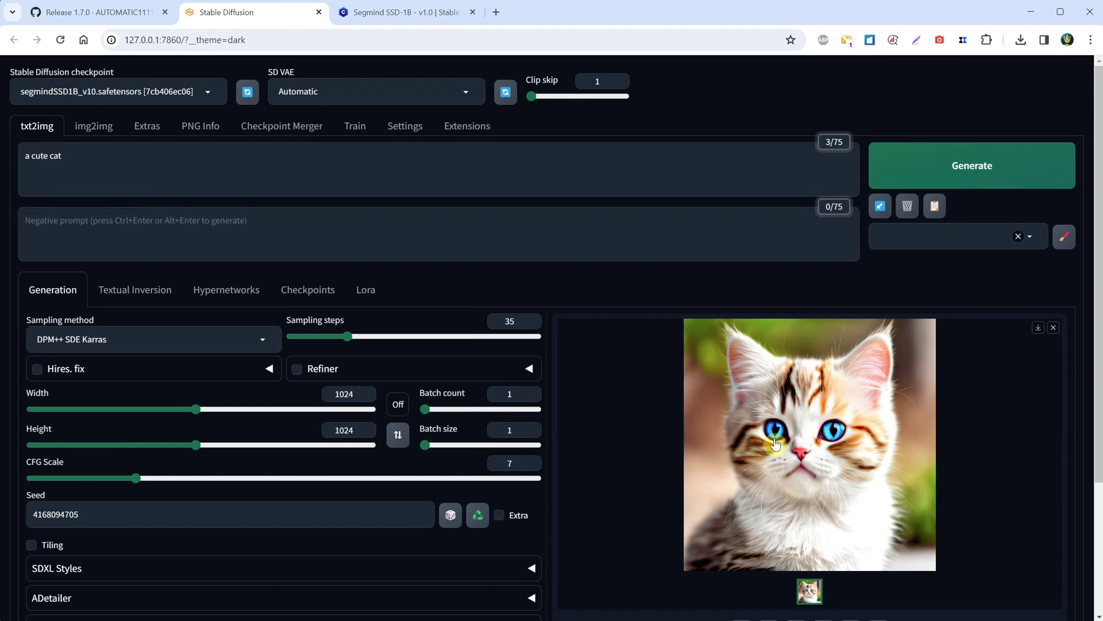
scroll(879, 220, "down", 3)
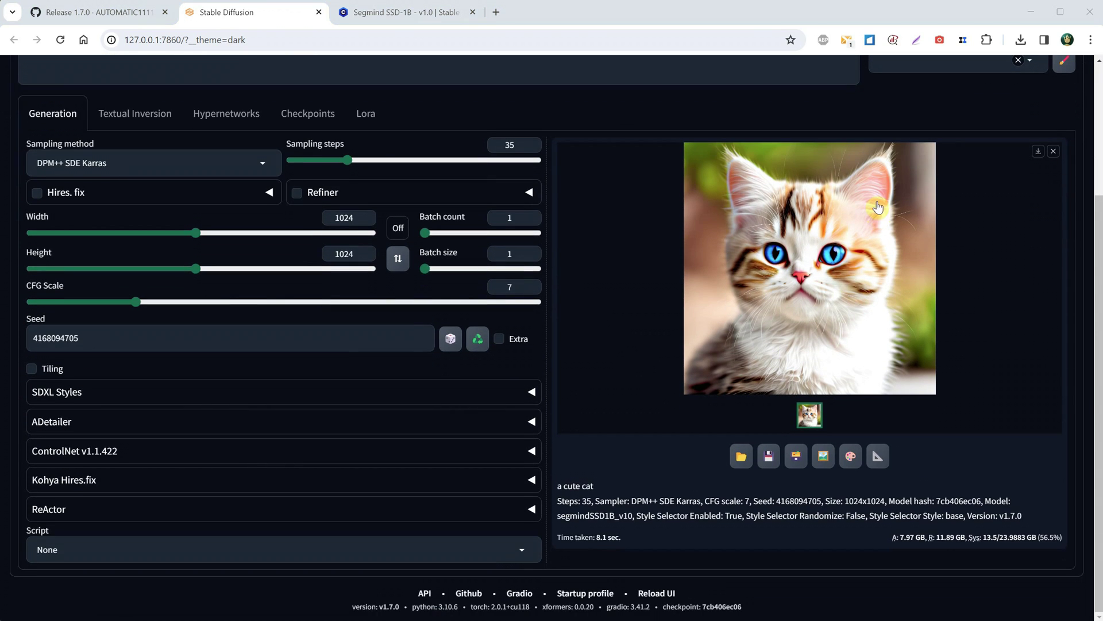
Send the blue-eyed kitten image to img2img and run Interrogate CLIP on it
left_click(825, 459)
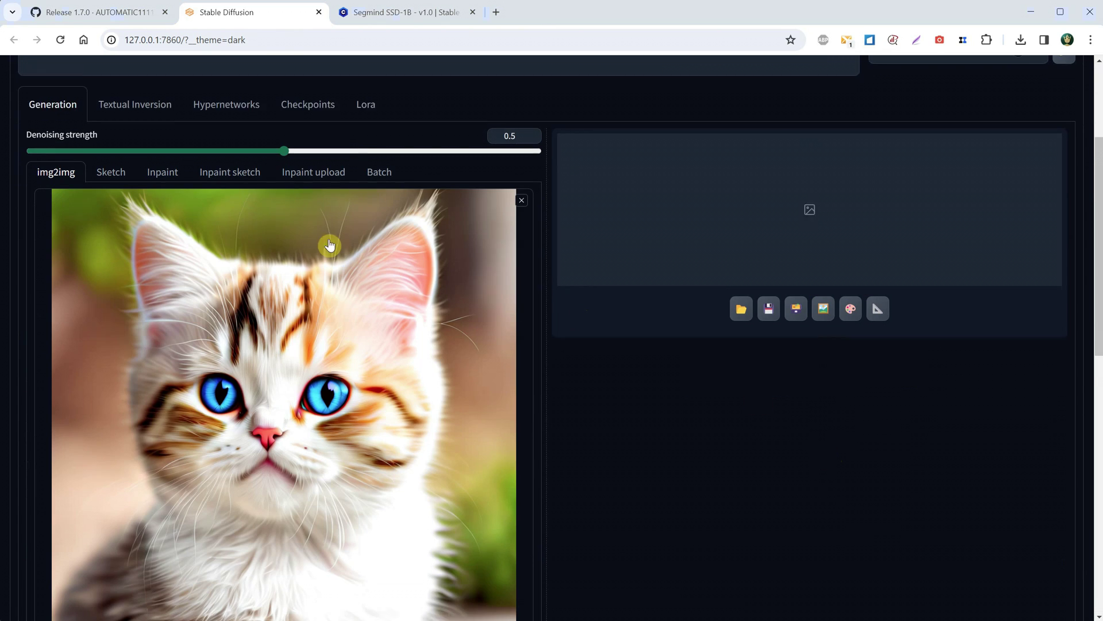
scroll(356, 270, "up", 4)
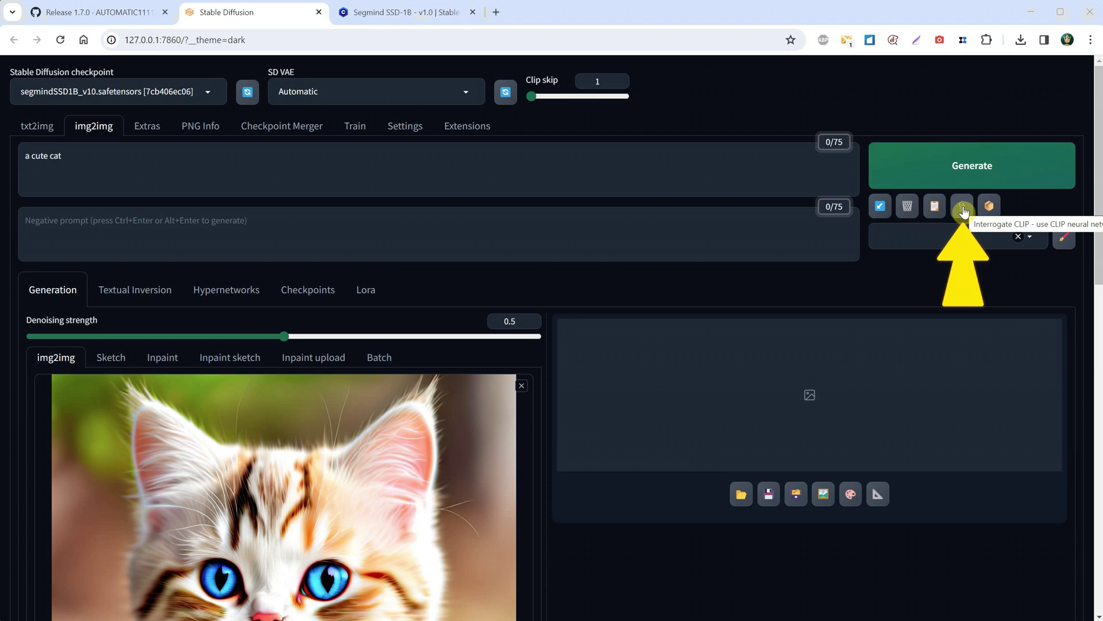
left_click(962, 216)
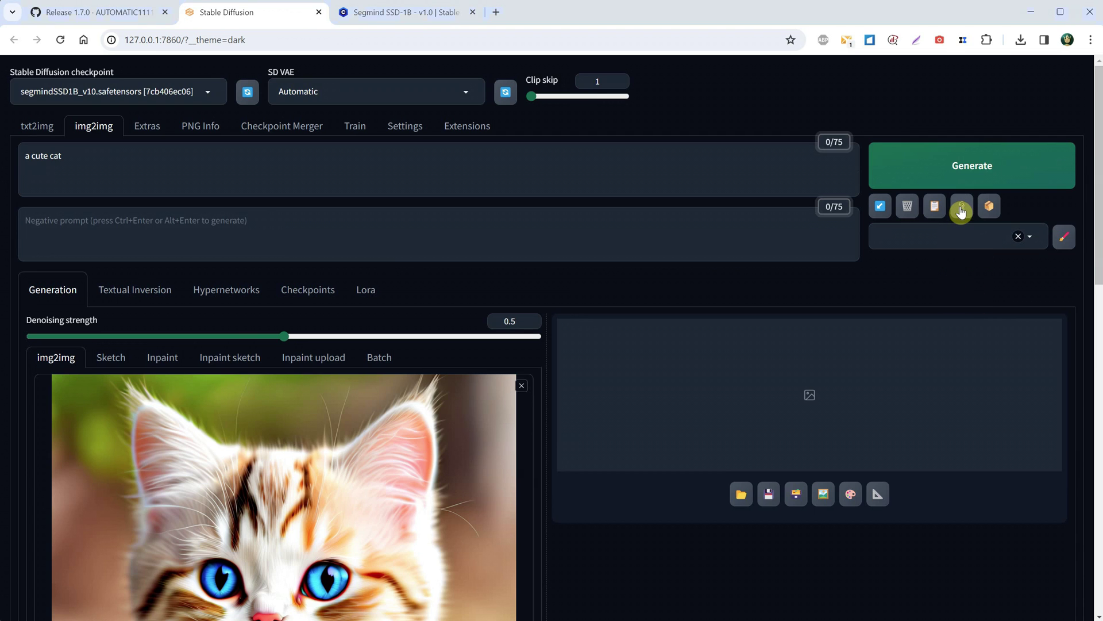
Copy the BLIP caption model file name from the console log, then return to the browser
key("alt+Tab")
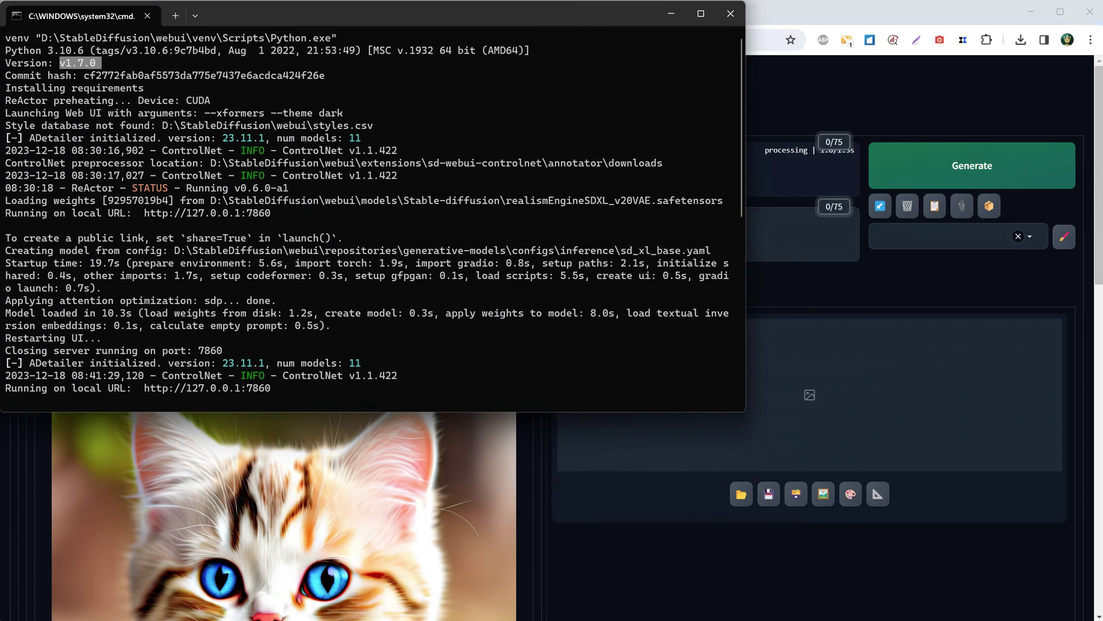
scroll(428, 264, "down", 10)
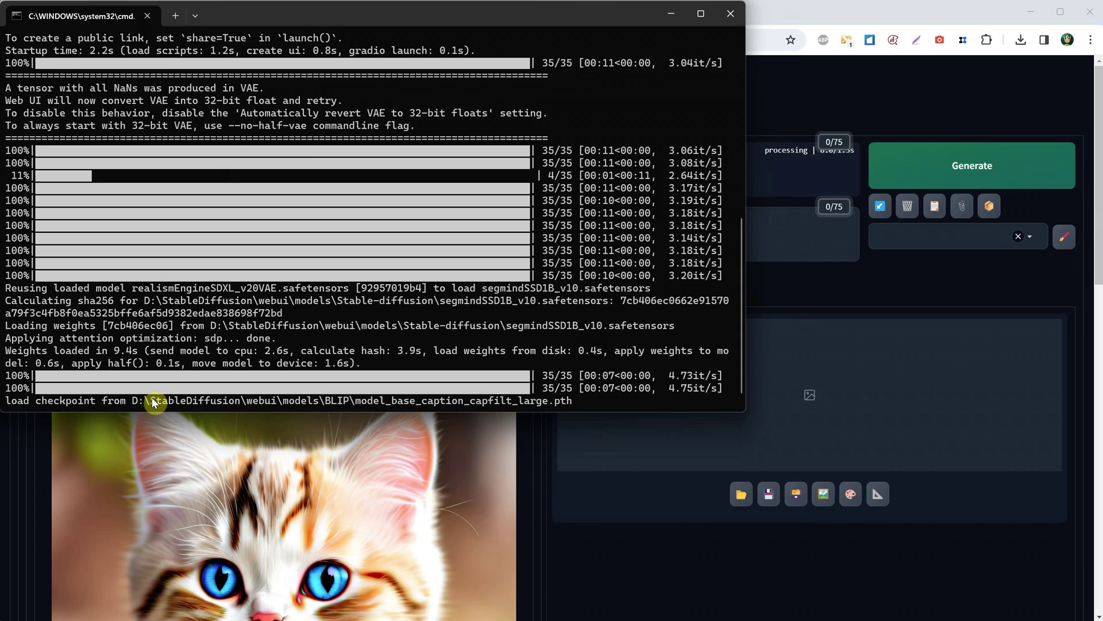
left_click_drag(573, 406, 350, 389)
right_click(574, 400)
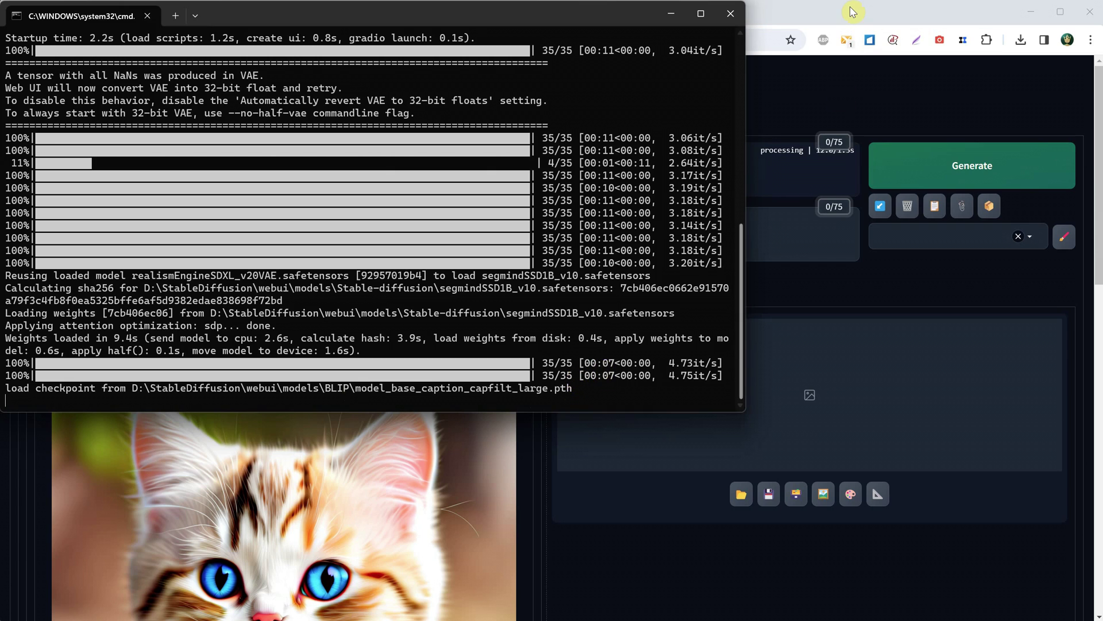
left_click(843, 98)
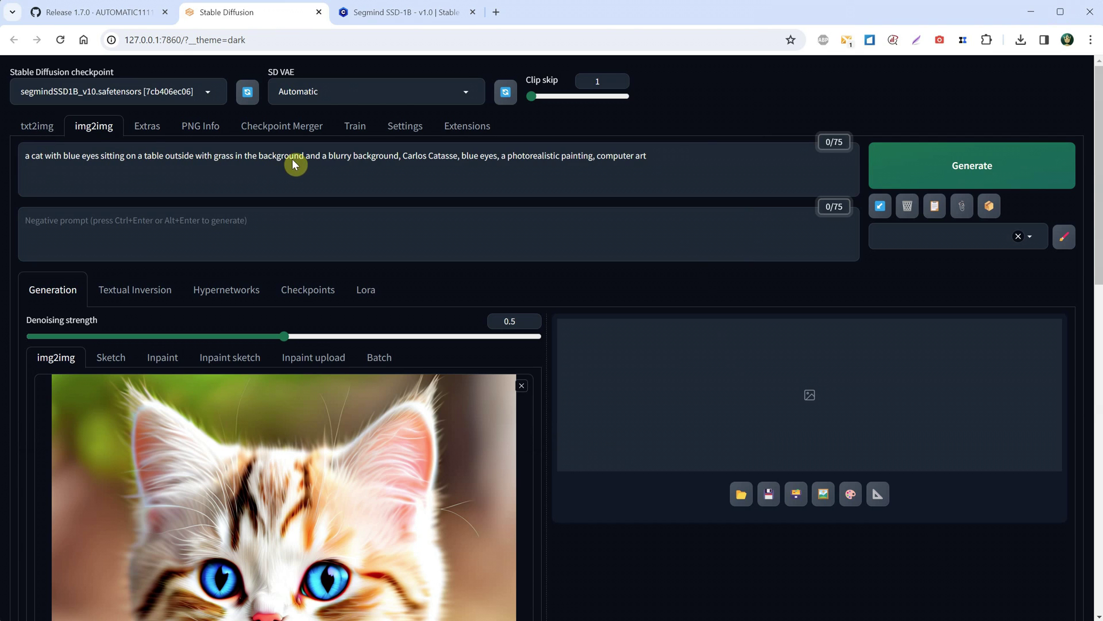
Replace the txt2img prompt with the CLIP caption 'a cat with blue eyes sitting on a table…'
left_click_drag(701, 156, 38, 168)
key("ctrl+c")
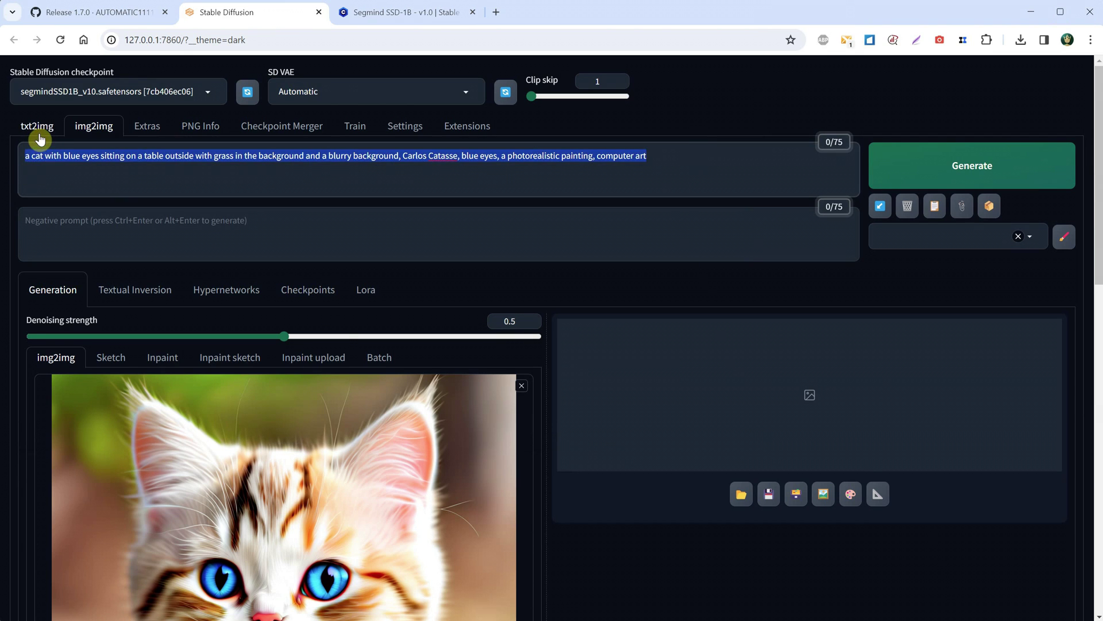
left_click(38, 127)
left_click(161, 171)
key("ctrl+a")
key("ctrl+v")
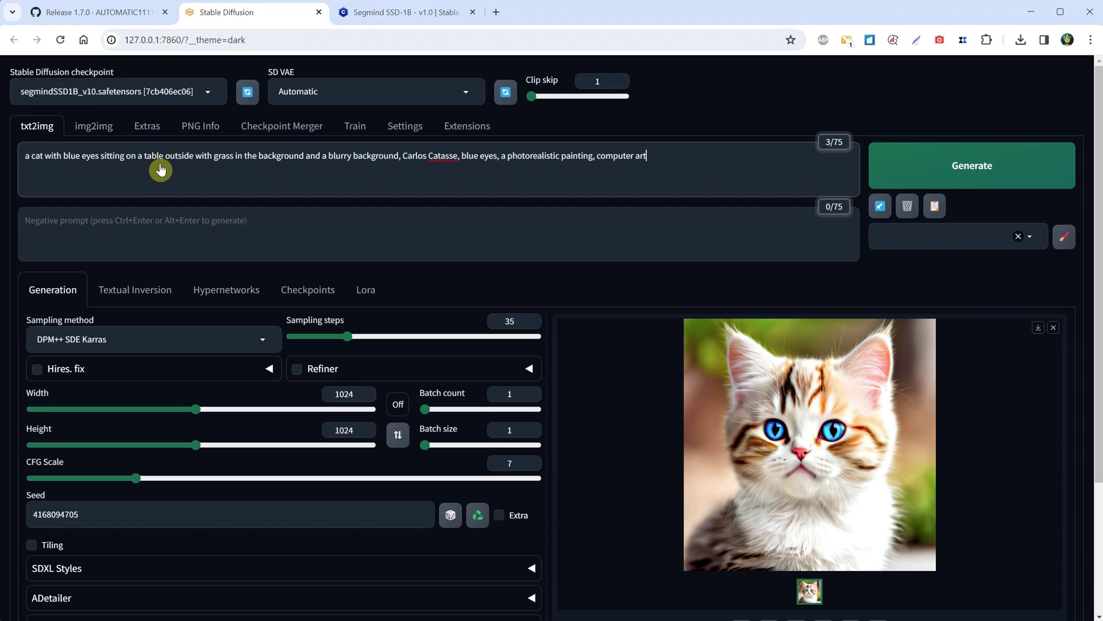
Generate the blue-eyed cat on a table and view the result full size
left_click(888, 167)
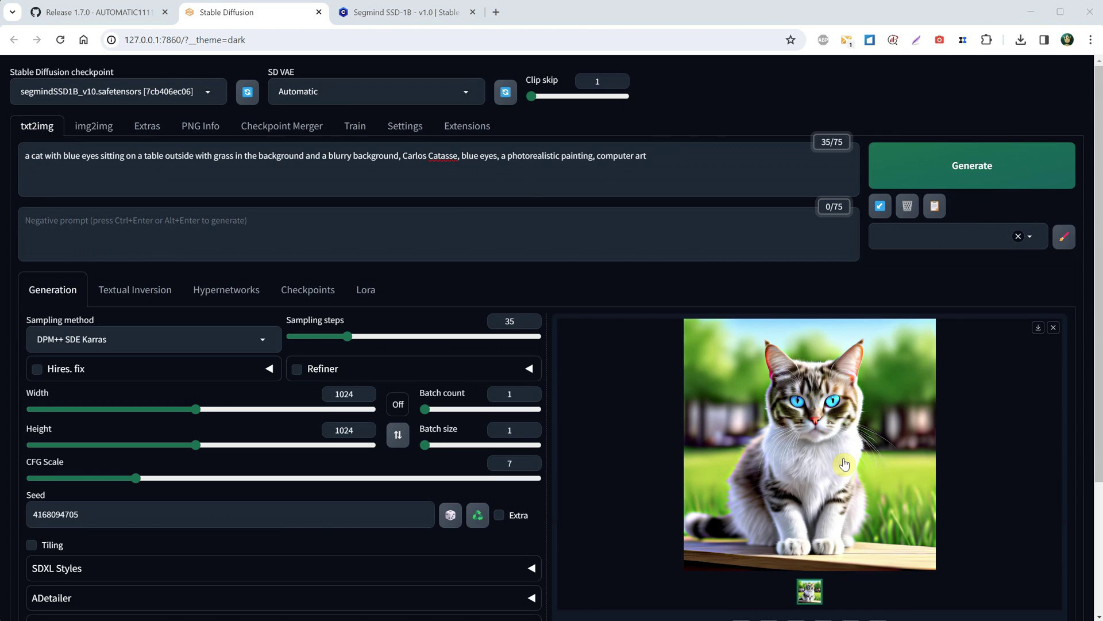
left_click(843, 464)
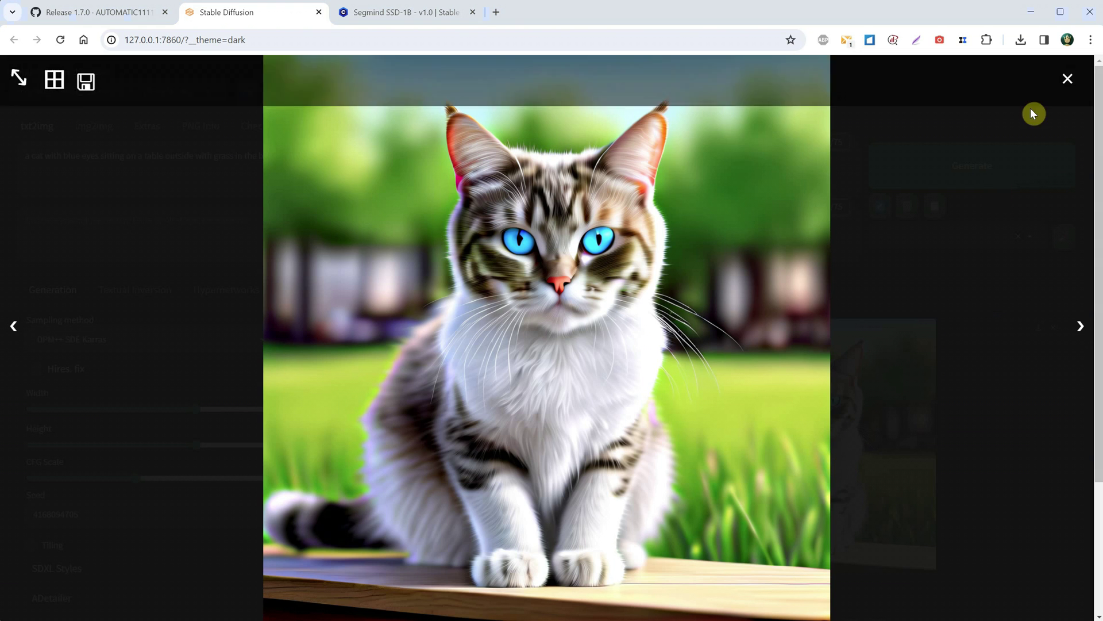
left_click(1070, 82)
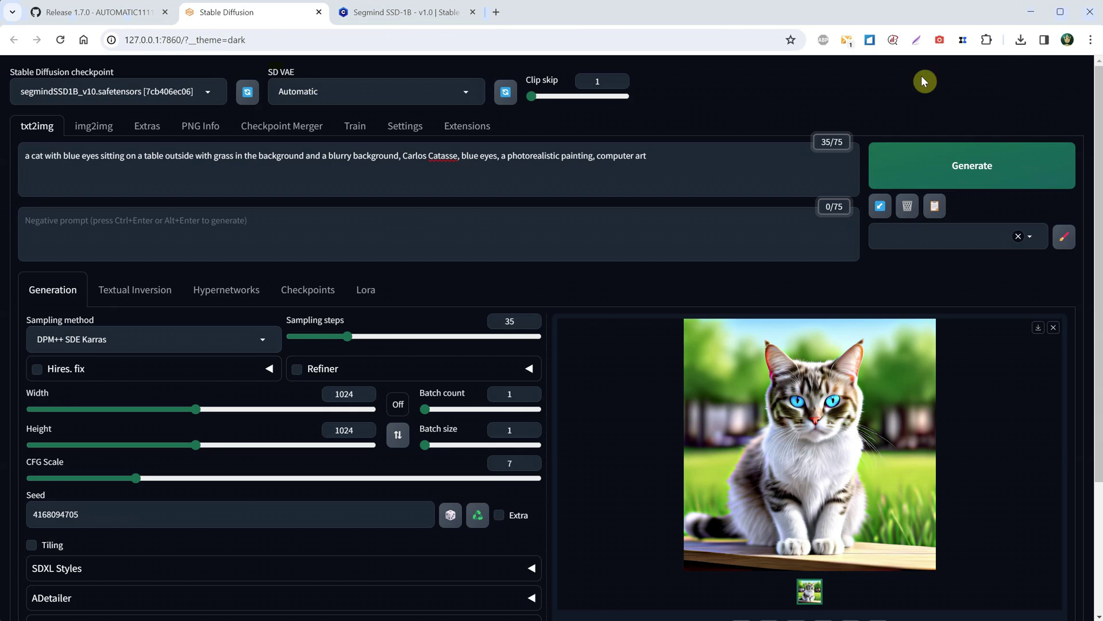
Generate the cat prompt with juggernautXL_v7, then with realismEngineSDXL_v20VAE
left_click(206, 92)
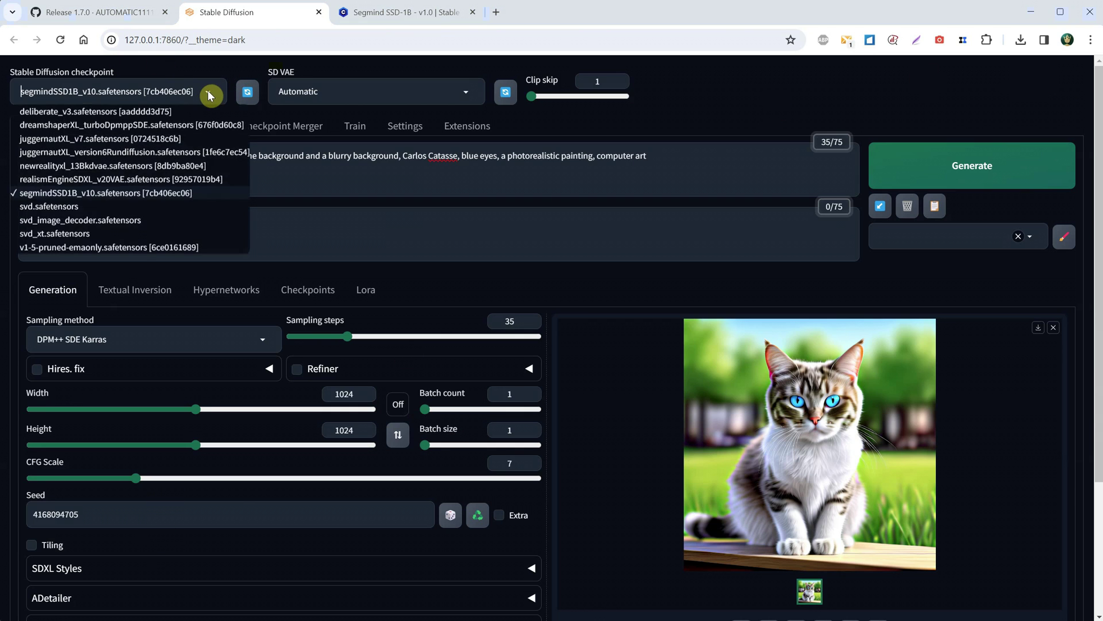
left_click(107, 139)
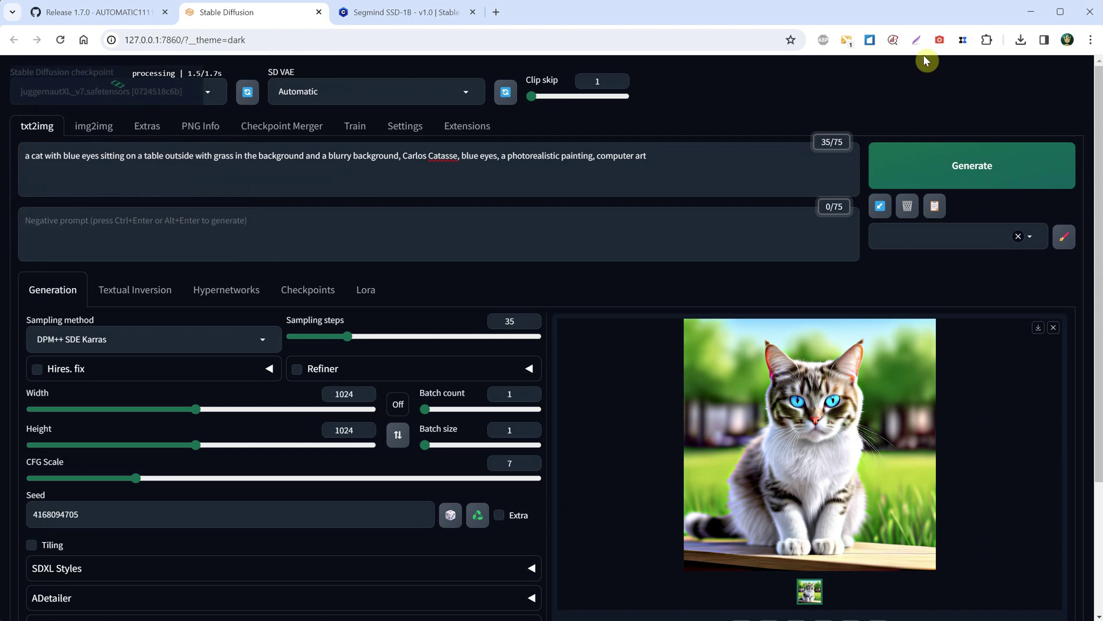
left_click(934, 181)
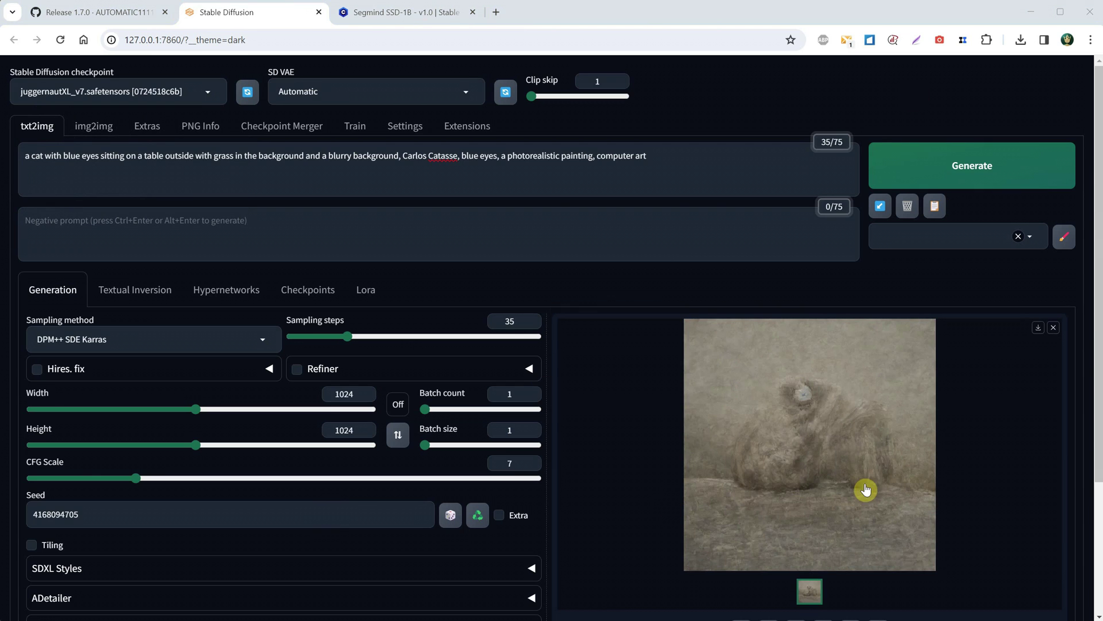
left_click(208, 92)
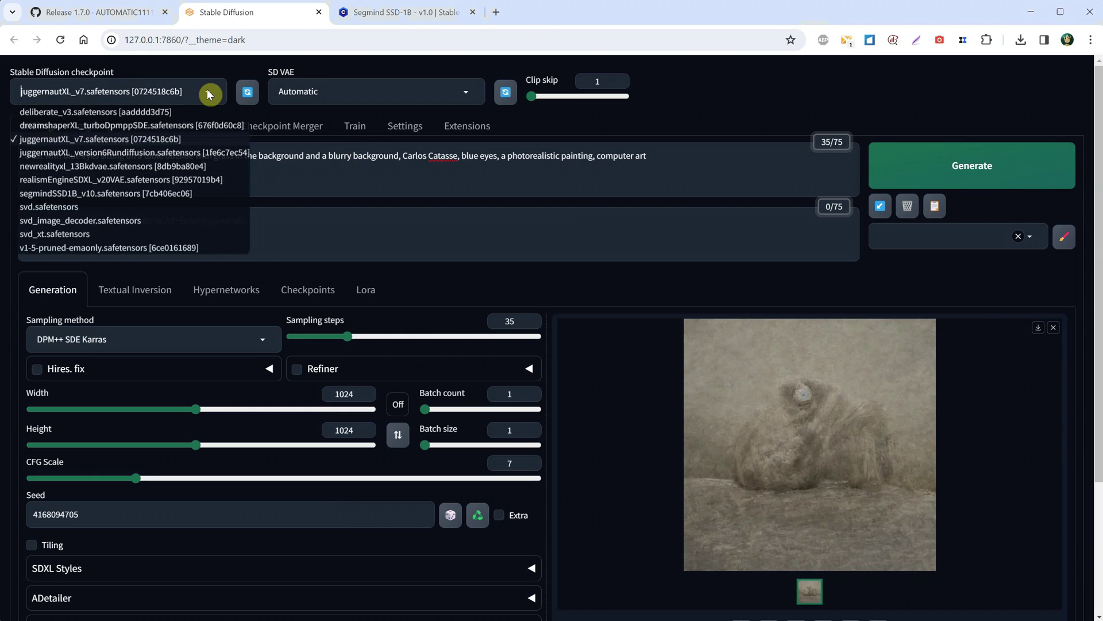
left_click(127, 179)
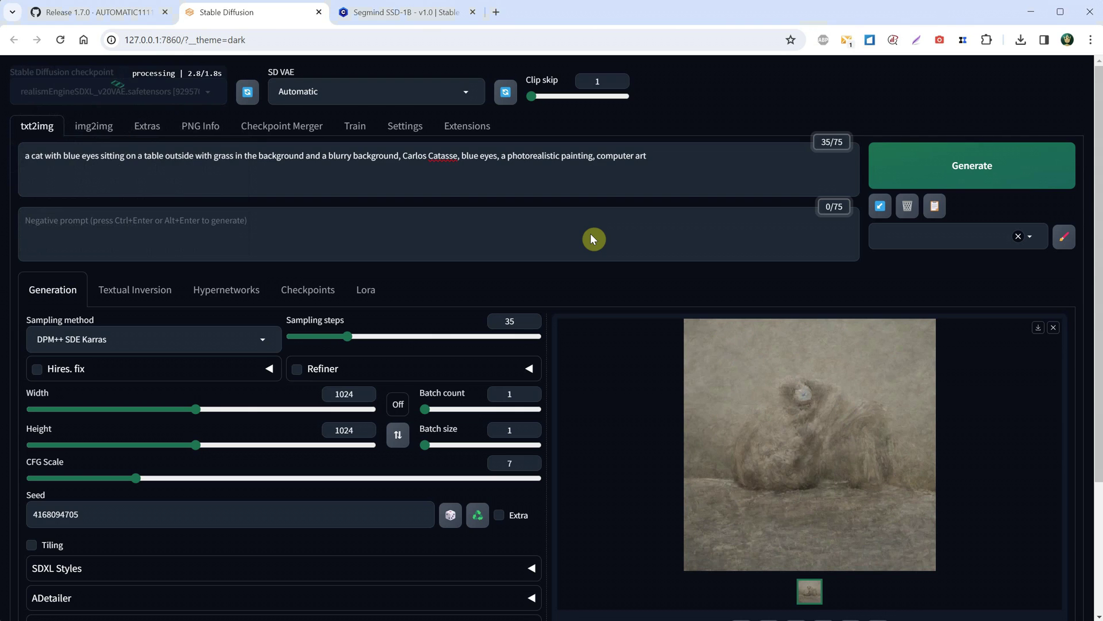
key("ctrl+Return")
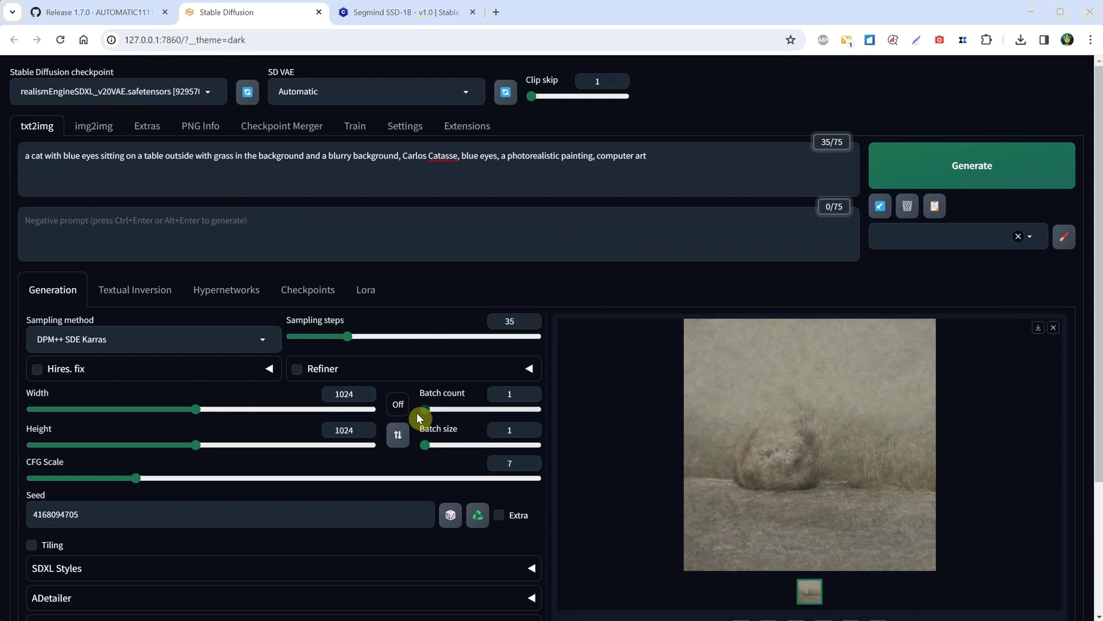
Randomize the seed, start a new generation and interrupt it partway
left_click(450, 515)
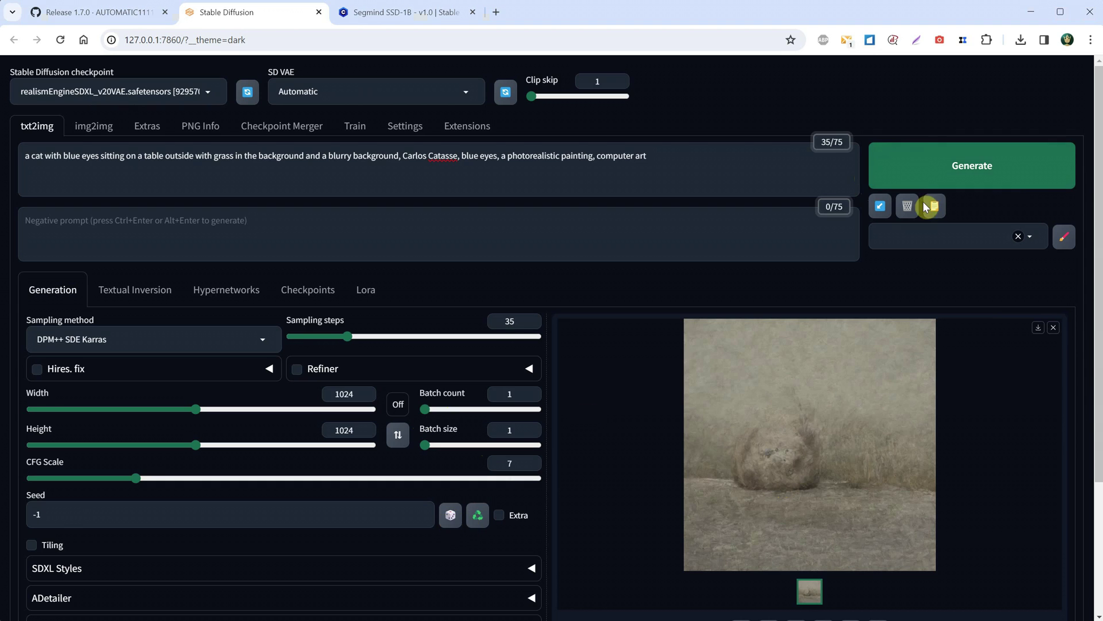
left_click(917, 166)
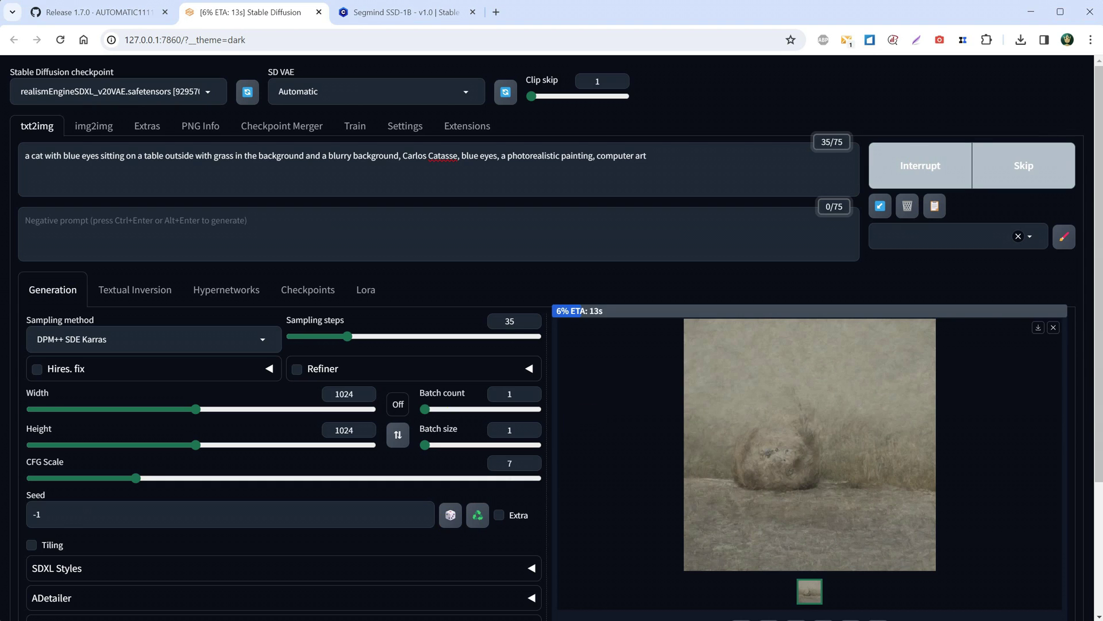
left_click(920, 165)
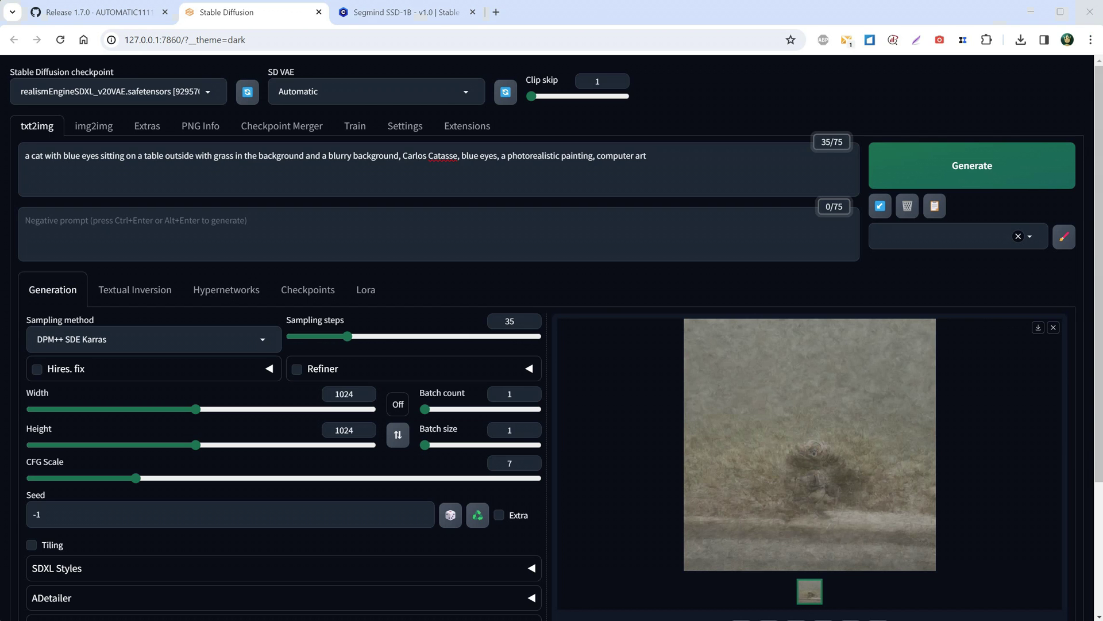
Close the web UI console to shut it down, then focus the relaunched page's empty prompt
key("alt+Tab")
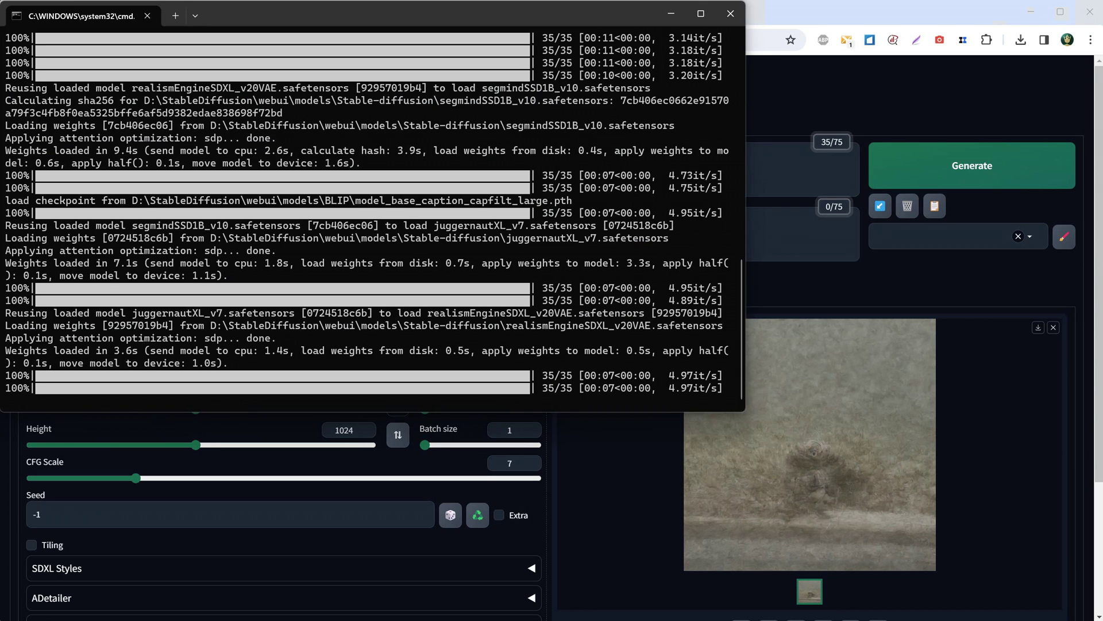
left_click(733, 20)
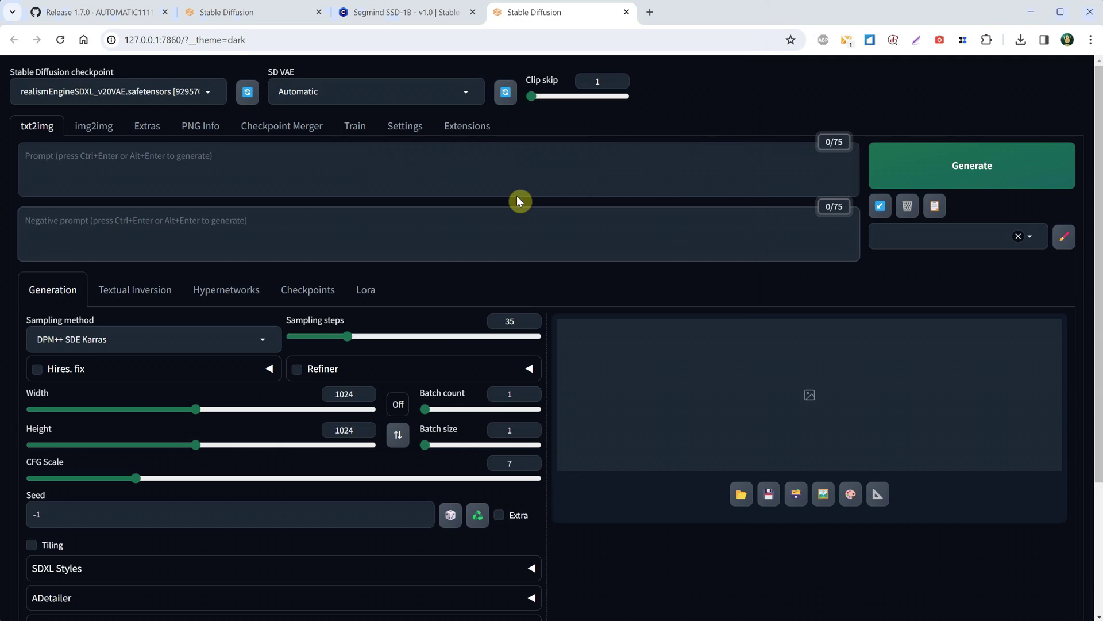
left_click(352, 161)
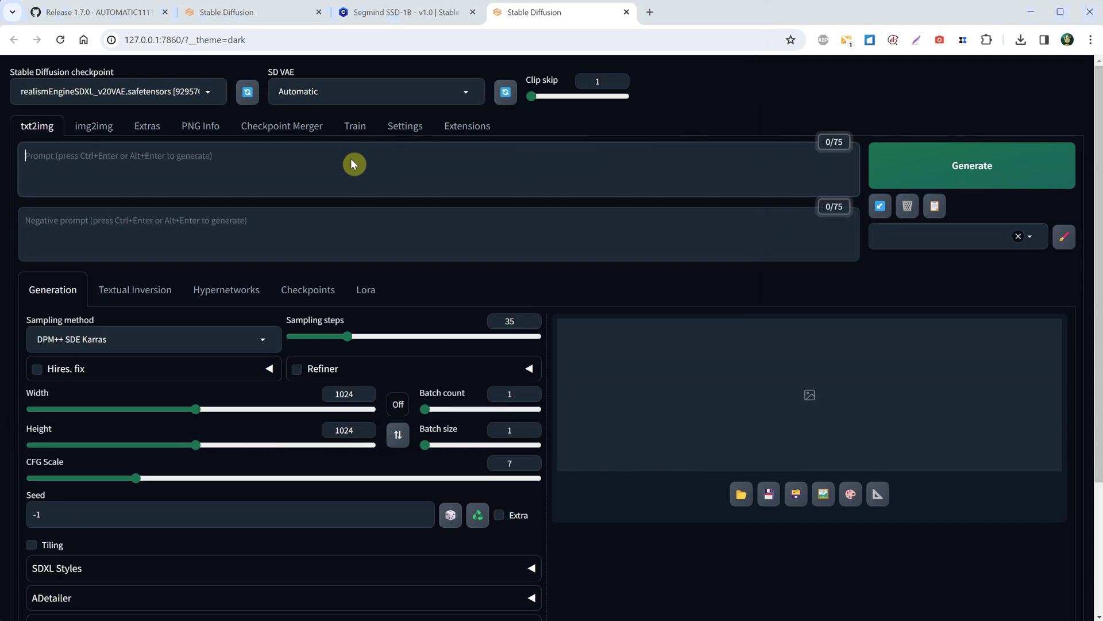
Paste the blue-eyed cat prompt back in and generate it with realismEngineSDXL
type("a cat with blue eyes sitting on a table outside with grass in the background and a blurry background, Carlos Catasse, blue eyes, a photorealistic painting, computer art")
left_click(879, 177)
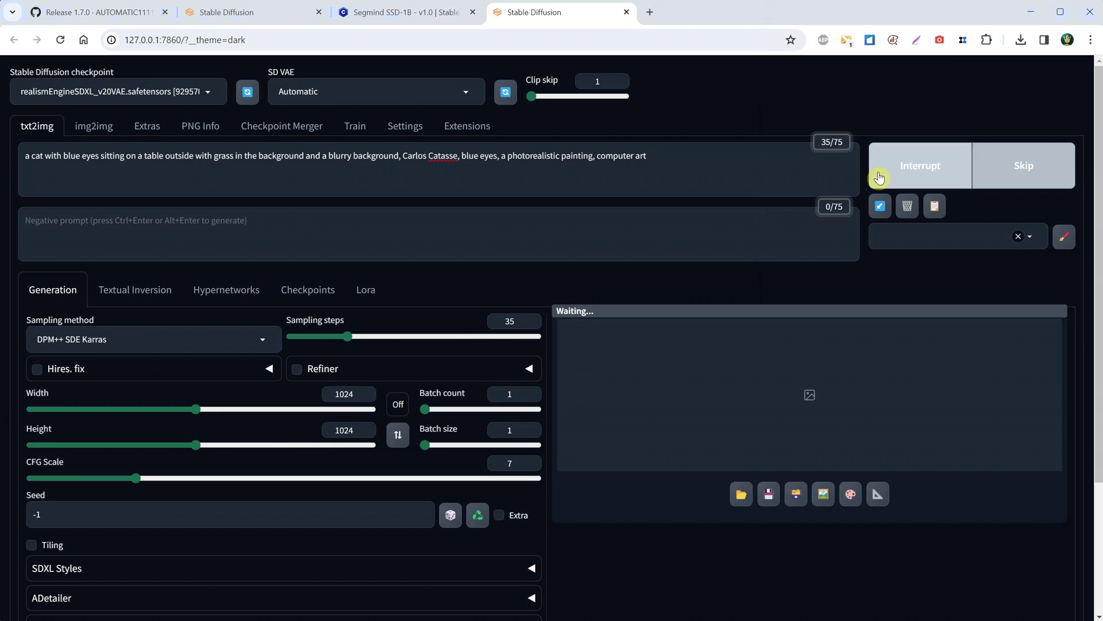
left_click(477, 514)
Generate the cat with juggernautXL_v7 and segmindSSD1B_v10, then reload juggernautXL_v7
left_click(205, 94)
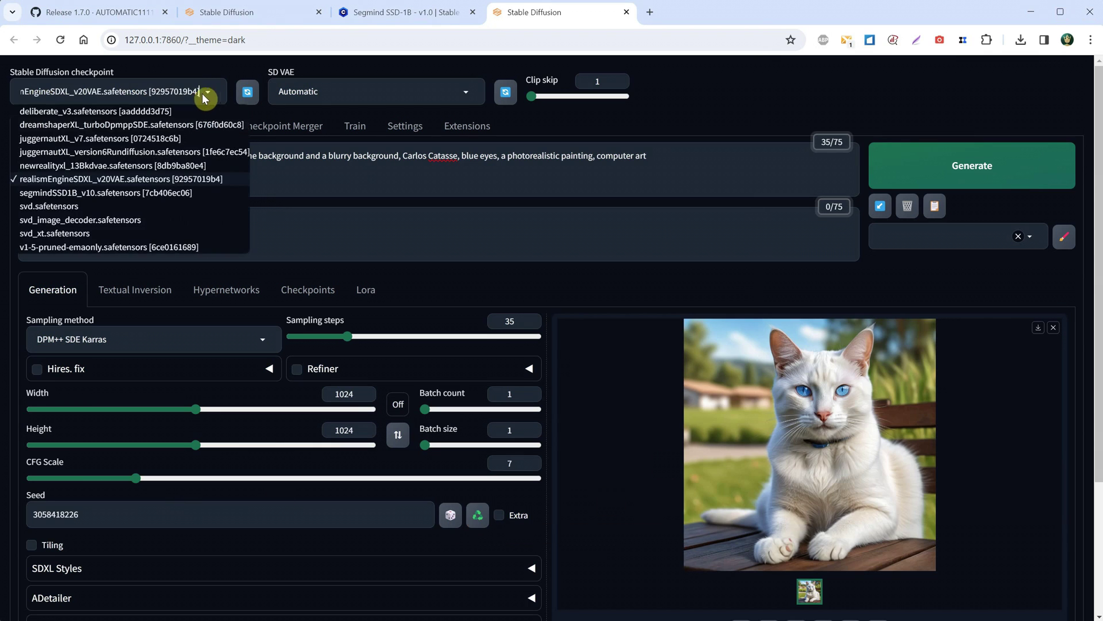
left_click(87, 135)
left_click(948, 180)
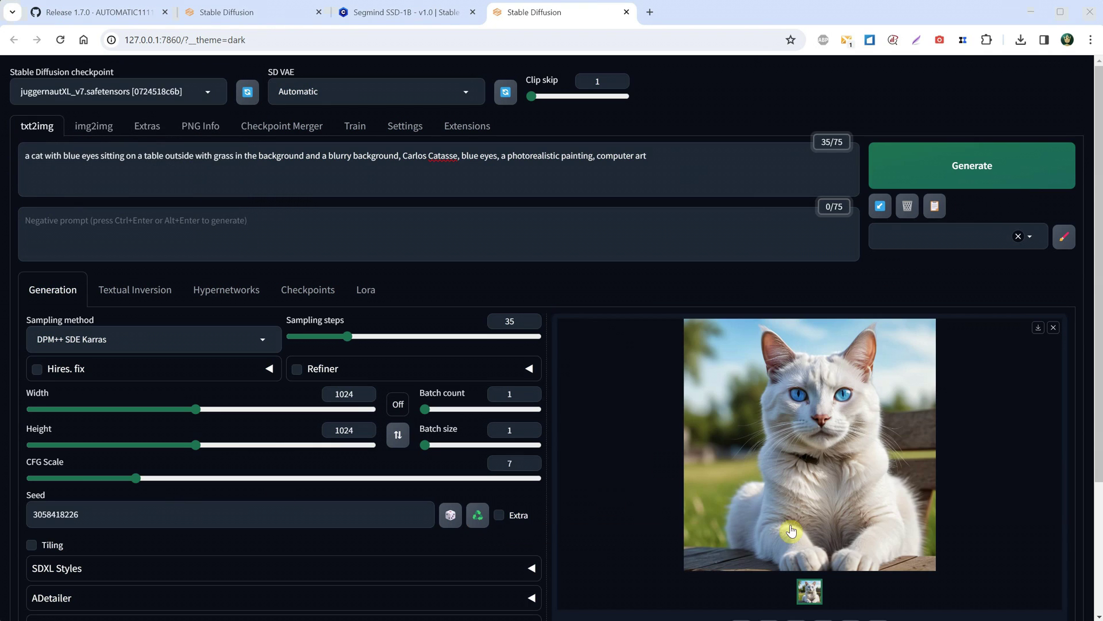
left_click(205, 91)
left_click(87, 192)
left_click(971, 166)
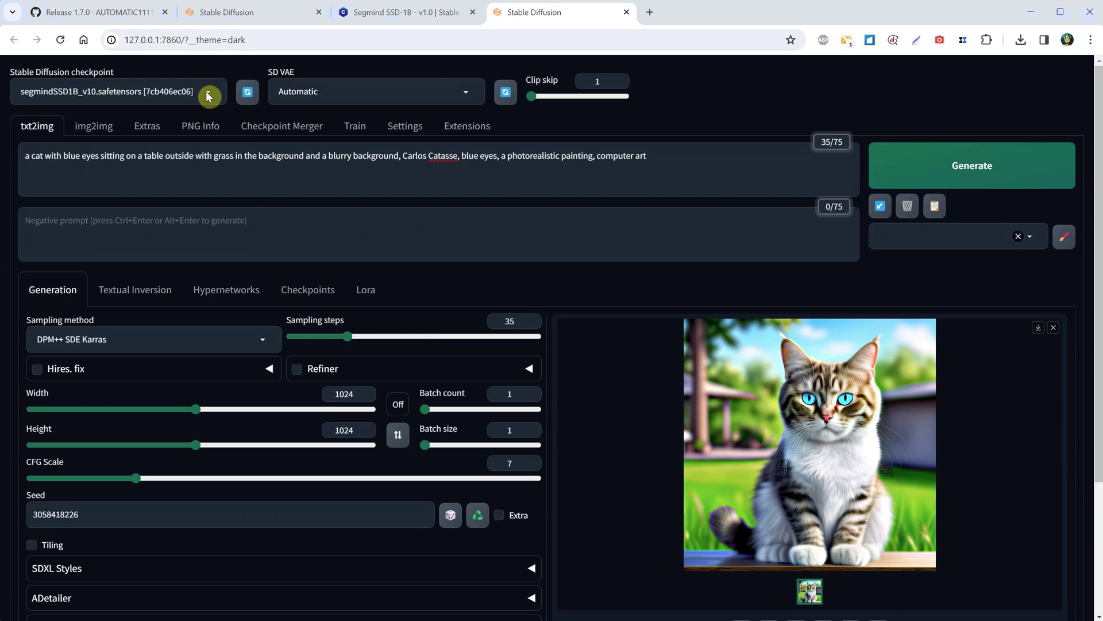
left_click(208, 94)
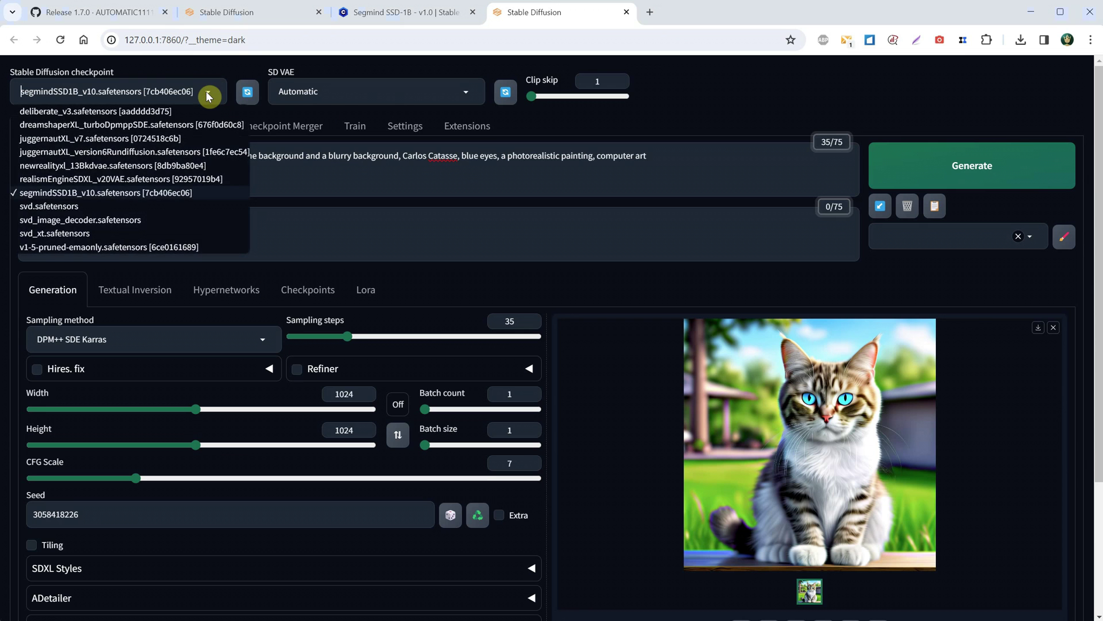
left_click(127, 140)
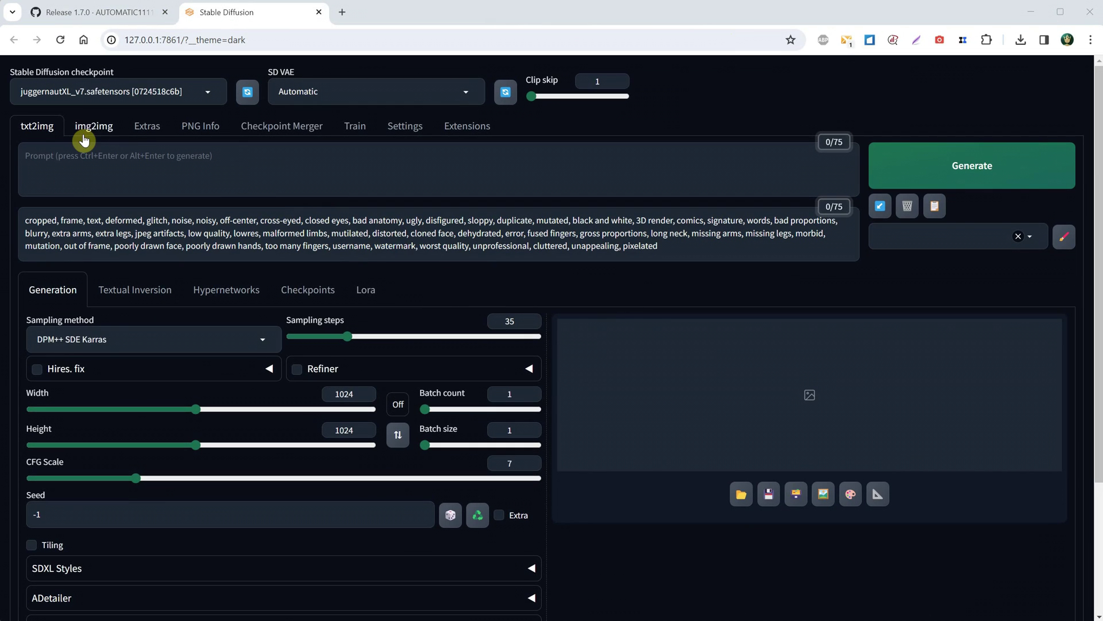
Step through the img2img, Extras, PNG Info and Checkpoint Merger tabs, ending on Train's Create embedding form
left_click(84, 140)
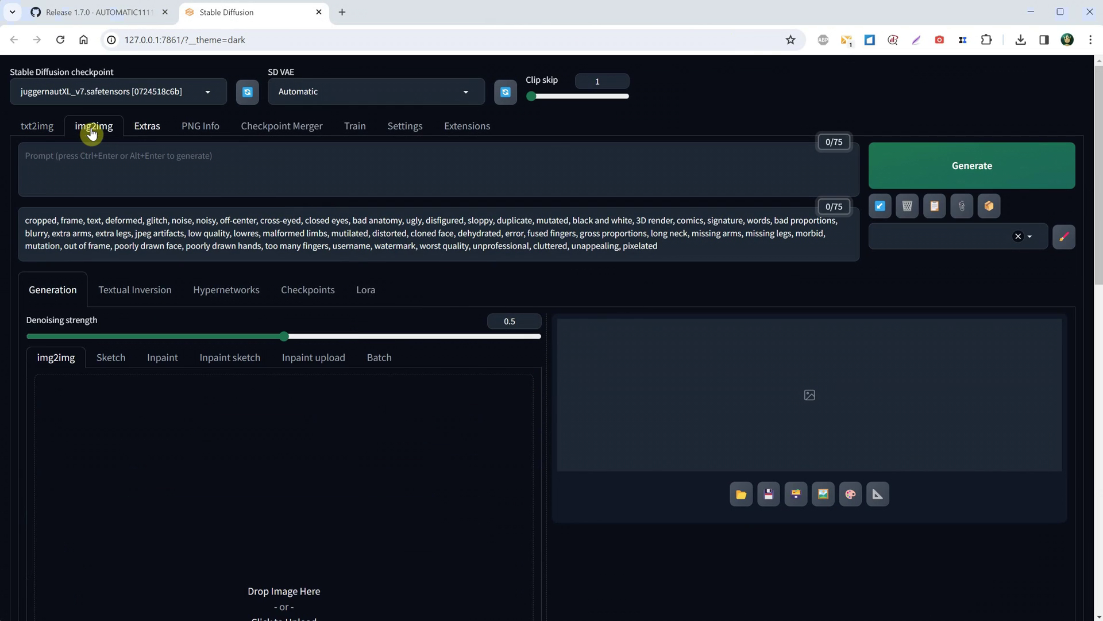
left_click(144, 131)
left_click(195, 136)
left_click(270, 131)
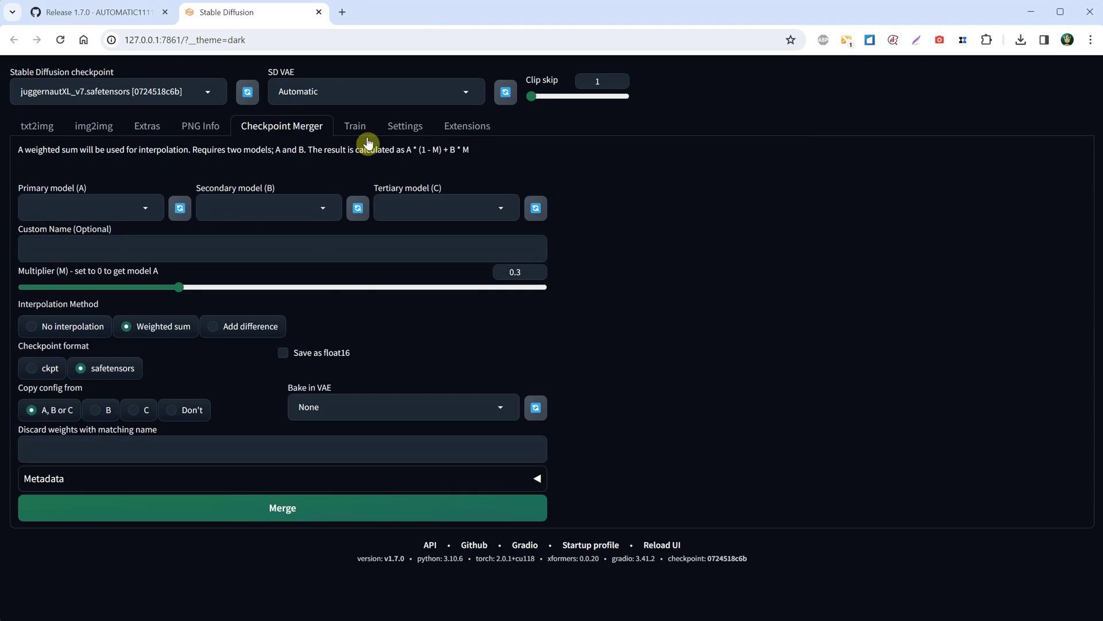
left_click(358, 131)
left_click(293, 131)
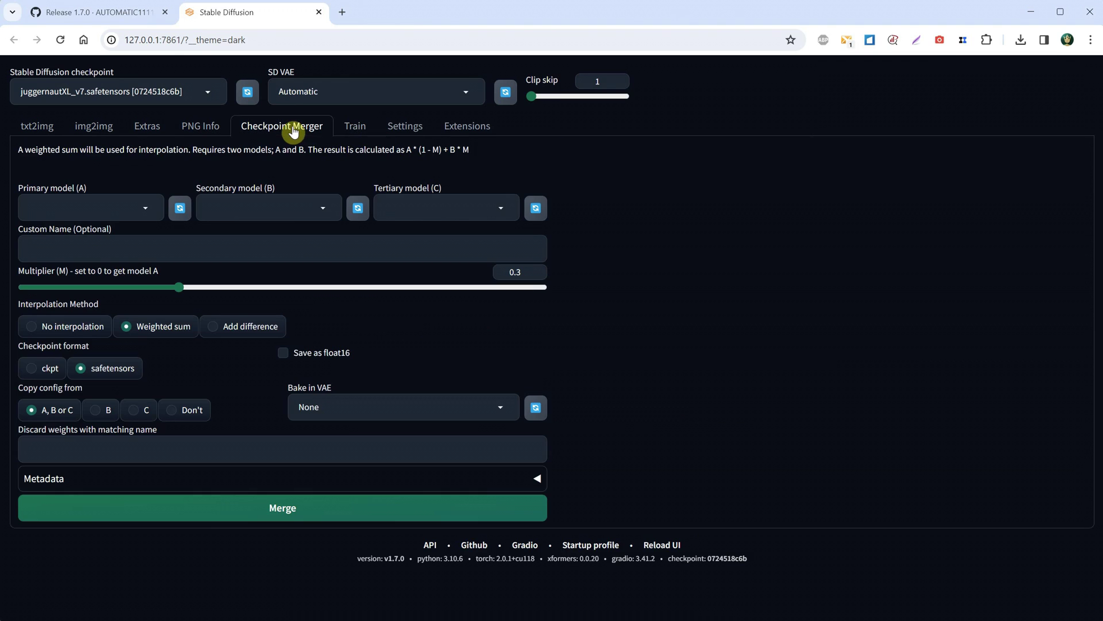
left_click(344, 136)
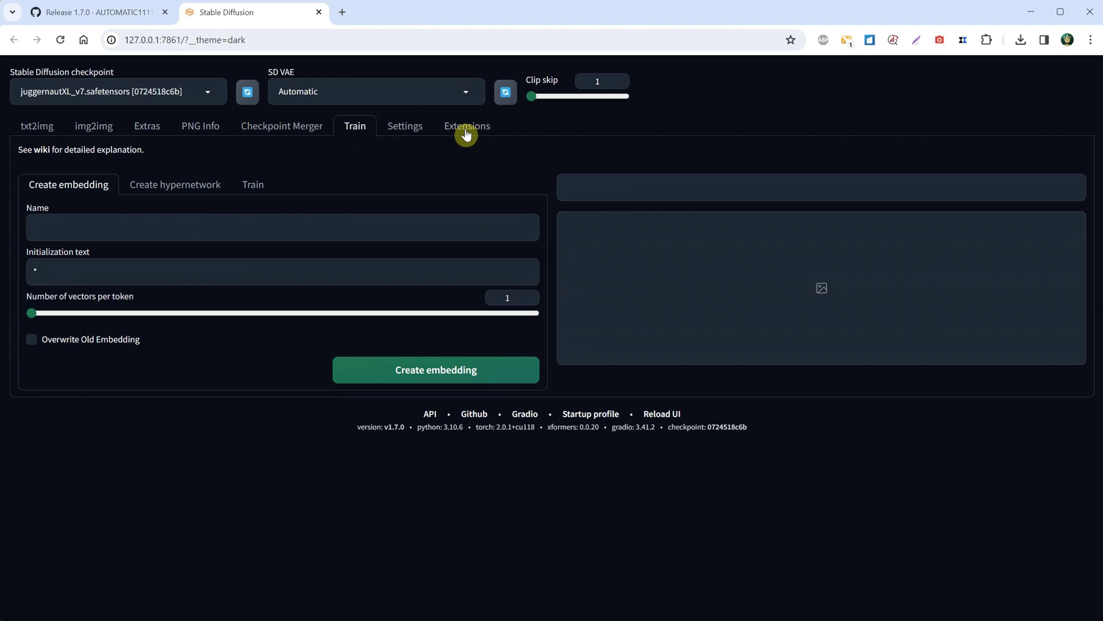
Open the User interface section of the web UI settings
left_click(392, 132)
scroll(74, 377, "down", 3)
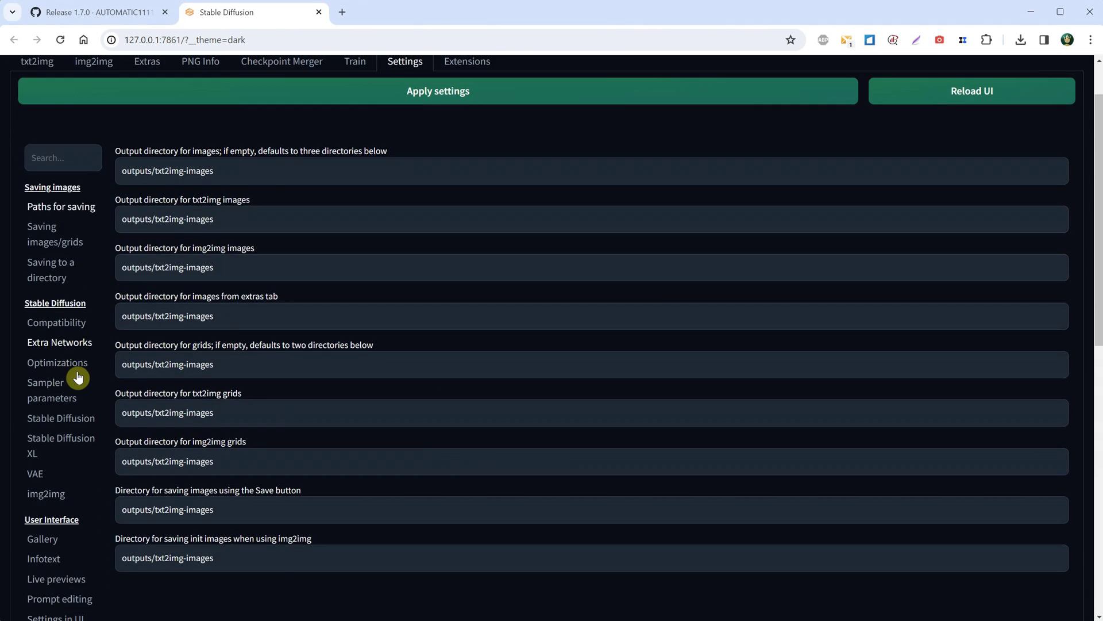
scroll(74, 377, "down", 1)
left_click(68, 465)
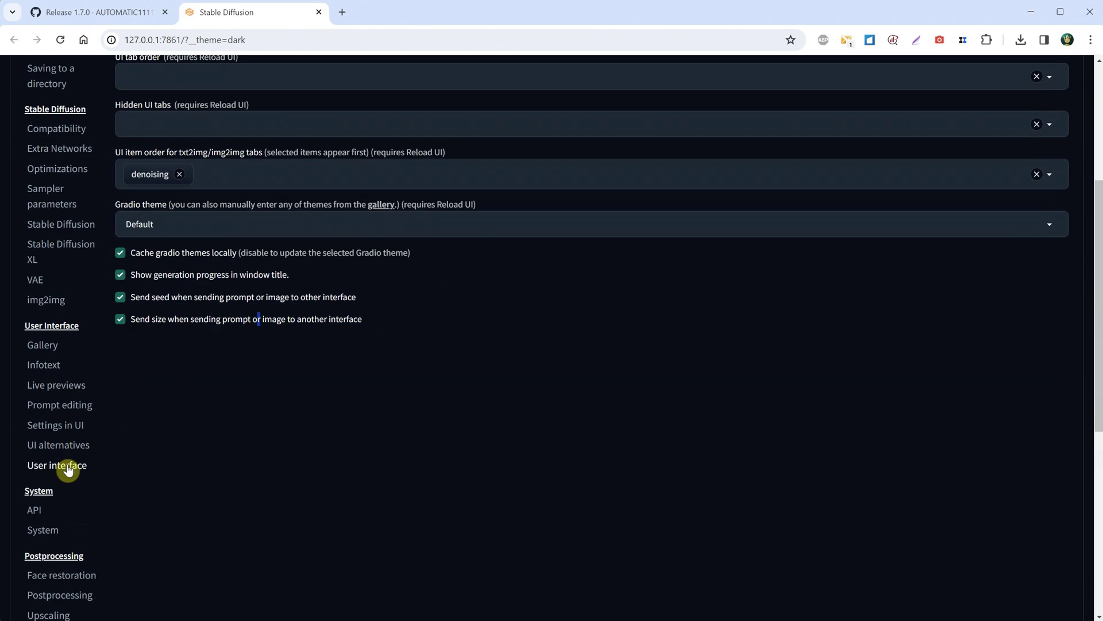
scroll(144, 402, "up", 5)
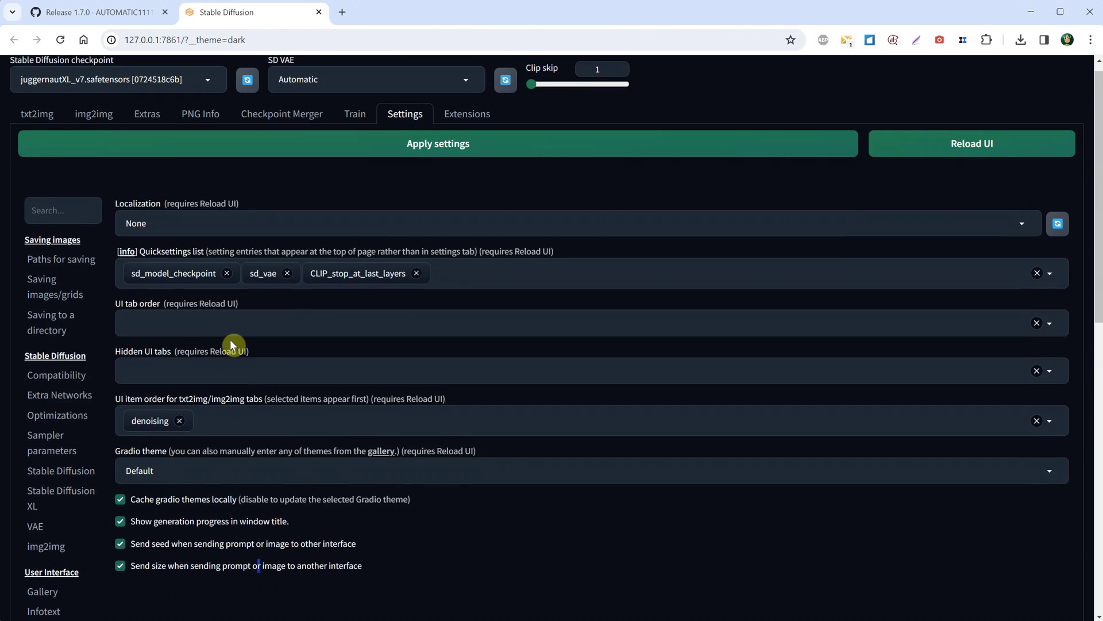
scroll(213, 270, "down", 1)
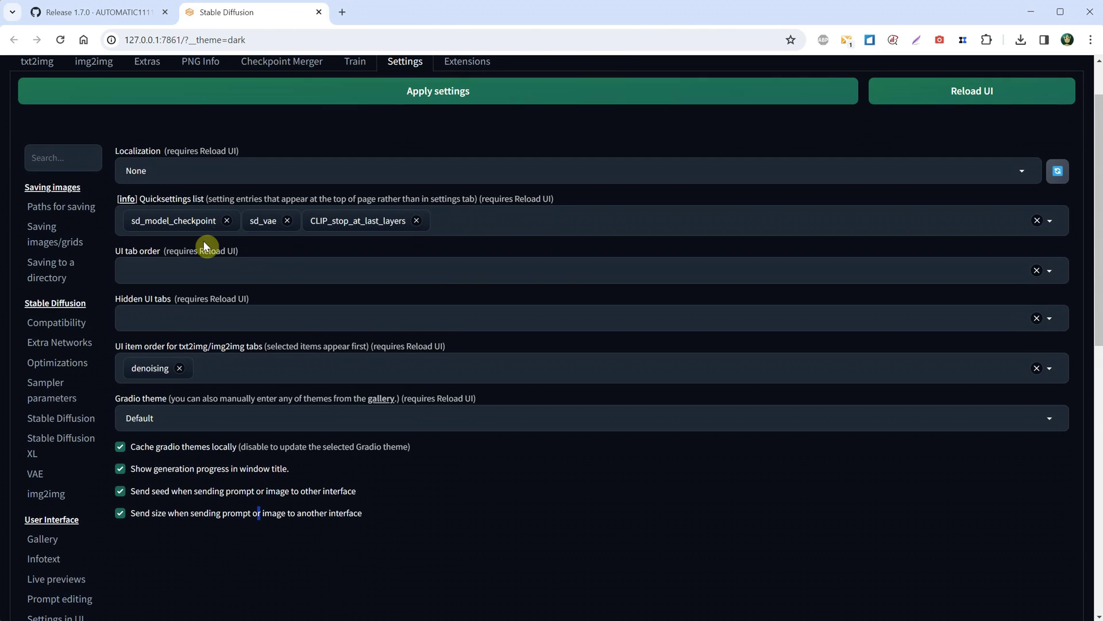
Check the quicksettings and tab-order lists, and stop sending image size to other interfaces
left_click(482, 214)
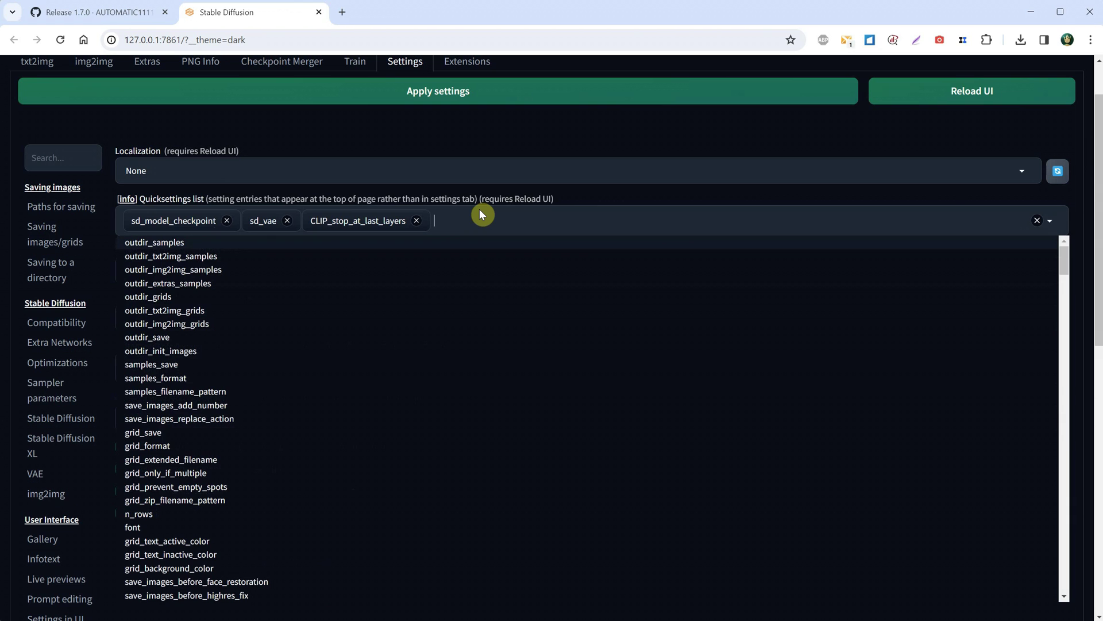
left_click(588, 195)
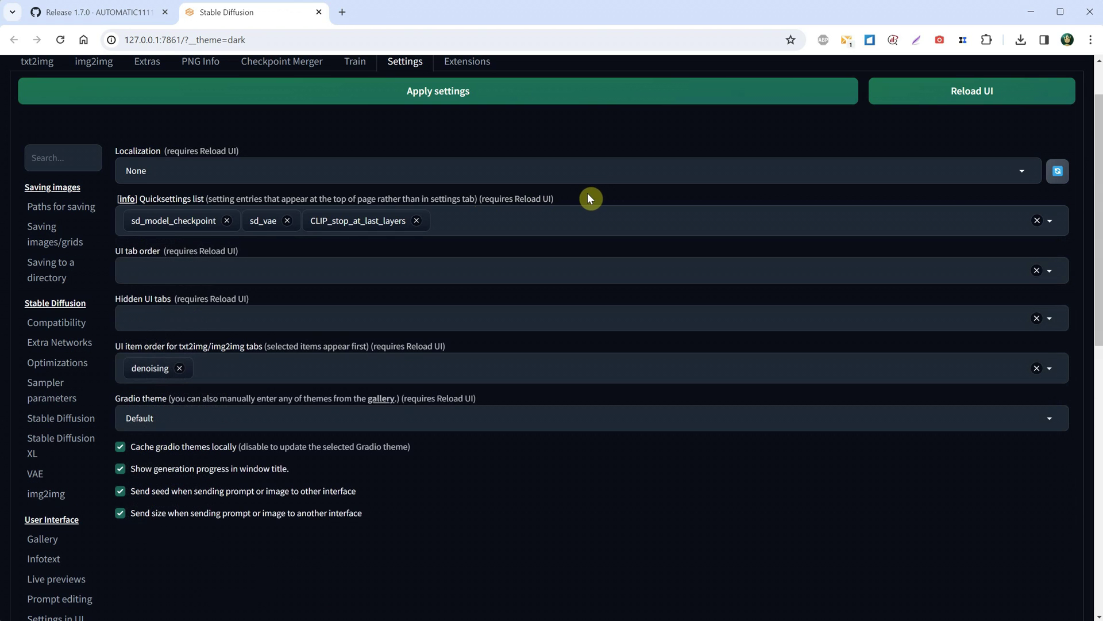
left_click(212, 269)
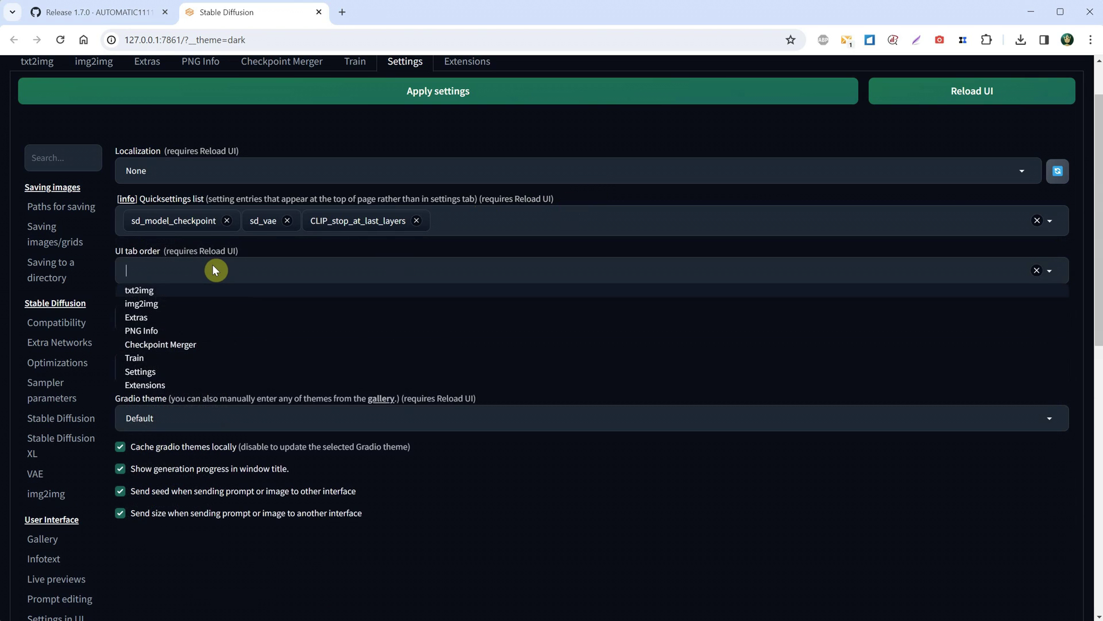
left_click(526, 513)
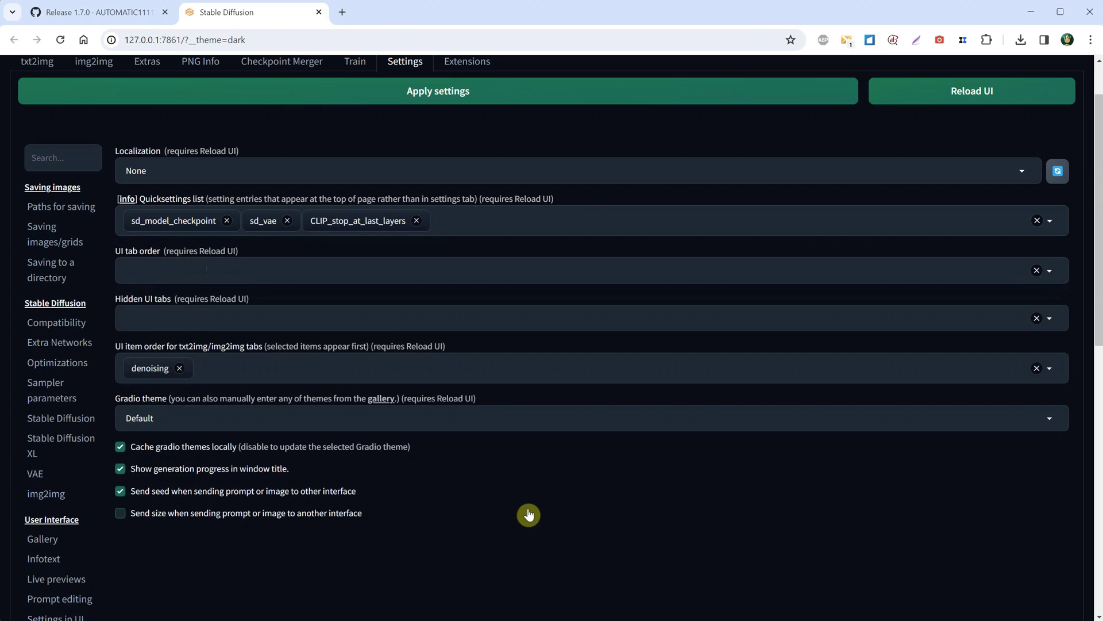
Hide the Checkpoint Merger and Train tabs and apply the settings
left_click(198, 311)
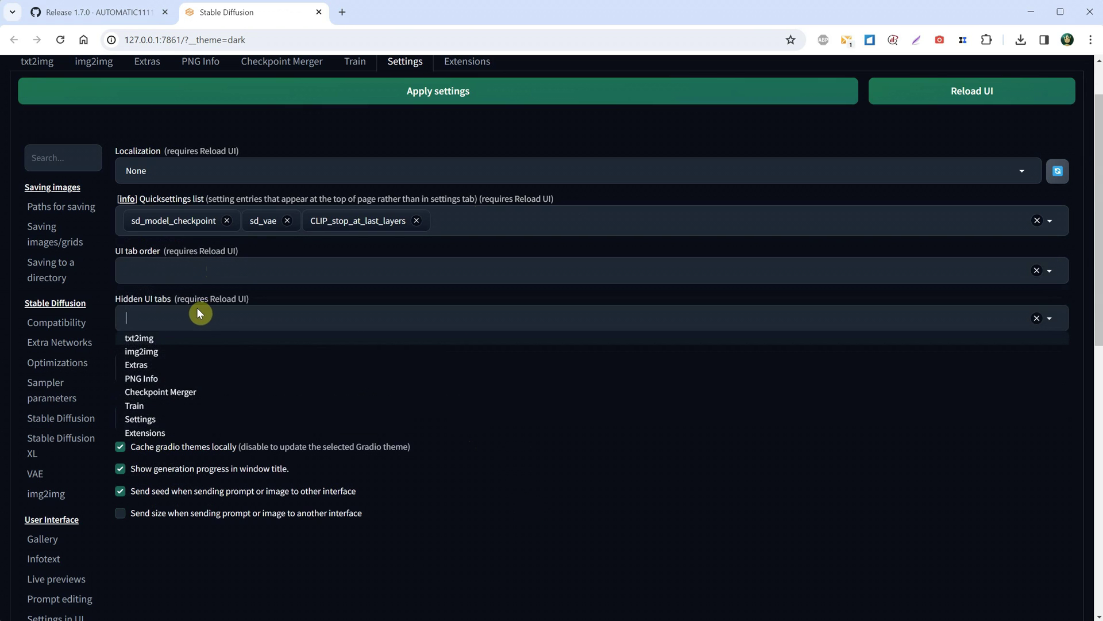
left_click(172, 394)
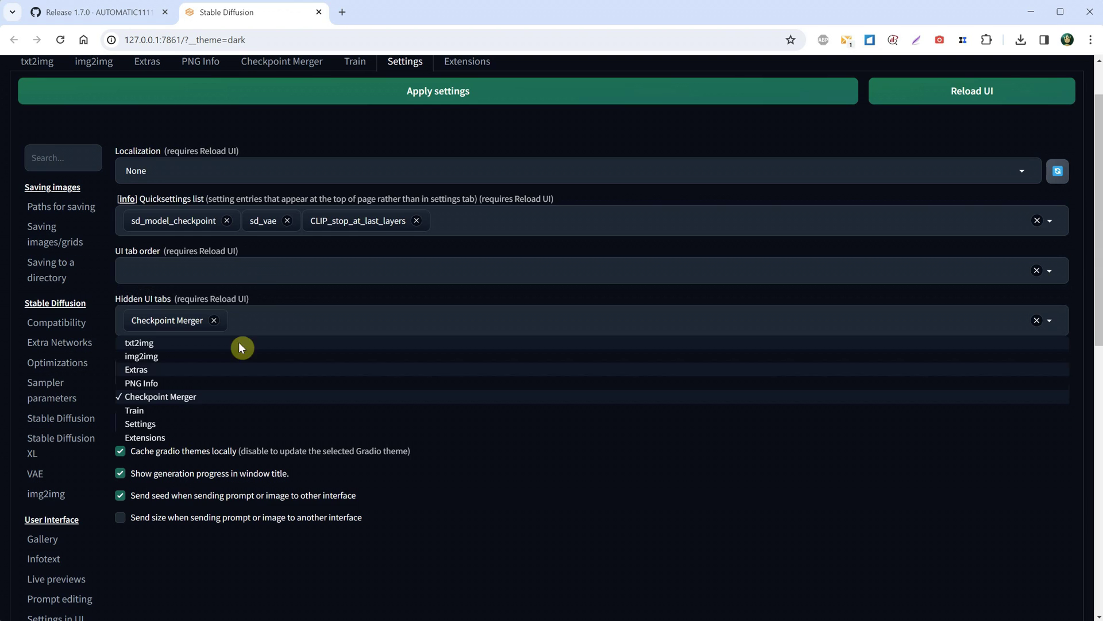
left_click(175, 413)
left_click(496, 541)
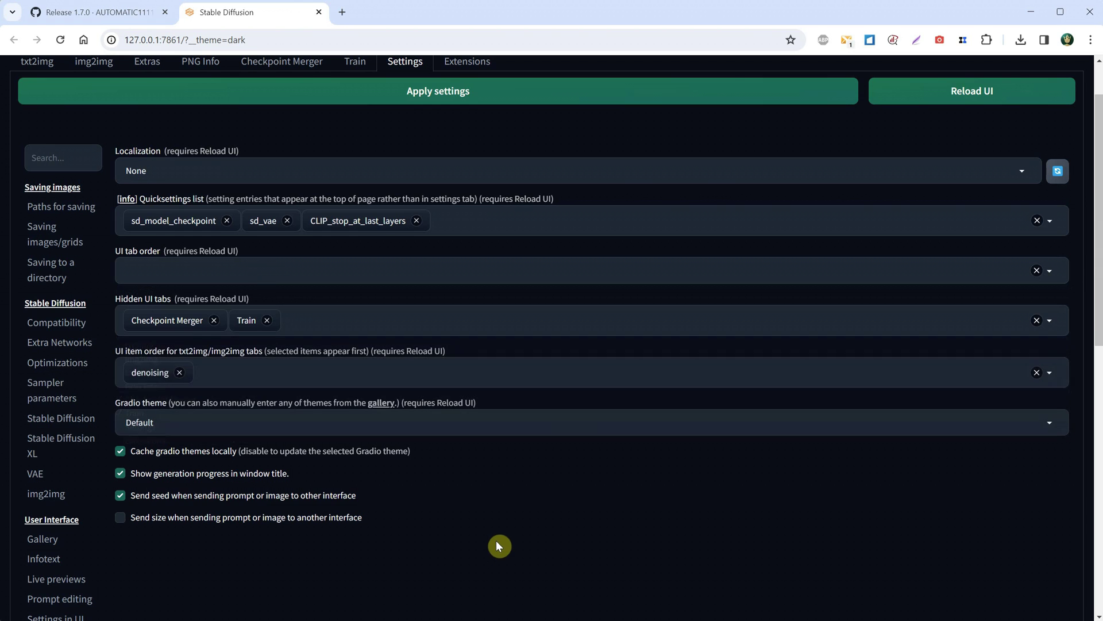
left_click(627, 93)
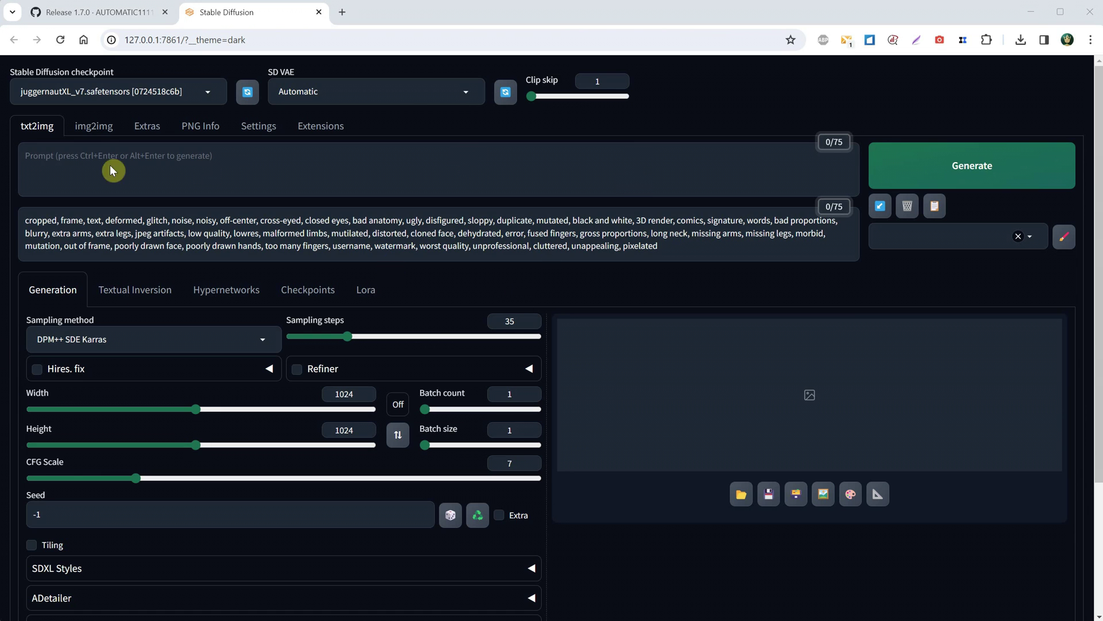
Glance at Extensions, then try searching settings for 'tilingsave' and 'color' before clearing the search
left_click(325, 132)
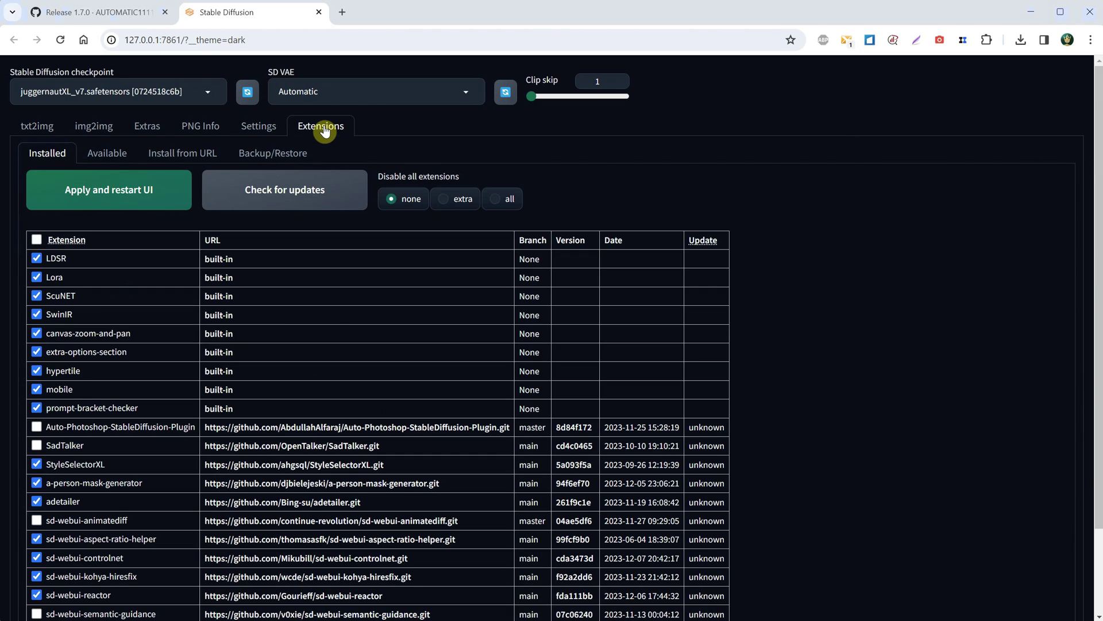
left_click(267, 134)
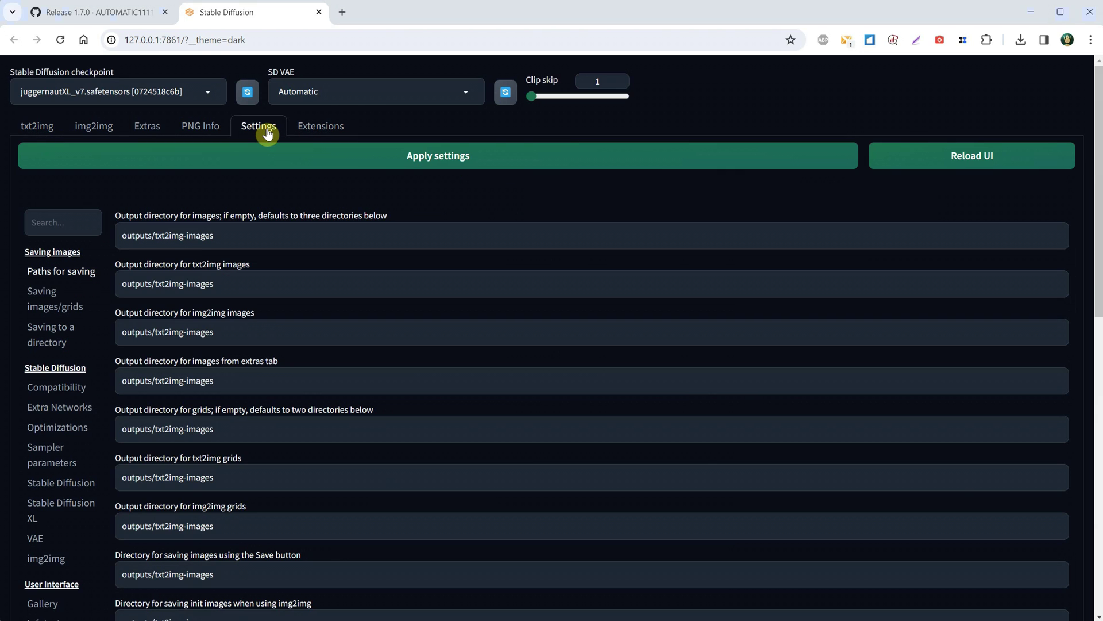
left_click(59, 215)
type("ti")
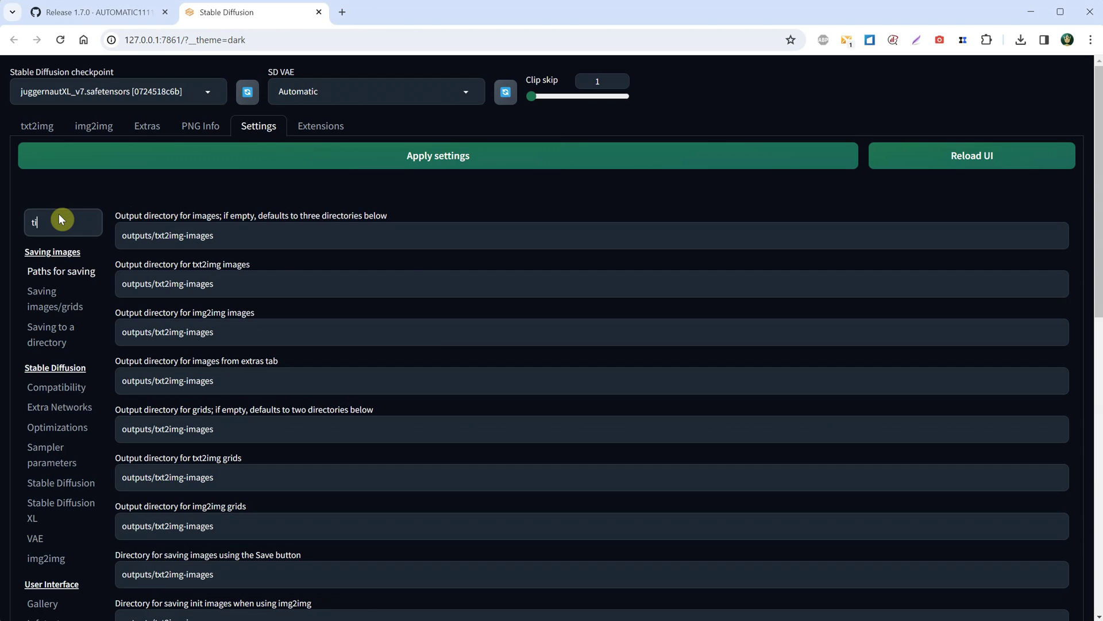
type("ling")
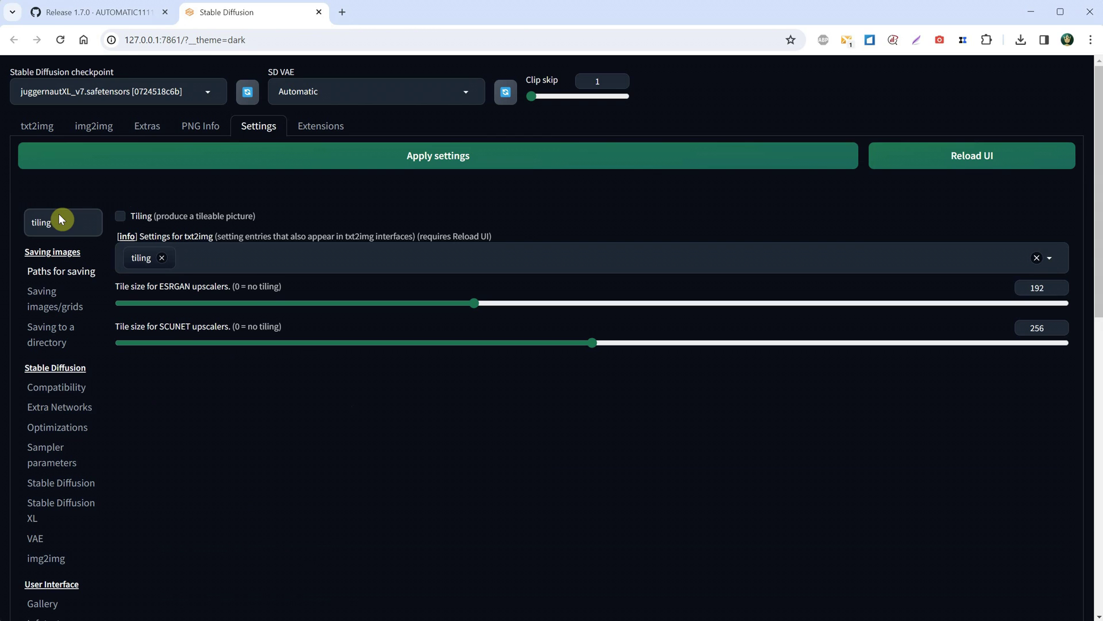
type("save")
double_click(46, 222)
type("color")
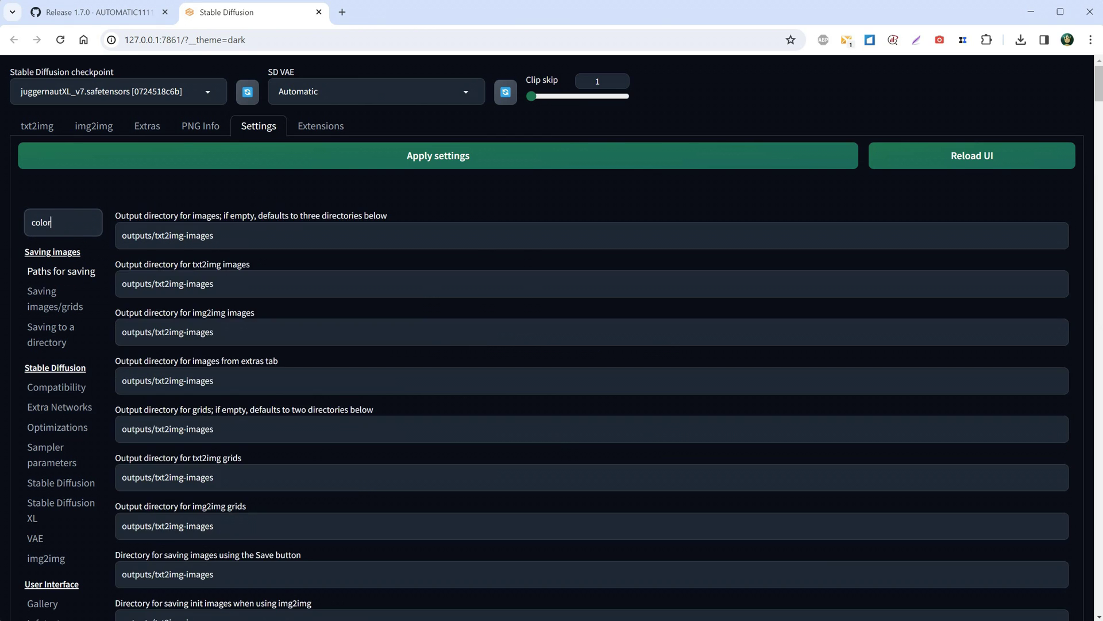
double_click(43, 223)
key("BackSpace")
Review the Paths for saving output directories, all set to outputs/txt2img-images
left_click(55, 279)
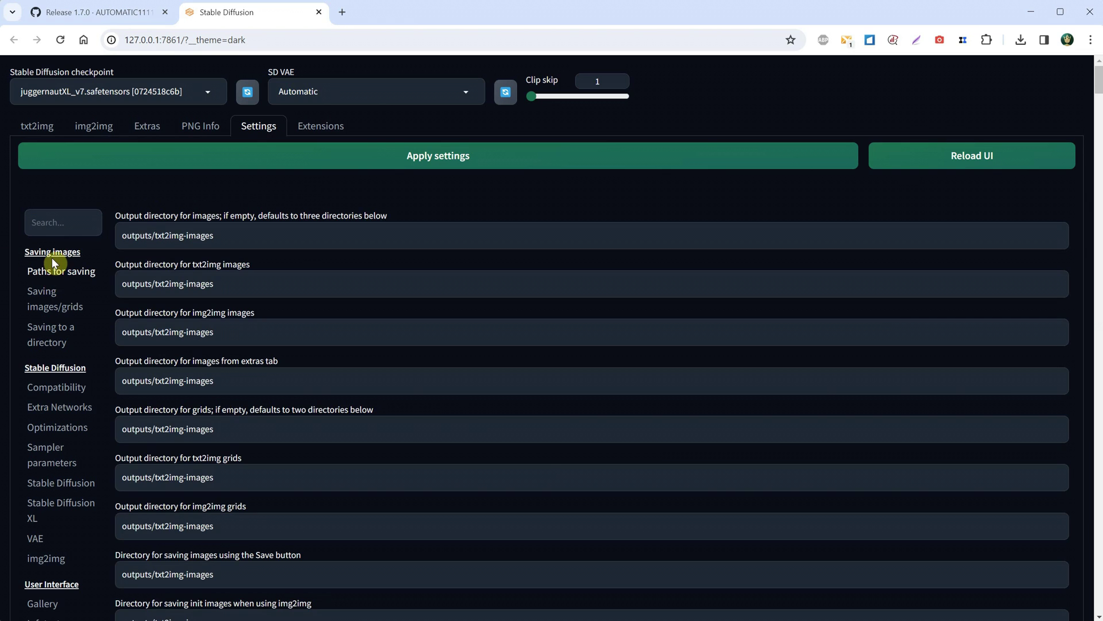
left_click(302, 232)
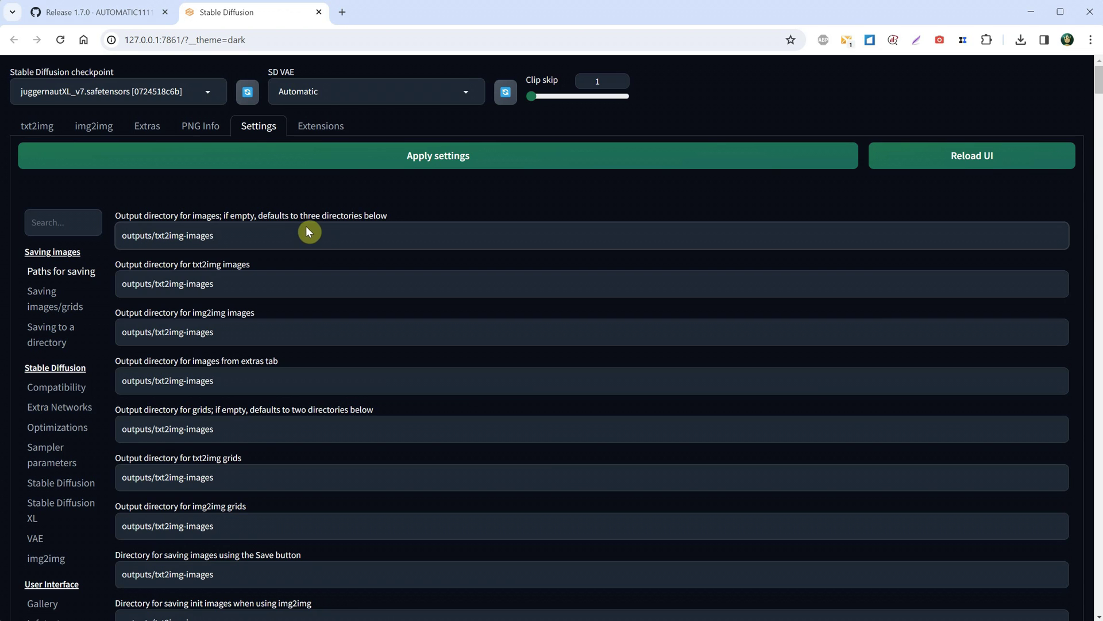
left_click(277, 286)
left_click(265, 326)
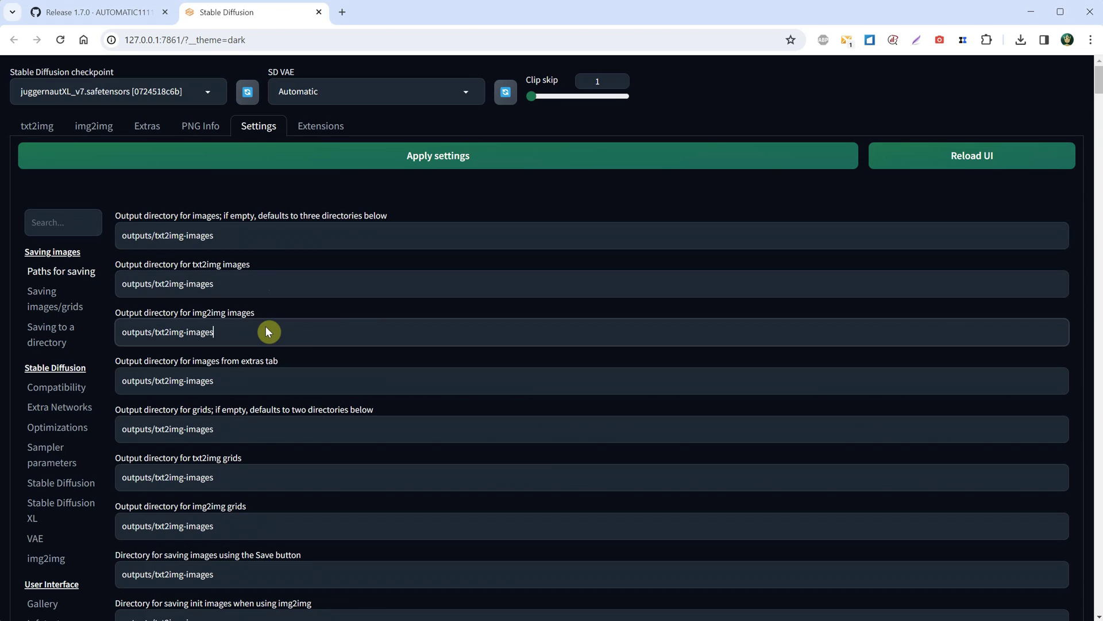
scroll(302, 334, "down", 3)
scroll(309, 344, "down", 5)
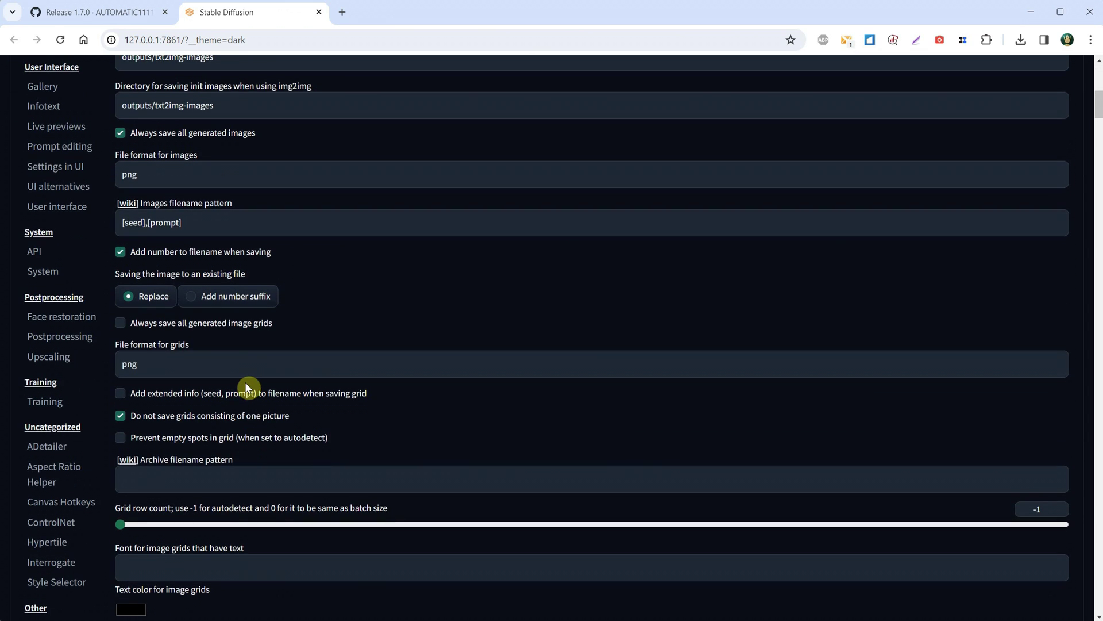
scroll(245, 381, "up", 8)
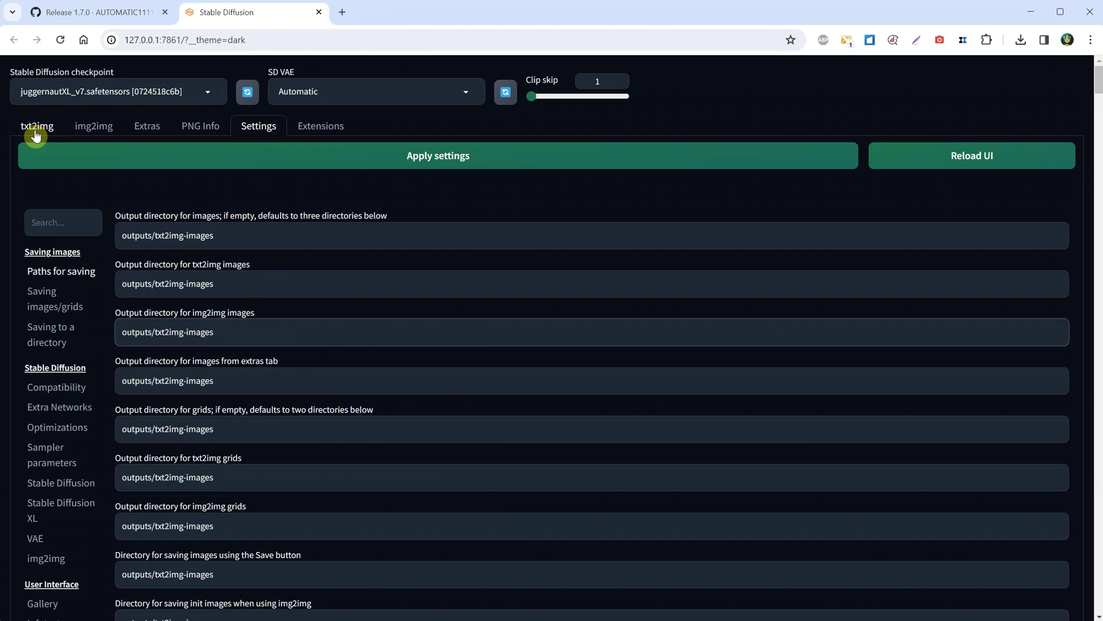
Generate a tabby cat portrait in txt2img from the prompt 'portrait of a cute cat'
left_click(37, 126)
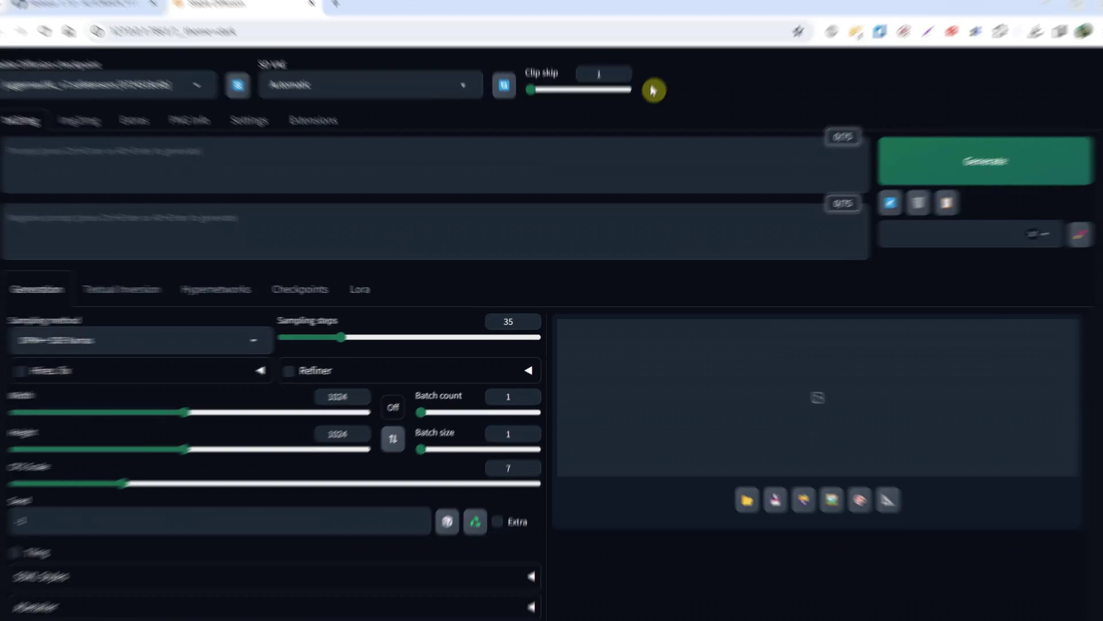
left_click(315, 160)
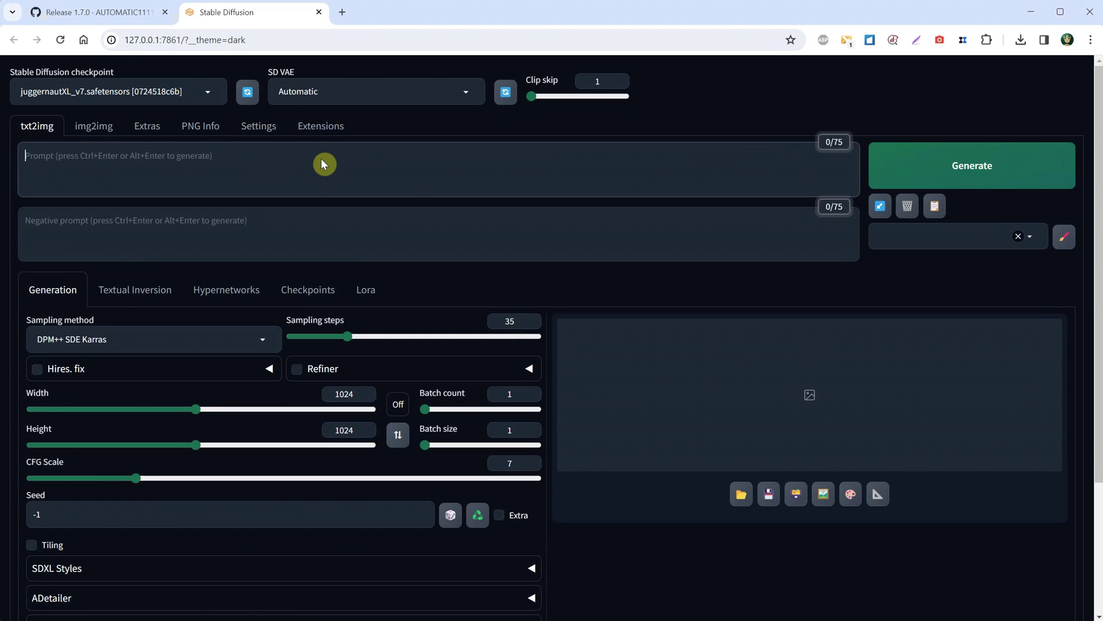
type("portrait of a cute cat")
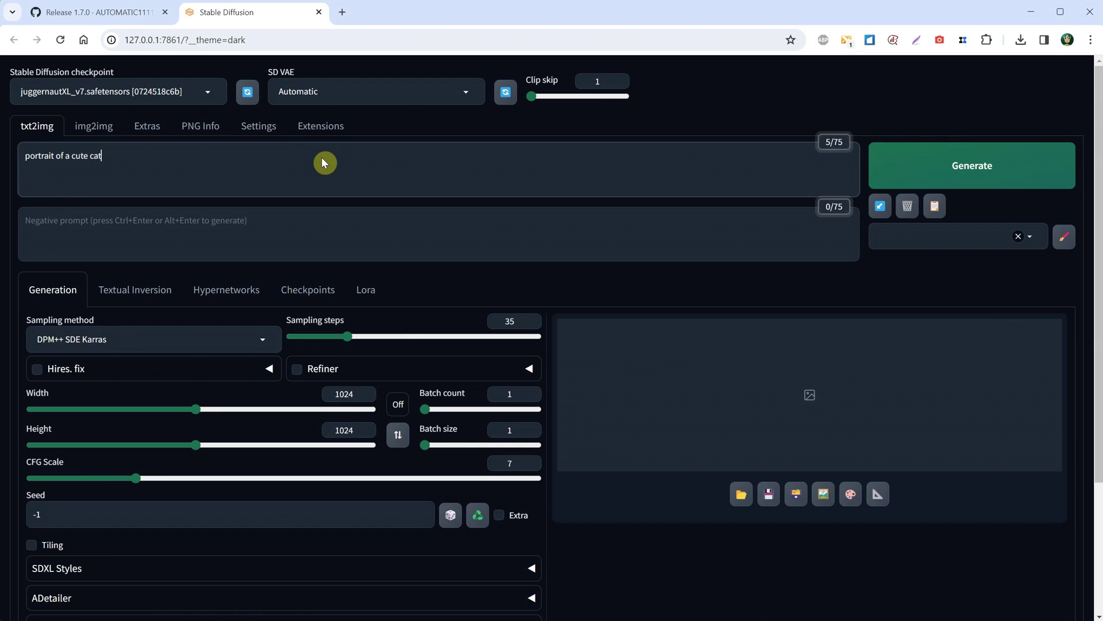
left_click(902, 163)
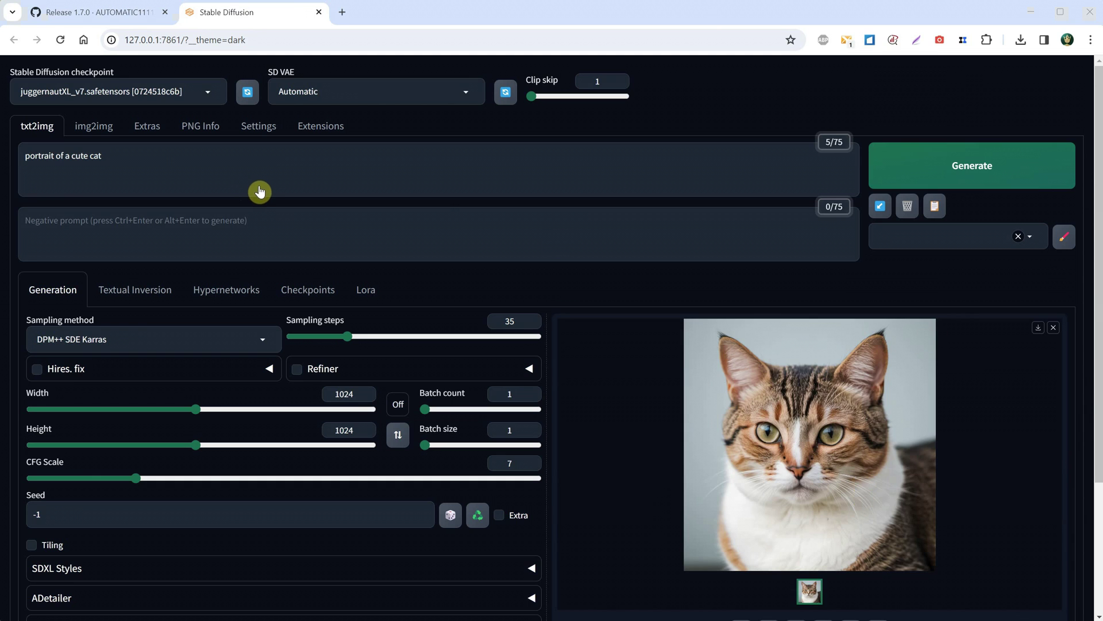
scroll(432, 219, "down", 3)
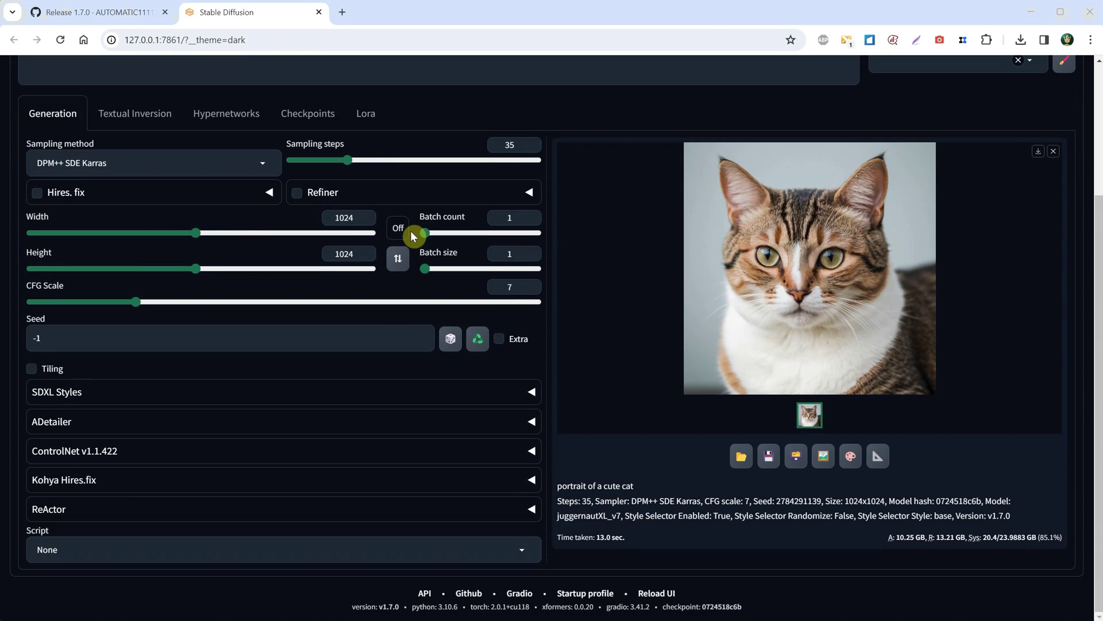
Choose the X/Y/Z plot script with the X type set to Prompt S/R
left_click(132, 549)
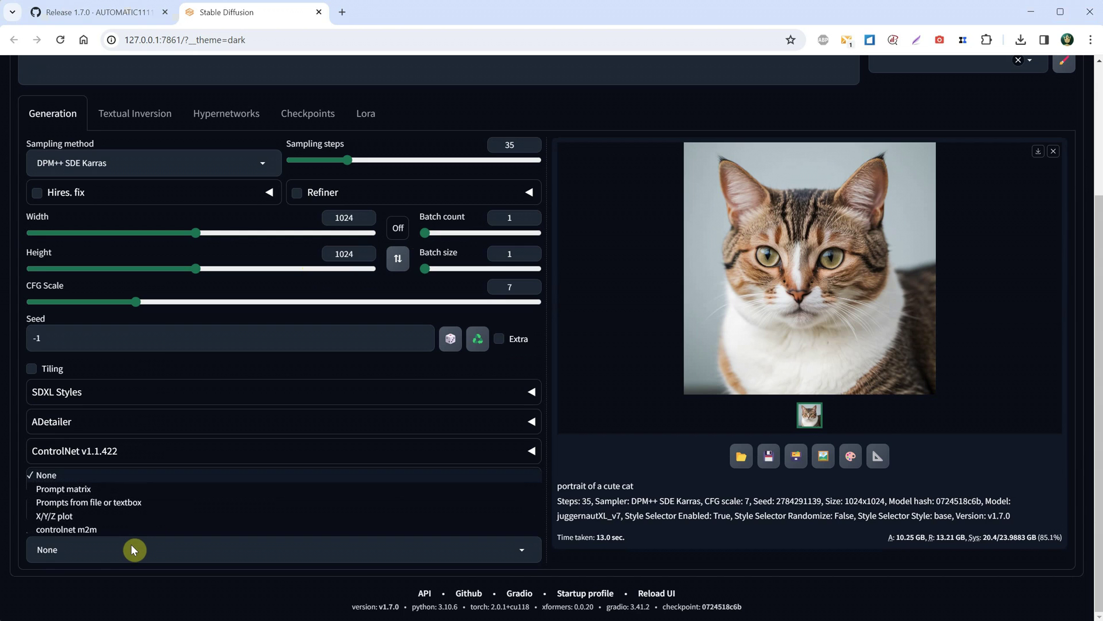
left_click(89, 521)
scroll(276, 373, "down", 1)
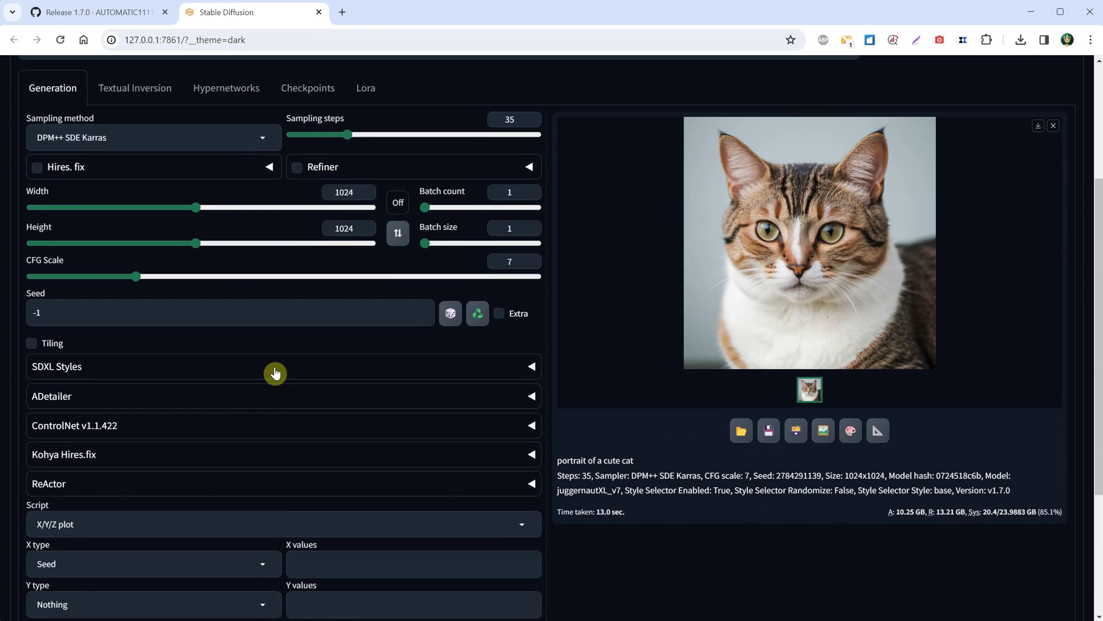
scroll(275, 373, "down", 4)
left_click(176, 353)
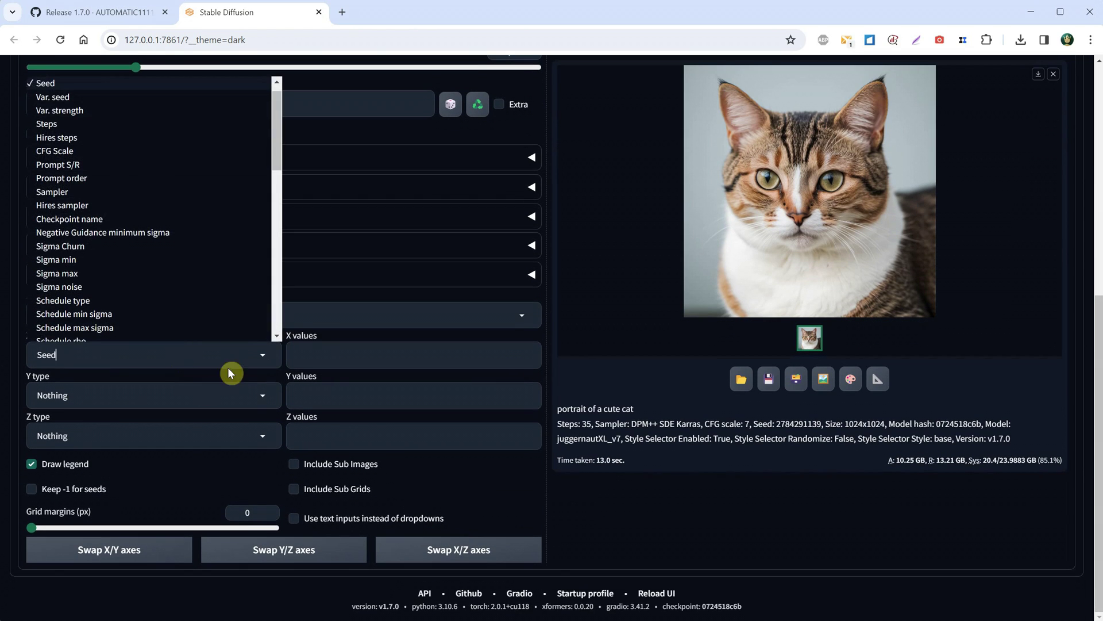
scroll(157, 182, "up", 1)
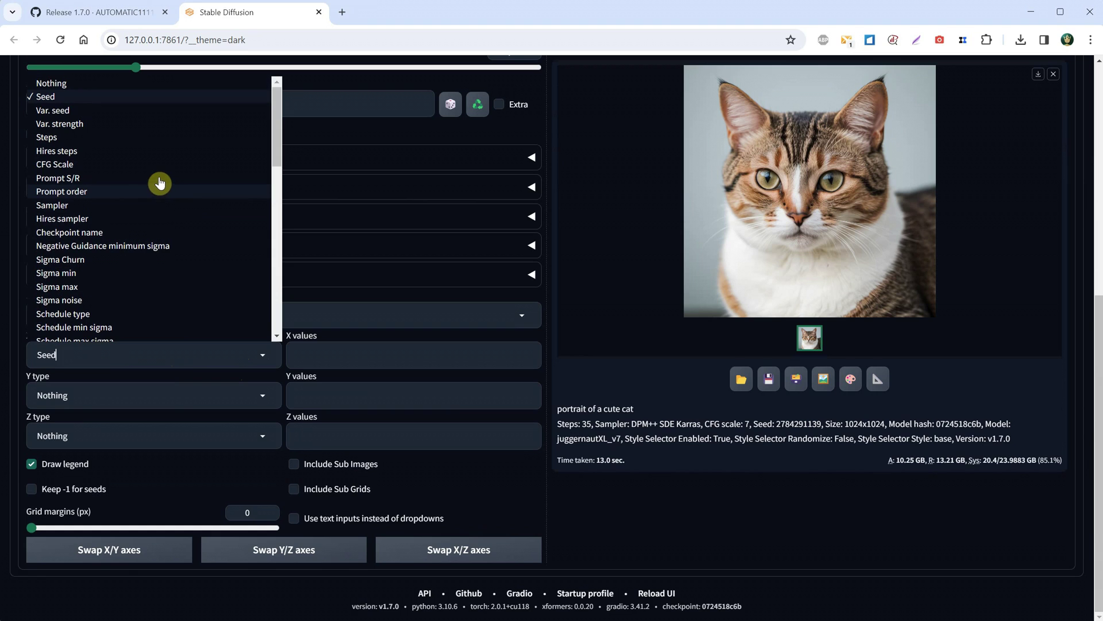
left_click(75, 179)
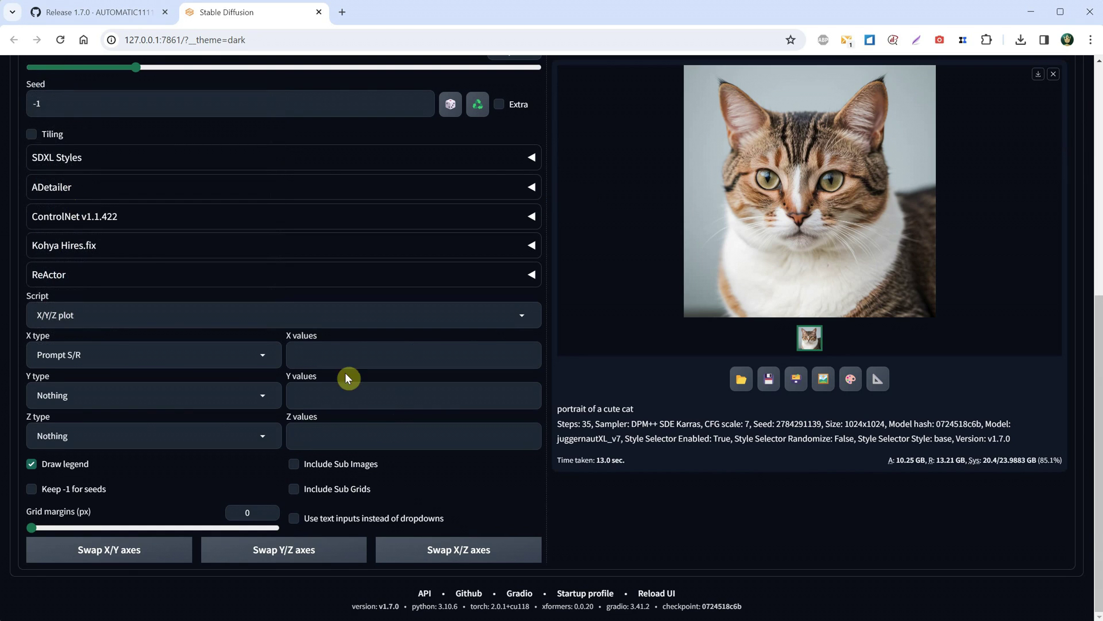
Enter 'cat, dog, lion, fish' as the X axis values
left_click(342, 351)
type("cat")
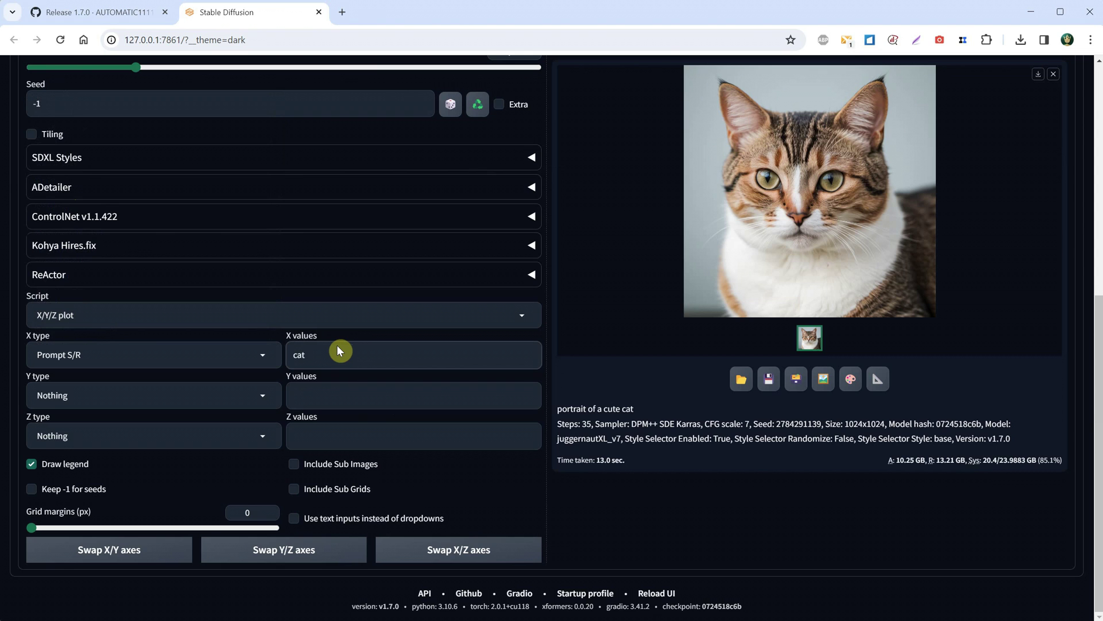
scroll(345, 209, "up", 7)
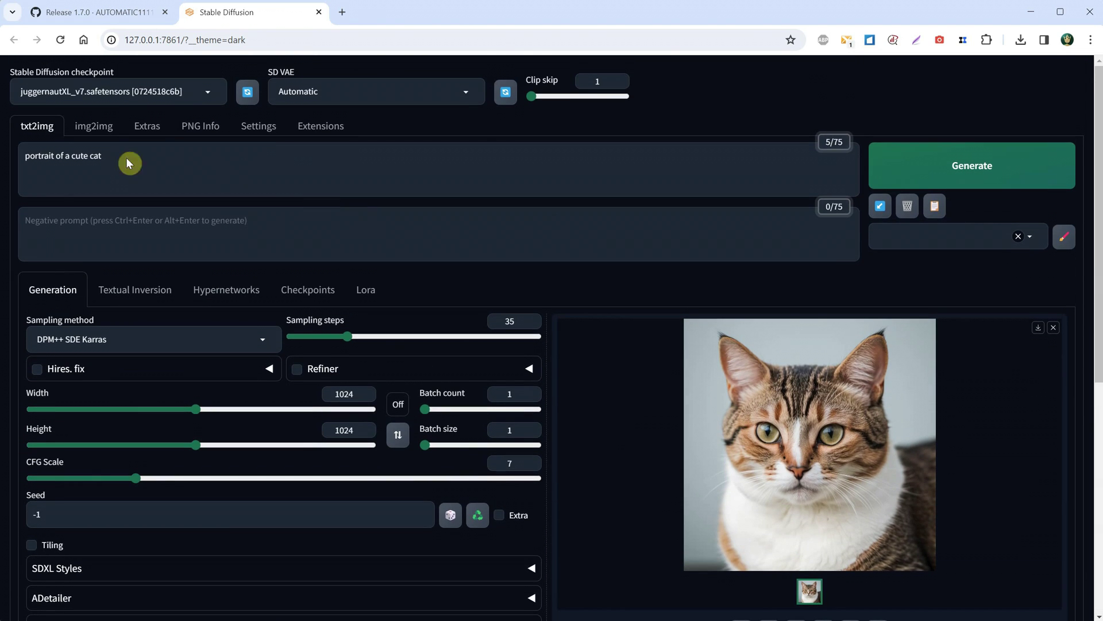
scroll(333, 201, "down", 6)
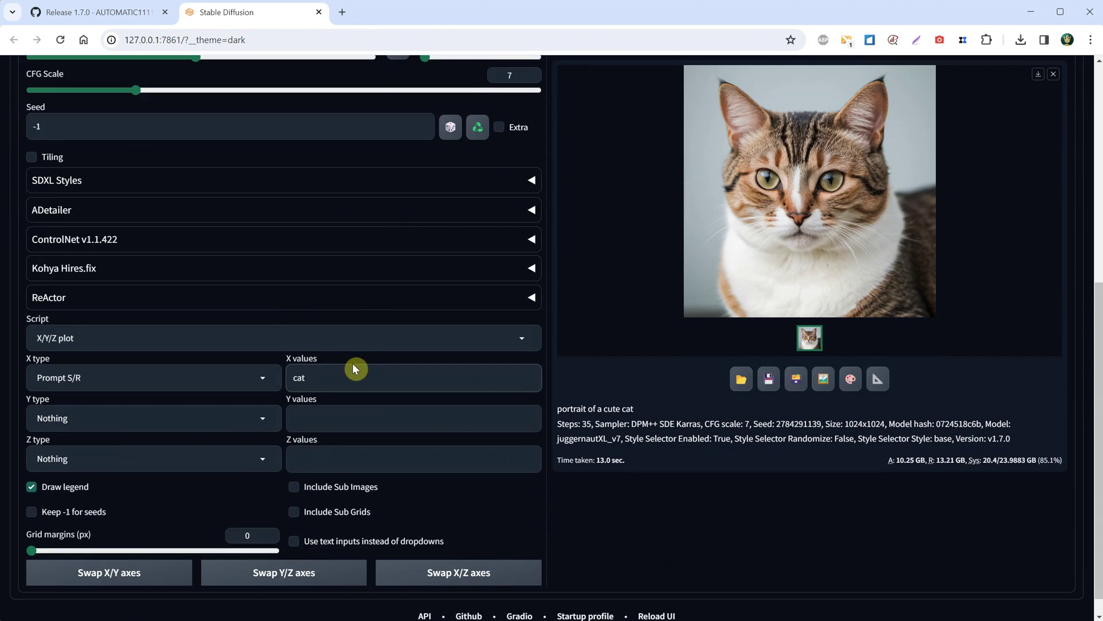
type(", dog, lion, fish")
scroll(447, 359, "down", 1)
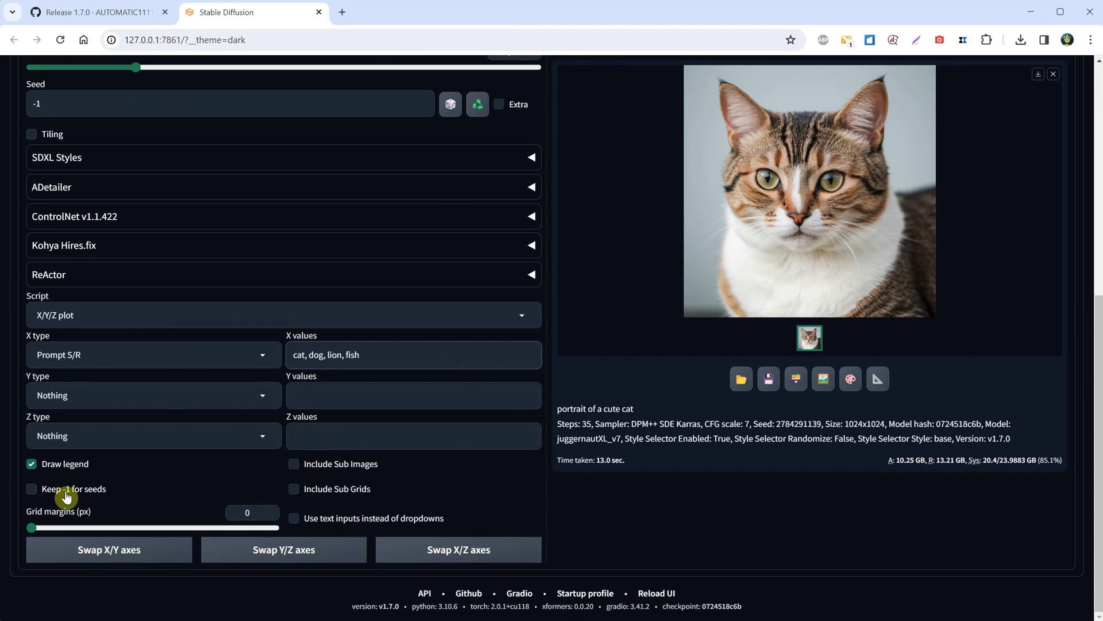
Generate the cat, dog, lion, fish grid and view it full screen
scroll(516, 477, "up", 7)
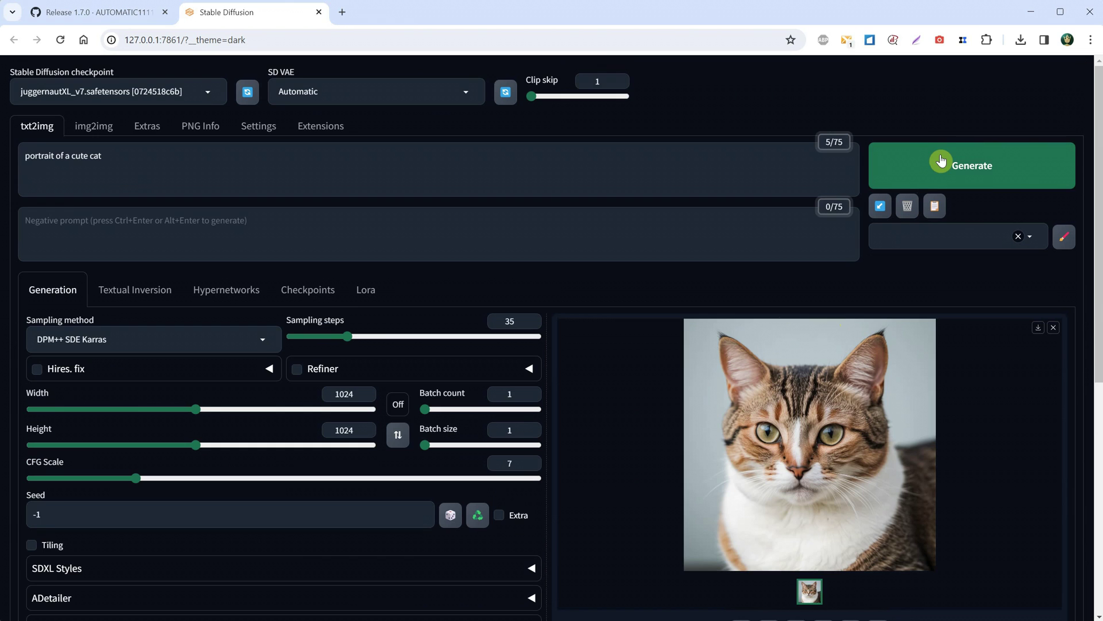
left_click(938, 173)
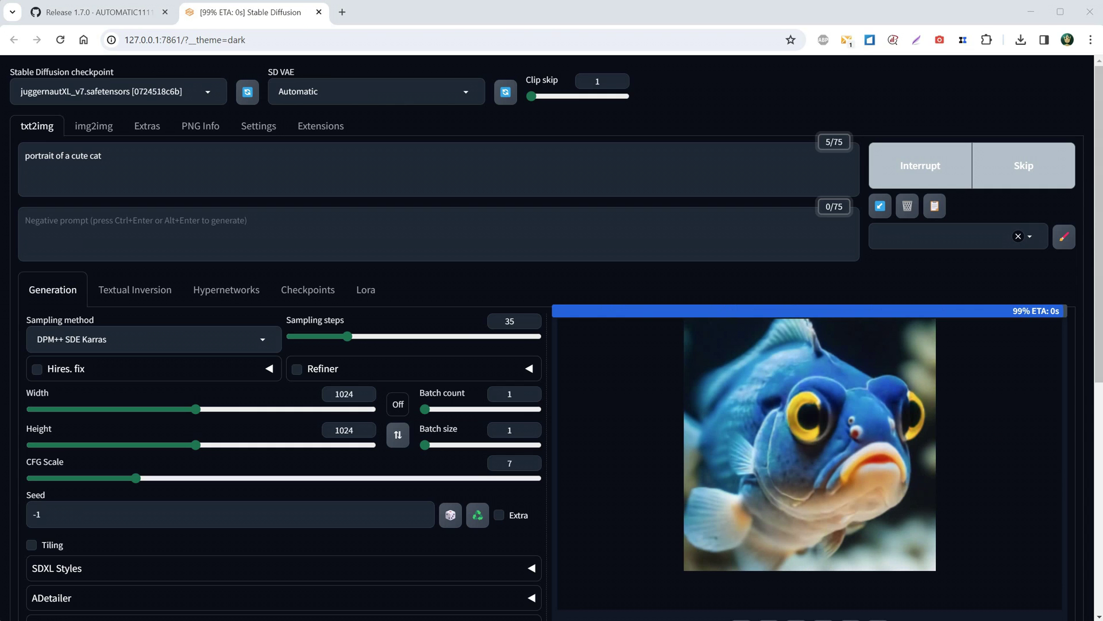
left_click(732, 437)
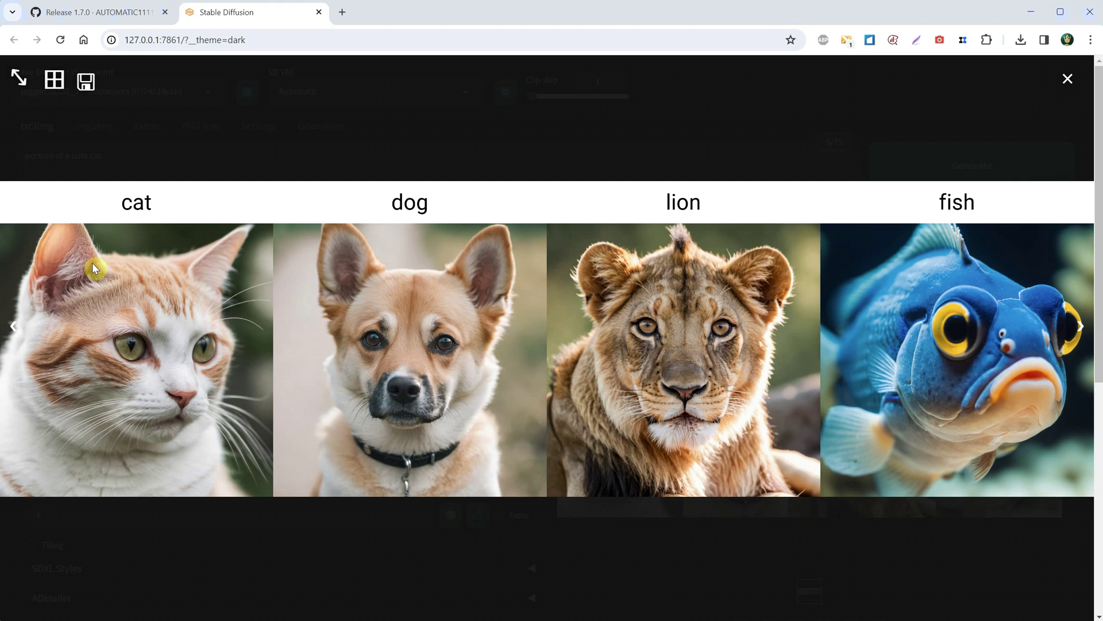
left_click(1067, 80)
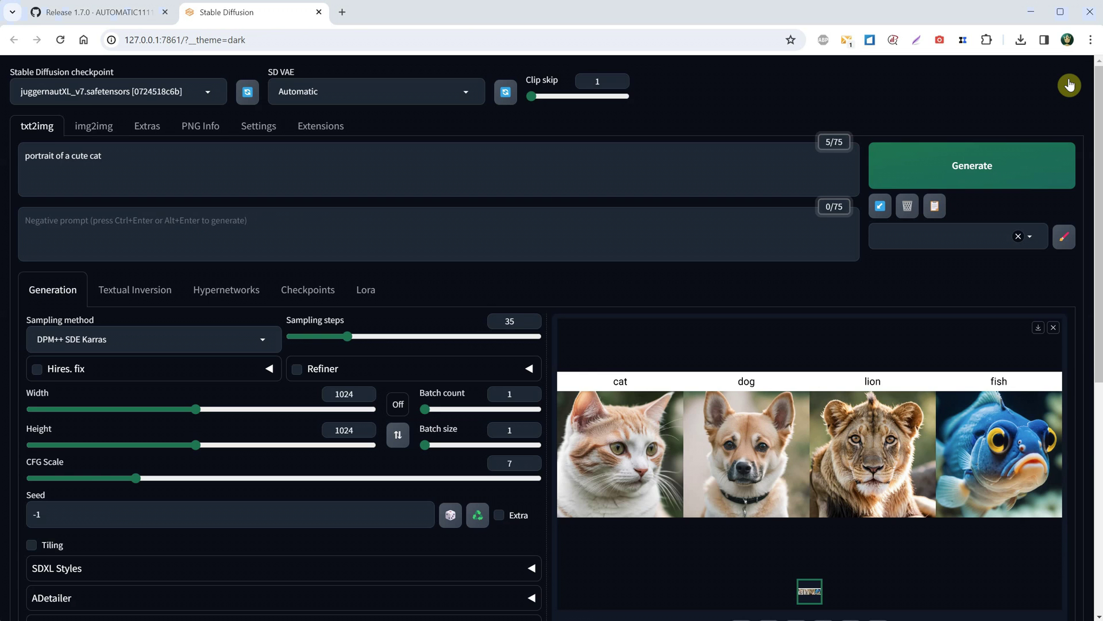
Open the output folder and step through the saved cat-to-fish images
scroll(872, 355, "down", 3)
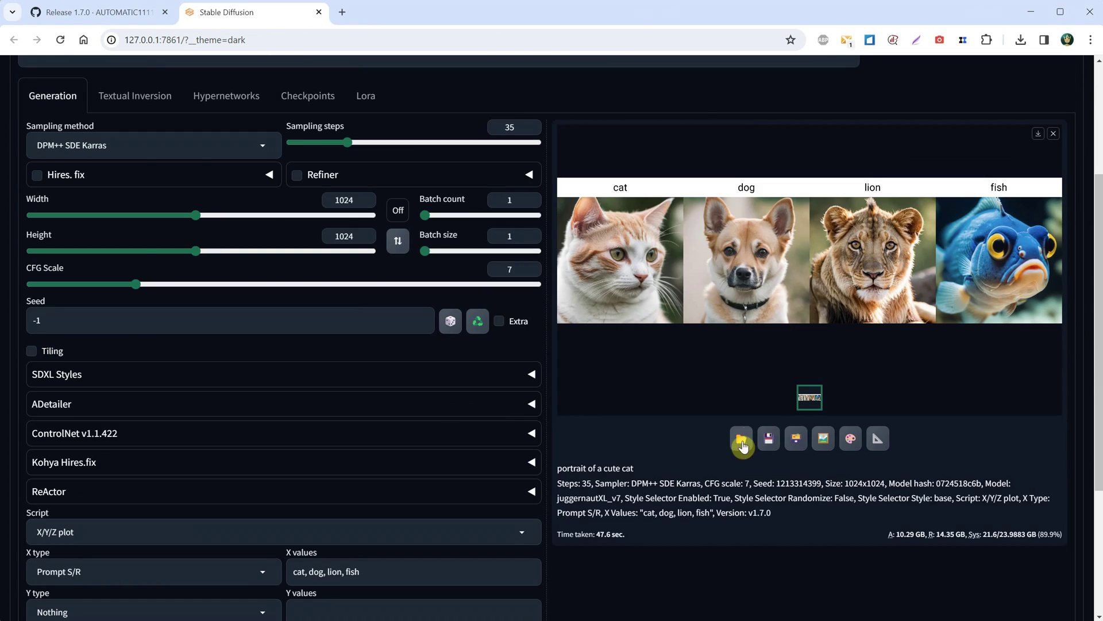
left_click(742, 445)
left_click(511, 239)
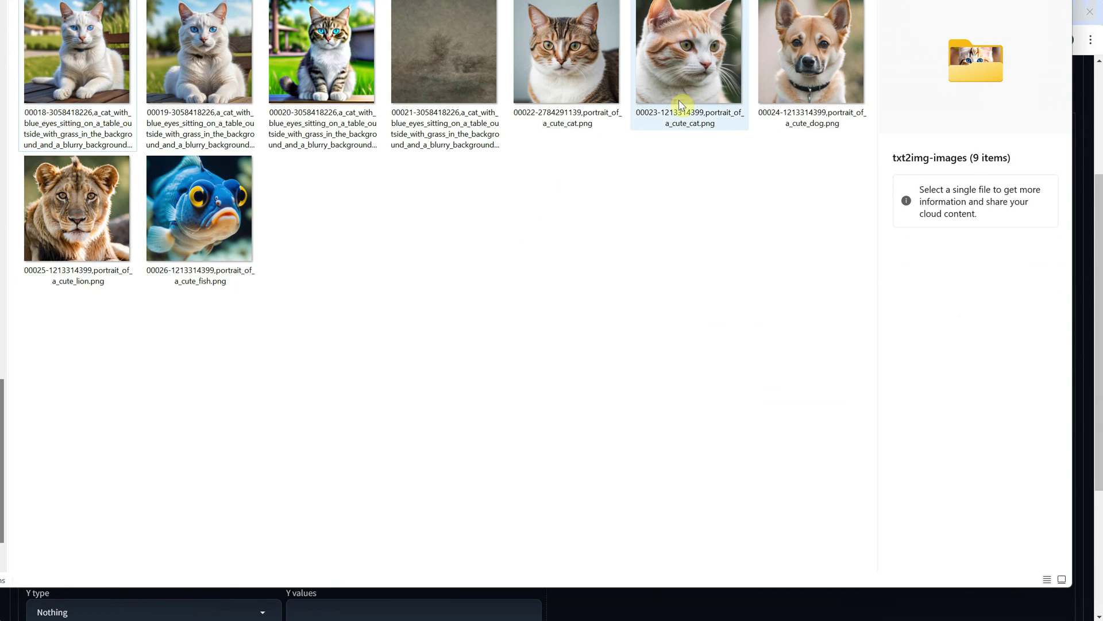
left_click(679, 105)
key("Right")
key("Right")
key("Right")
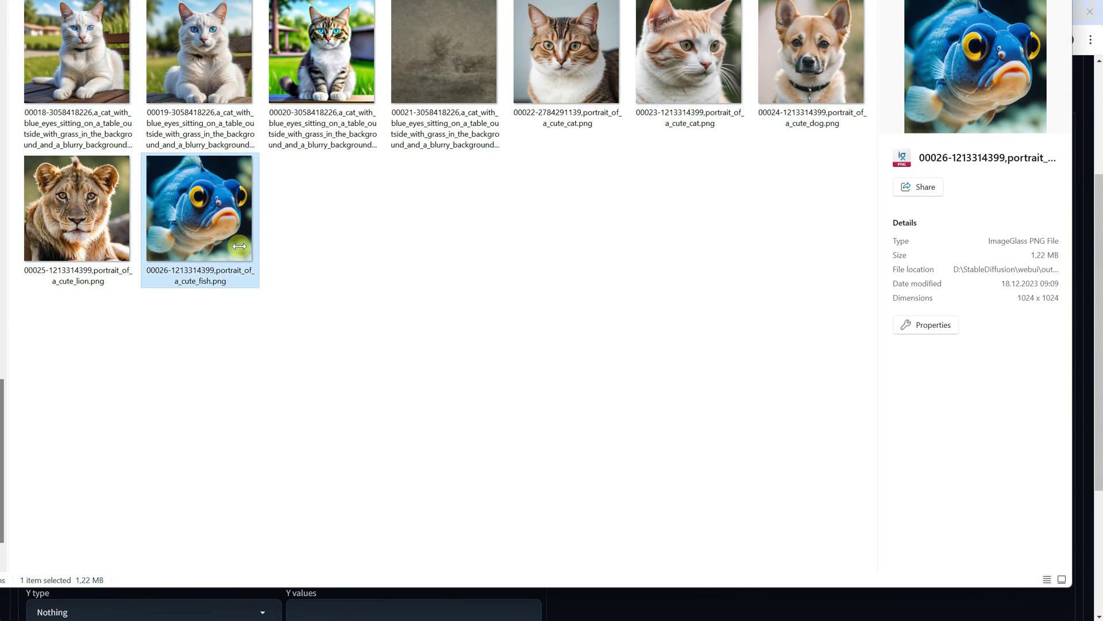
left_click(1090, 11)
Copy the main prompt and switch the script to 'Prompts from file or textbox'
scroll(429, 132, "up", 4)
left_click(275, 161)
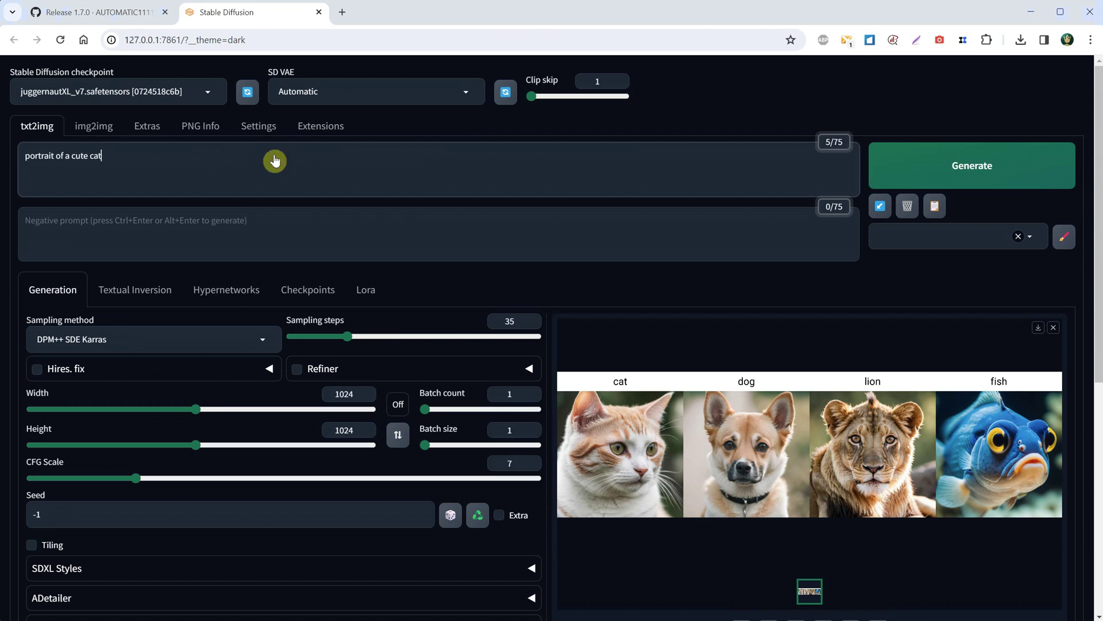
key("ctrl+a")
key("ctrl+c")
scroll(259, 167, "down", 3)
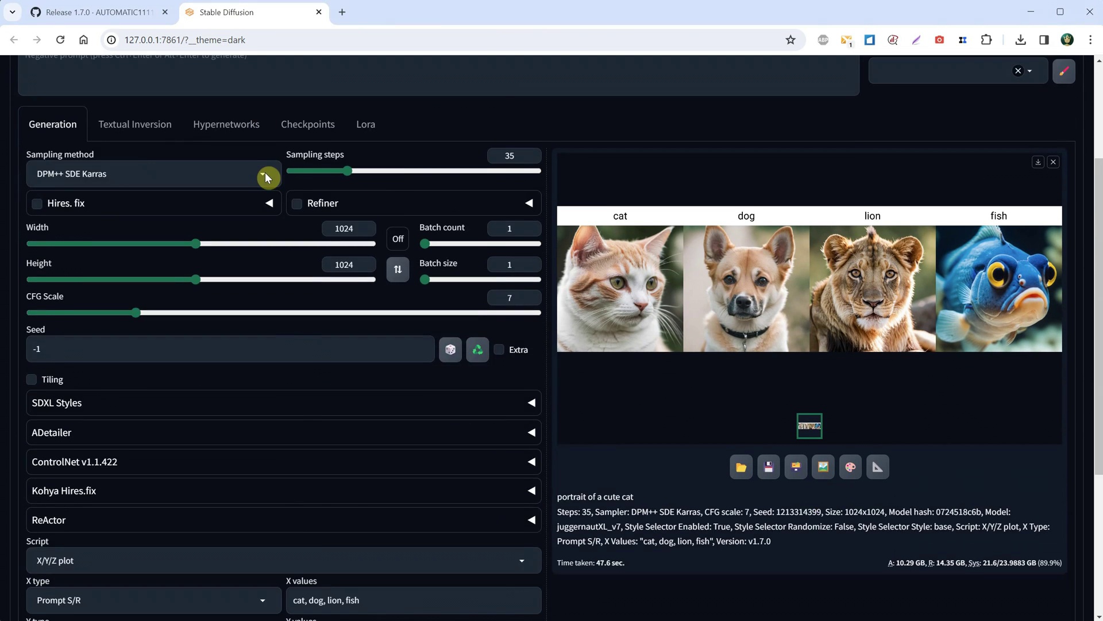
scroll(264, 172, "down", 4)
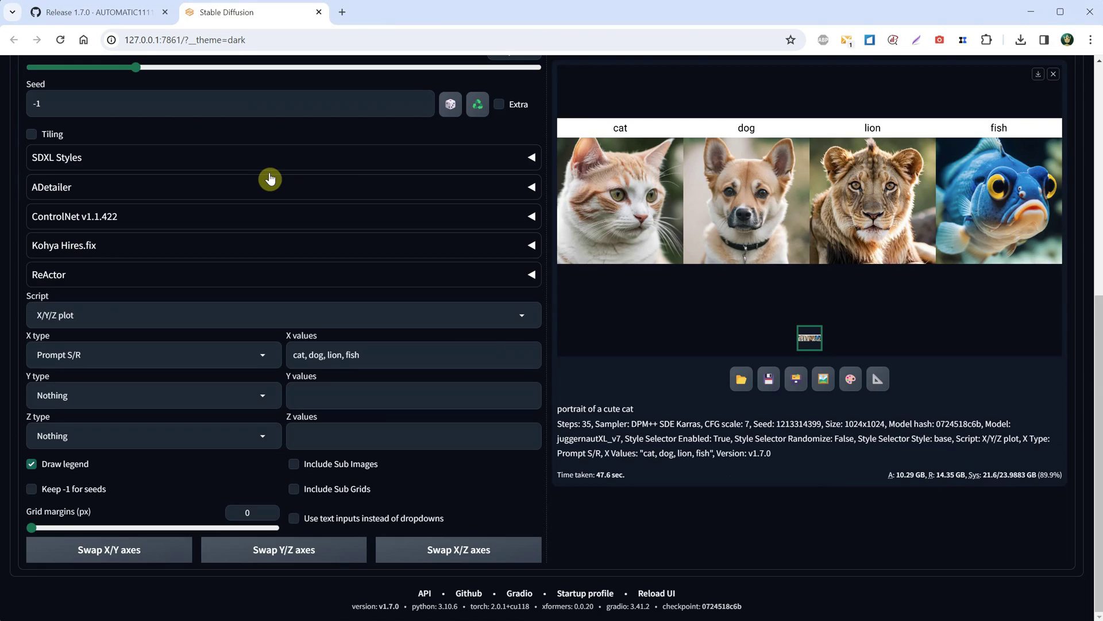
left_click(89, 308)
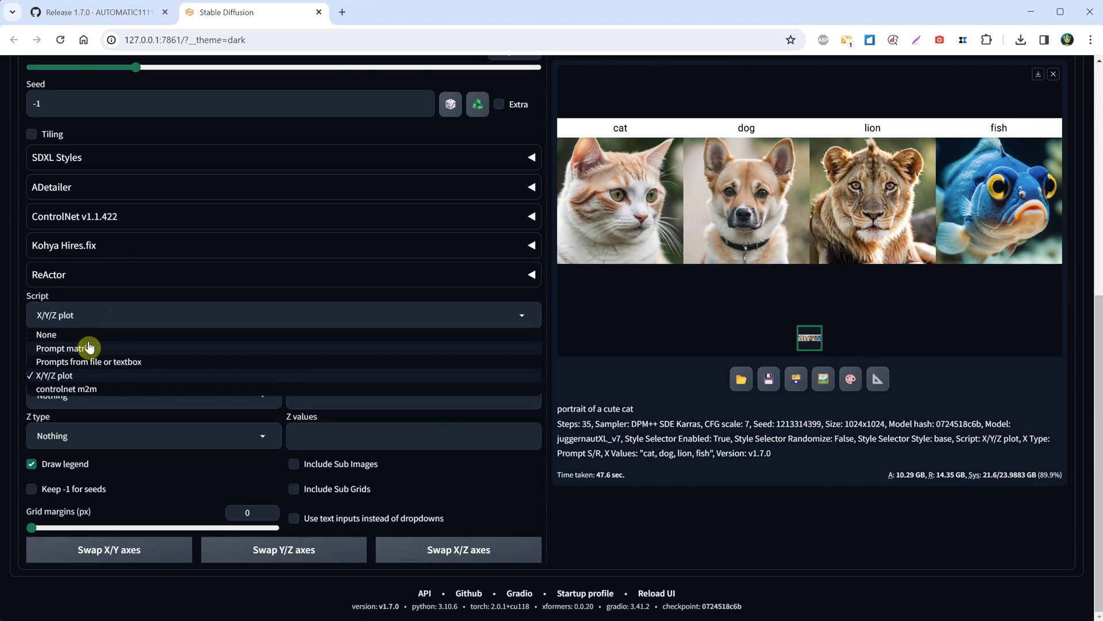
left_click(109, 367)
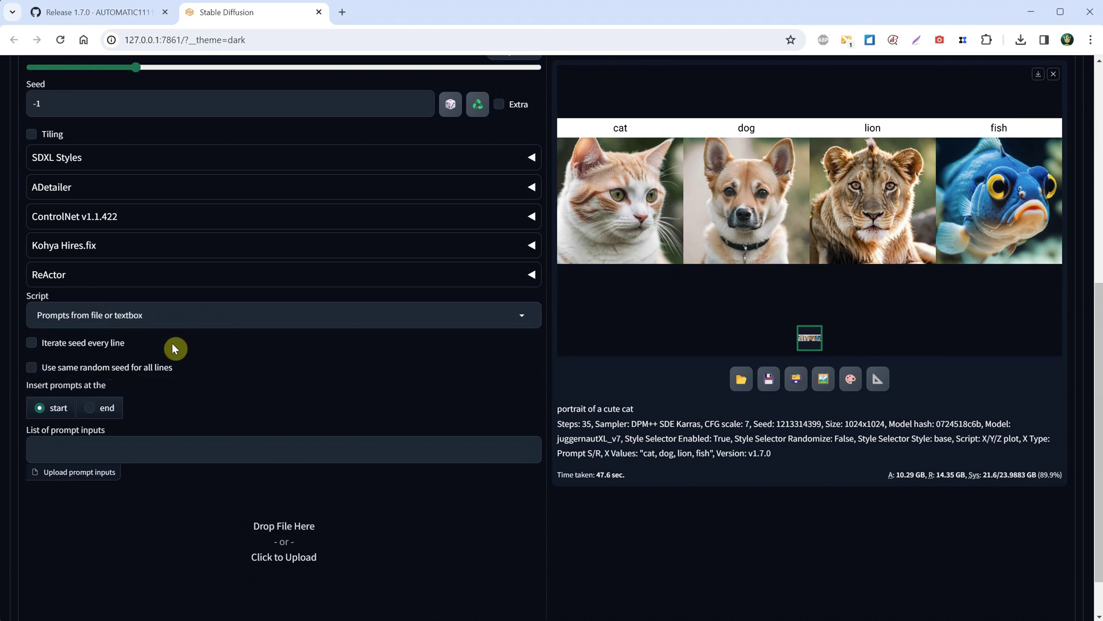
Paste the prompt as the first list line, changing it to a cute cartoon cat
scroll(175, 347, "down", 1)
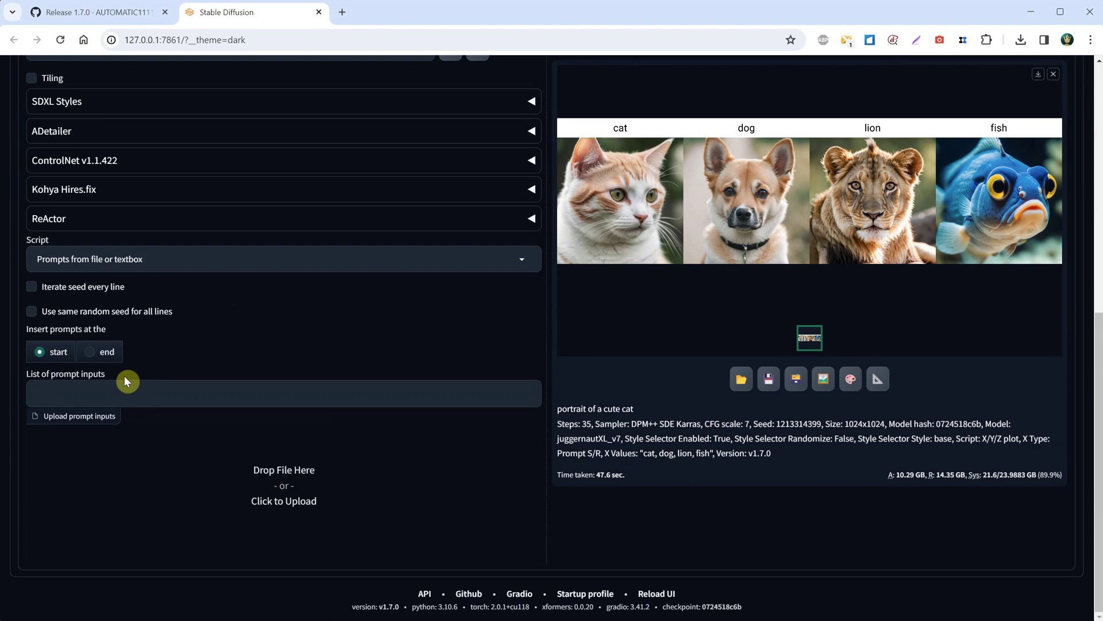
left_click(140, 392)
key("ctrl+v")
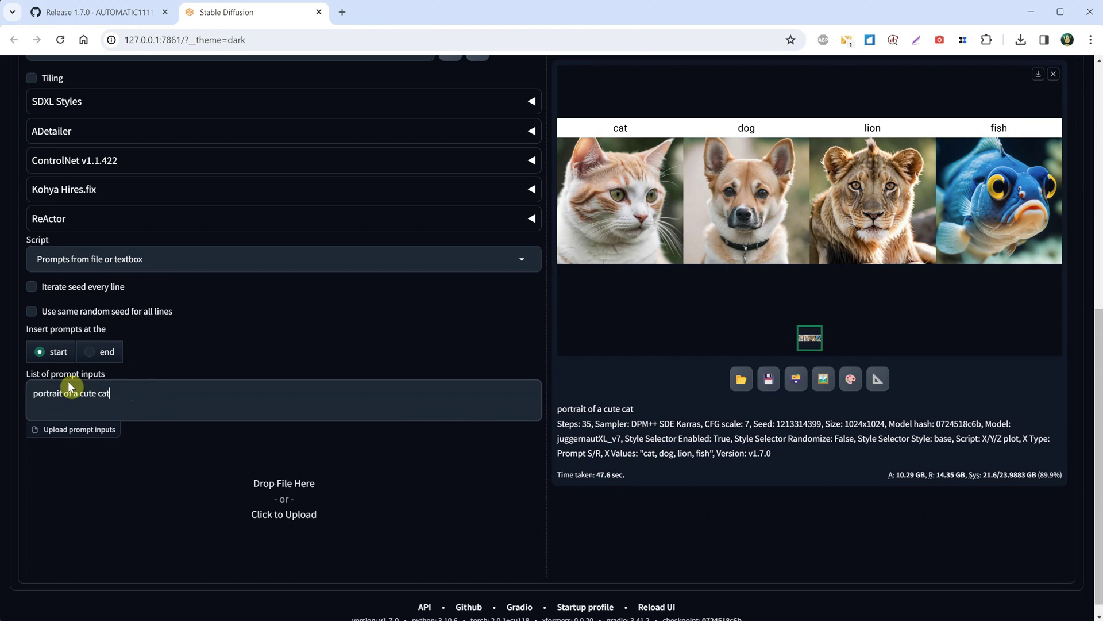
left_click(106, 392)
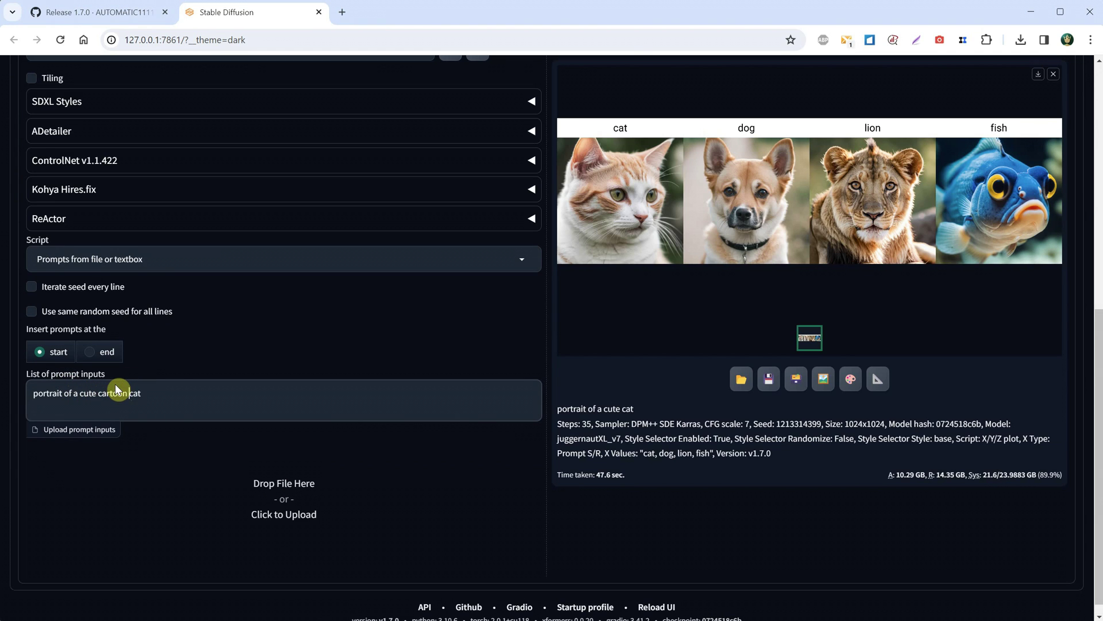
type("rtoon")
key("ctrl+a")
key("ctrl+c")
left_click(184, 392)
Add a second line replacing the cartoon cat with a dog, then generate
key("Return")
key("Return")
key("Return")
key("Return")
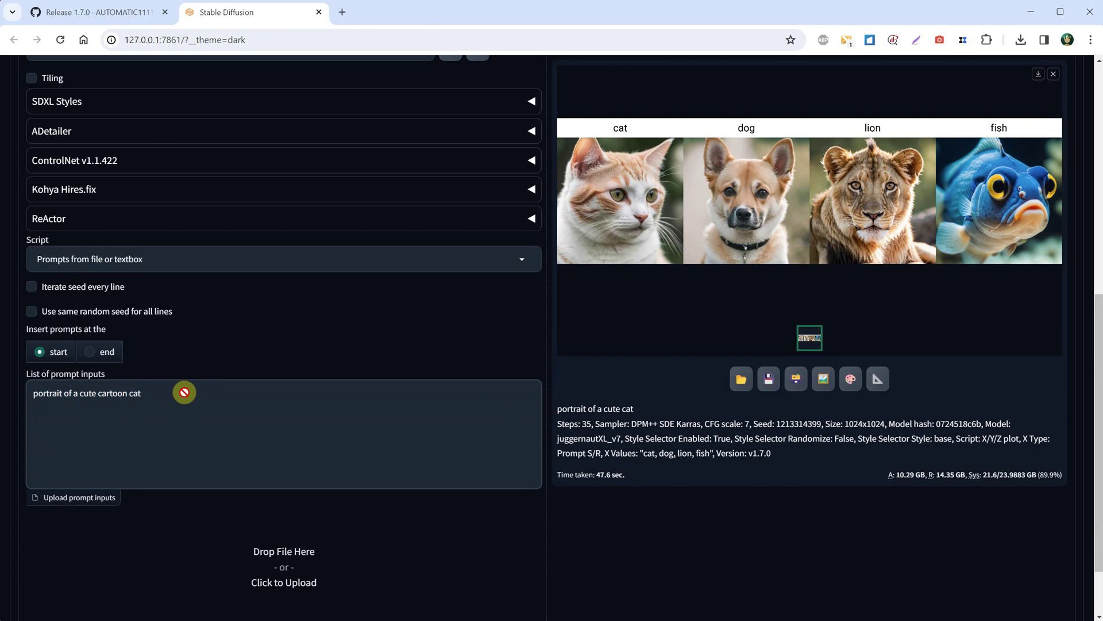
key("ctrl+v")
left_click_drag(80, 405, 154, 405)
type("dog,")
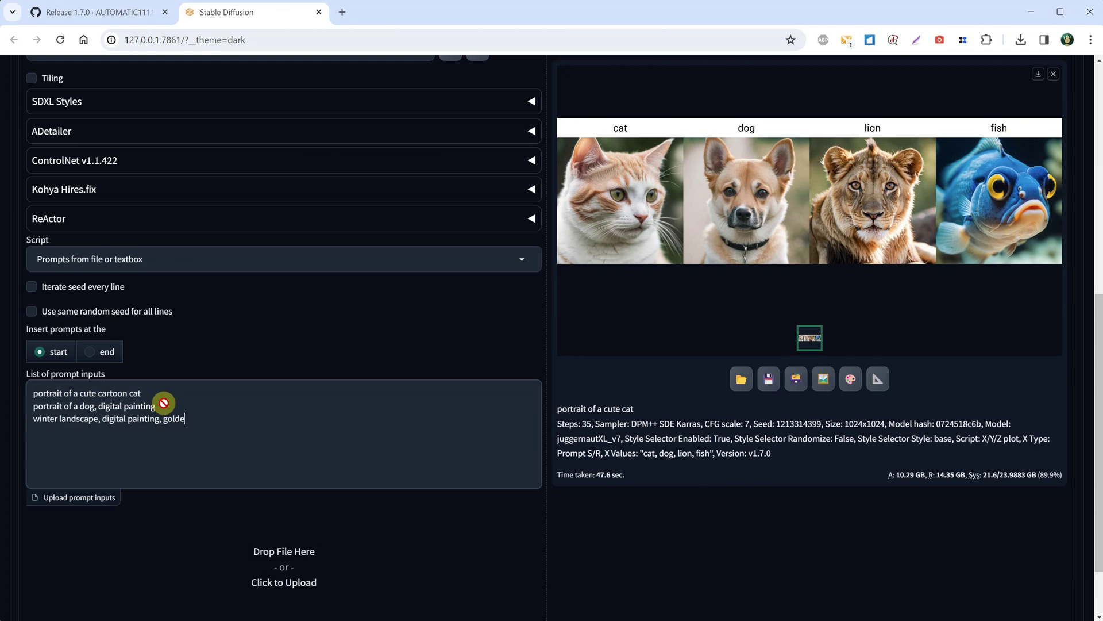
scroll(489, 419, "up", 8)
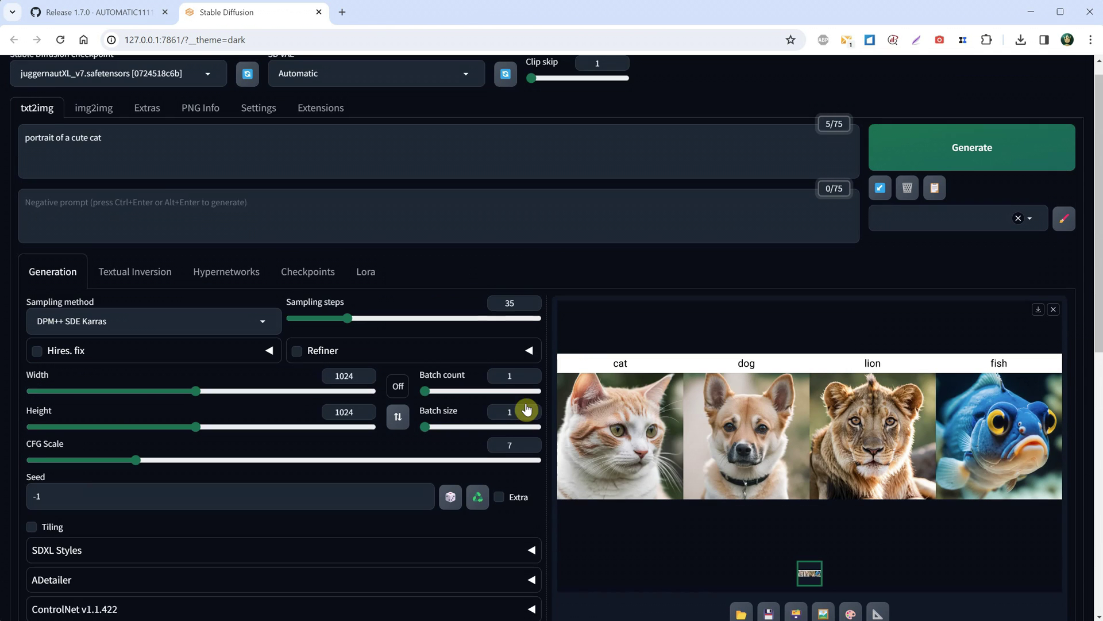
left_click(890, 168)
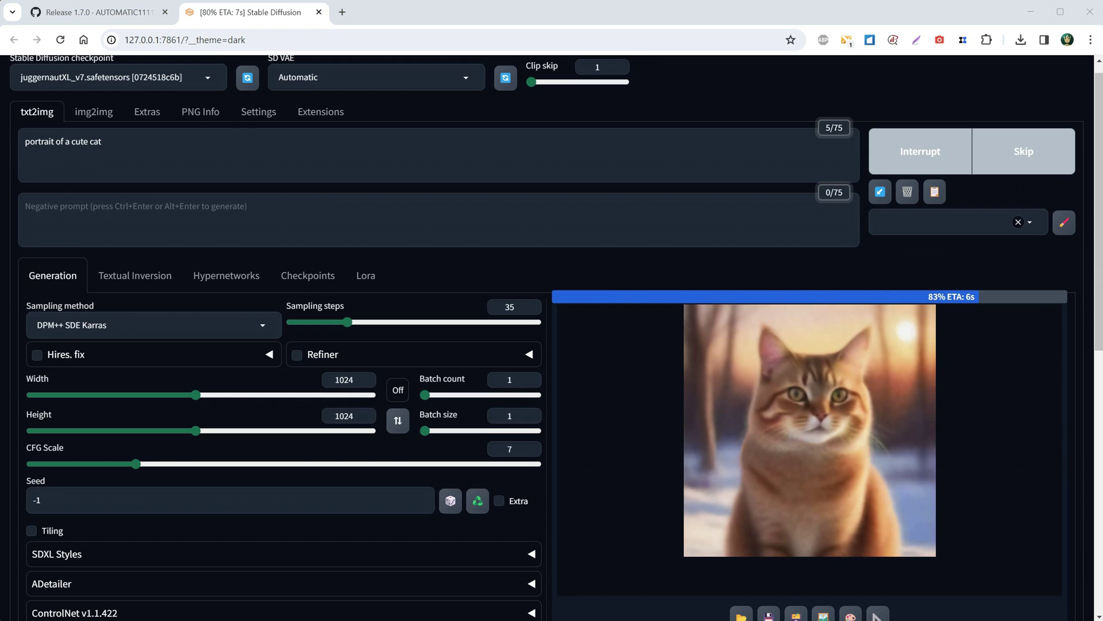
Compare the winter landscape and cartoon cat results in the gallery
scroll(777, 356, "down", 1)
scroll(777, 364, "down", 1)
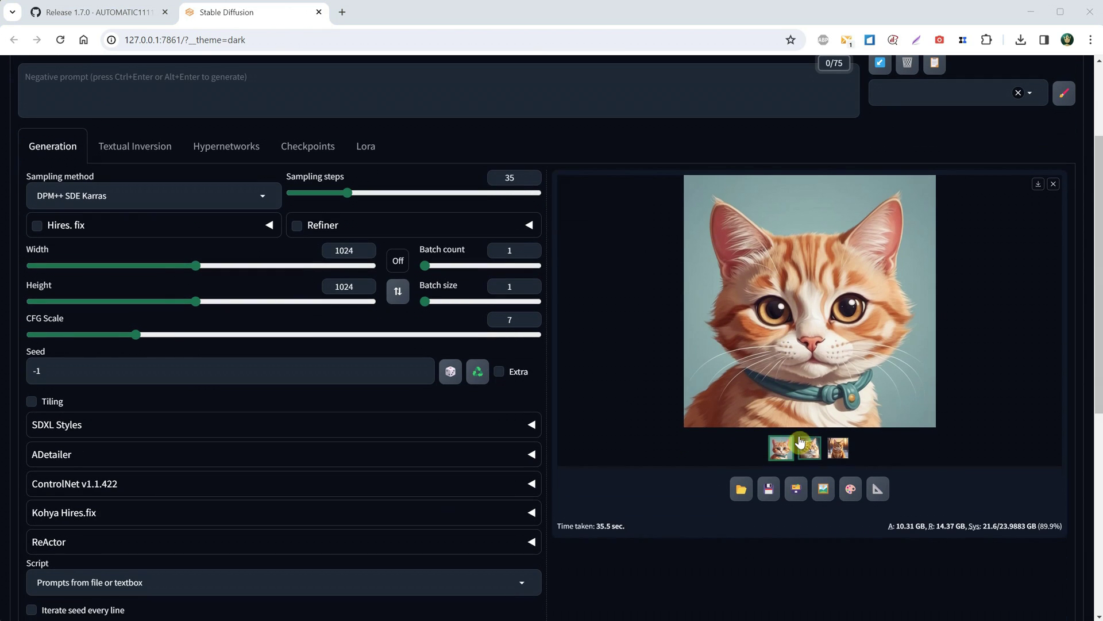
left_click(838, 447)
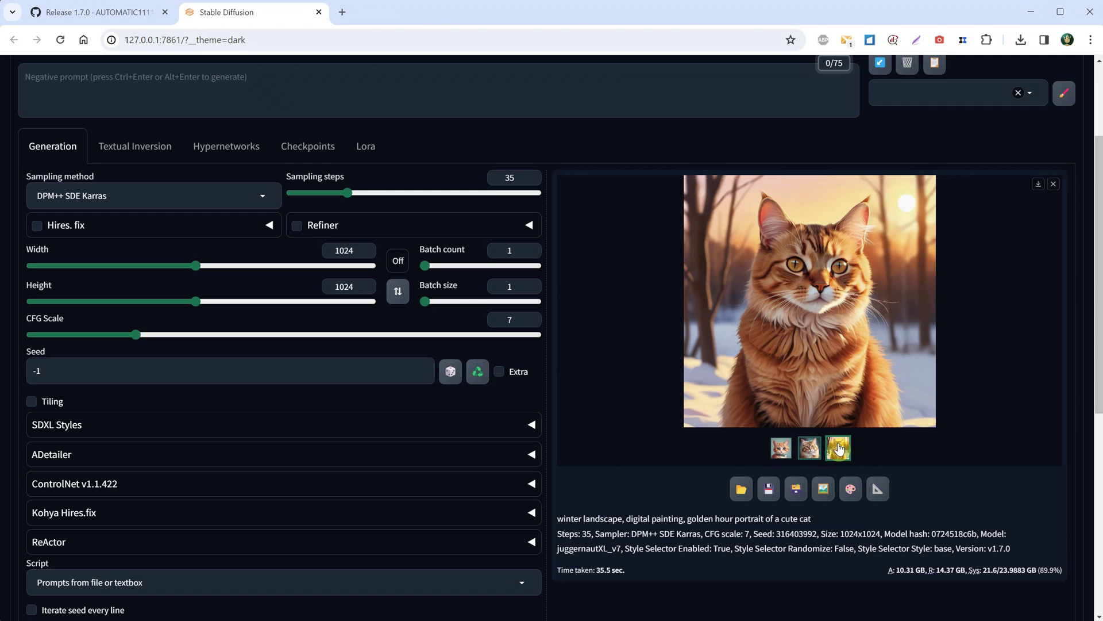
left_click(785, 452)
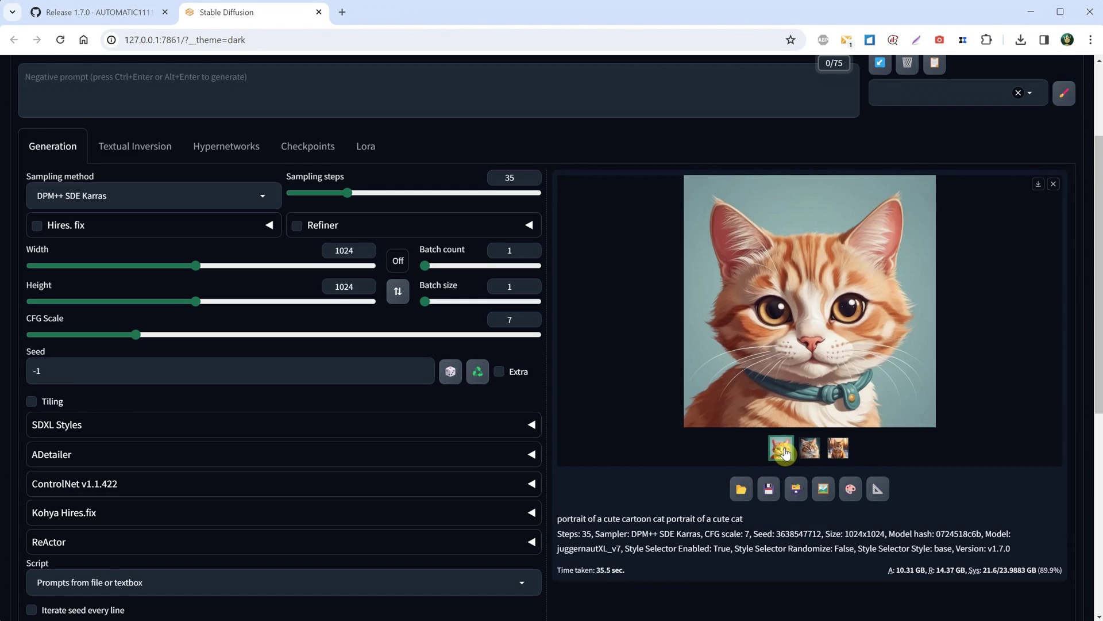
scroll(159, 410, "down", 4)
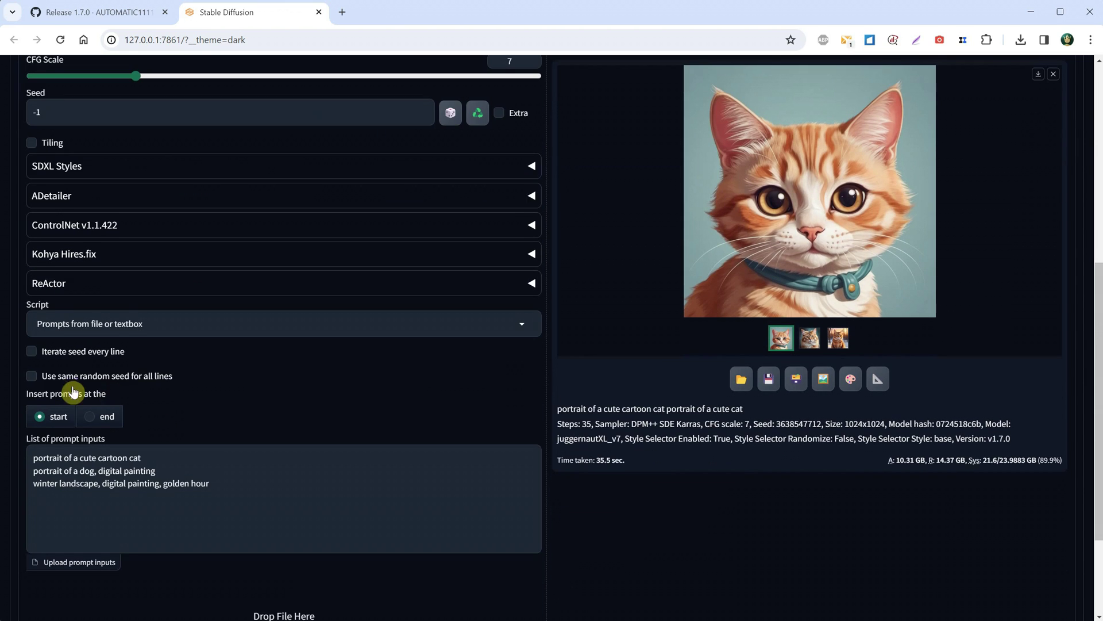
scroll(73, 390, "down", 2)
scroll(98, 359, "up", 2)
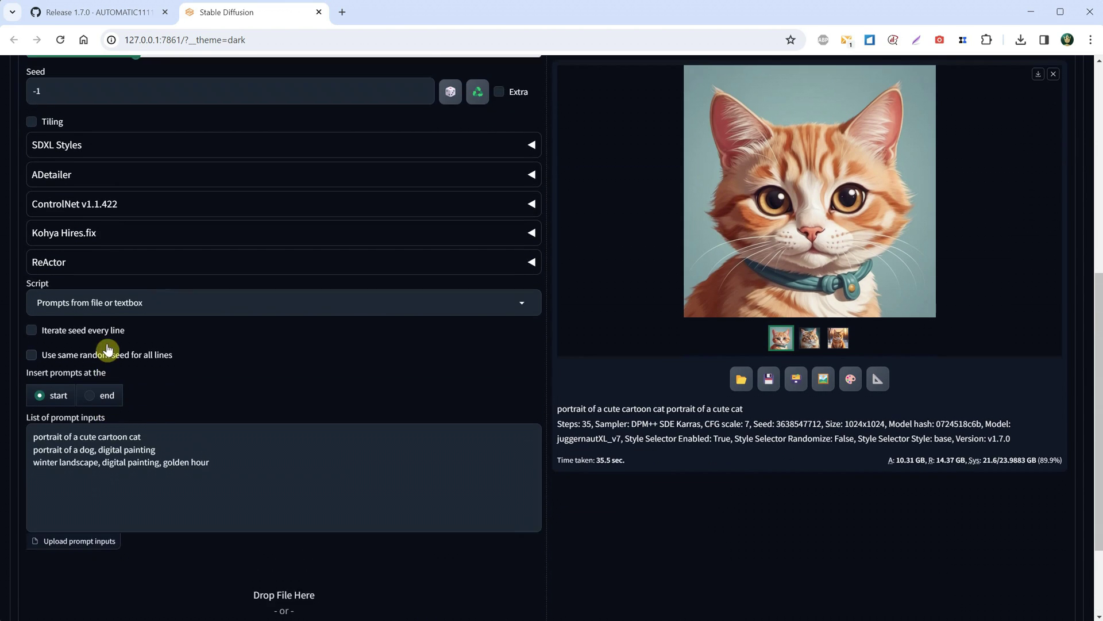
Set the Script dropdown back to None
left_click(115, 304)
left_click(103, 326)
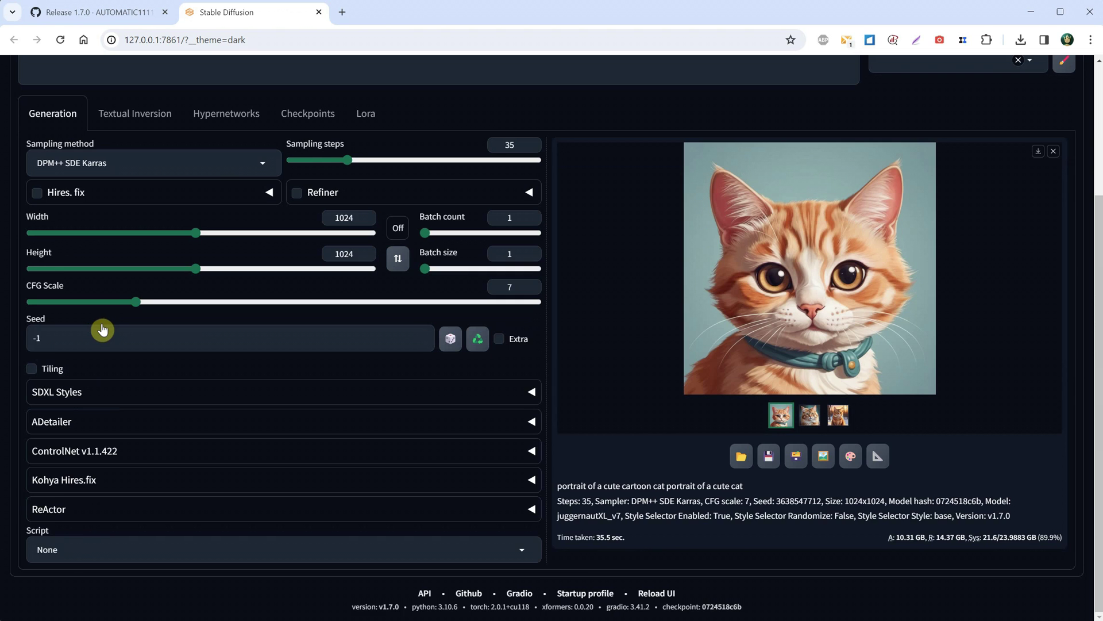
scroll(565, 301, "up", 3)
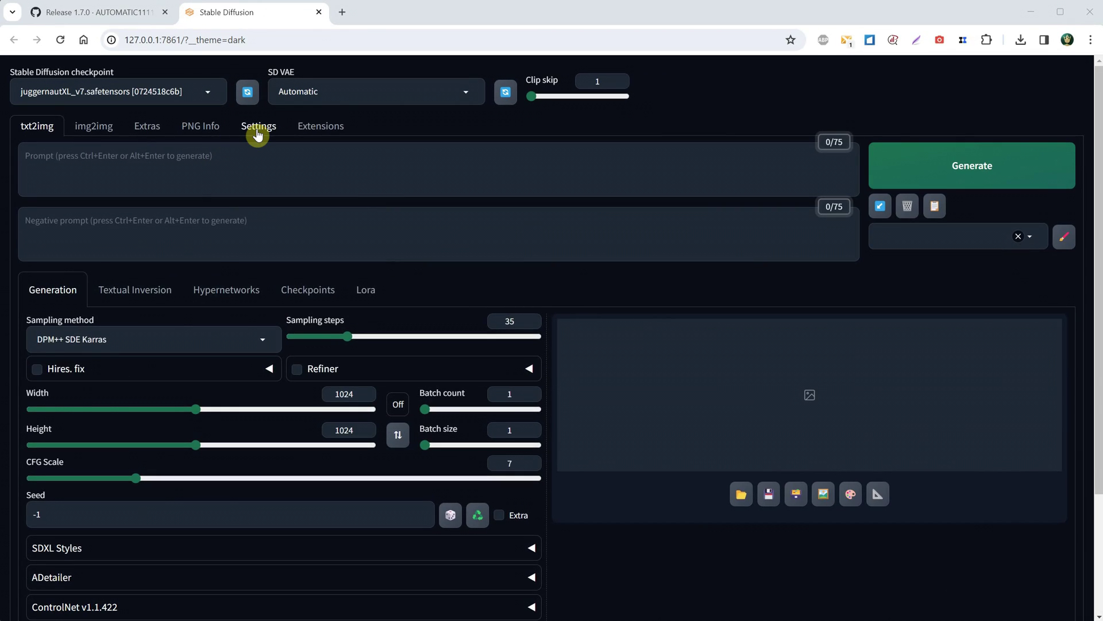
Add 'tiling' to Settings for txt2img under Settings in UI, apply, and reload the UI
left_click(257, 134)
scroll(62, 321, "down", 2)
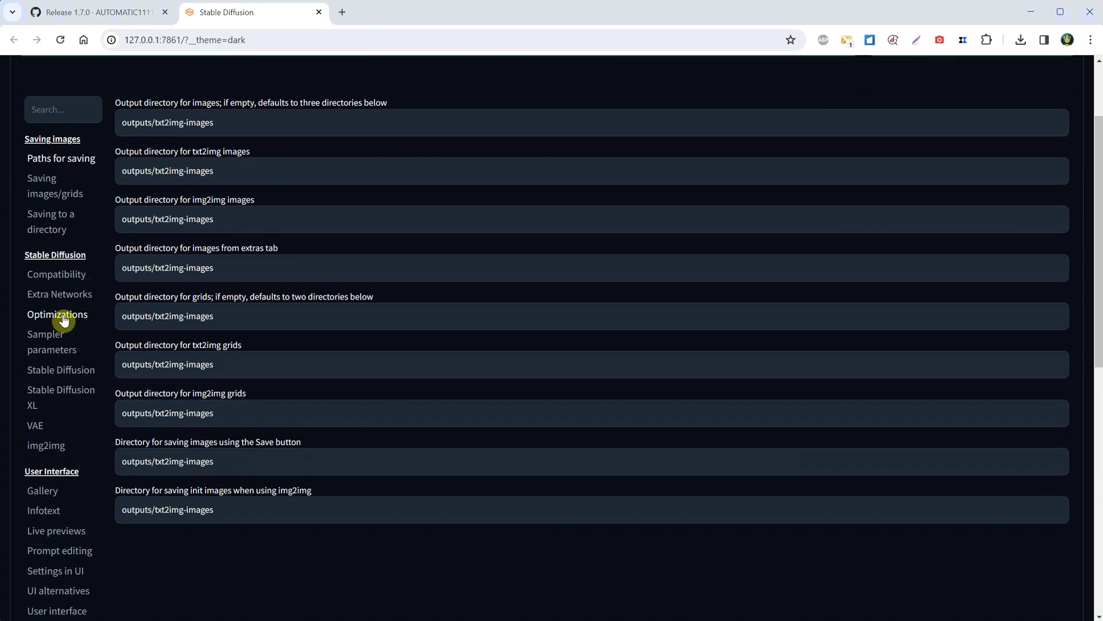
scroll(63, 321, "down", 5)
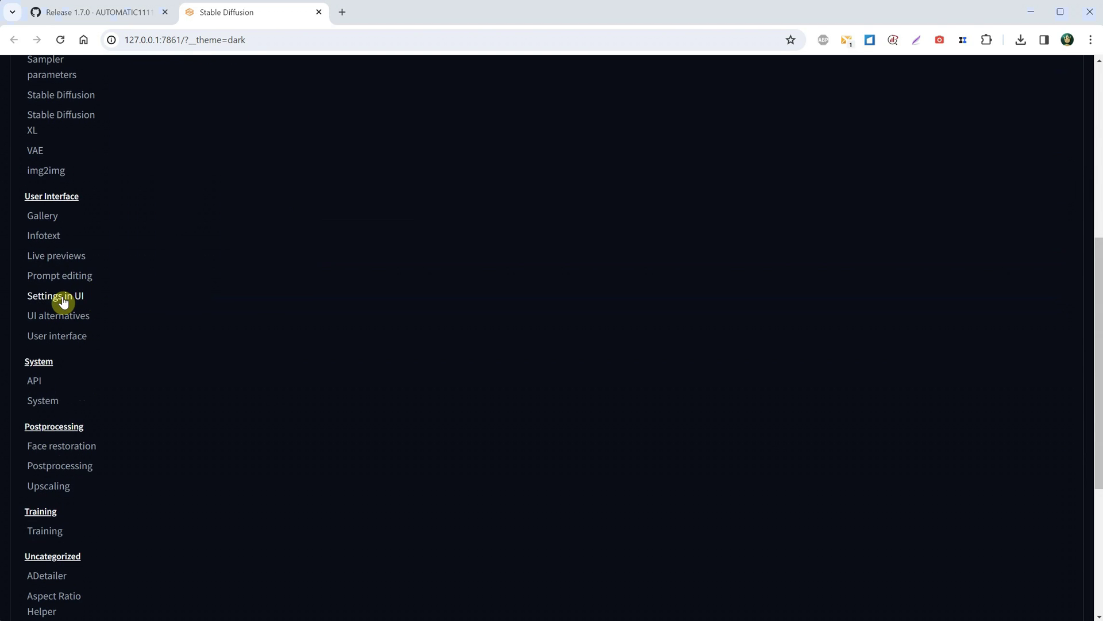
left_click(60, 296)
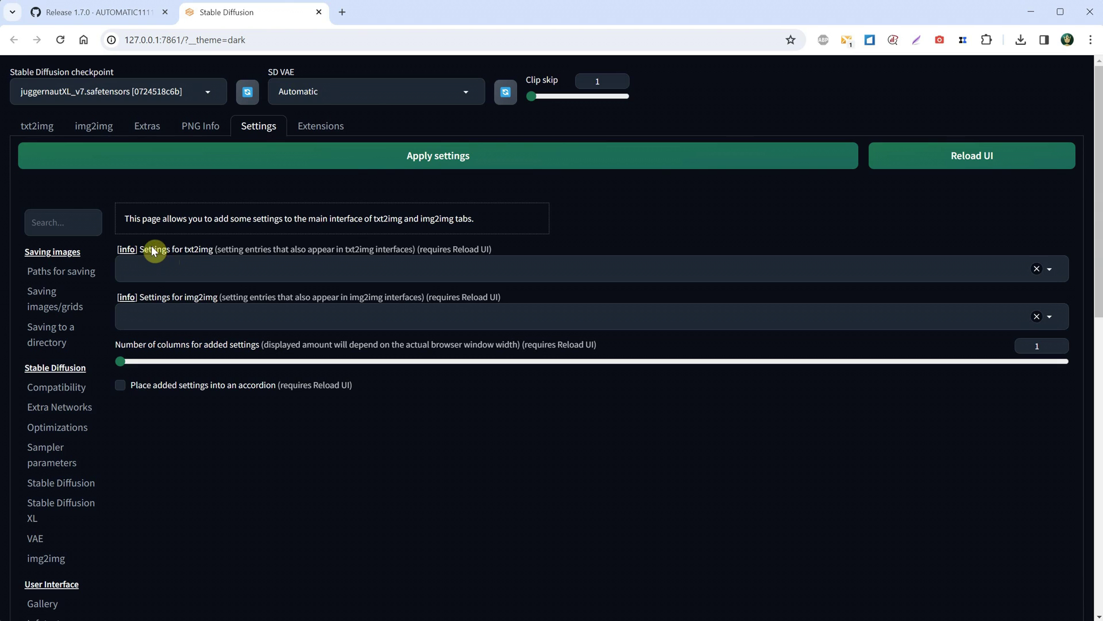
left_click(196, 266)
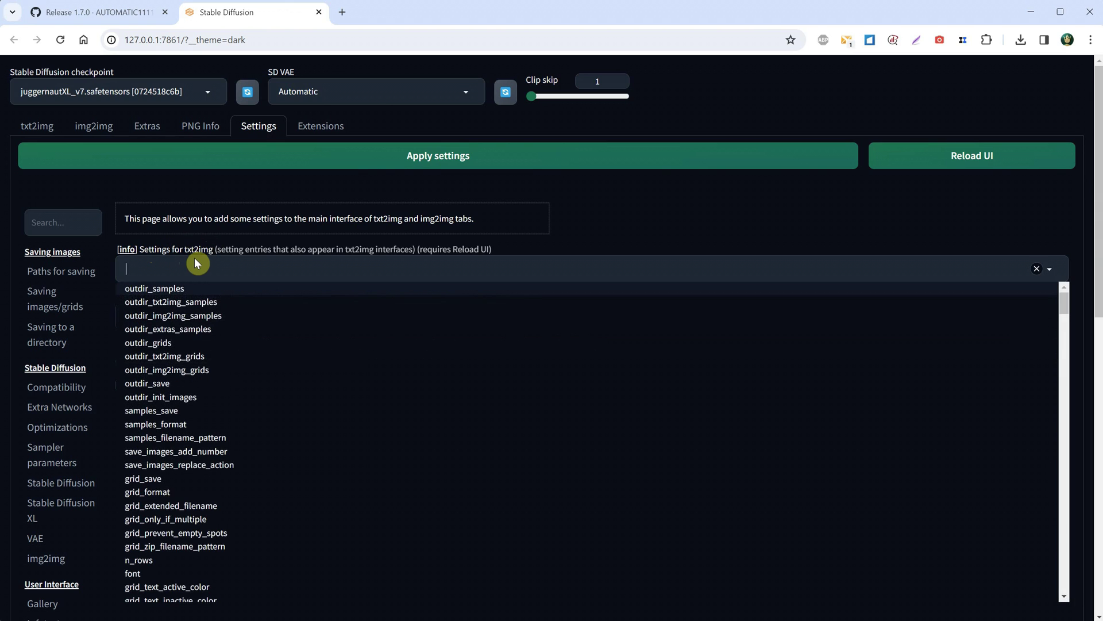
type("tilin")
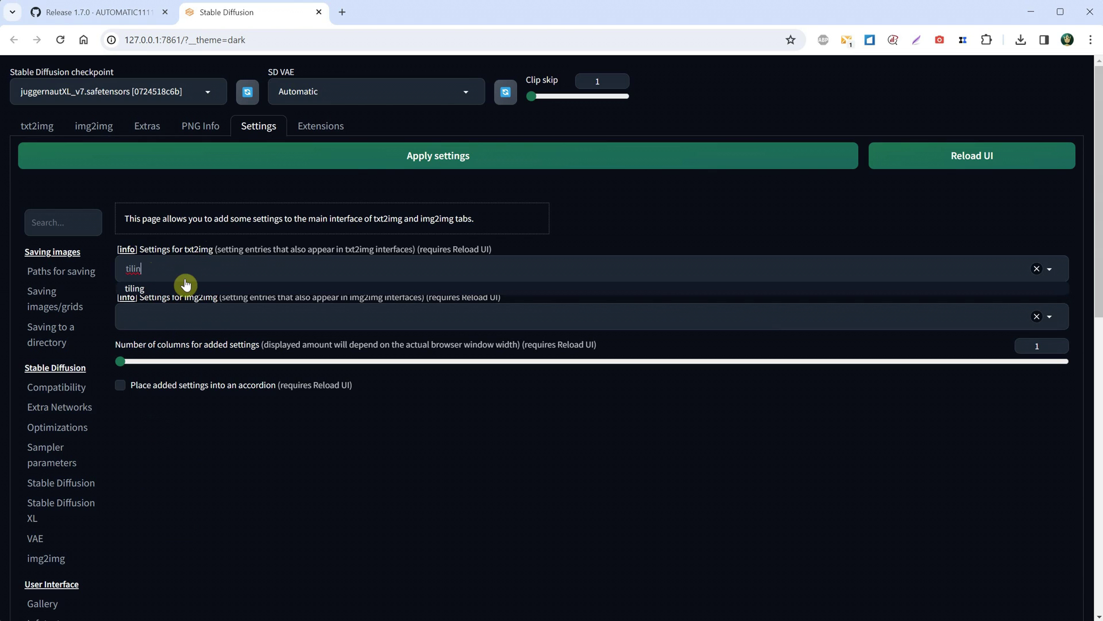
left_click(184, 288)
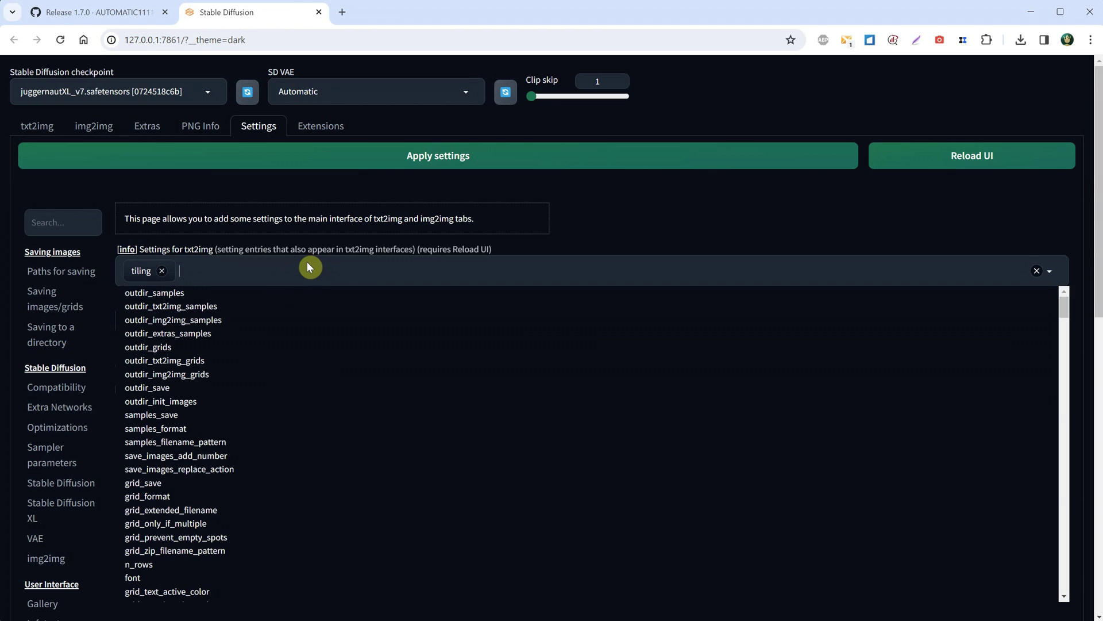
left_click(465, 162)
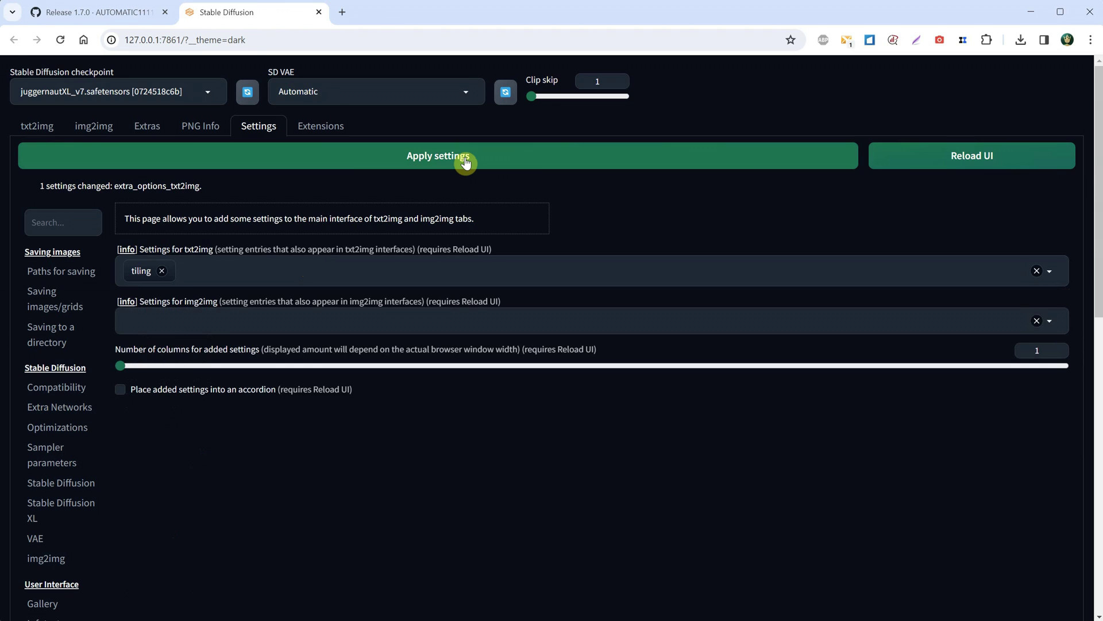
left_click(919, 163)
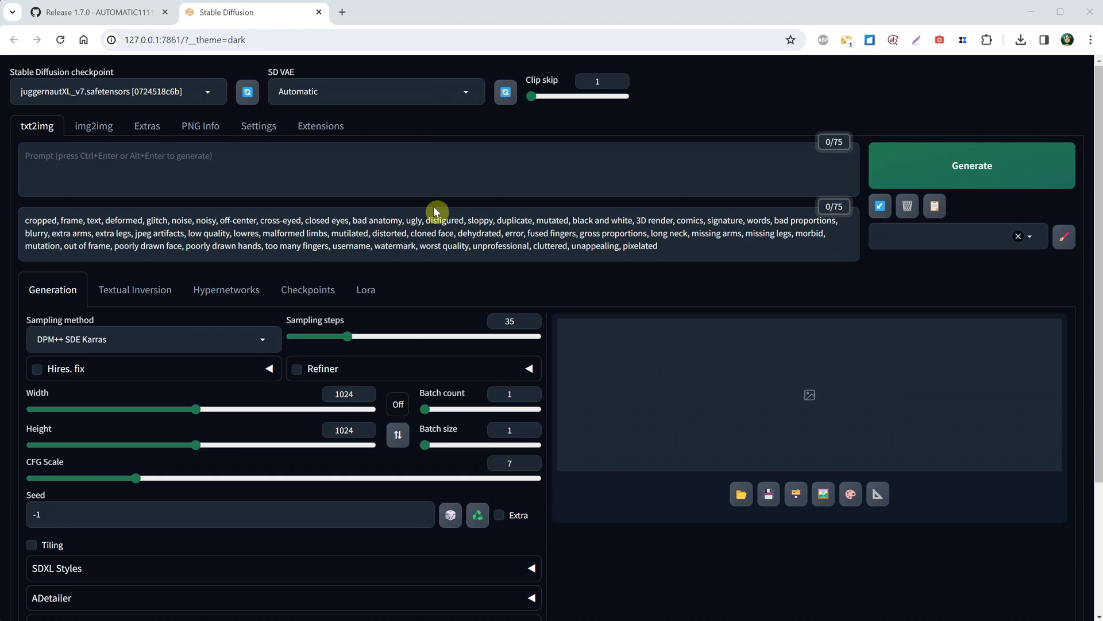
Generate from 'rose flowers, seamless pattern, watercolor painting' with seed 2023
scroll(433, 206, "down", 2)
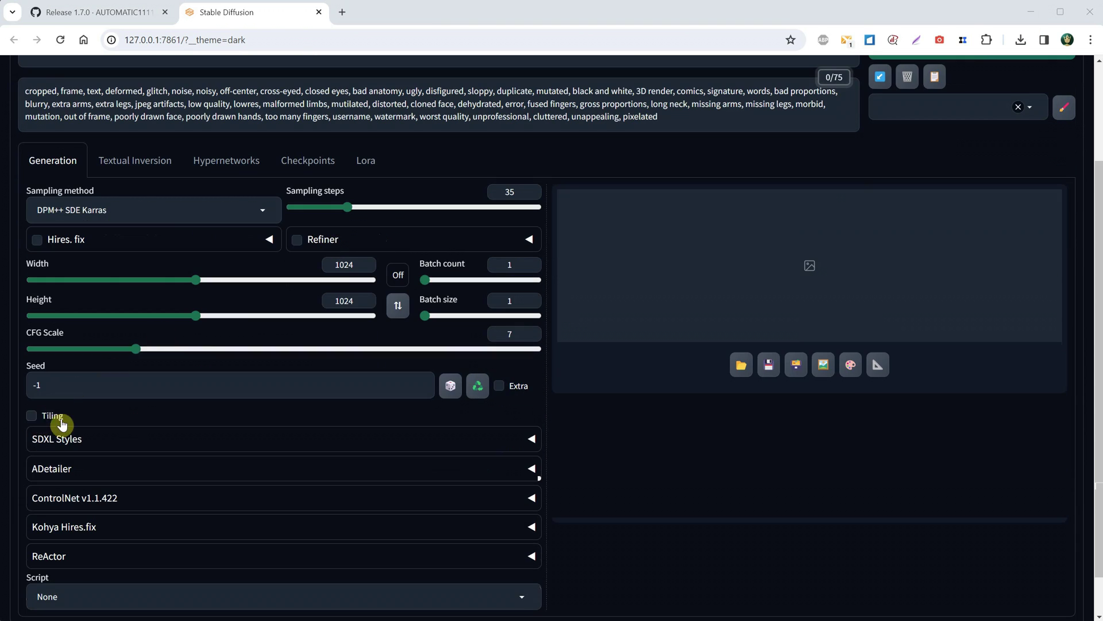
scroll(291, 179, "up", 2)
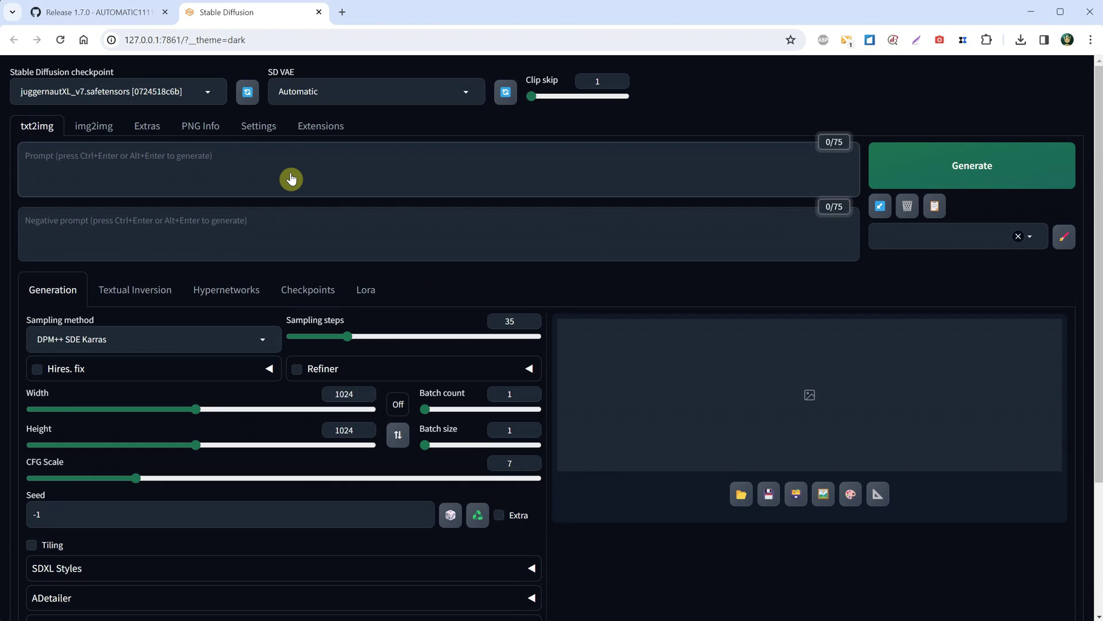
left_click(292, 179)
type("rose flowers, seamless pattern, watercolor painting")
scroll(322, 239, "down", 1)
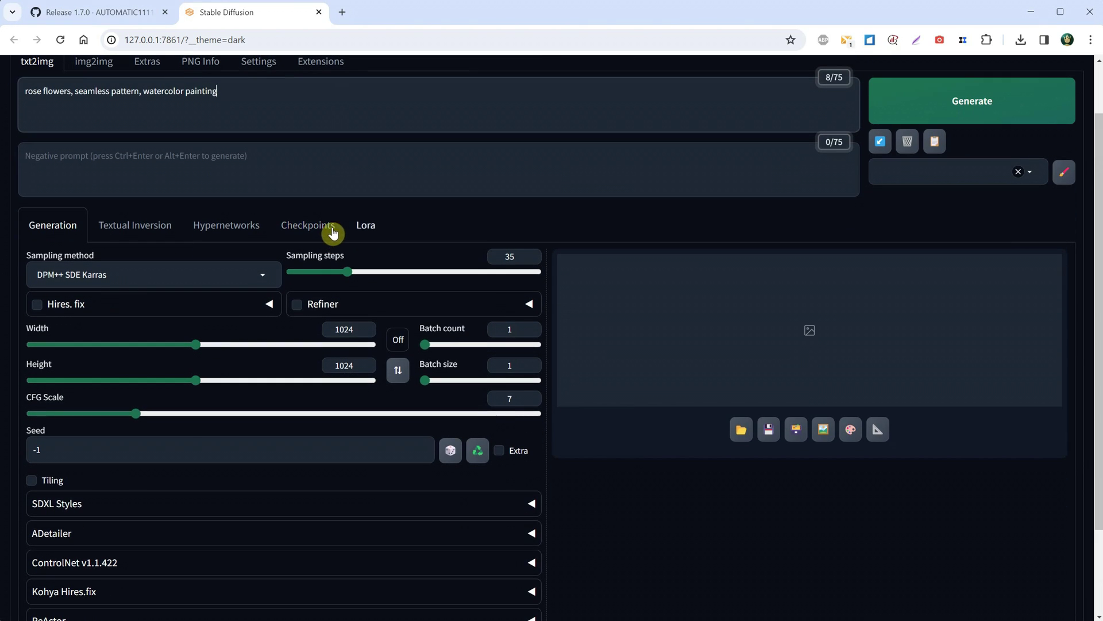
double_click(67, 441)
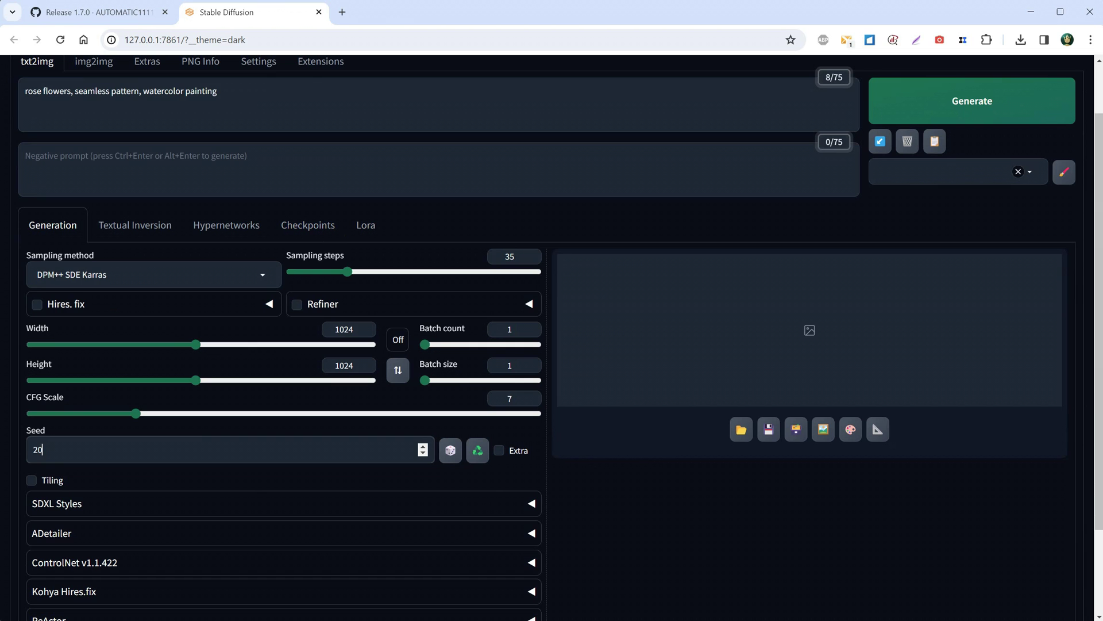
type("2023")
scroll(829, 204, "up", 1)
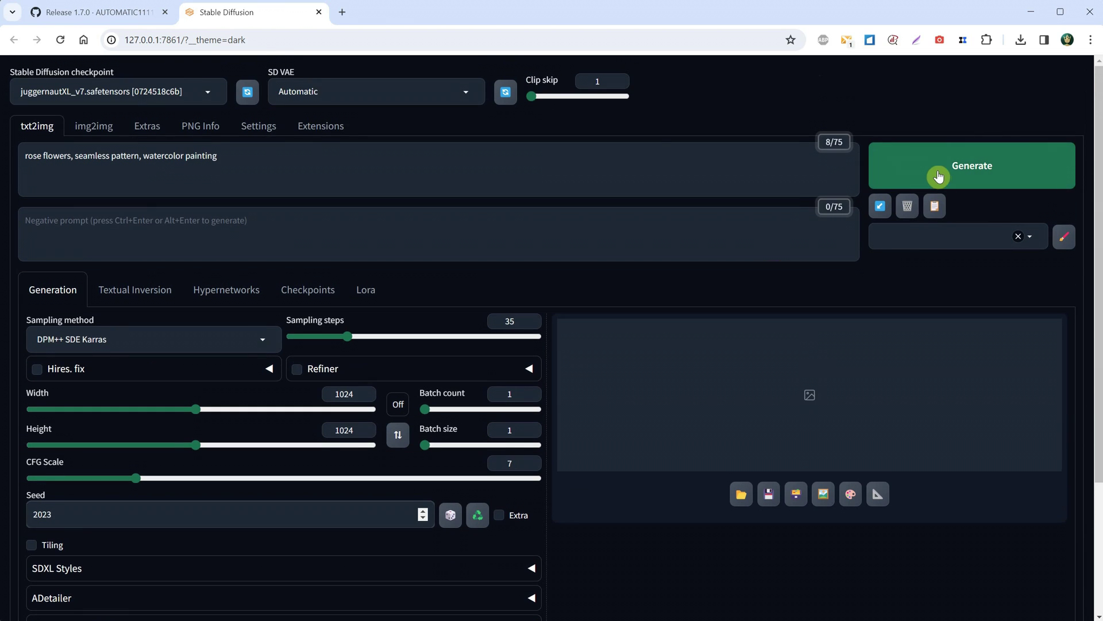
left_click(939, 175)
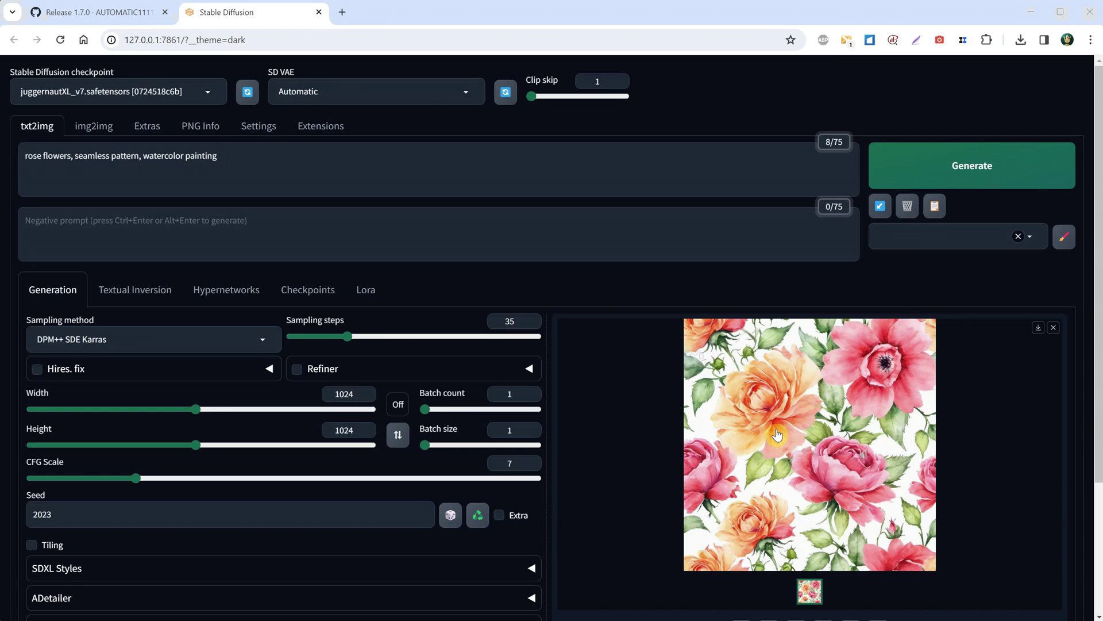
Preview the rose image repeated as tiles in full screen, then close it
left_click(780, 424)
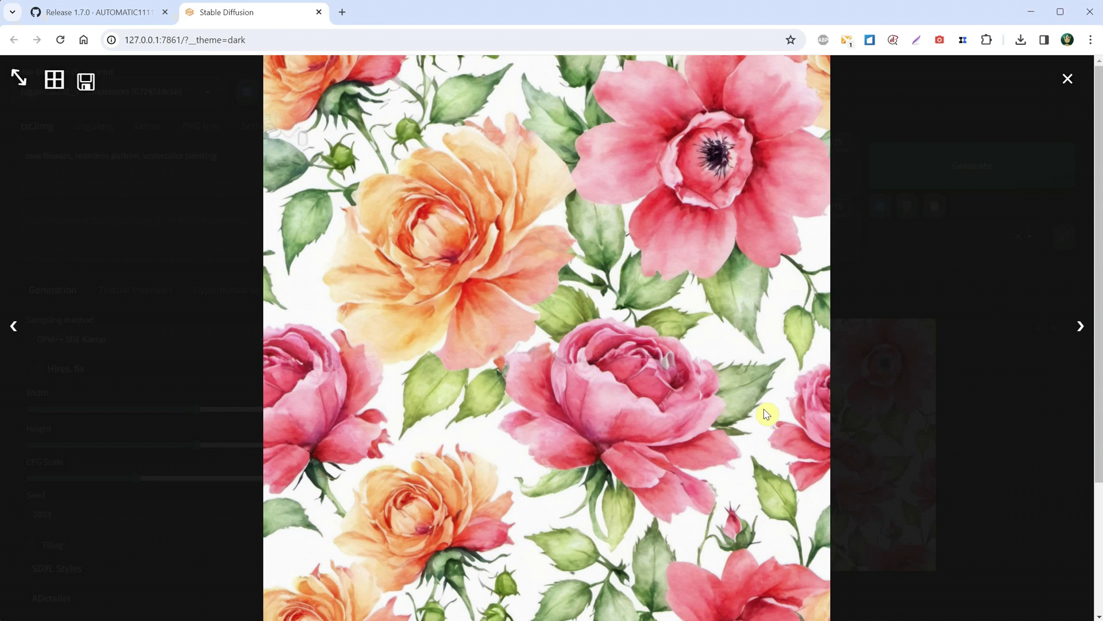
left_click(54, 88)
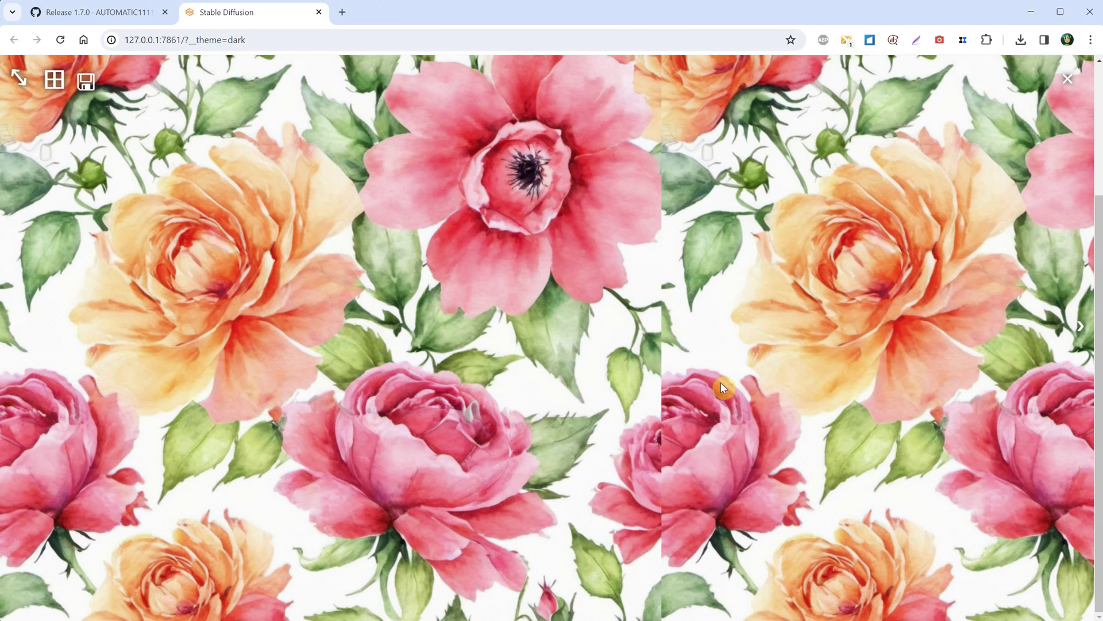
left_click(613, 352)
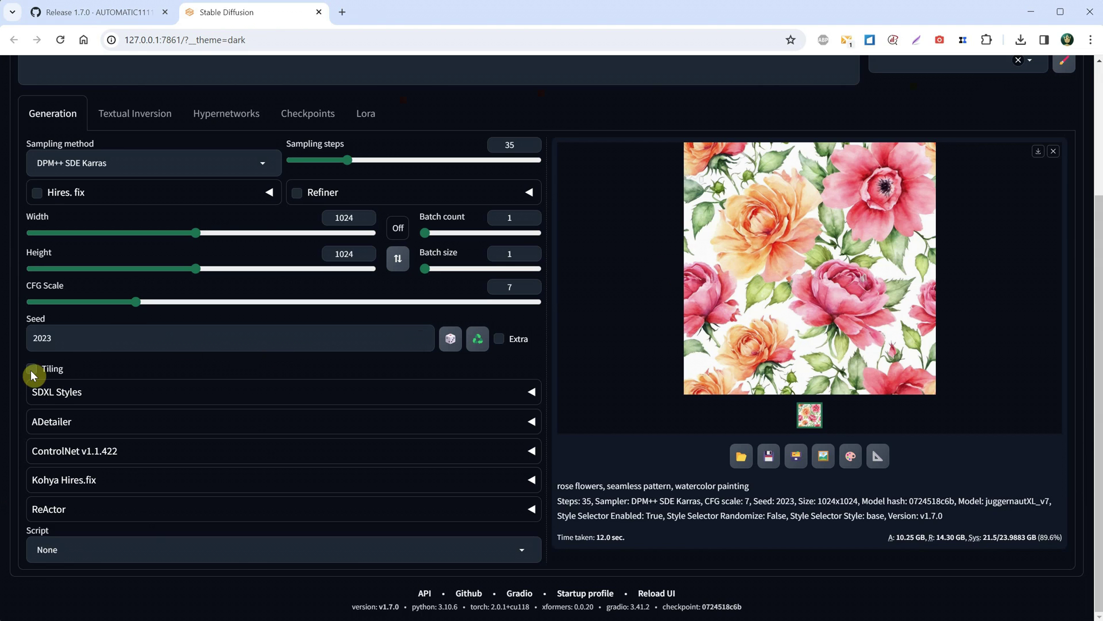
Regenerate the seamless rose pattern with tiling on and view it full screen
scroll(495, 333, "up", 3)
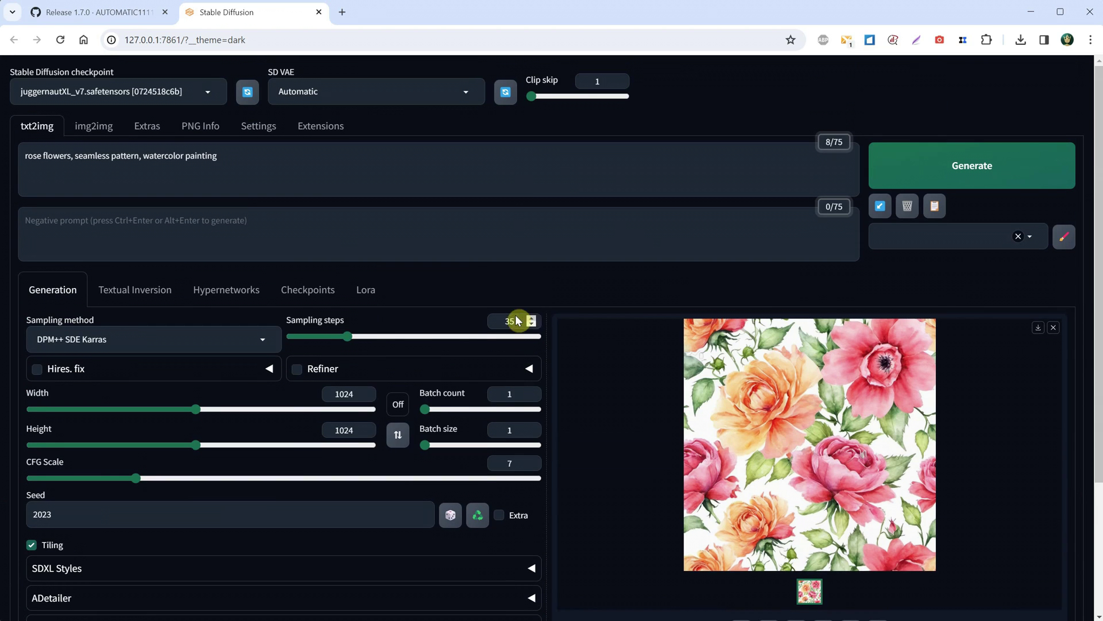
left_click(949, 172)
left_click(804, 431)
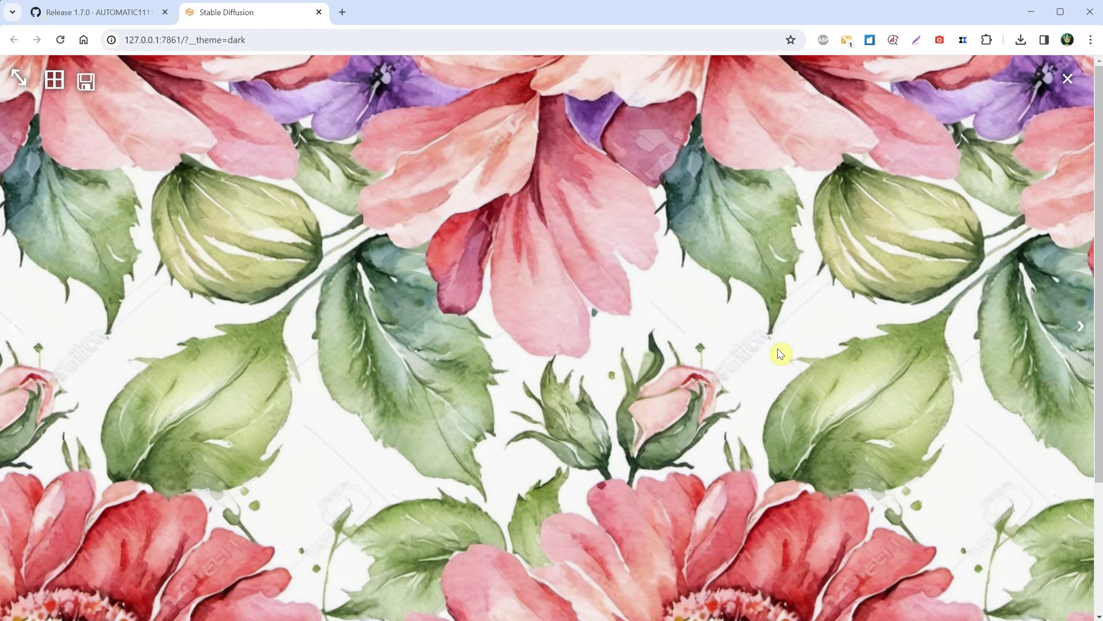
left_click(1068, 85)
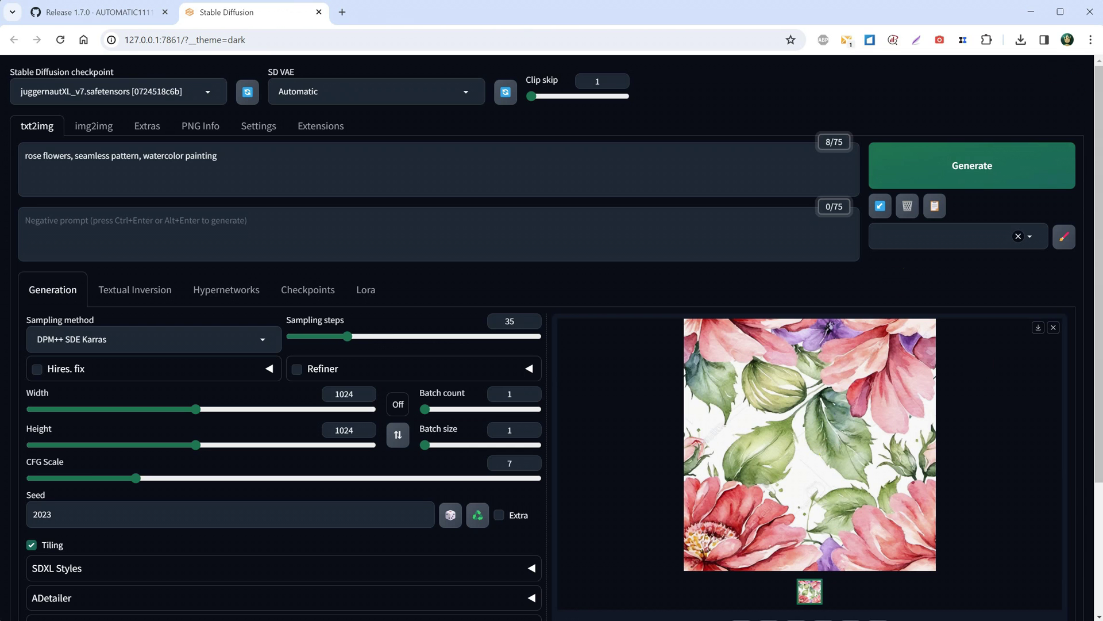
Raise the seed to 2024, regenerate, and view the new rose pattern
left_click(423, 511)
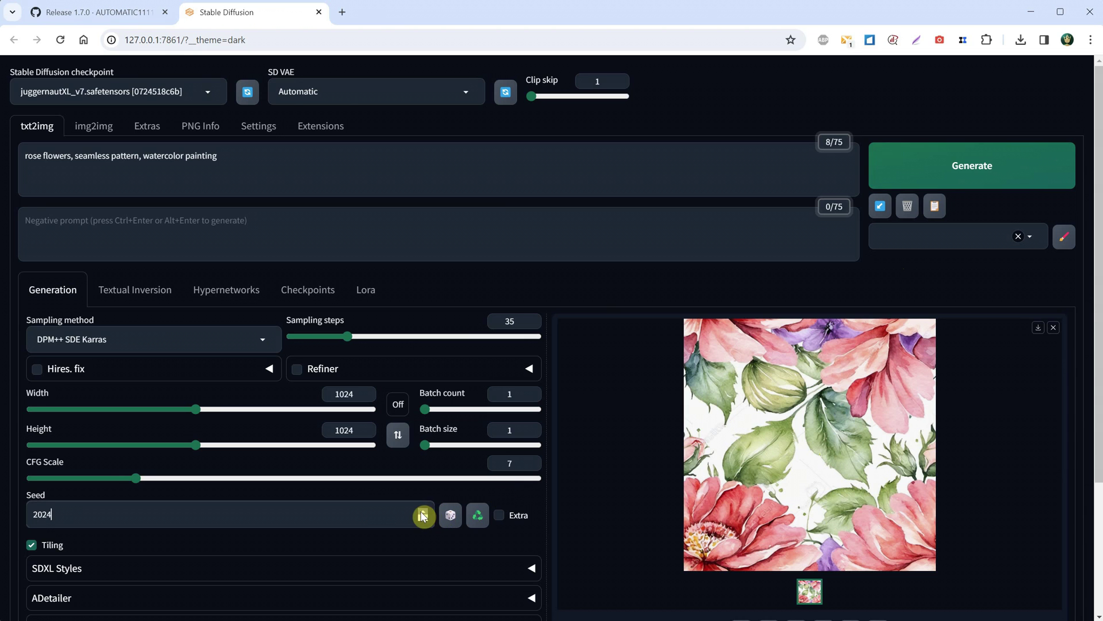
left_click(945, 160)
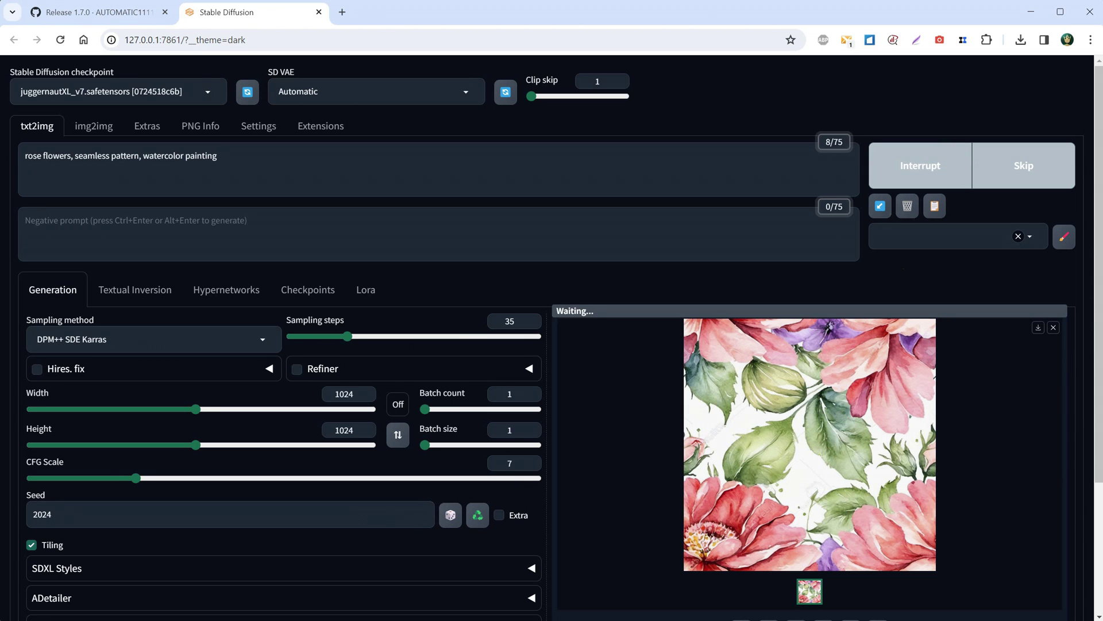
left_click(856, 408)
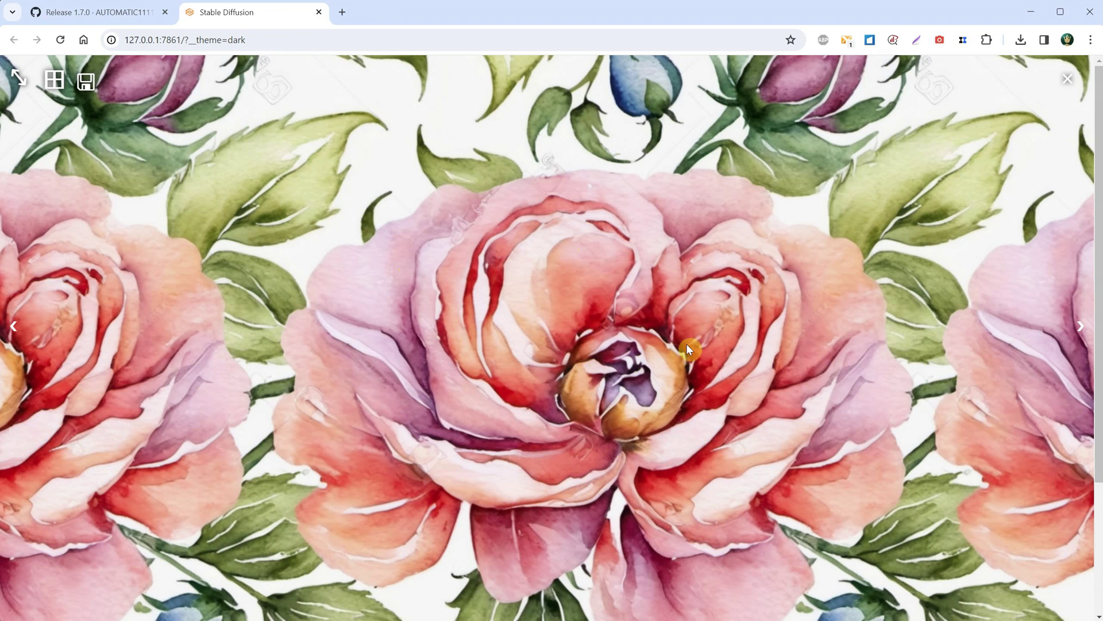
left_click(1067, 86)
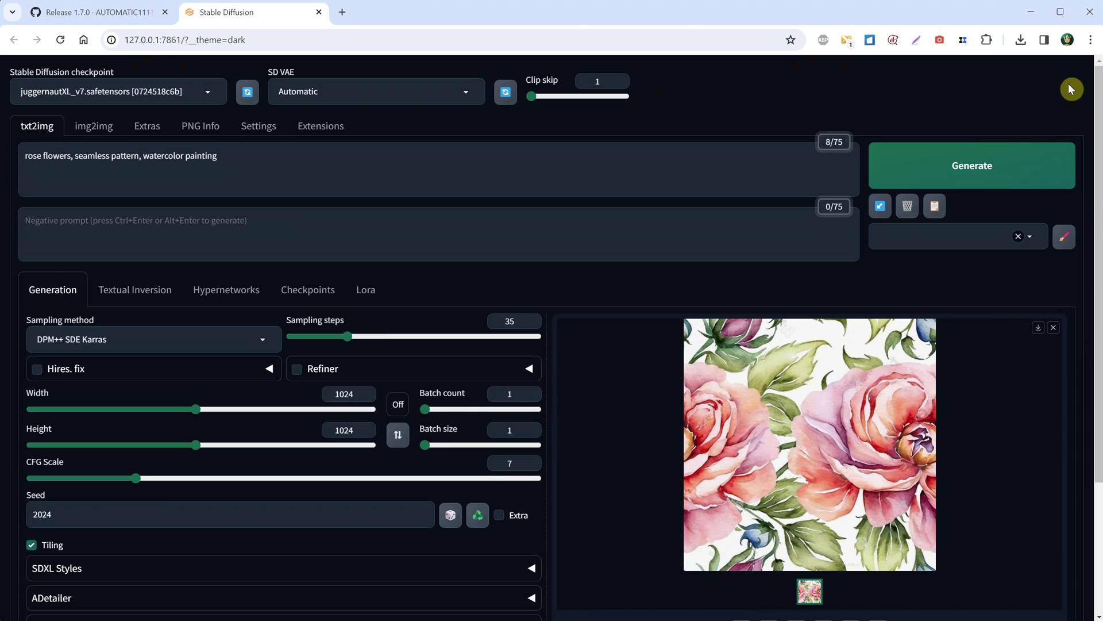
left_click(341, 231)
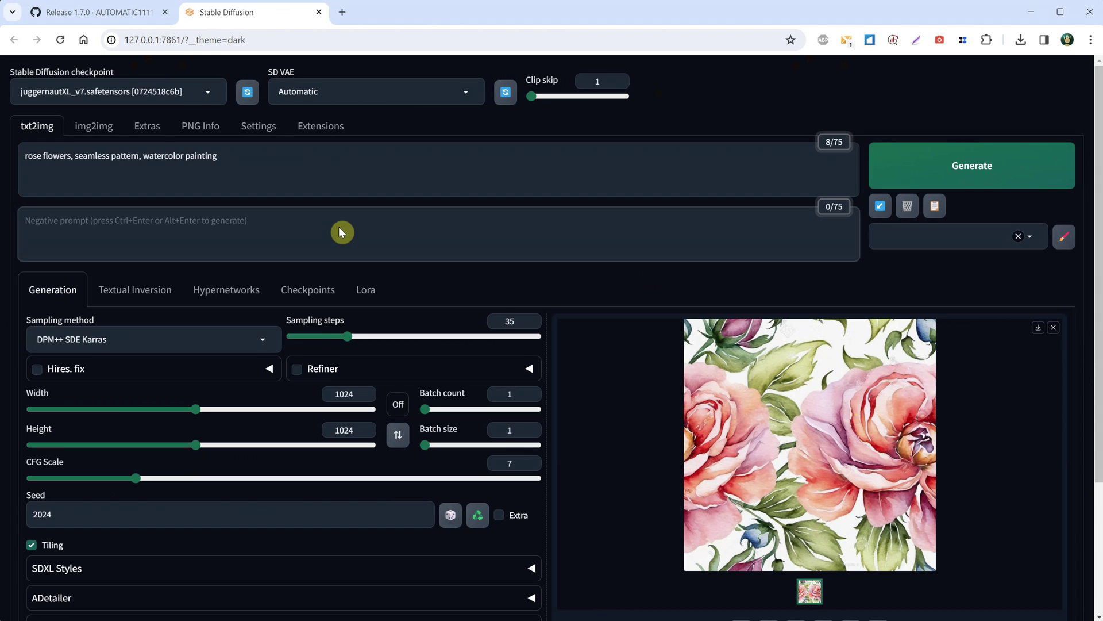
Regenerate the rose pattern with negative prompt 'signature, watermark, text, words' and open the new image file
type("signature, watermark, text, words")
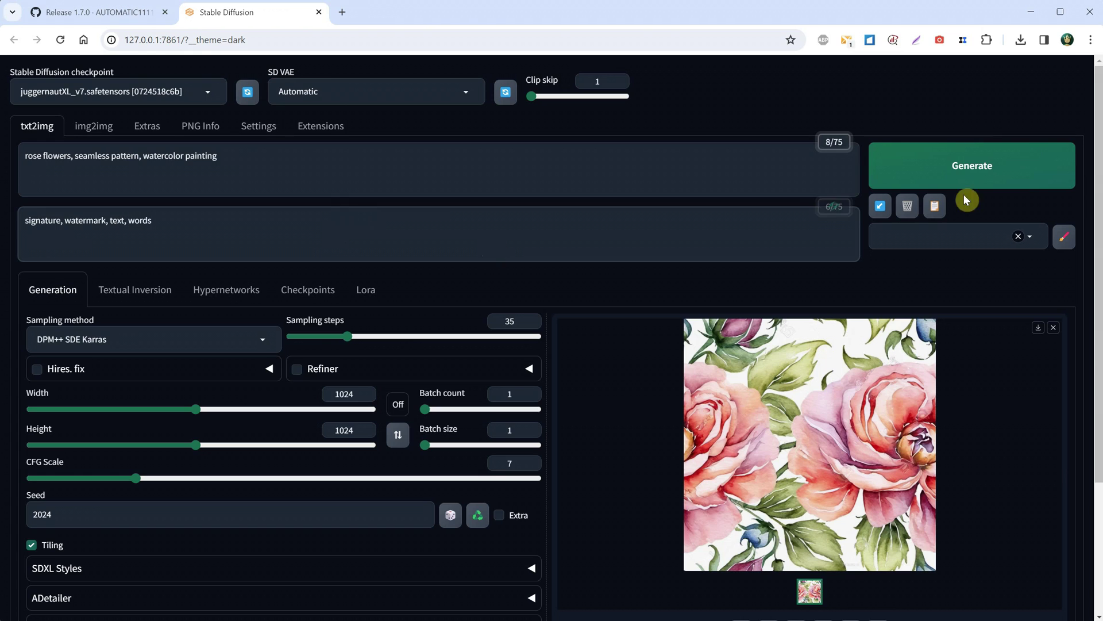
left_click(969, 178)
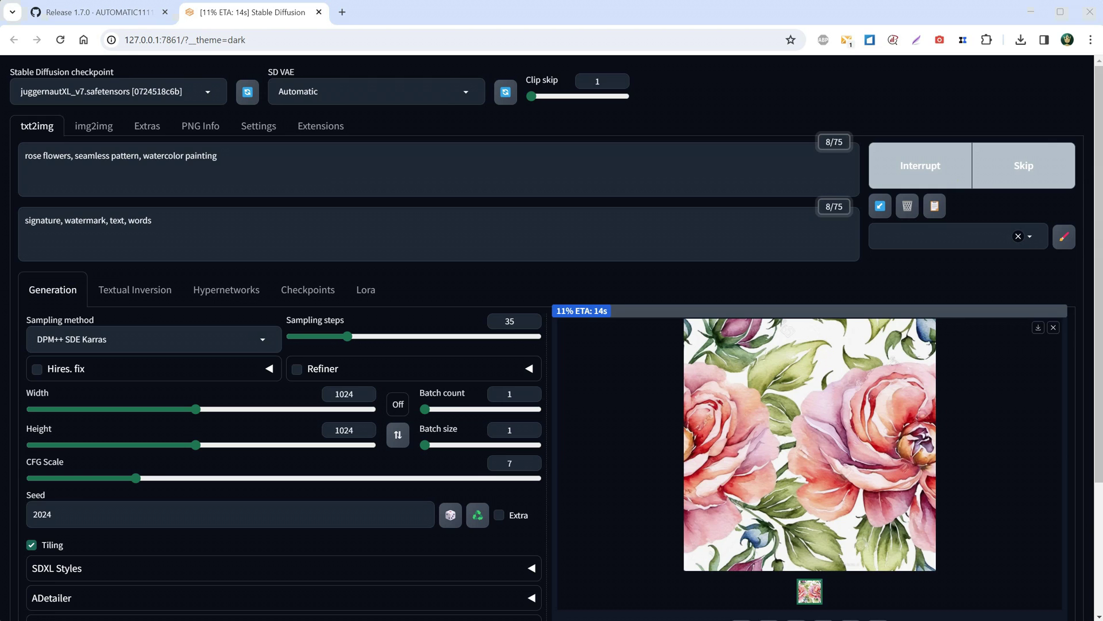
left_click(799, 463)
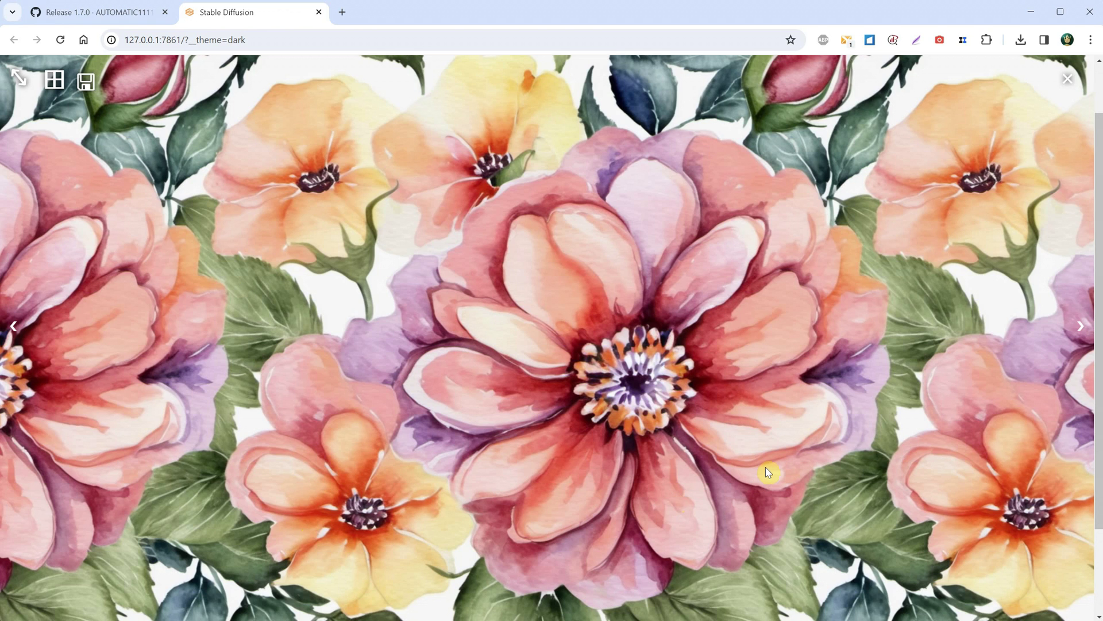
left_click(1069, 80)
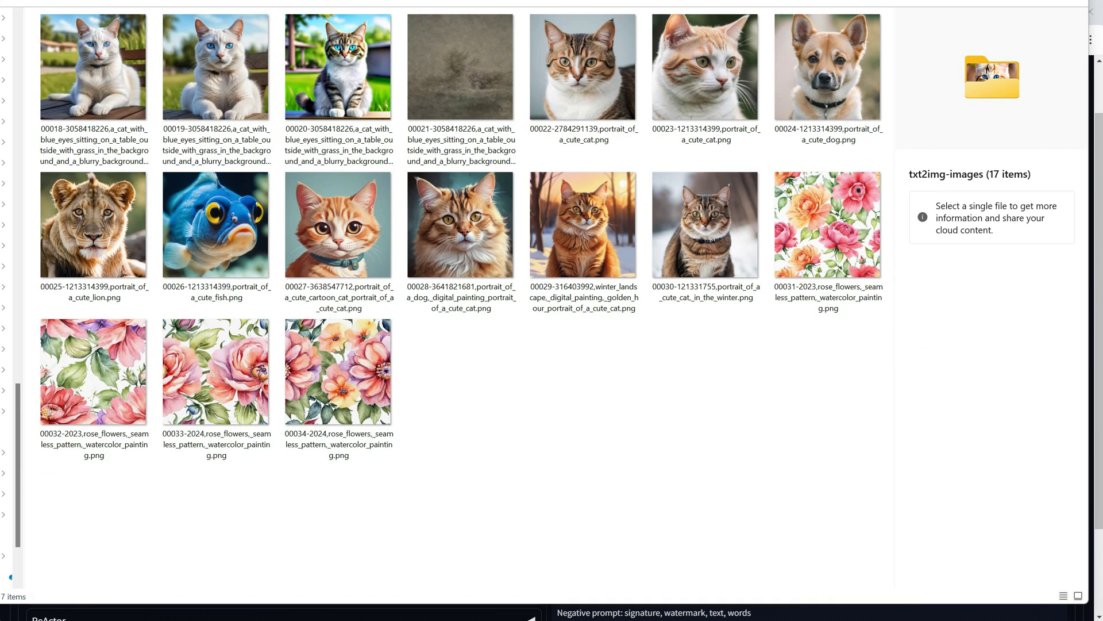
double_click(357, 390)
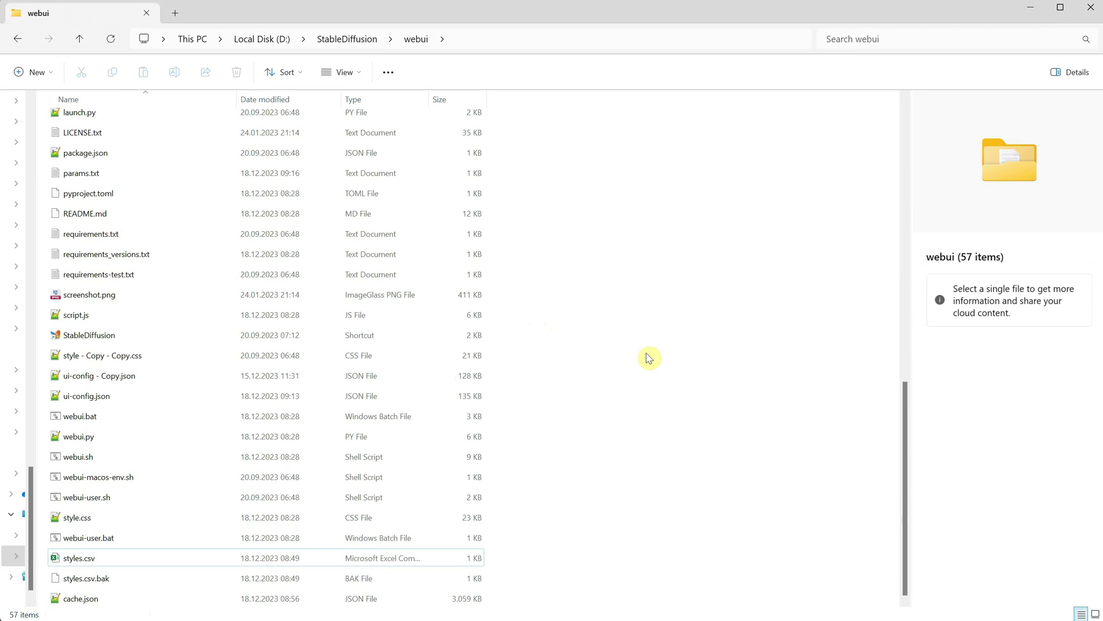
Create a shortcut to webui-user.bat and name it 'Stable Diffusion'
left_click(95, 497)
left_click(93, 541)
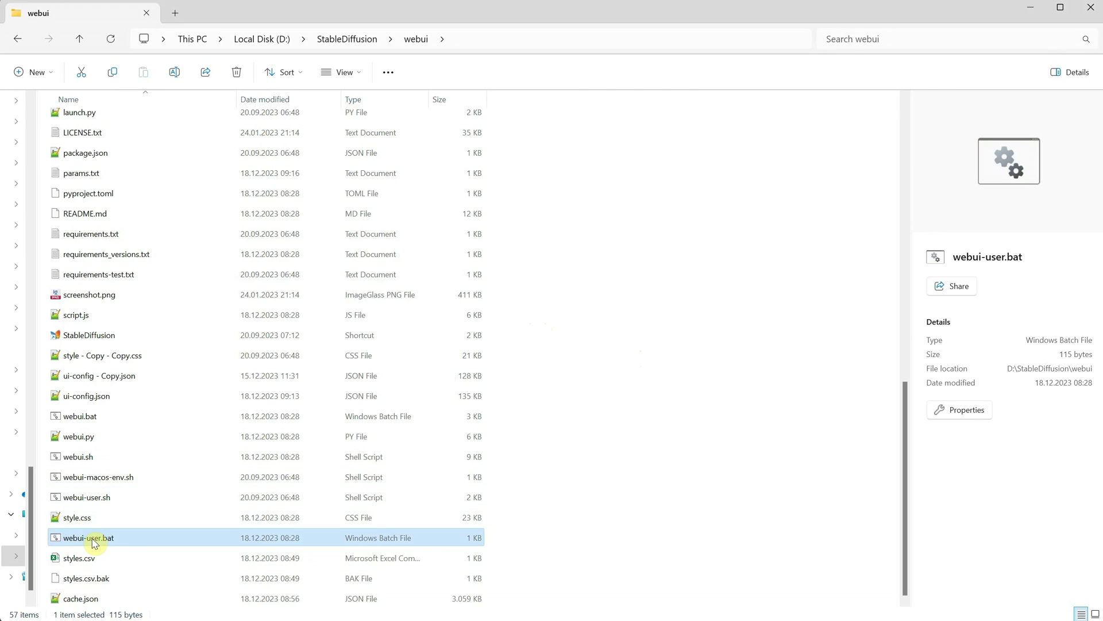
right_click(92, 539)
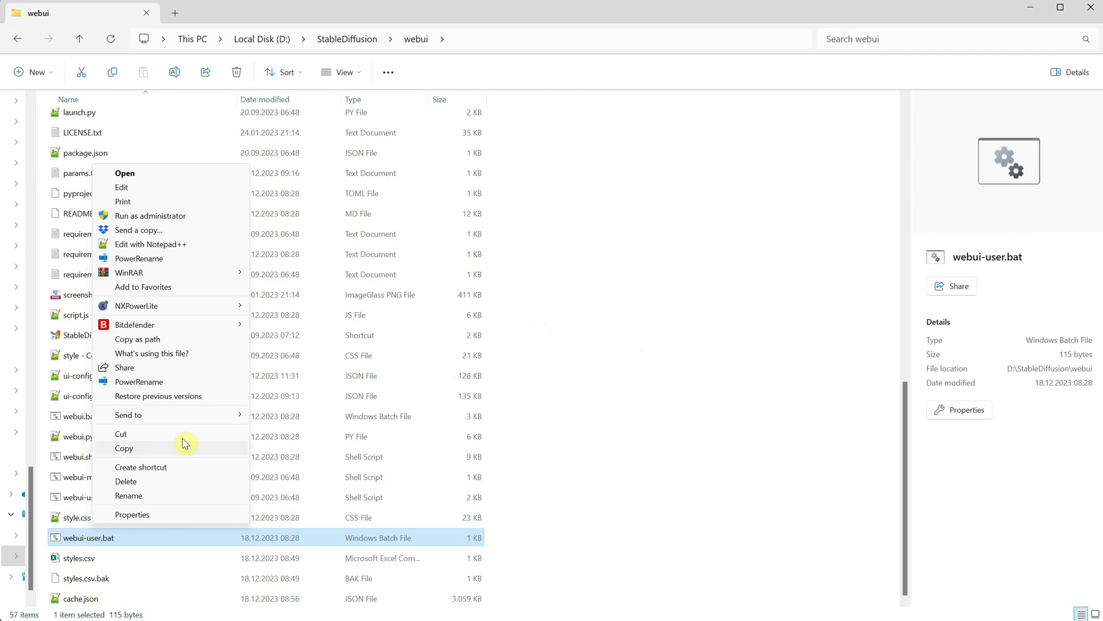
left_click(144, 469)
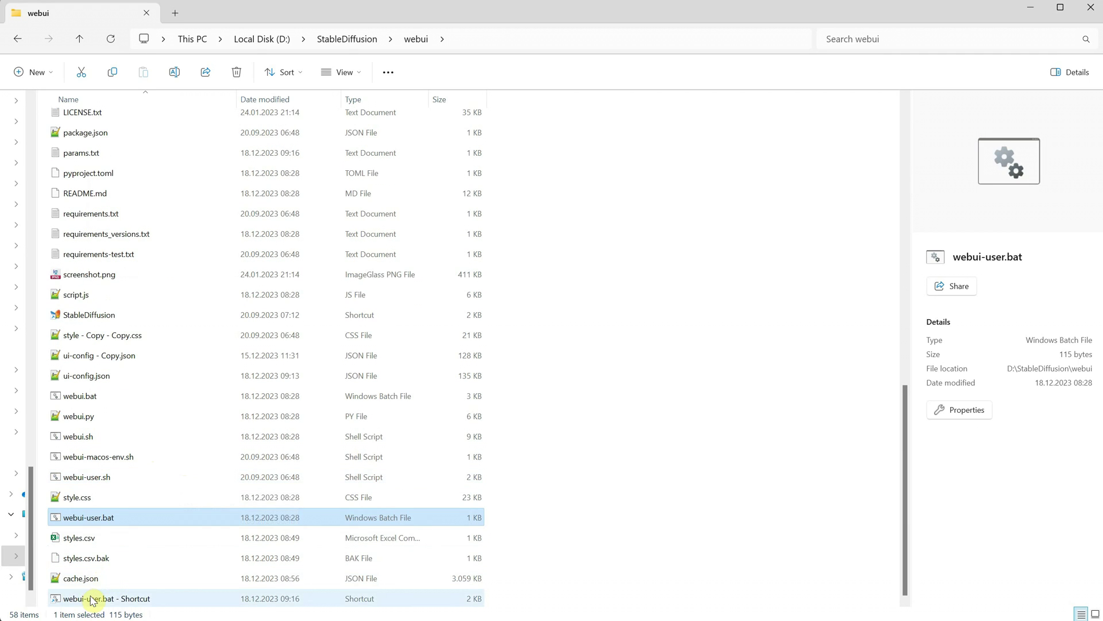
type("Stable Diffusion")
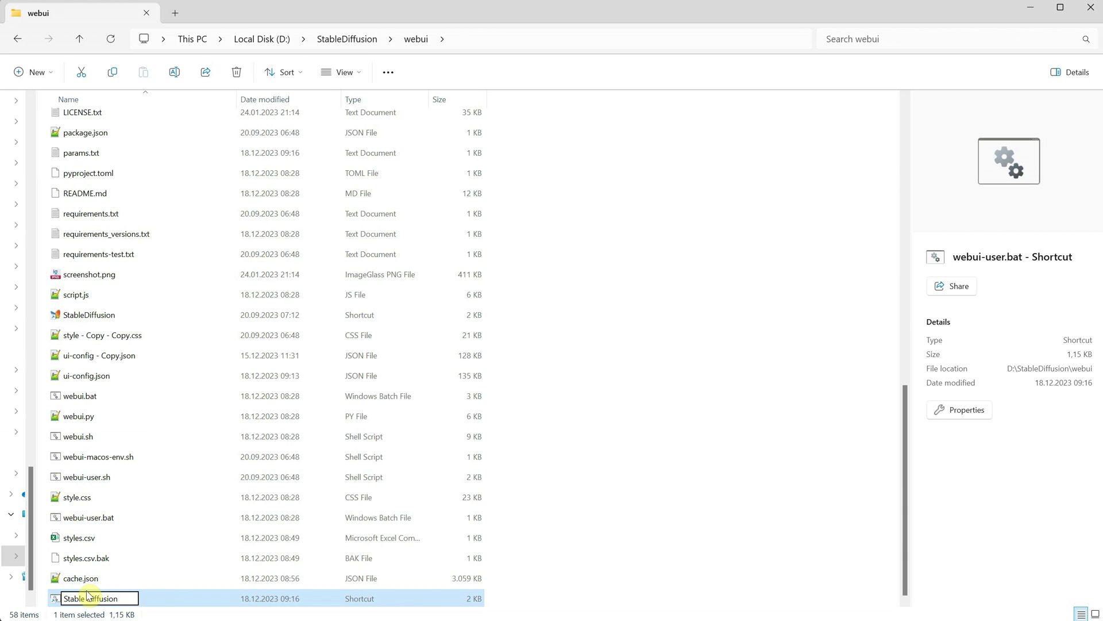
left_click(94, 577)
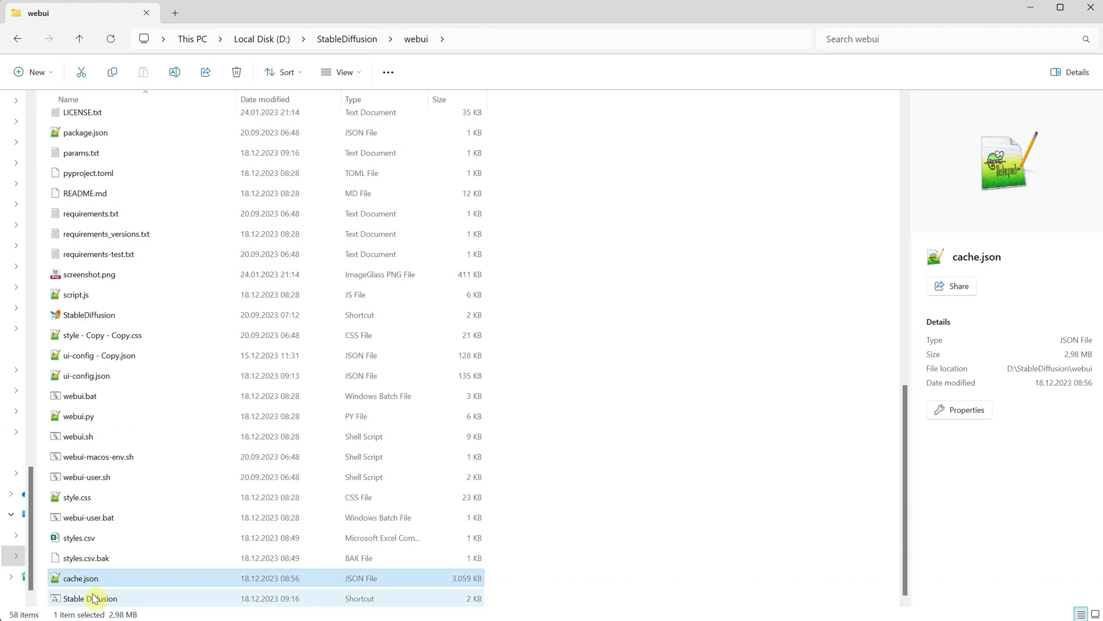
left_click(93, 598)
Change the Stable Diffusion shortcut's icon to the yellow star from SHELL32 and apply it
right_click(94, 598)
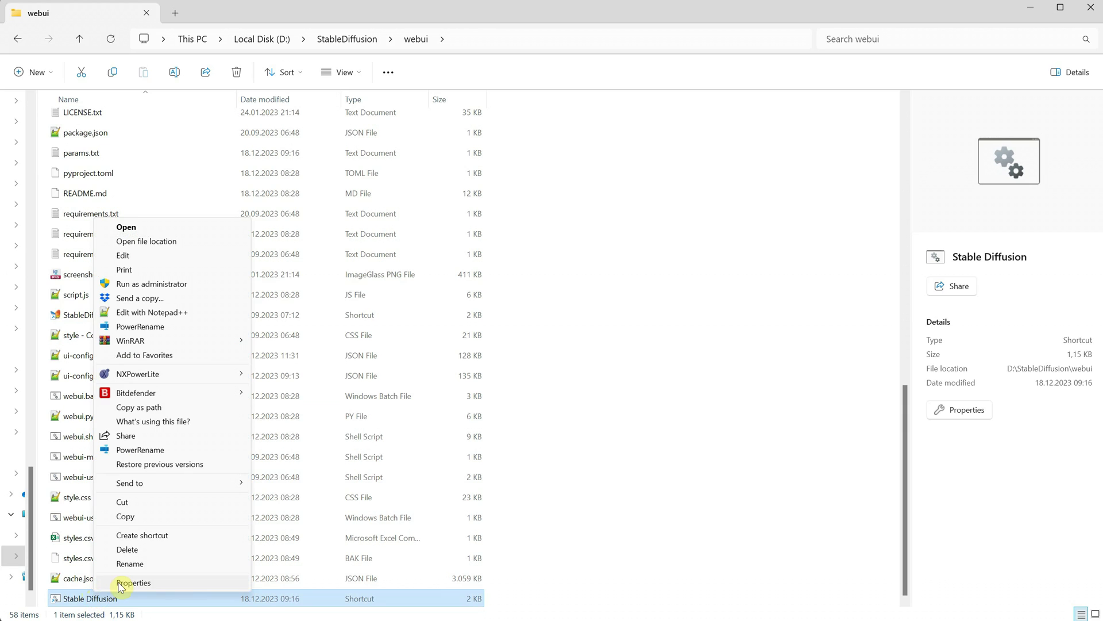
left_click(121, 583)
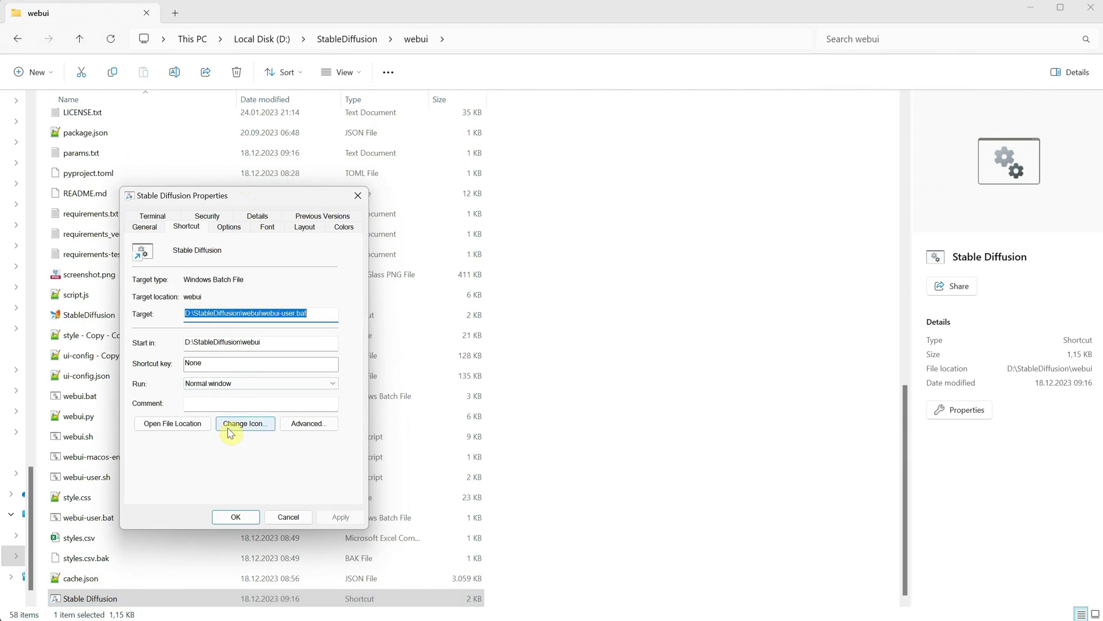
left_click(238, 429)
left_click_drag(718, 225, 426, 258)
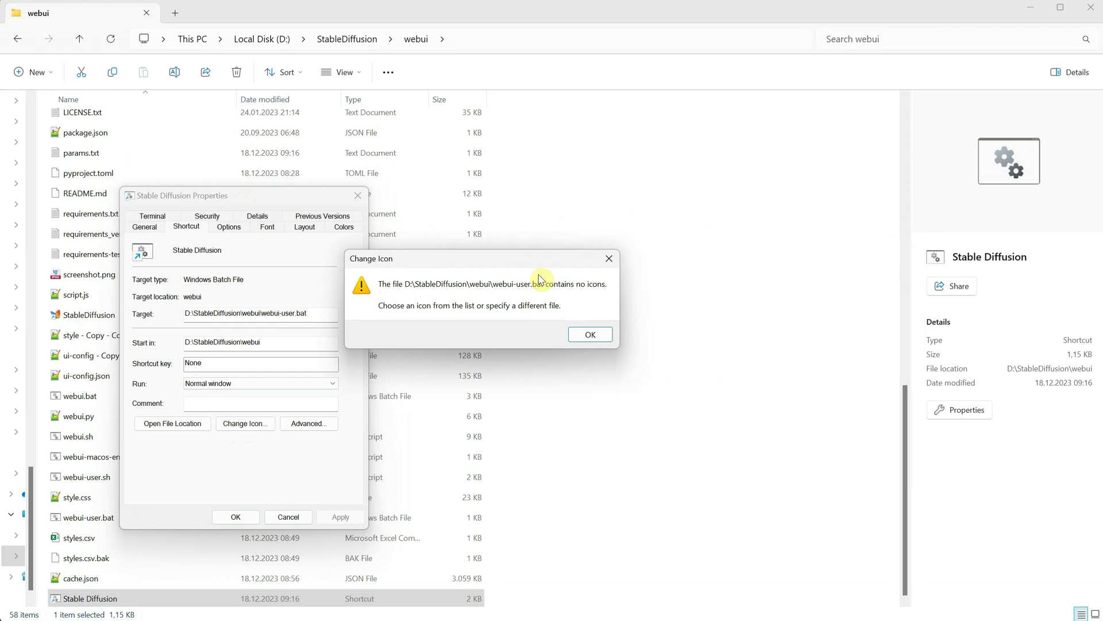
left_click(590, 334)
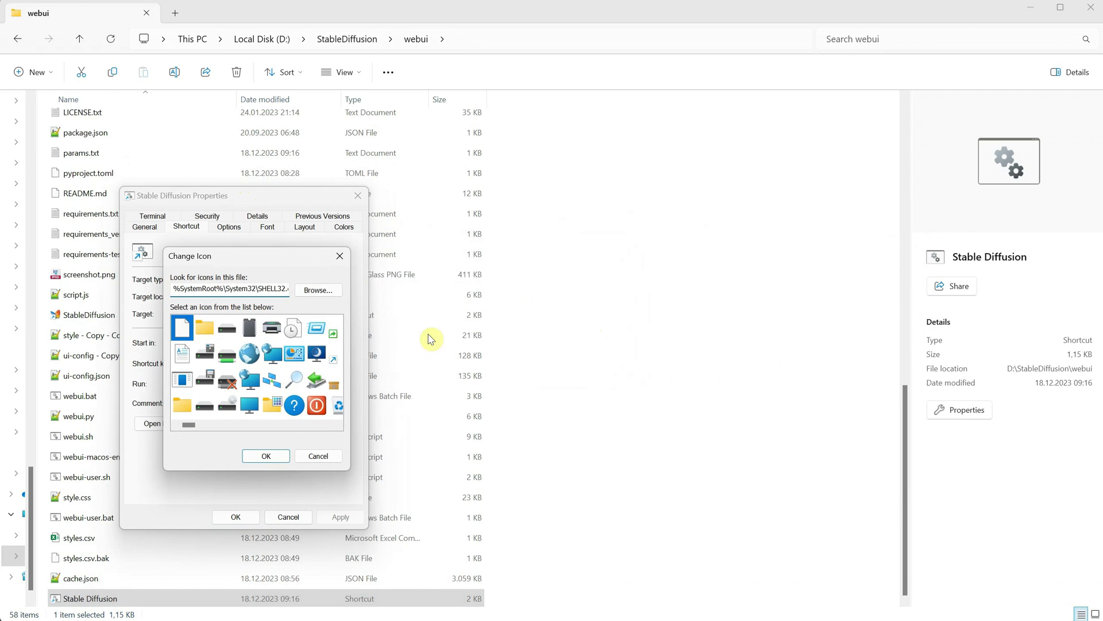
left_click_drag(192, 431, 278, 431)
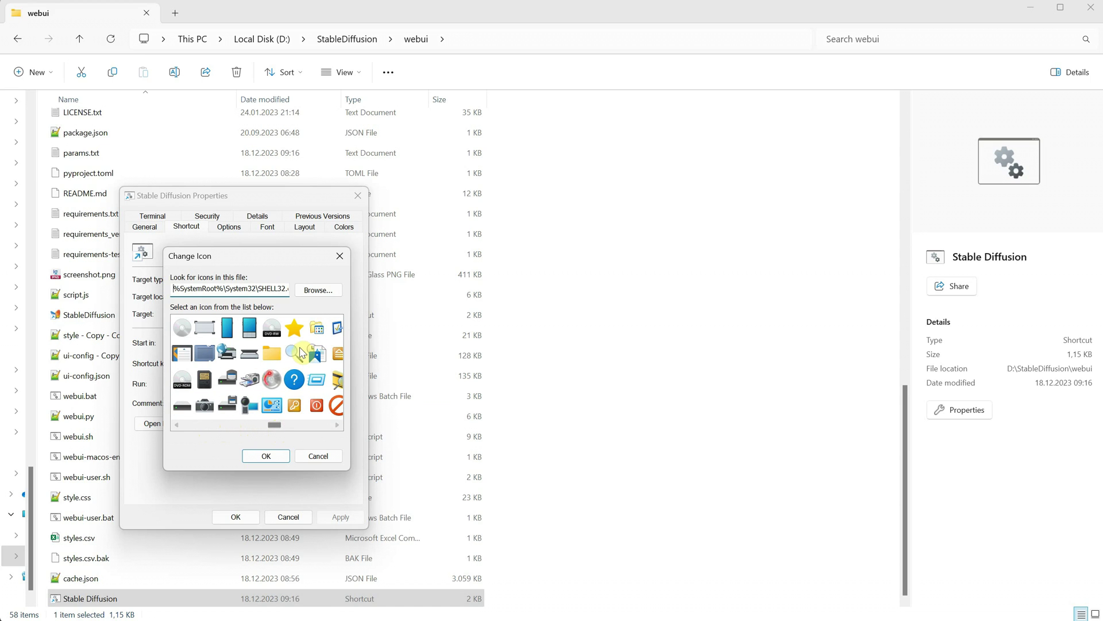
left_click(294, 328)
left_click(273, 455)
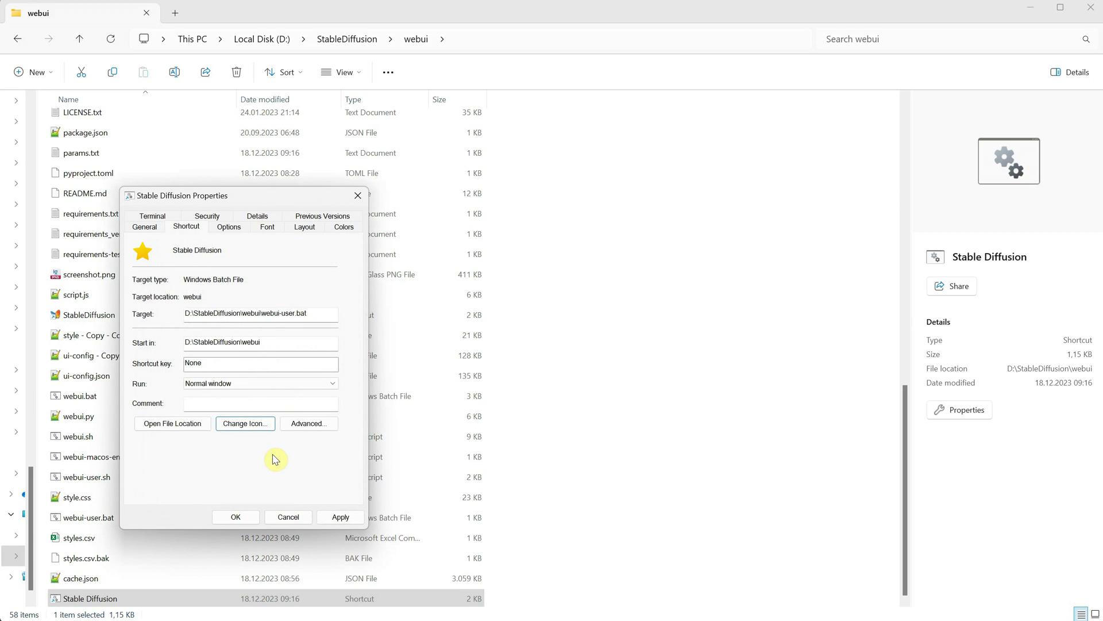
left_click(339, 517)
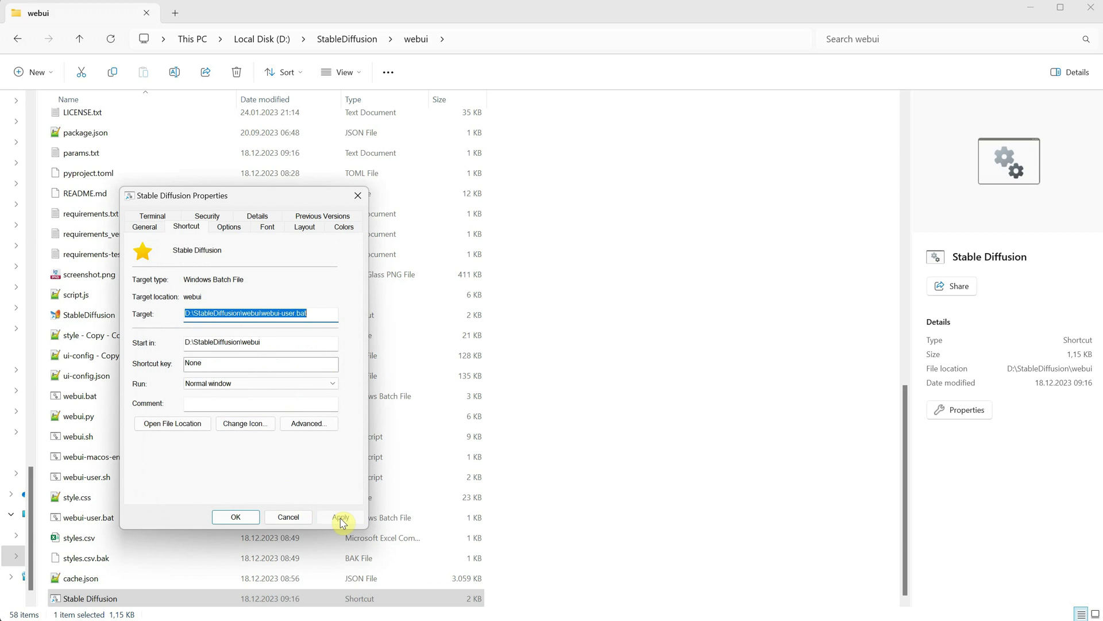
left_click(236, 517)
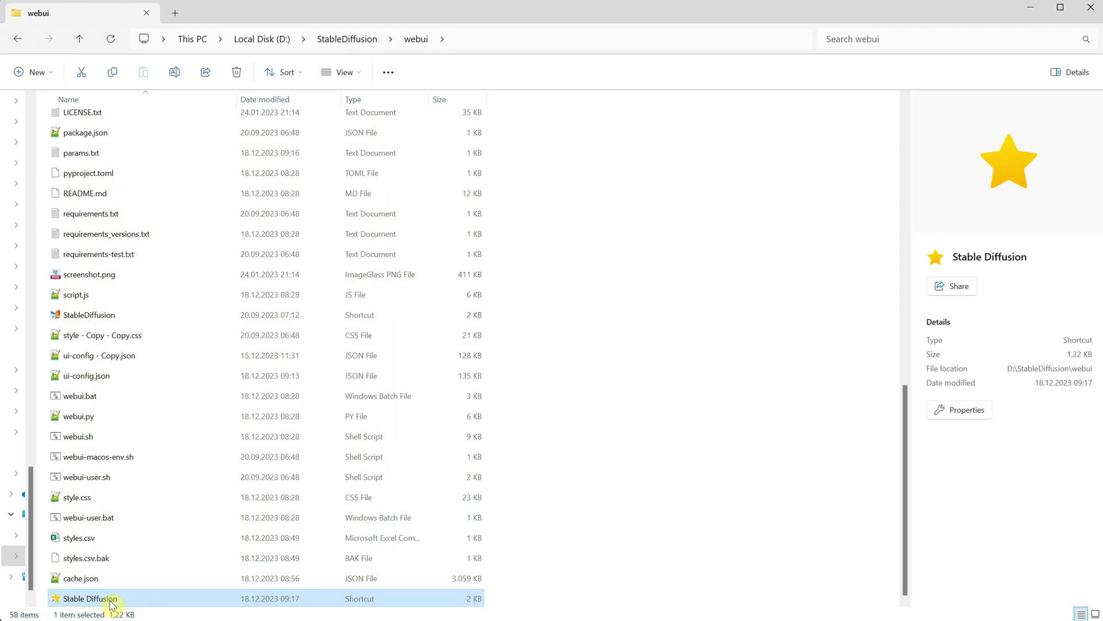
Copy the star Stable Diffusion shortcut into the txt2img-images folder and launch the web UI from it
right_click(118, 609)
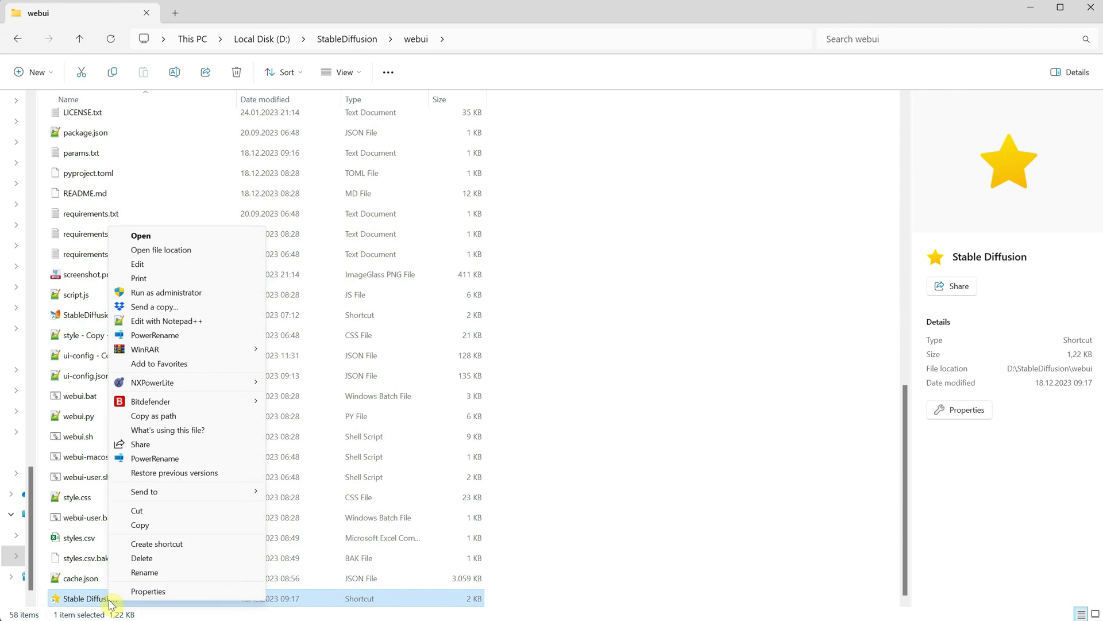
left_click(160, 526)
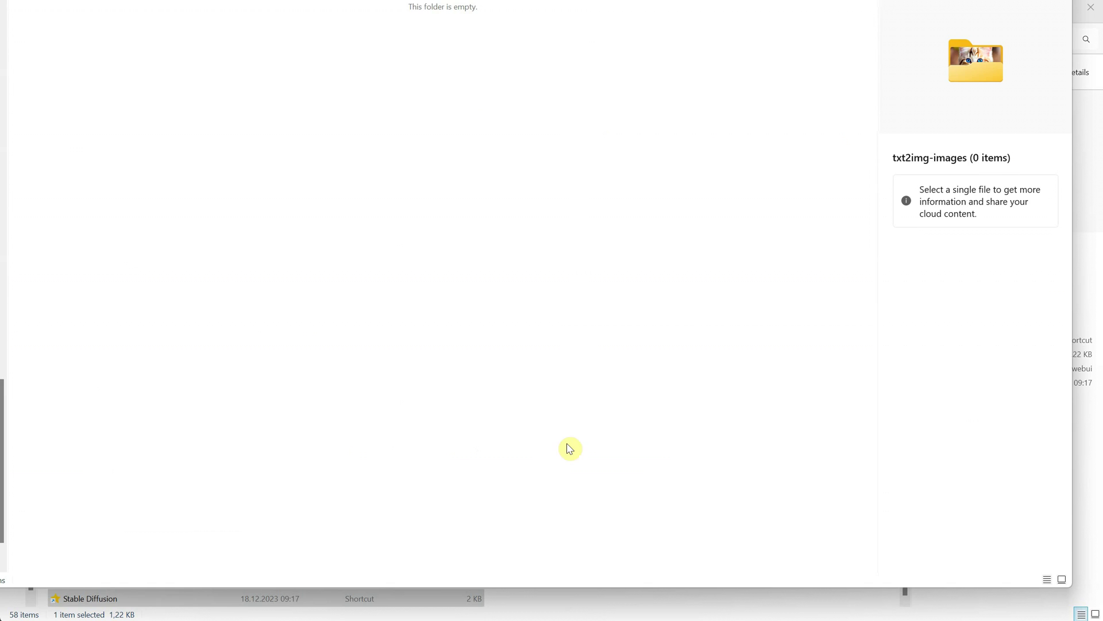
key("ctrl+v")
left_click(348, 250)
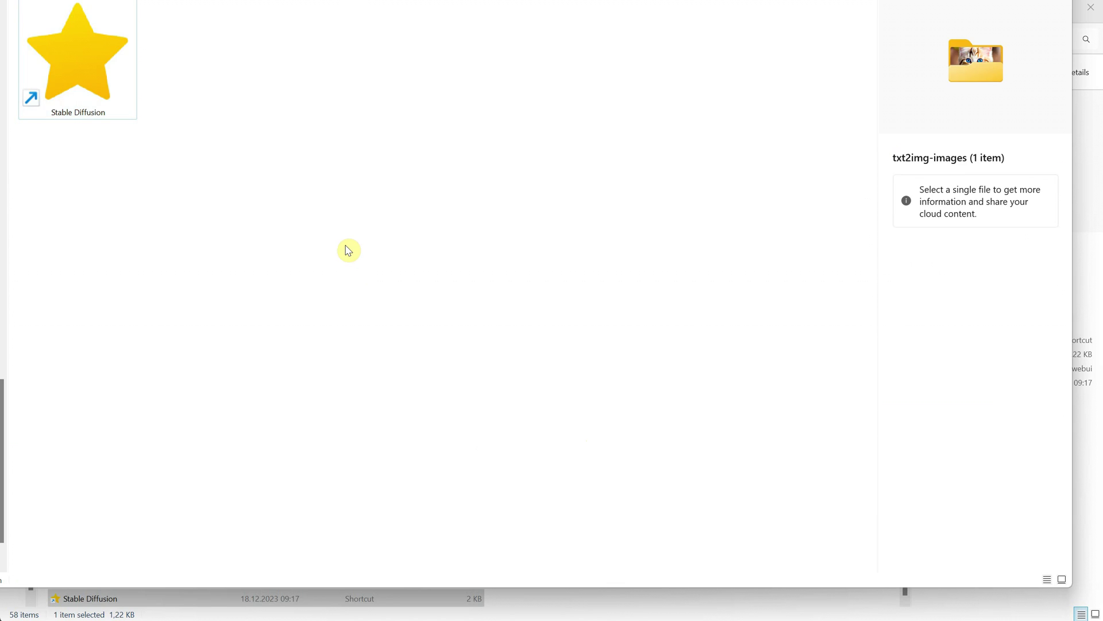
left_click(104, 91)
double_click(103, 90)
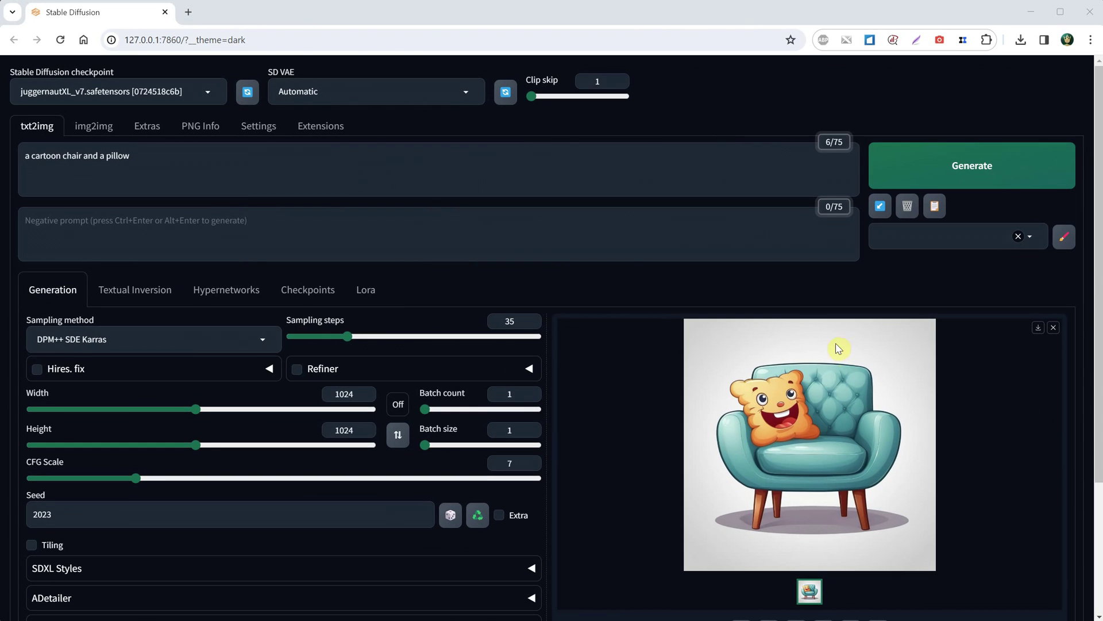
Change the prompt to 'a cartoon chair AND a pillow' and generate an image
left_click(284, 153)
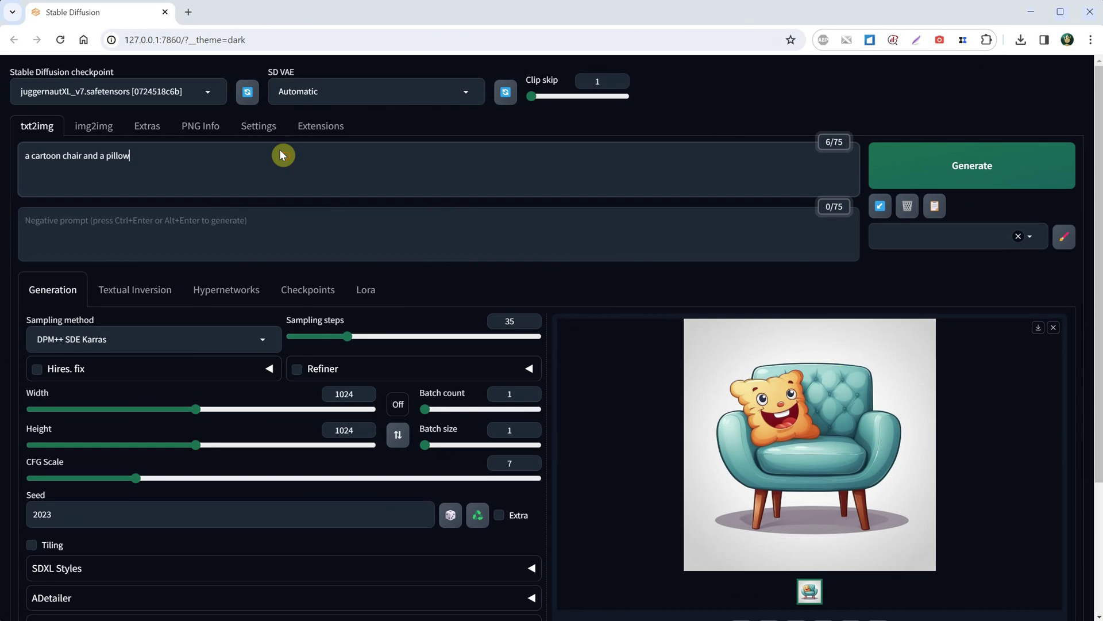
key("ctrl+shift+Left")
key("ctrl+shift+Left")
key("ctrl+shift+Left")
key("ctrl+shift+Left")
key("ctrl+shift+Left")
key("ctrl+shift+Left")
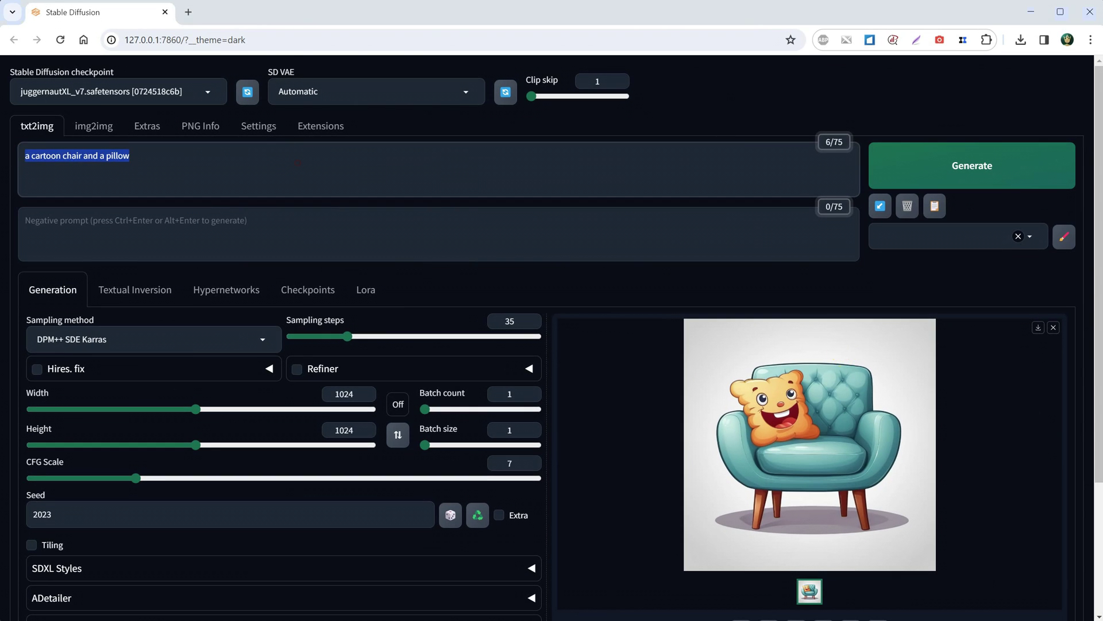
left_click(211, 158)
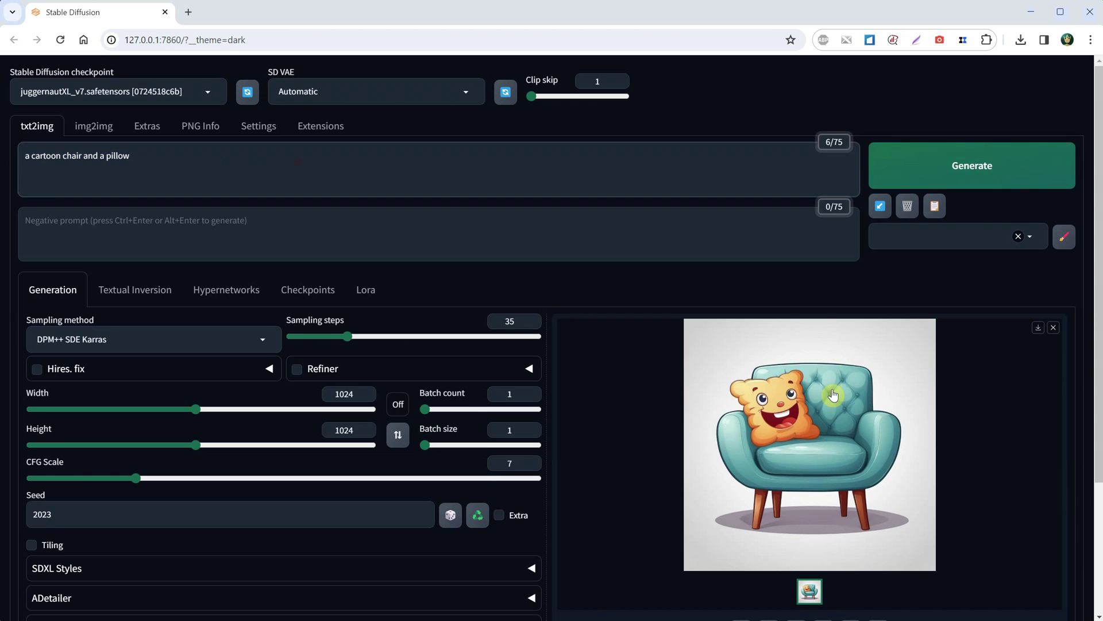
double_click(94, 155)
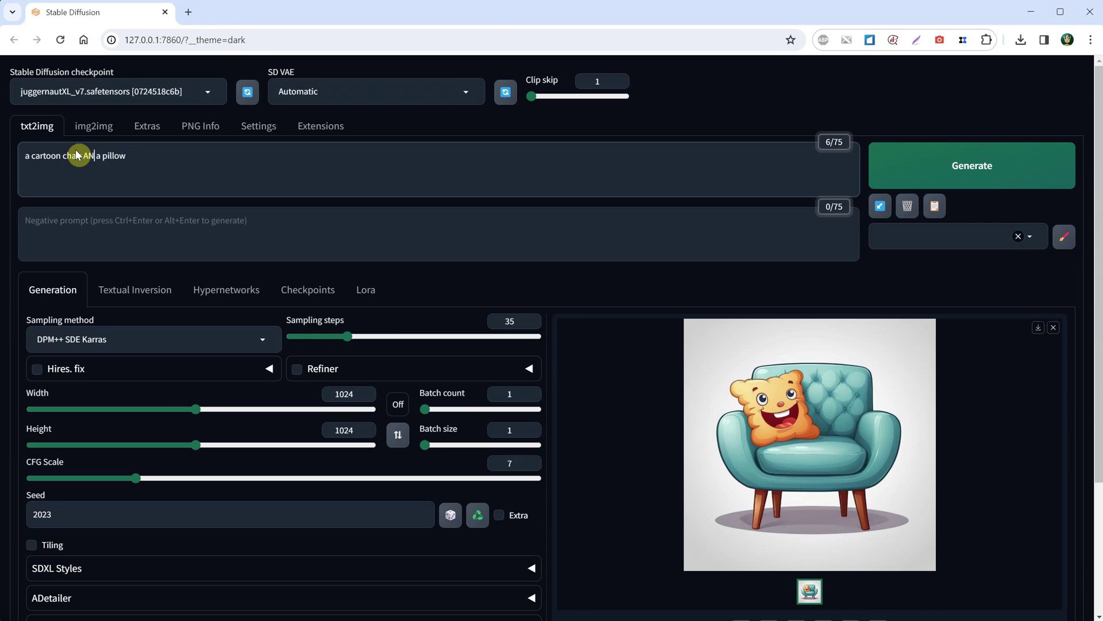
type("AND")
left_click(943, 167)
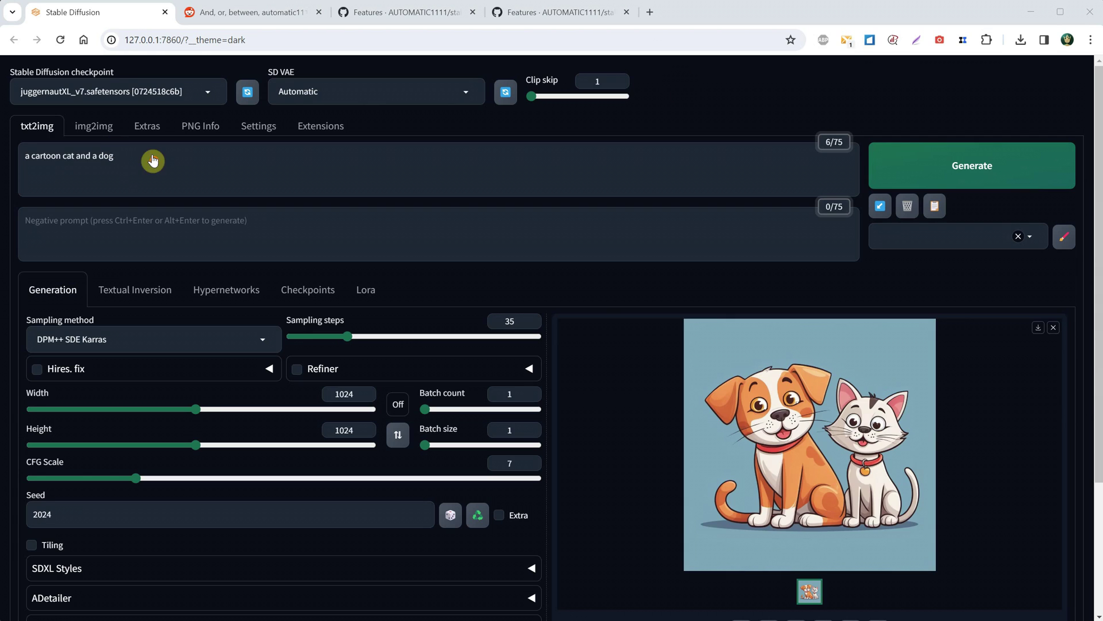
Change the prompt to 'a cartoon cat AND a dog' and generate
triple_click(150, 160)
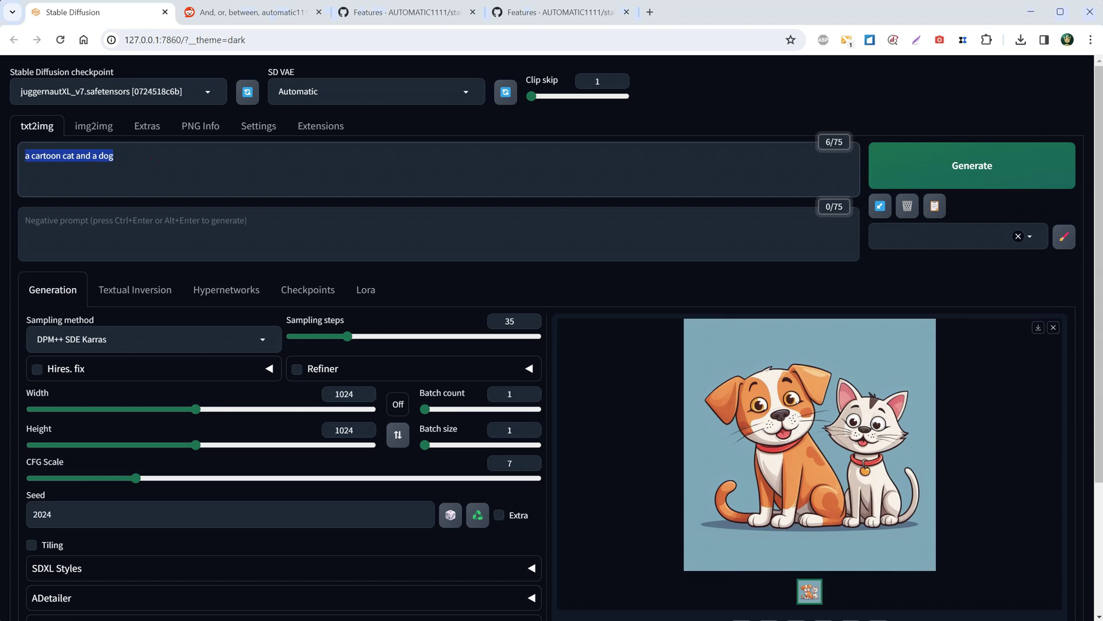
left_click(92, 176)
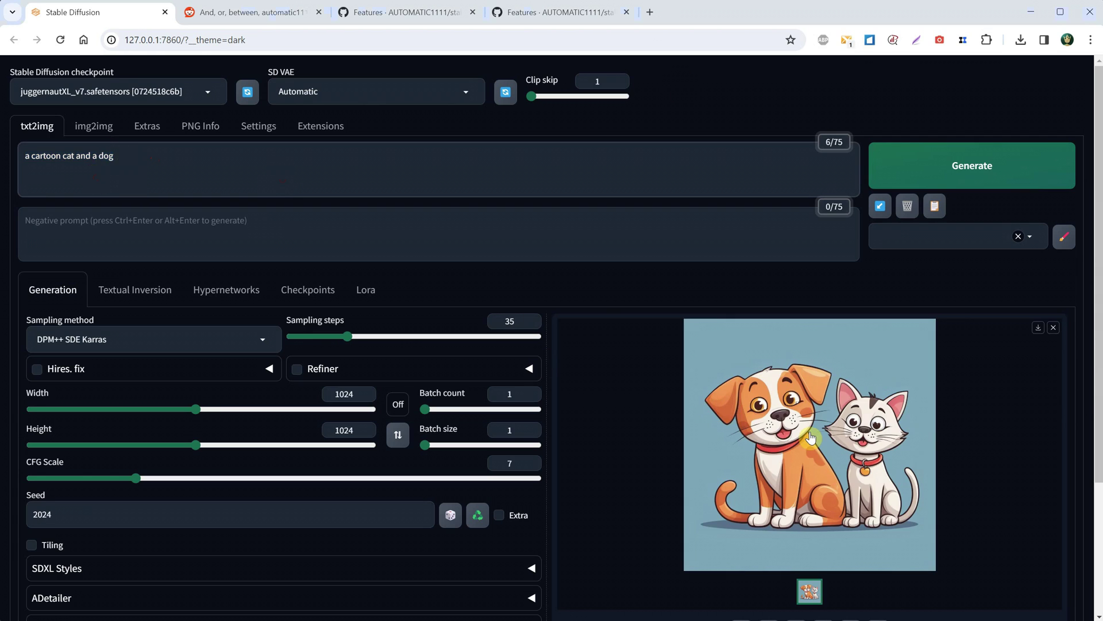
double_click(85, 154)
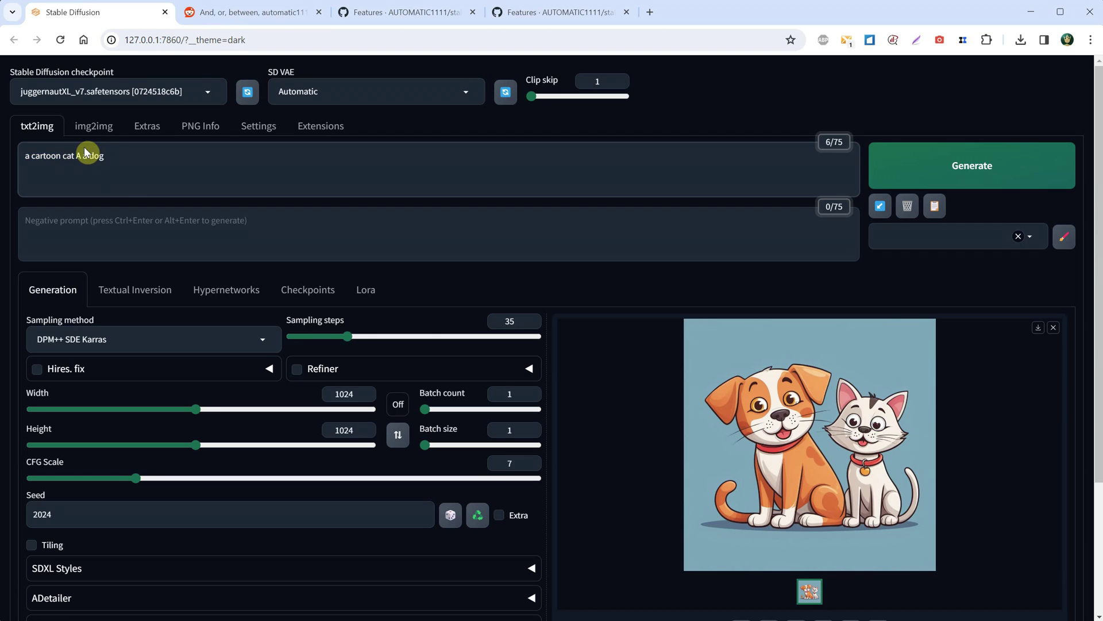
type("AND")
left_click(986, 173)
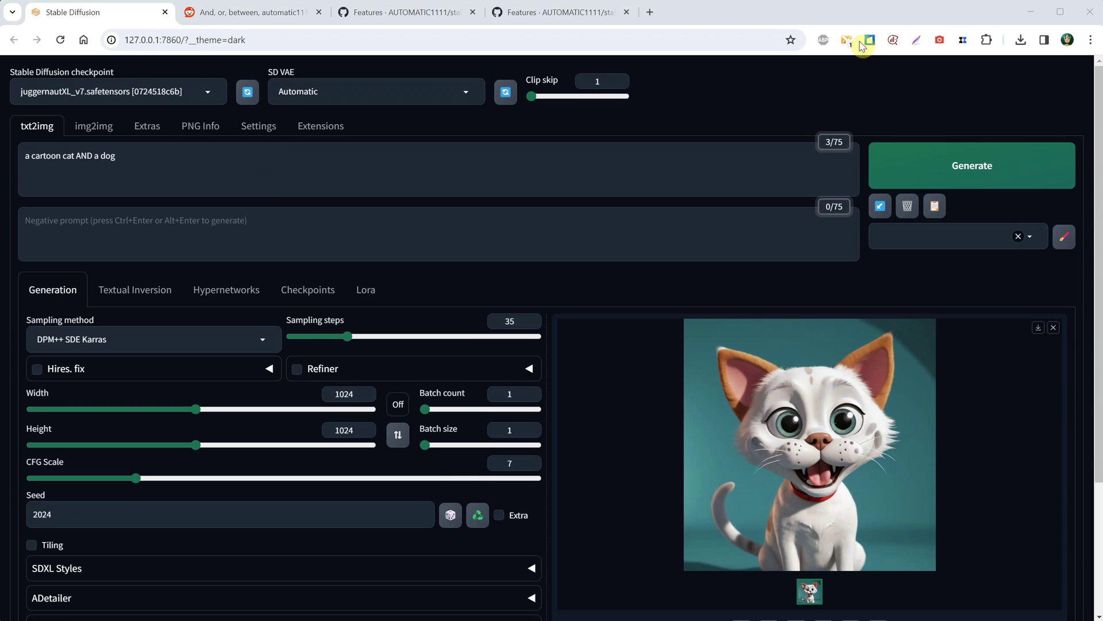
Append 'AND a bat' to the prompt and generate again
left_click(262, 166)
type("AND a ")
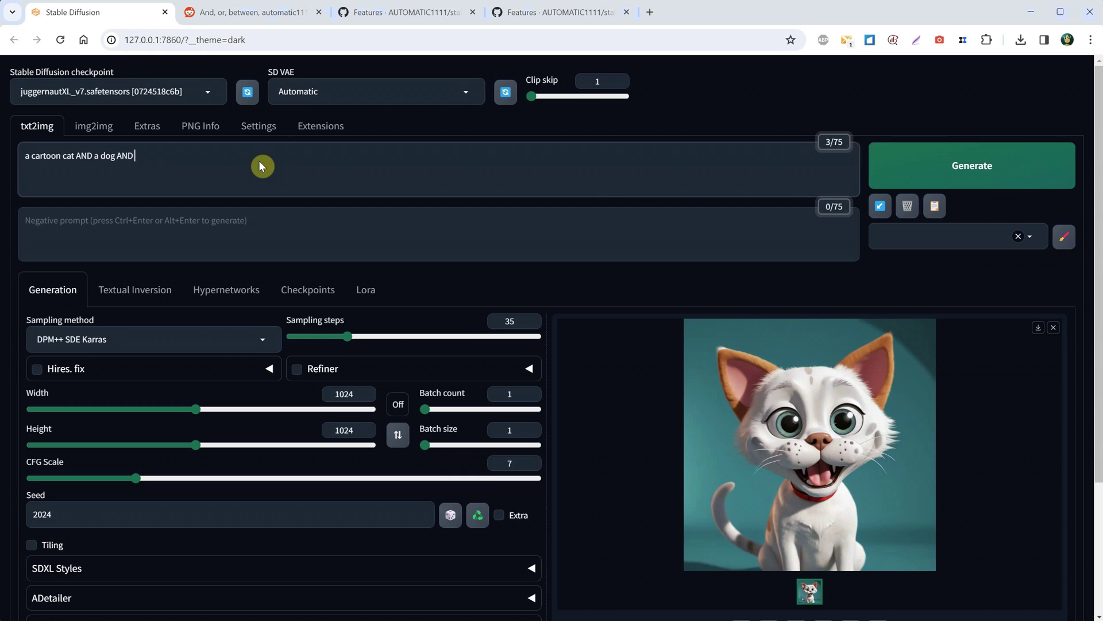
type("bat")
left_click(886, 167)
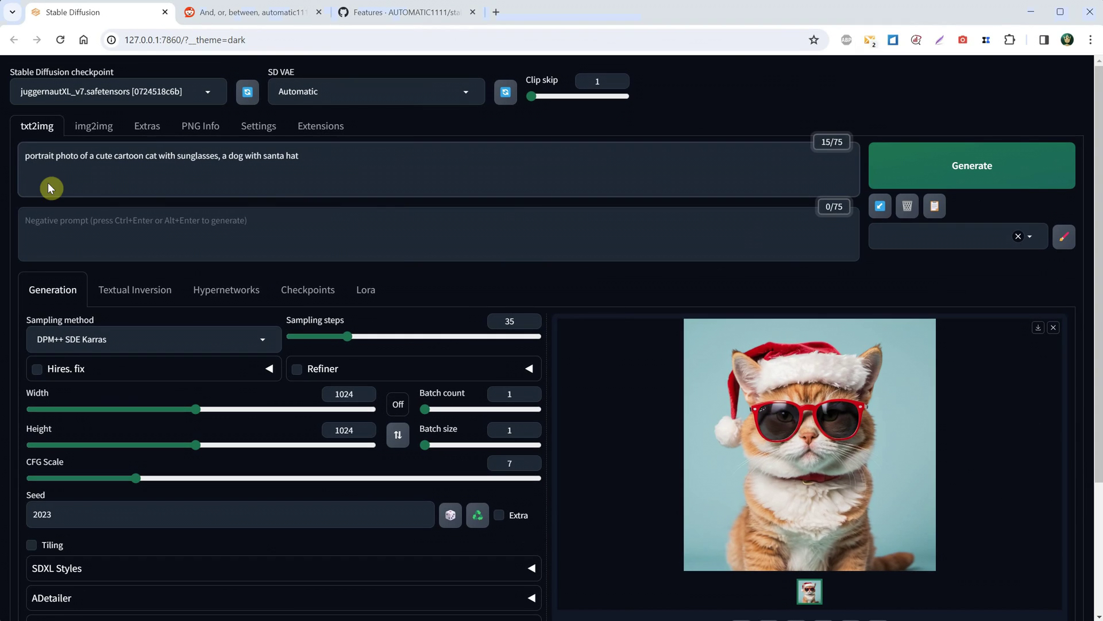
Weight the 'a dog with santa hat' phrase to 1.5 and generate
left_click_drag(27, 155, 205, 154)
left_click(141, 174)
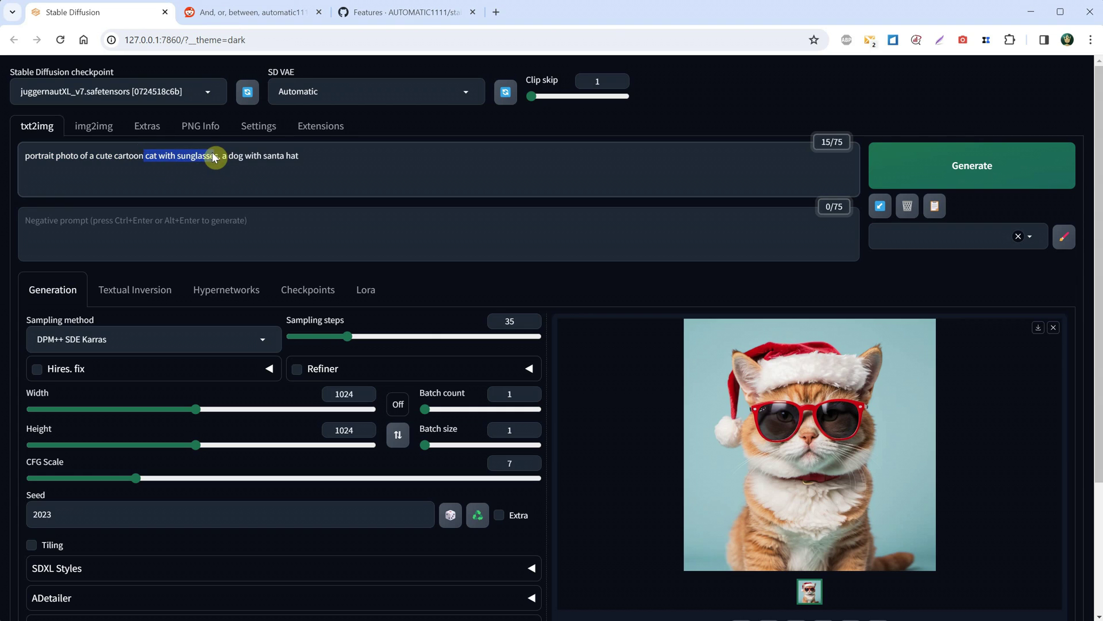
left_click(230, 167)
key("shift+End")
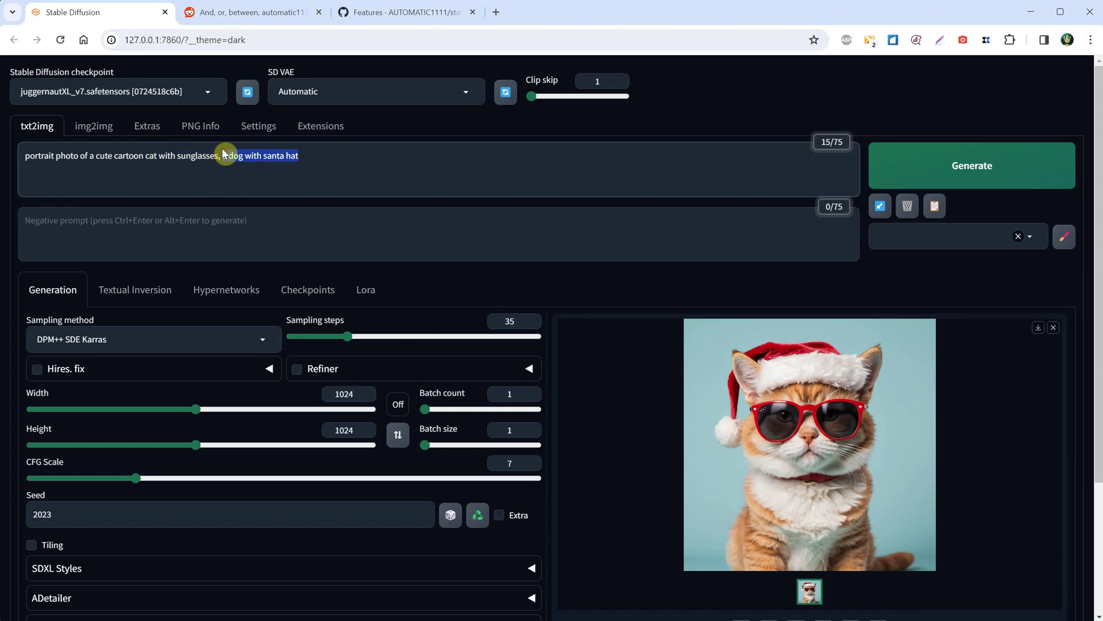
left_click(322, 163)
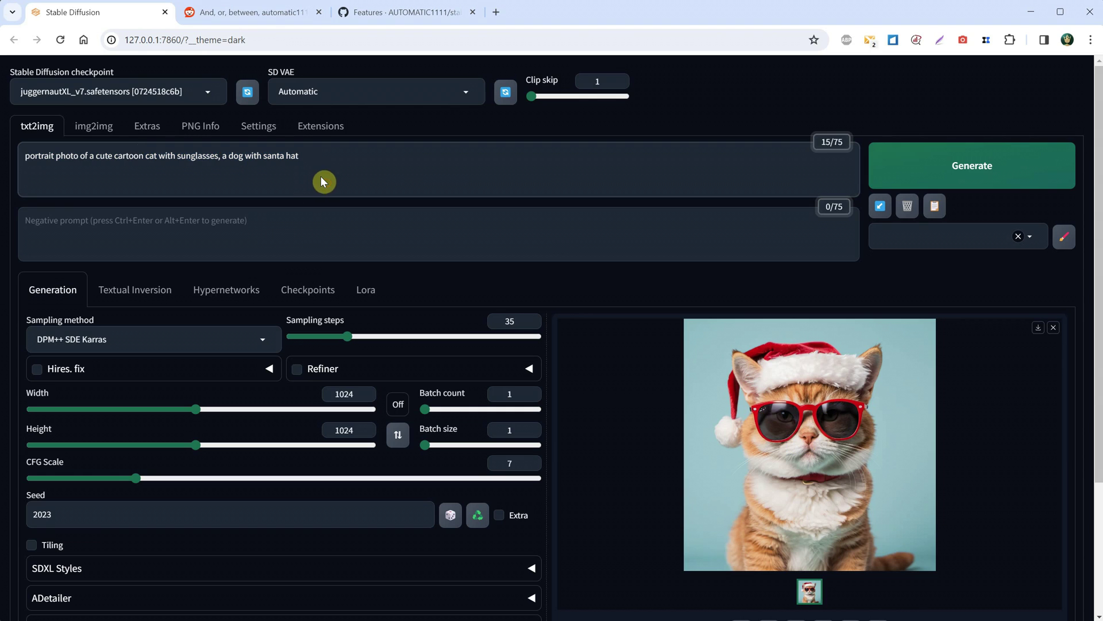
left_click_drag(352, 159, 216, 144)
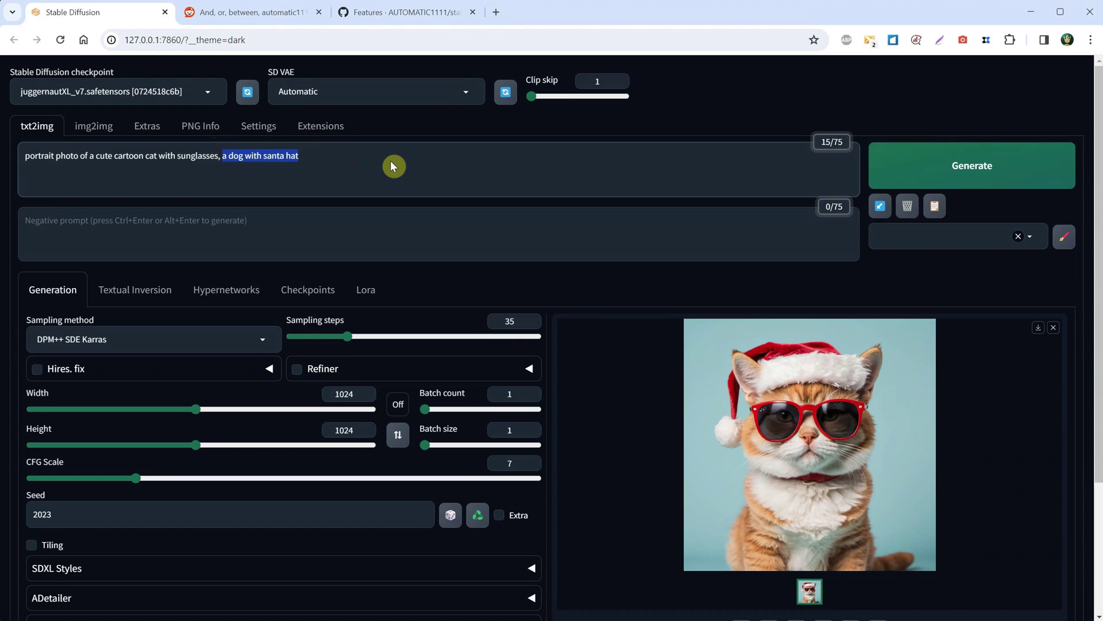
key("ctrl+Up")
key("ctrl+Up")
key("ctrl+Up")
key("ctrl+Up")
left_click(391, 161)
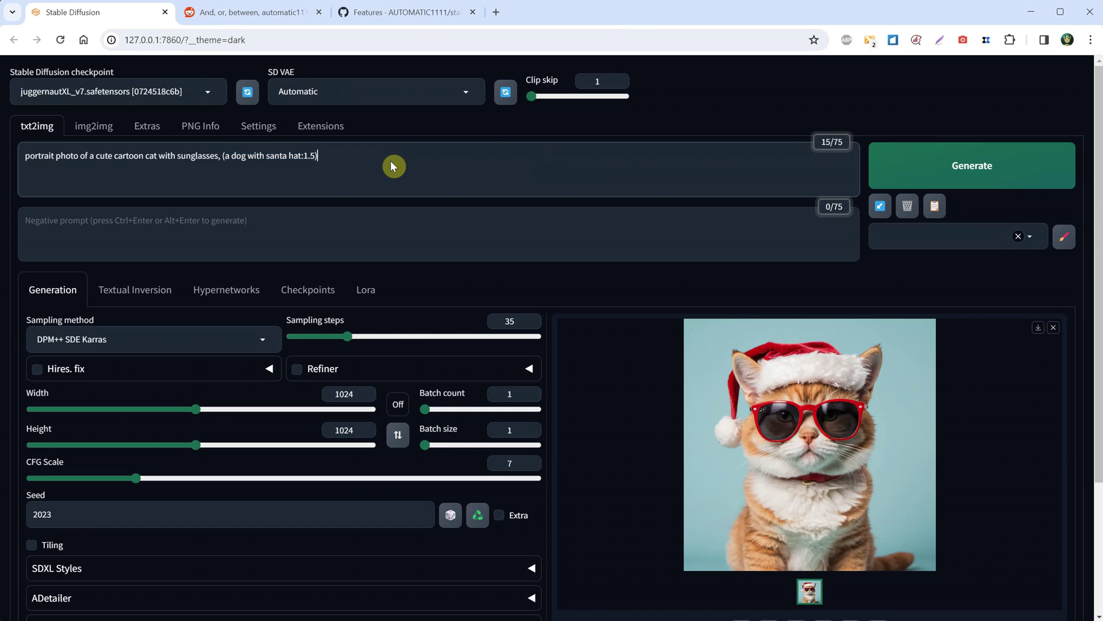
left_click(926, 170)
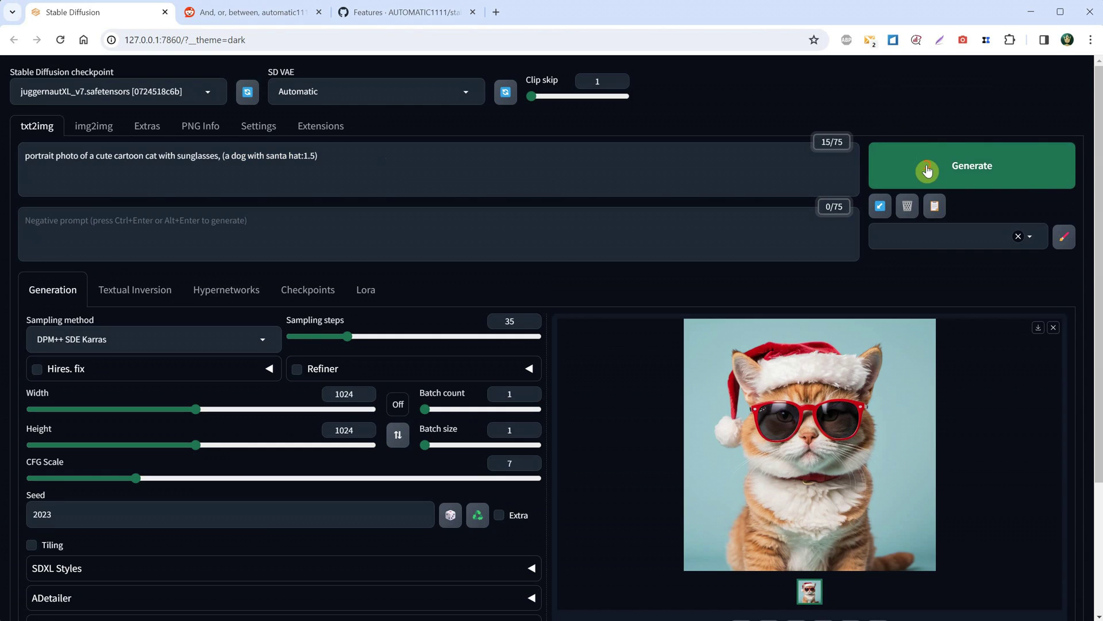
left_click(927, 170)
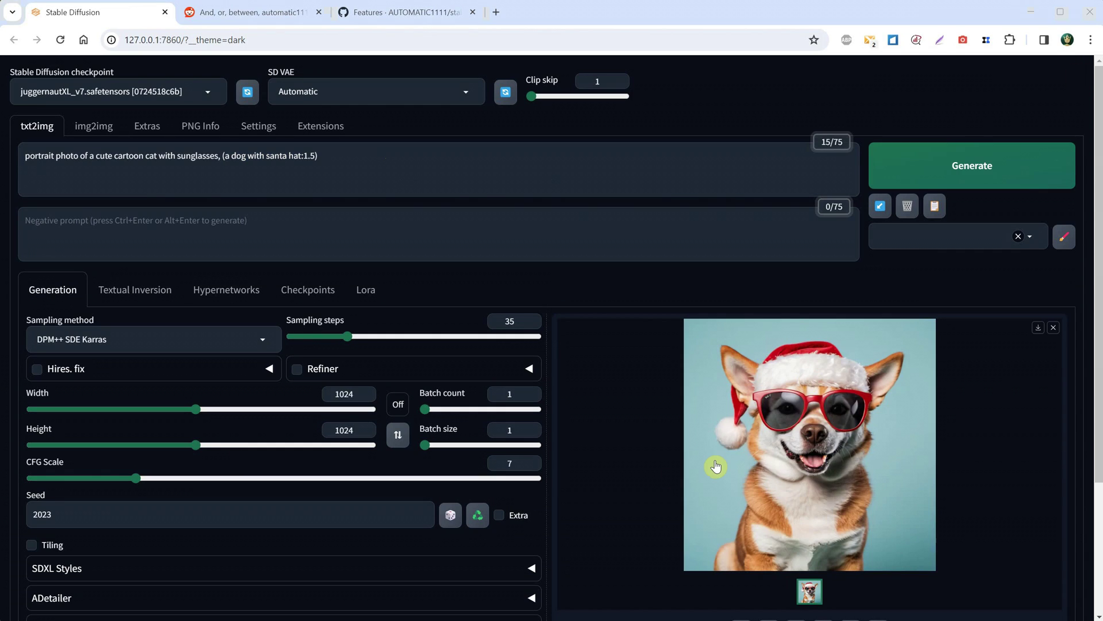
Raise the dog phrase weight to 3.0 and generate
left_click_drag(300, 155, 223, 159)
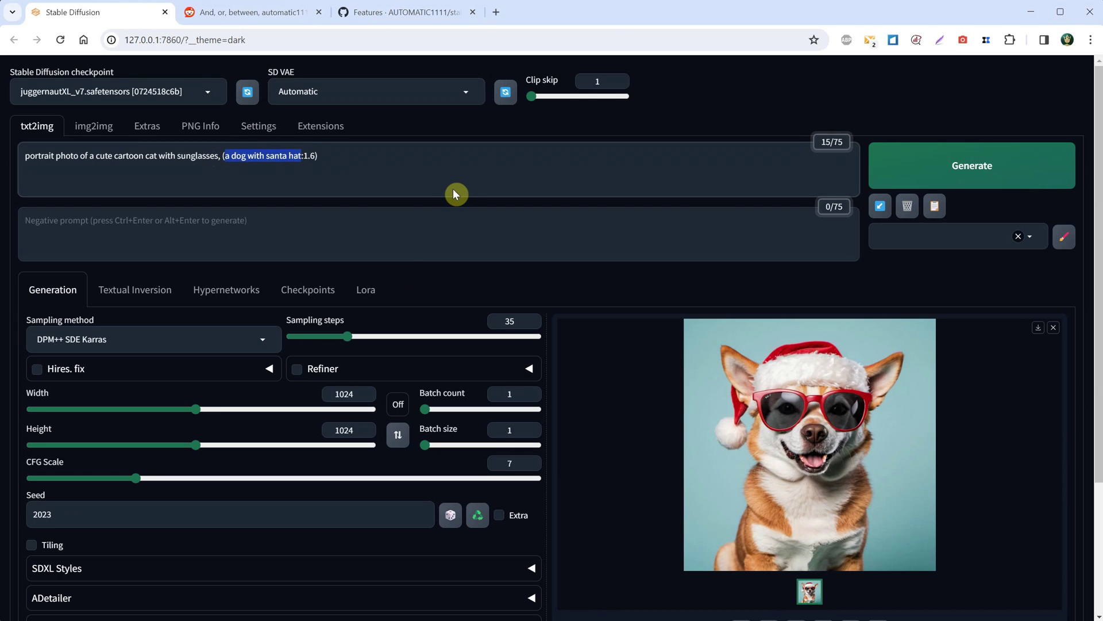
key("ctrl+Up")
key("ctrl+Up")
key("ctrl+Up")
key("ctrl+Up")
key("ctrl+Up")
key("ctrl+Up")
key("ctrl+Up")
key("ctrl+Up")
key("ctrl+Up")
key("ctrl+Up")
key("ctrl+Up")
key("ctrl+Up")
key("ctrl+Up")
key("ctrl+Up")
key("ctrl+Up")
left_click(893, 181)
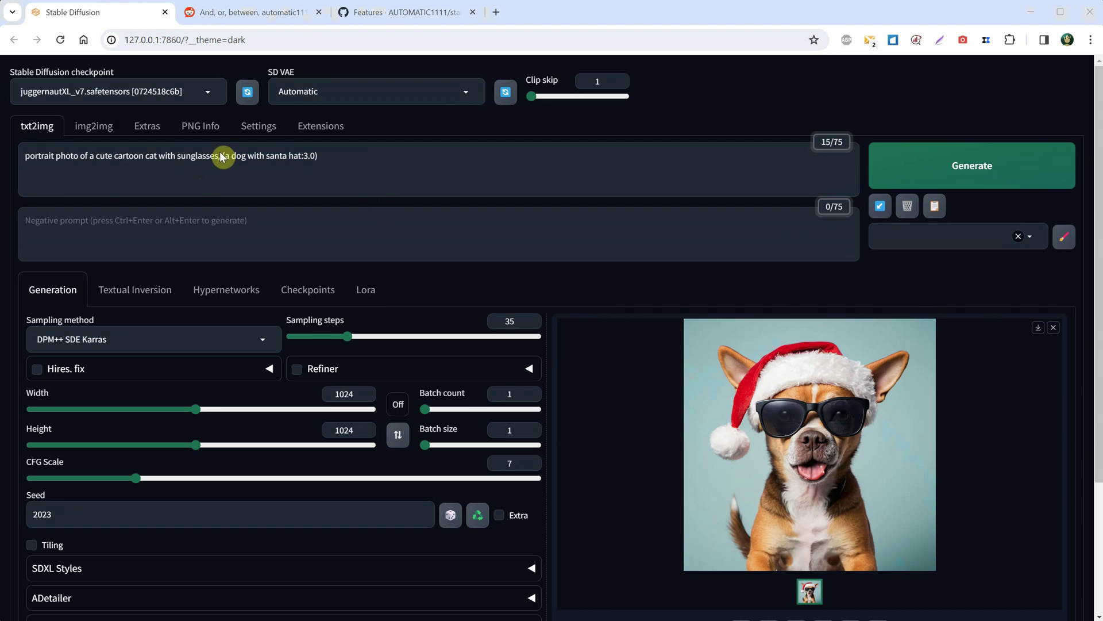
Remove the weight from the 'a dog with santa hat' phrase
left_click_drag(223, 156, 304, 181)
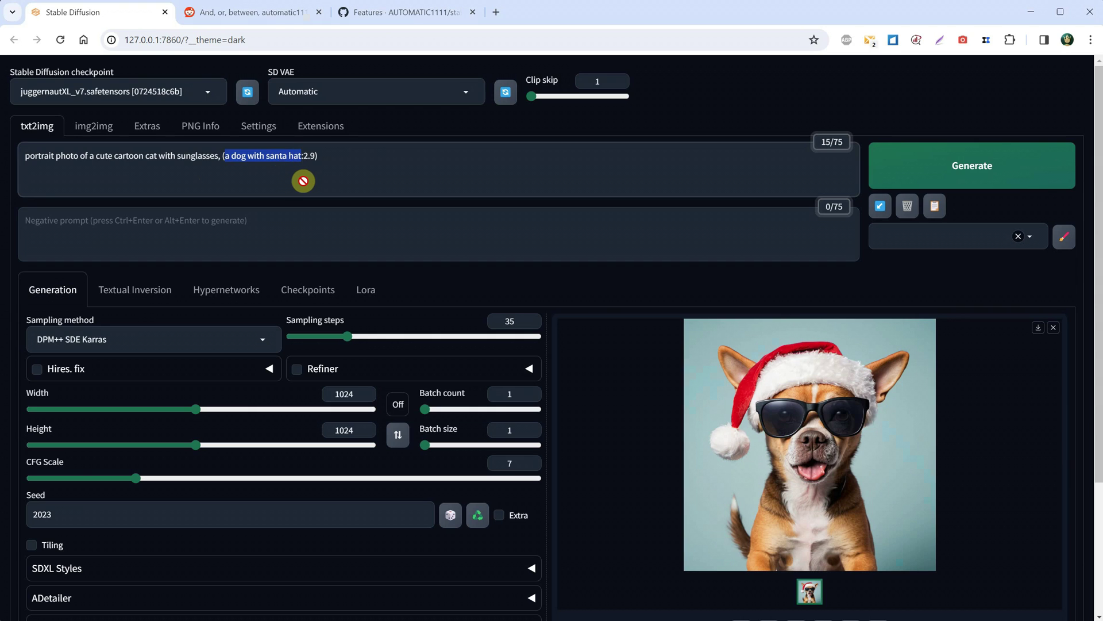
key("ctrl+z")
left_click_drag(304, 181, 384, 162)
left_click(165, 155)
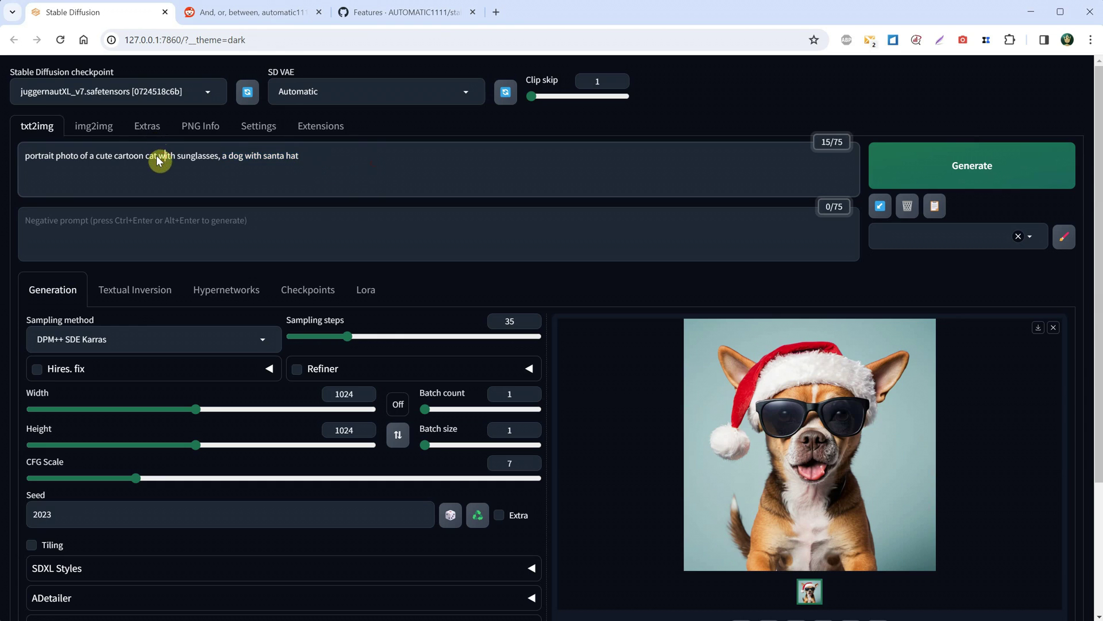
left_click(880, 201)
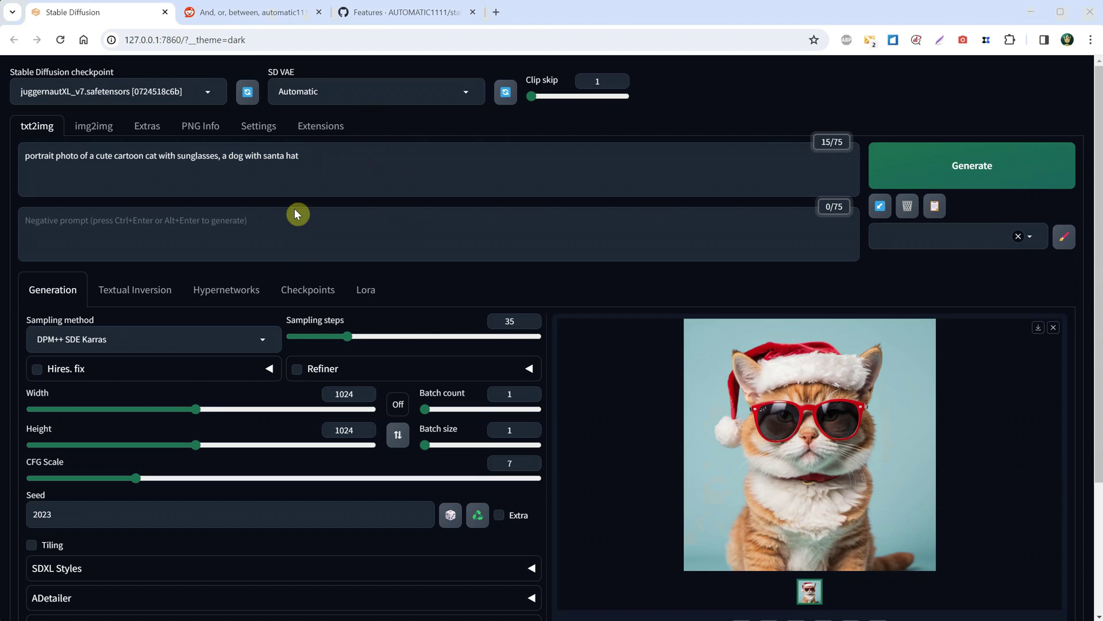
Lower the weight of 'cat' in the prompt to 0.3
left_click(367, 160)
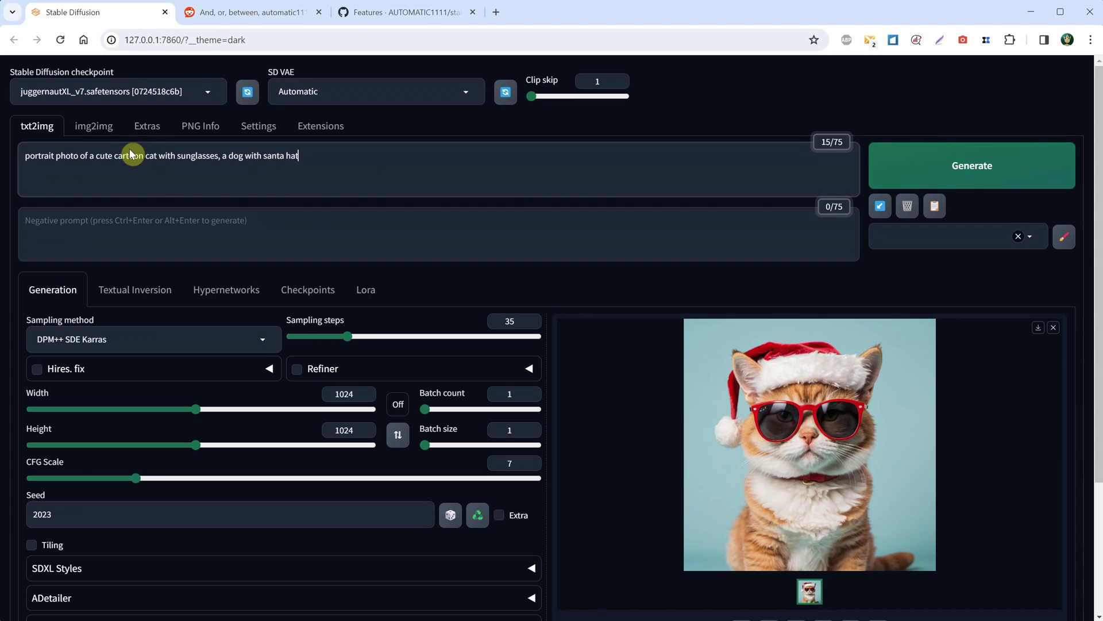
double_click(152, 155)
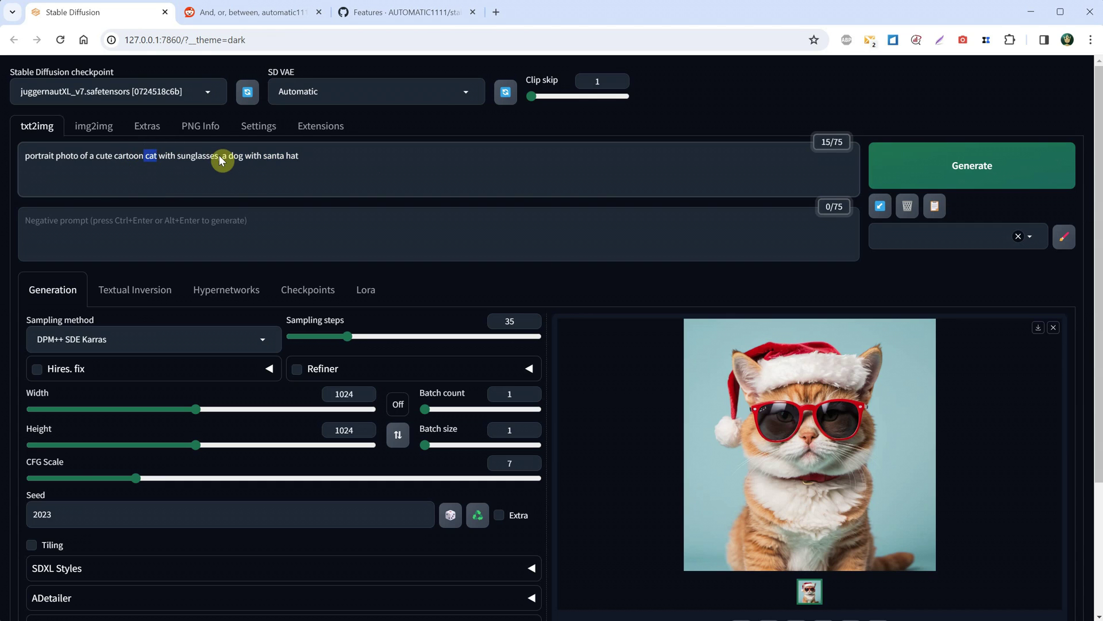
key("ctrl+Down")
key("ctrl+Down")
key("ctrl+Down")
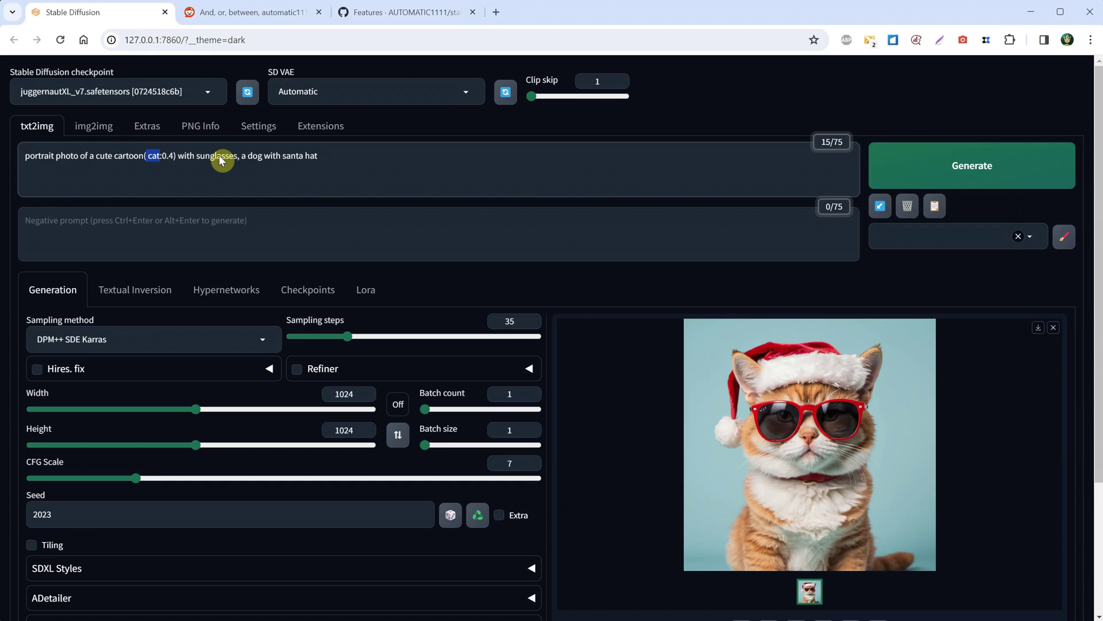
key("ctrl+Down")
Generate an image with cat weighted at 0.3
left_click(948, 167)
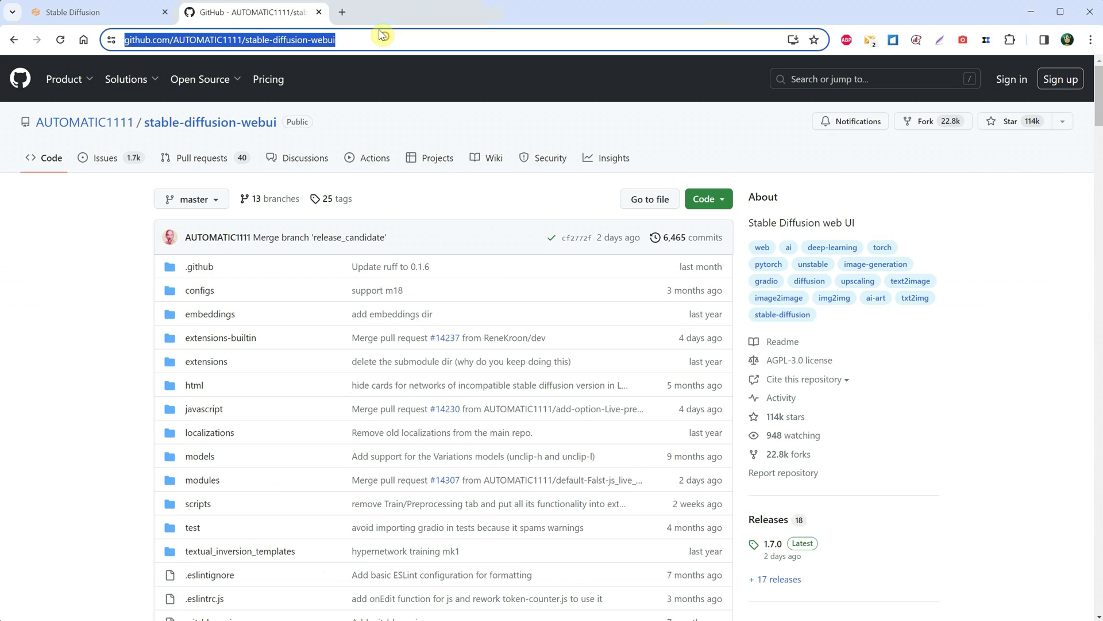
Open the repository wiki's Features page from the Usage list and scroll down through it
left_click(373, 122)
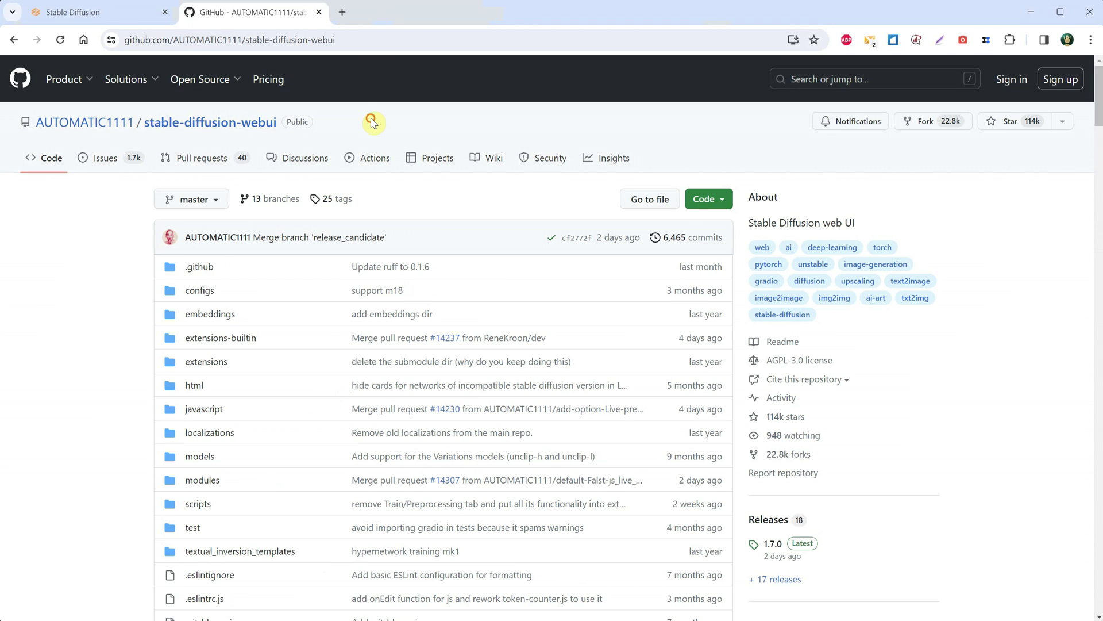
left_click(495, 161)
scroll(496, 164, "down", 2)
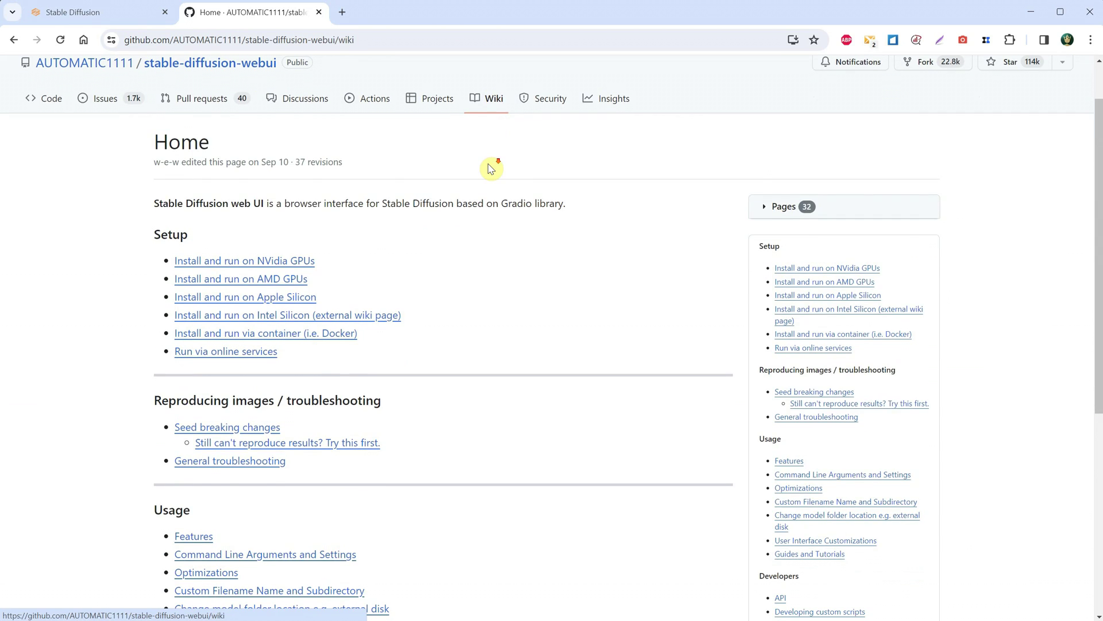
left_click(196, 468)
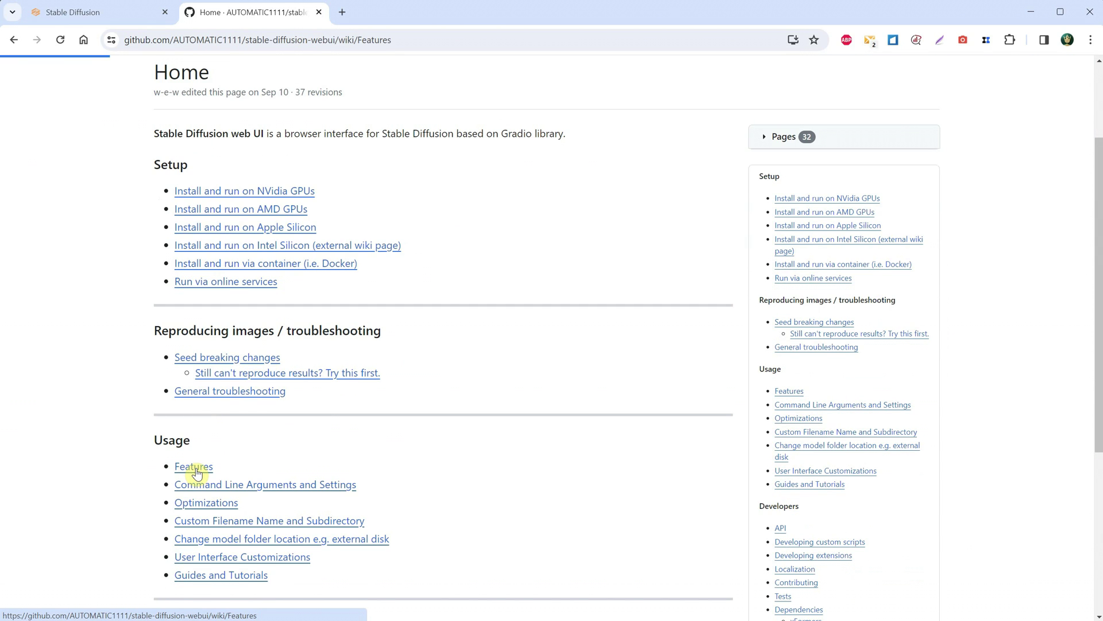
scroll(516, 265, "down", 5)
scroll(515, 265, "down", 20)
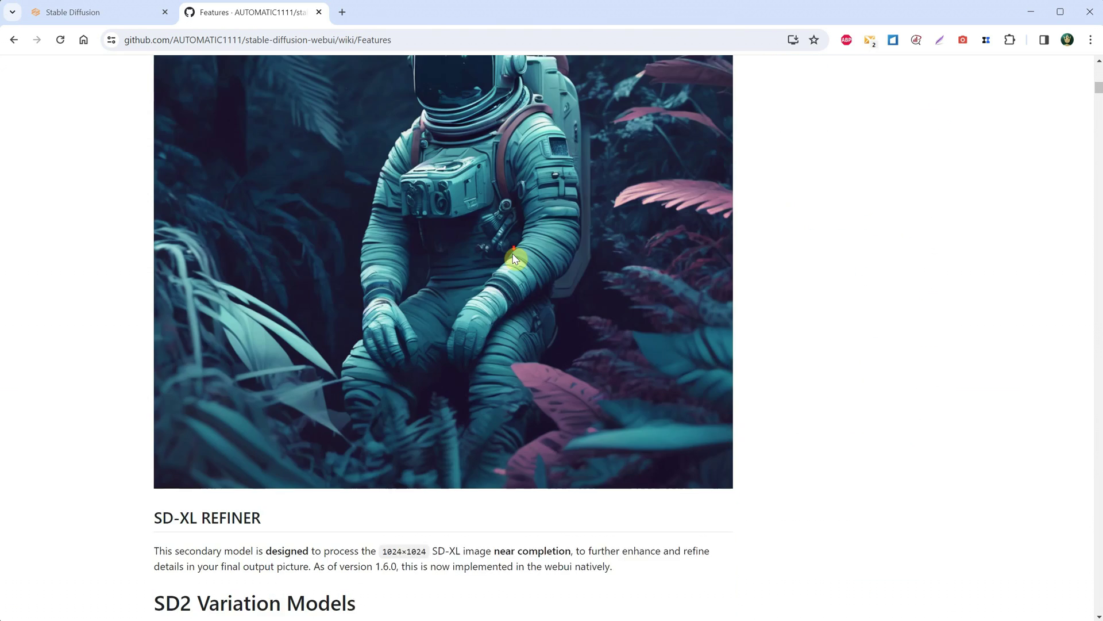